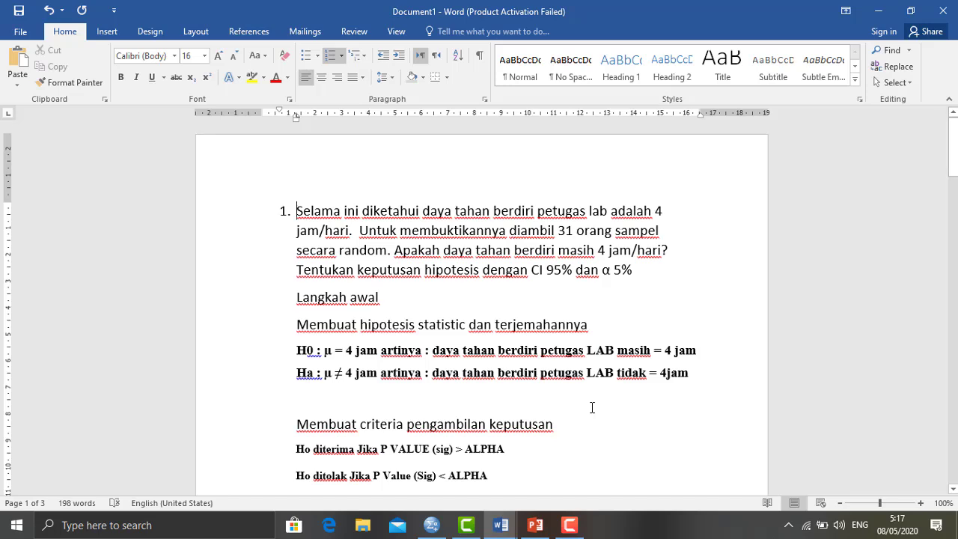
Step: Append the alpha value 0,05 to both the Ho acceptance and Ho rejection criteria
key(Down)
key(Down)
key(Down)
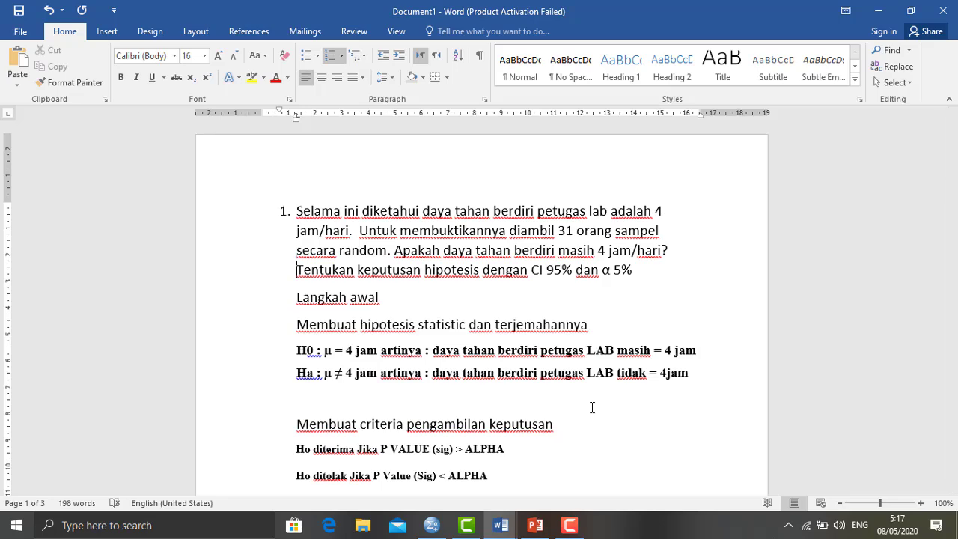
click(954, 491)
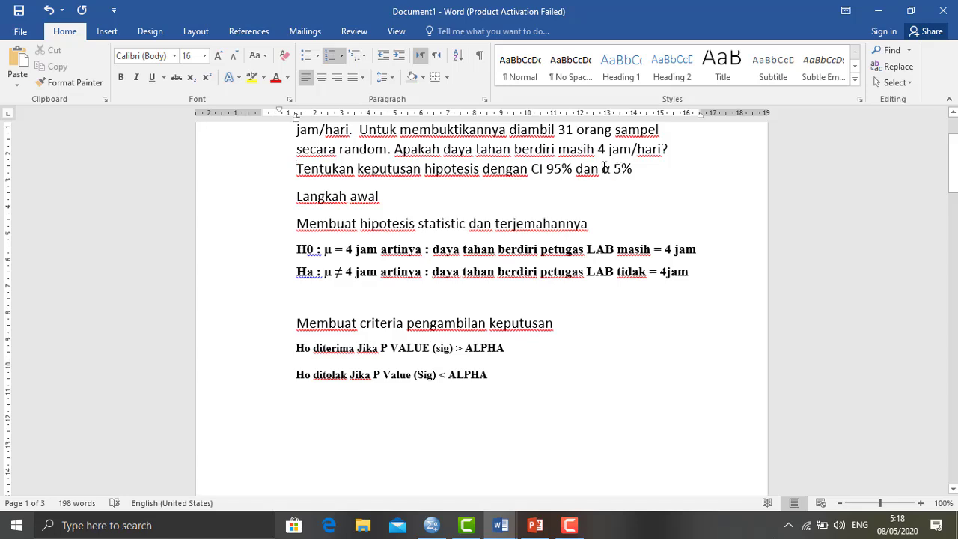
drag(604, 168, 641, 170)
click(549, 358)
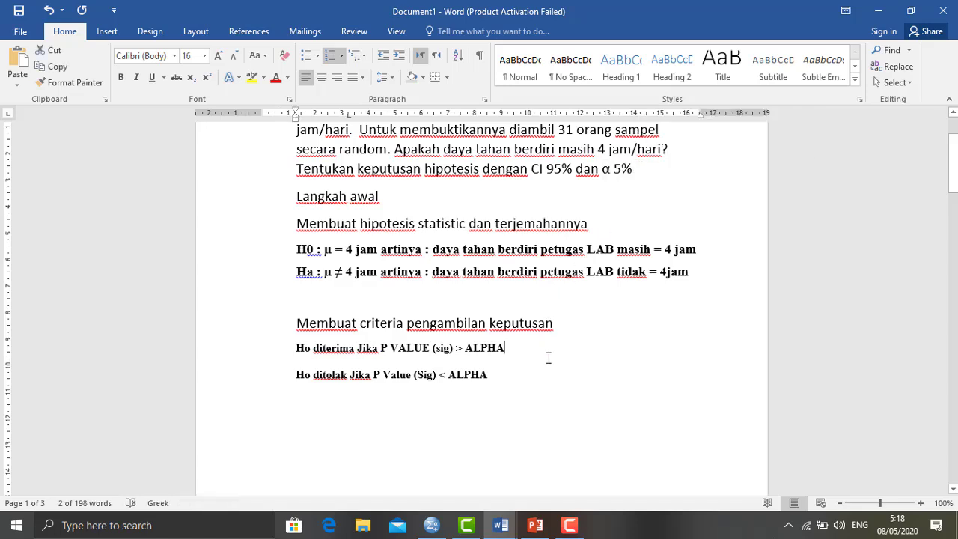
text(0,)
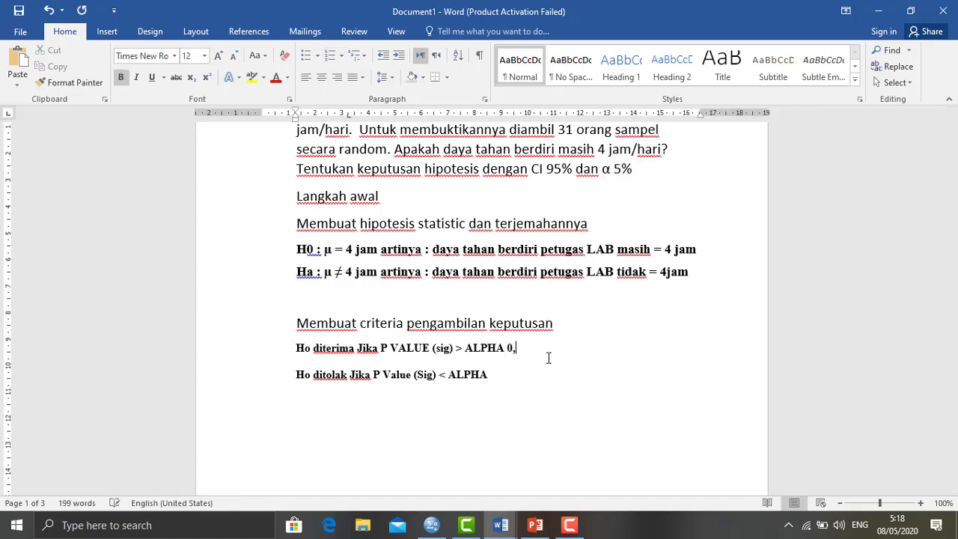
text(05)
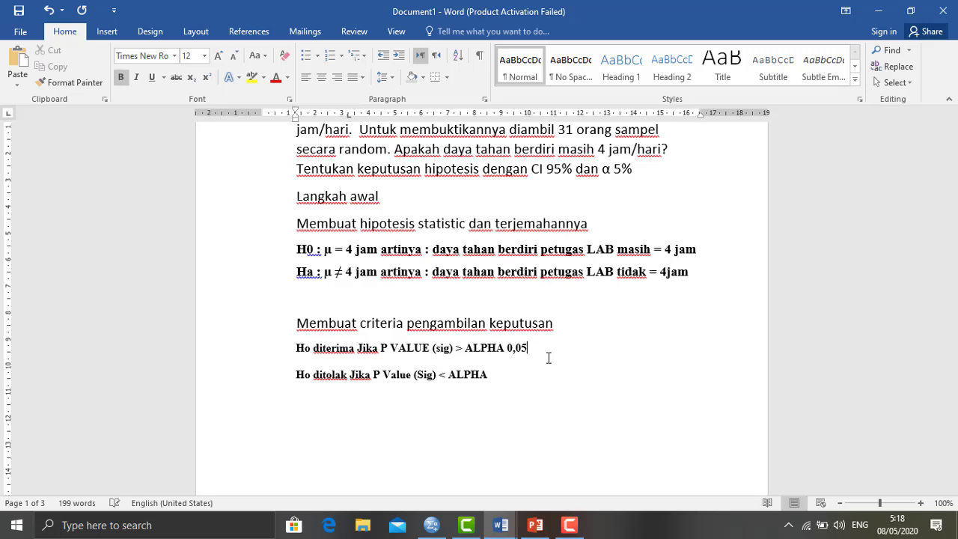
click(515, 378)
text(0)
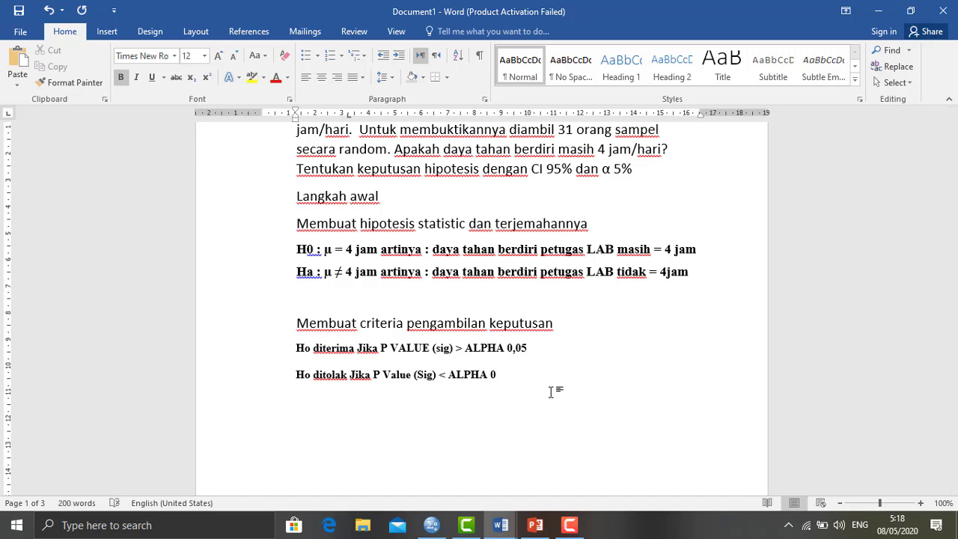
text(,05)
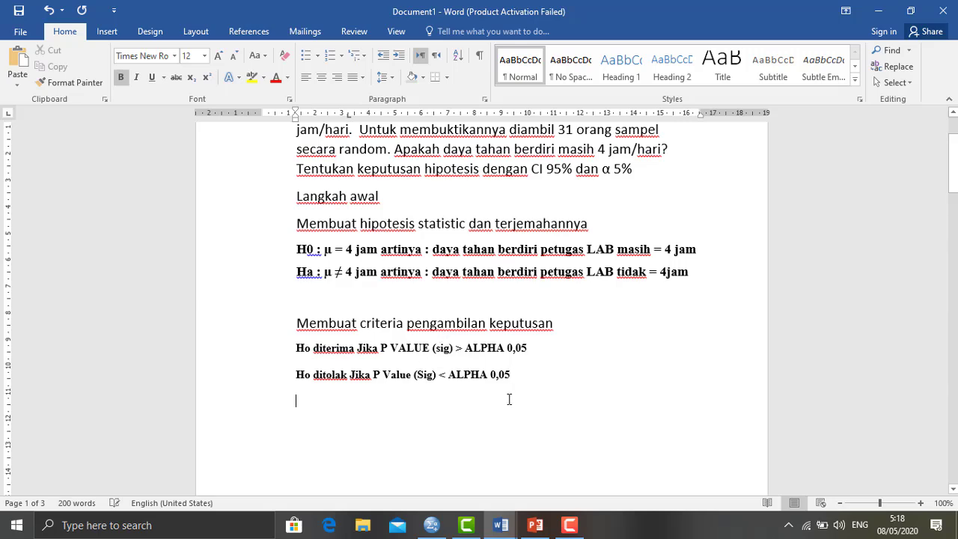
Step: Add several blank lines below the Ho rejection criterion
key(Return)
key(Return)
key(Return)
key(Return)
key(Return)
key(Return)
key(Return)
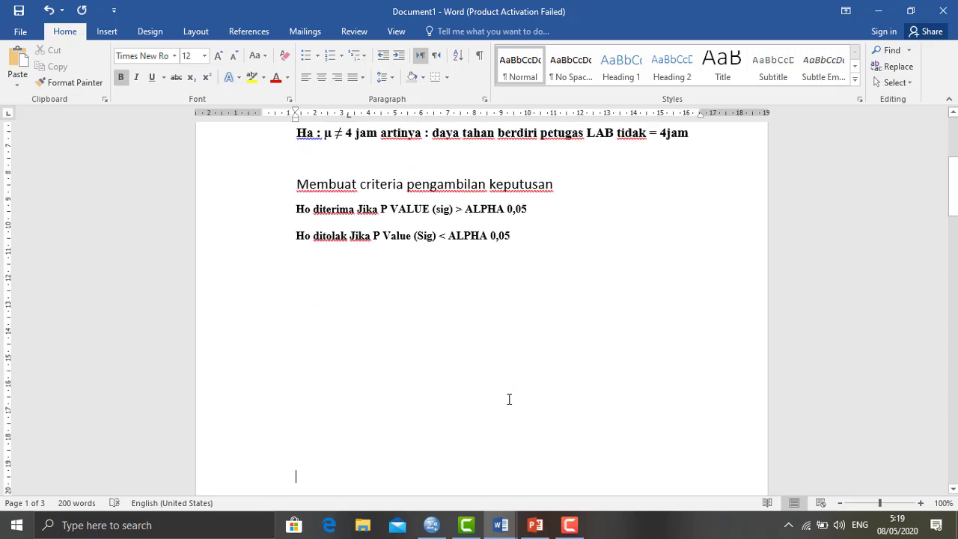
Step: Look ahead at the data table and return to review the hypotheses and the decision criteria on the first page
key(Page_Down)
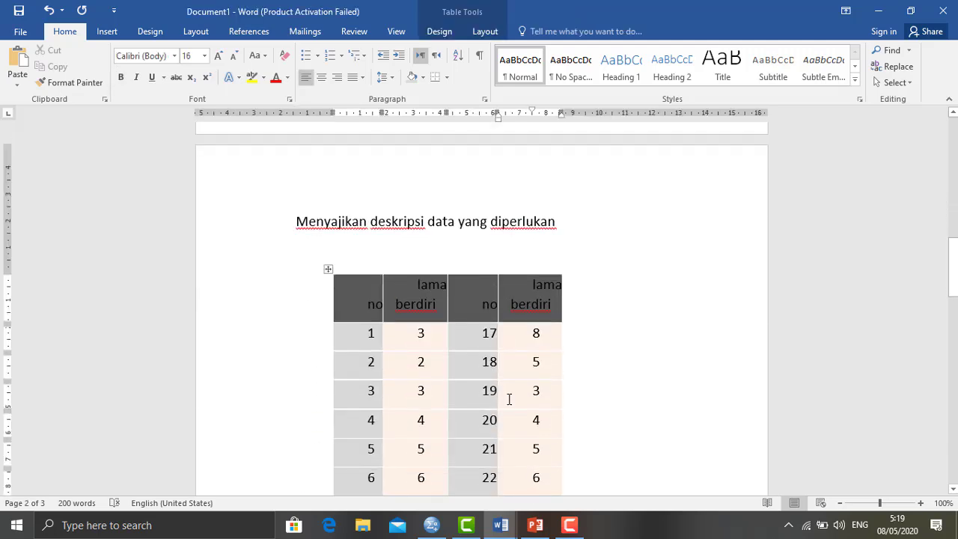
key(Up)
key(Up)
key(Up)
key(Up)
key(Up)
key(Up)
key(Up)
key(Up)
key(Up)
key(Up)
key(Up)
key(Up)
key(Up)
key(Up)
key(Up)
key(Up)
key(Up)
key(Up)
key(Up)
key(Up)
key(Up)
key(Up)
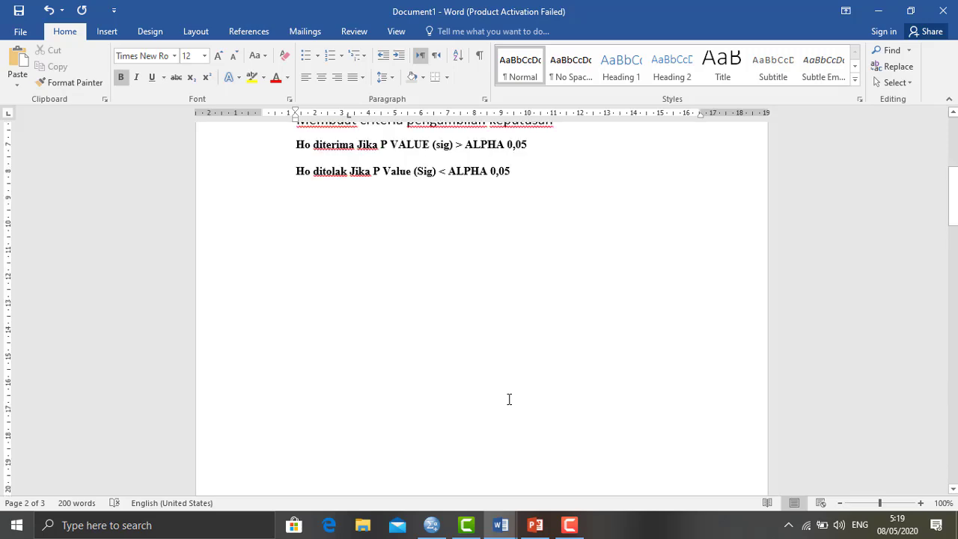
click(509, 399)
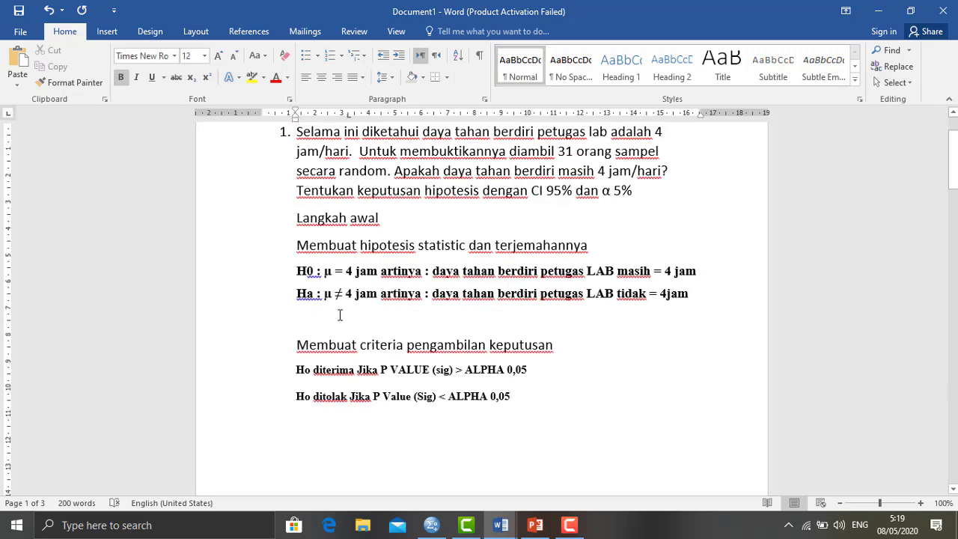
drag(293, 344, 527, 400)
click(532, 413)
scroll(509, 404, down, 10)
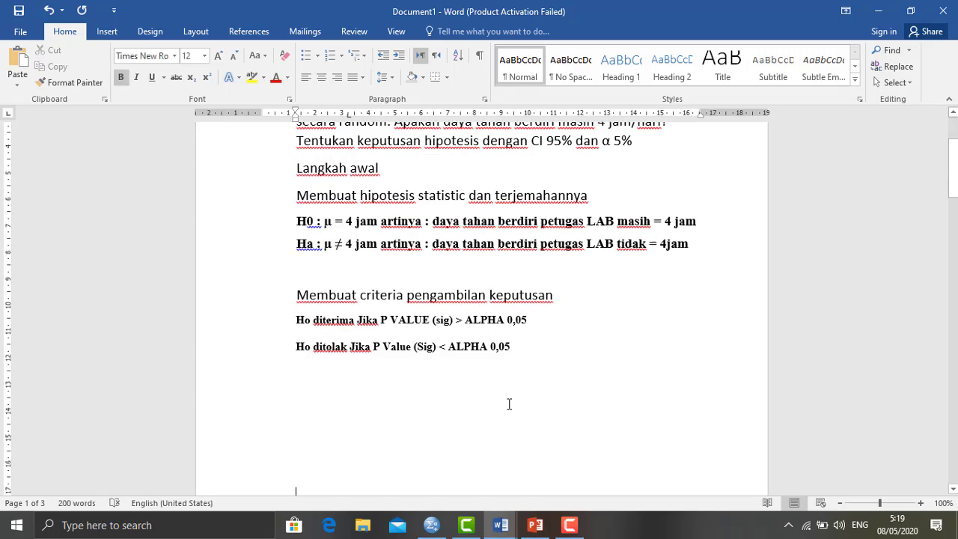
Step: Look through the lama berdiri data table down to its last row and back up to its header
key(Down)
key(Down)
key(Down)
key(Down)
key(Down)
key(Down)
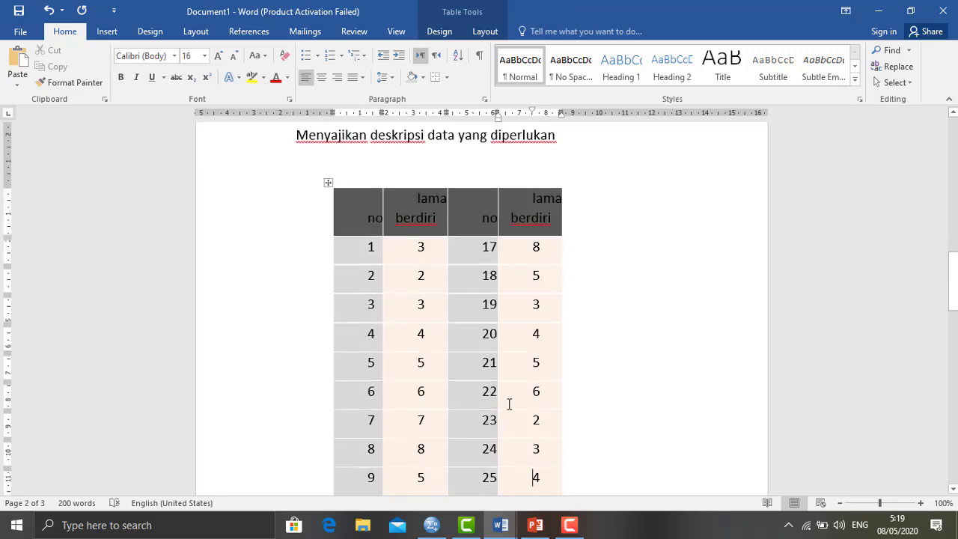
key(Down)
key(Down)
key(Down)
key(Down)
key(Down)
key(Down)
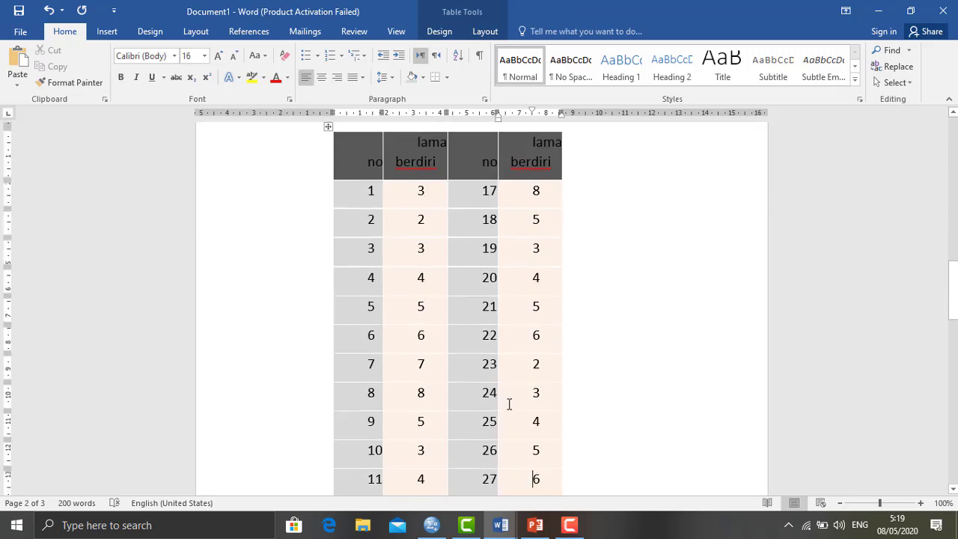
key(Down)
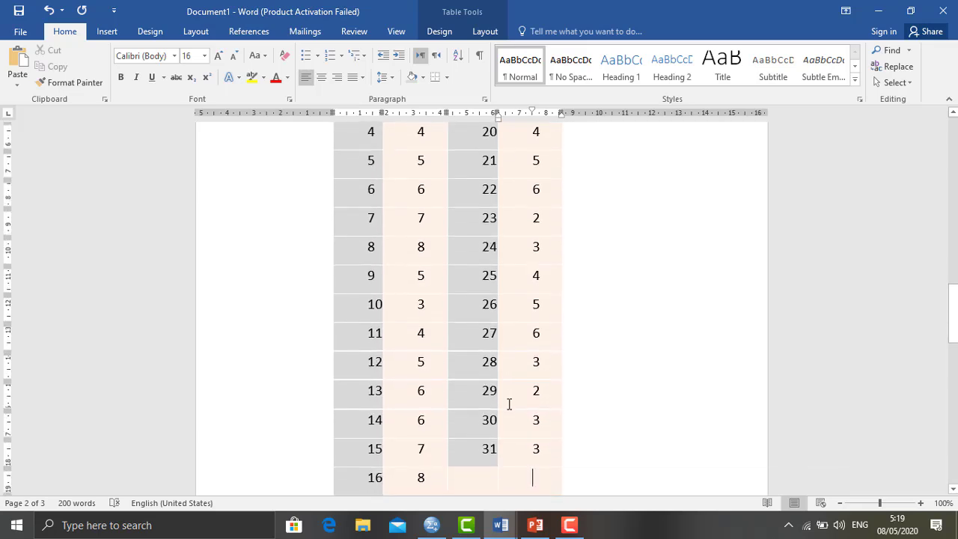
key(Up)
key(Up)
key(Up)
key(Up)
key(Up)
key(Up)
key(Up)
key(Up)
key(Up)
key(Up)
key(Up)
key(Up)
key(Up)
key(Up)
key(Up)
key(Up)
key(Up)
key(Up)
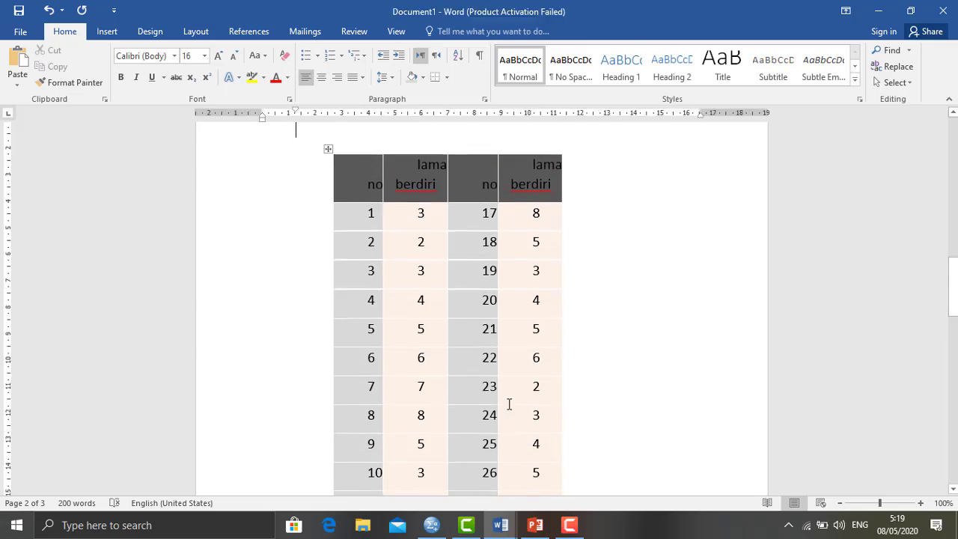
Step: Examine the rest of the data table and the conclusion section that follows it on the third page
key(Down)
key(Down)
key(Down)
key(Down)
key(Down)
key(Down)
key(Down)
key(Down)
key(Down)
key(Down)
key(Down)
key(Down)
key(Down)
key(Down)
key(Down)
key(Down)
key(Down)
key(Down)
key(Down)
key(Down)
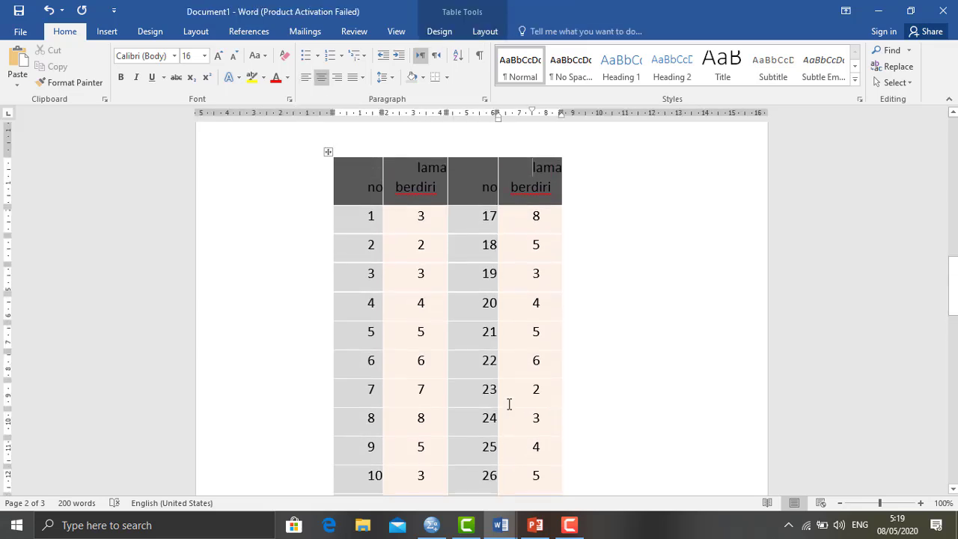
key(Down)
key(Down)
key(Down)
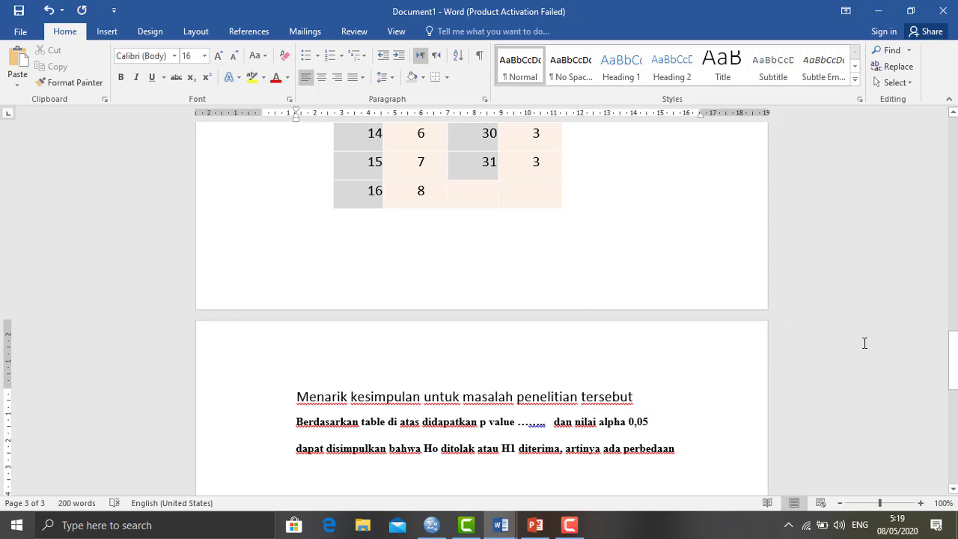
drag(954, 364, 953, 350)
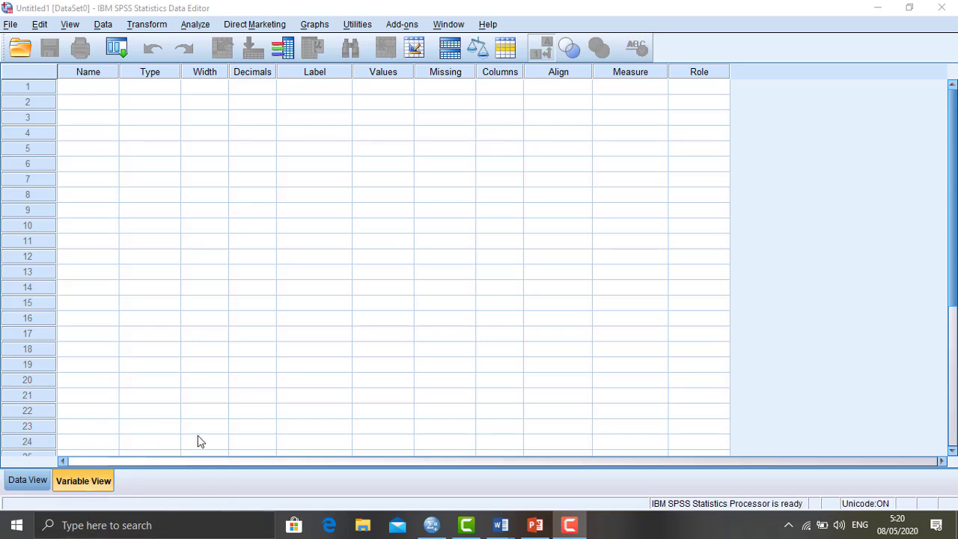
Step: Switch to Document1 in Word and look at the lama berdiri table from its header row
mouse_move(540, 530)
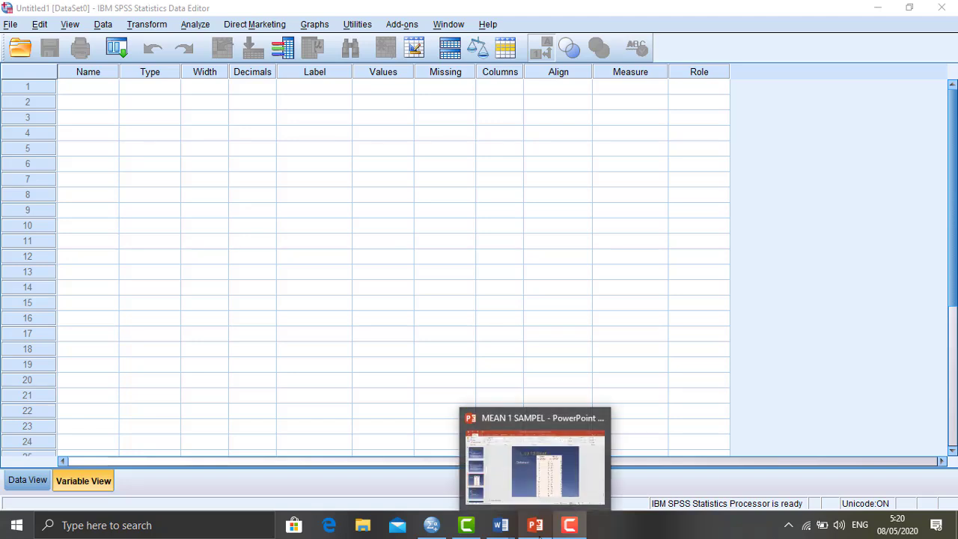
mouse_move(500, 524)
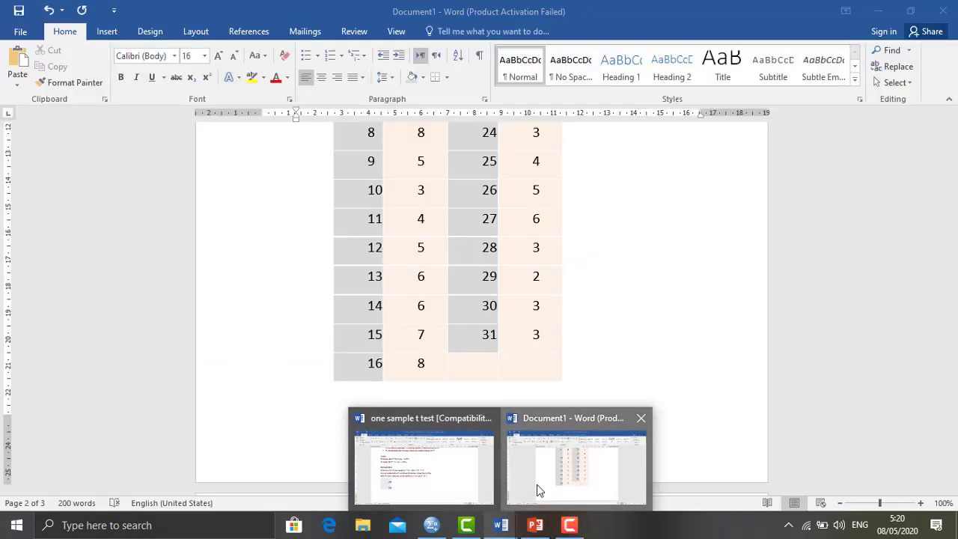
click(536, 484)
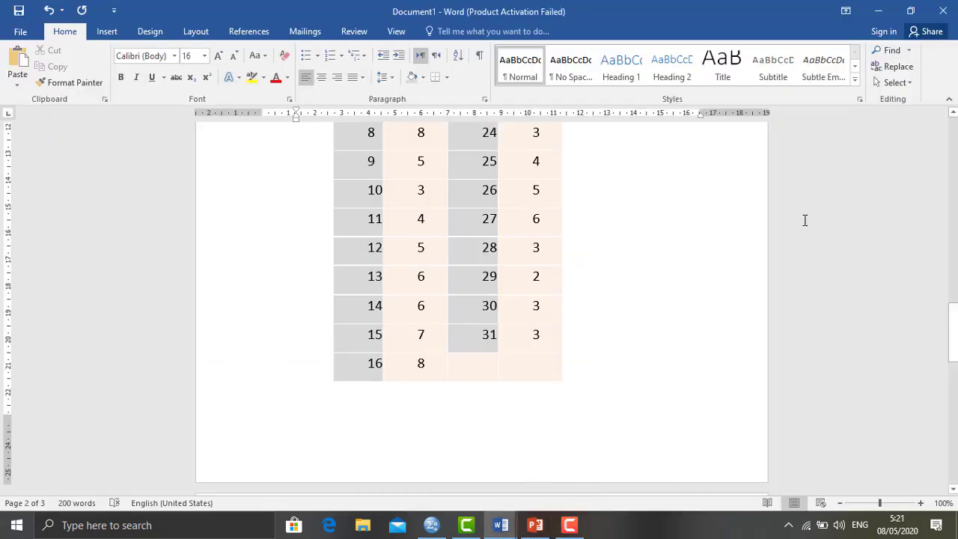
key(Up)
key(Up)
key(Up)
key(Up)
key(Up)
key(Up)
key(Up)
key(Up)
key(Up)
key(Up)
key(Up)
key(Up)
key(Up)
key(Up)
key(Up)
key(Up)
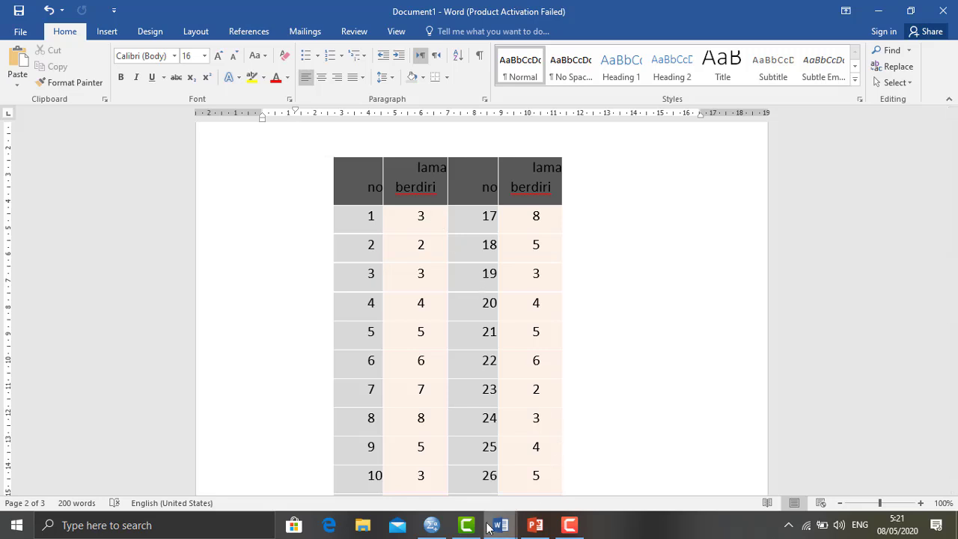
Step: Switch to the SPSS Data Editor, look at the empty Data View and return to Variable View
click(432, 526)
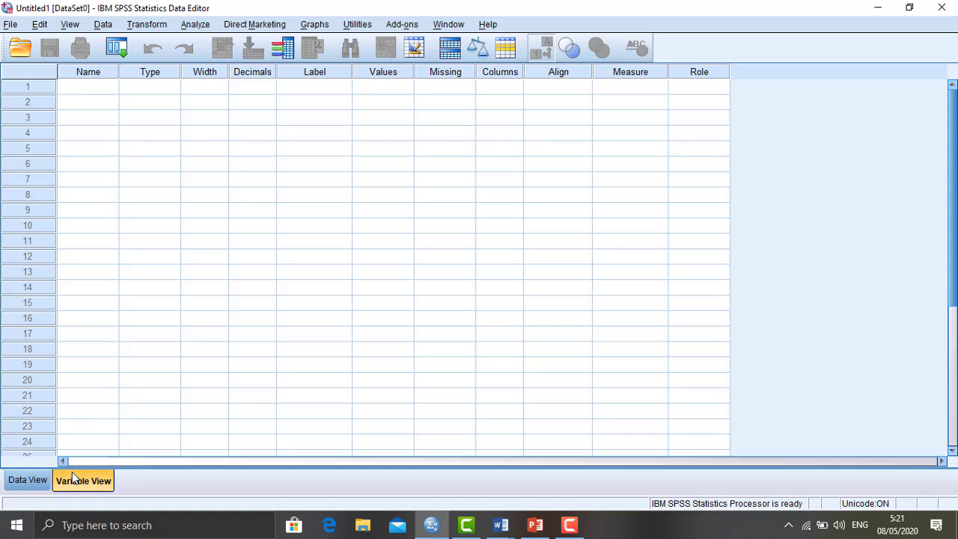
click(32, 480)
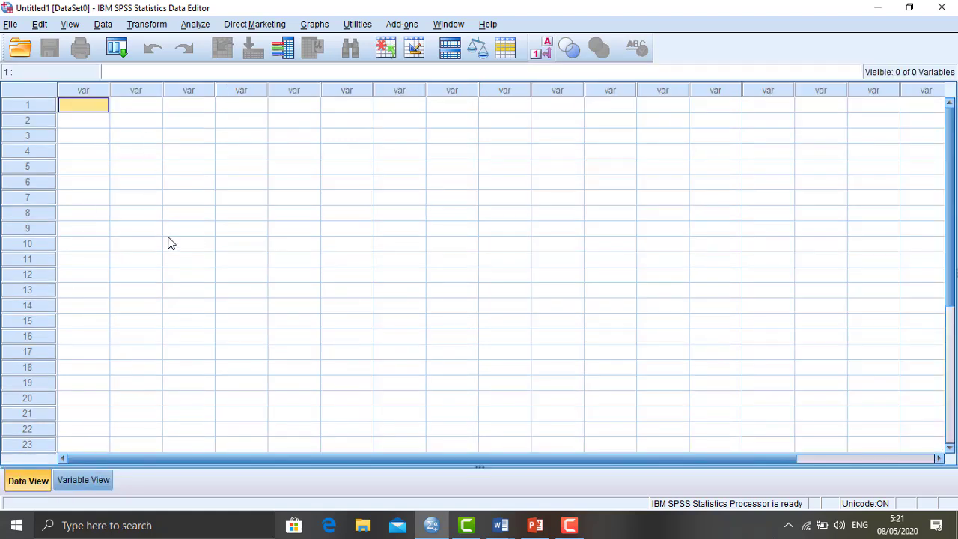
click(84, 481)
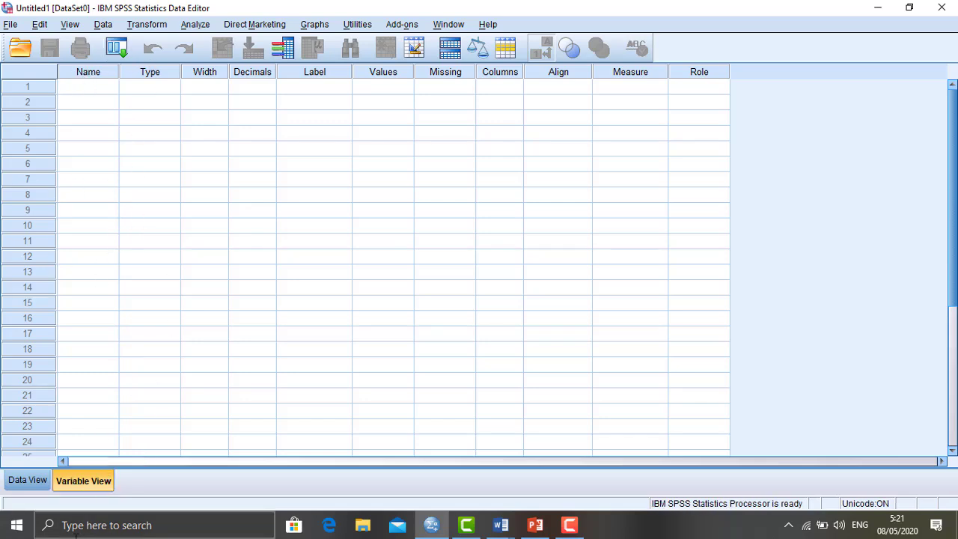
Step: Try to name the first variable "Lama berdiri" with a space between the words
click(103, 91)
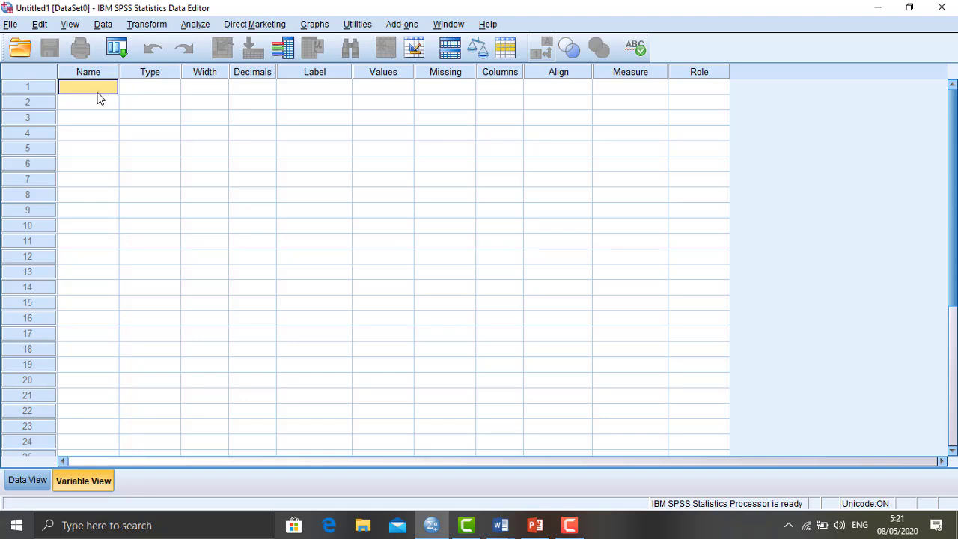
click(97, 93)
key(Caps_Lock)
text(LM)
key(BackSpace)
text(B)
key(BackSpace)
text(ama berdiri)
click(145, 97)
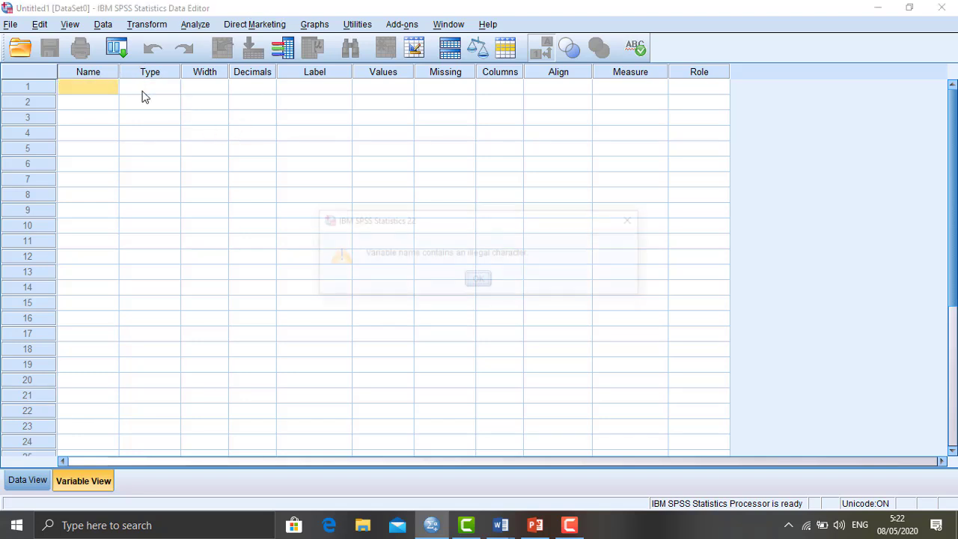
click(479, 280)
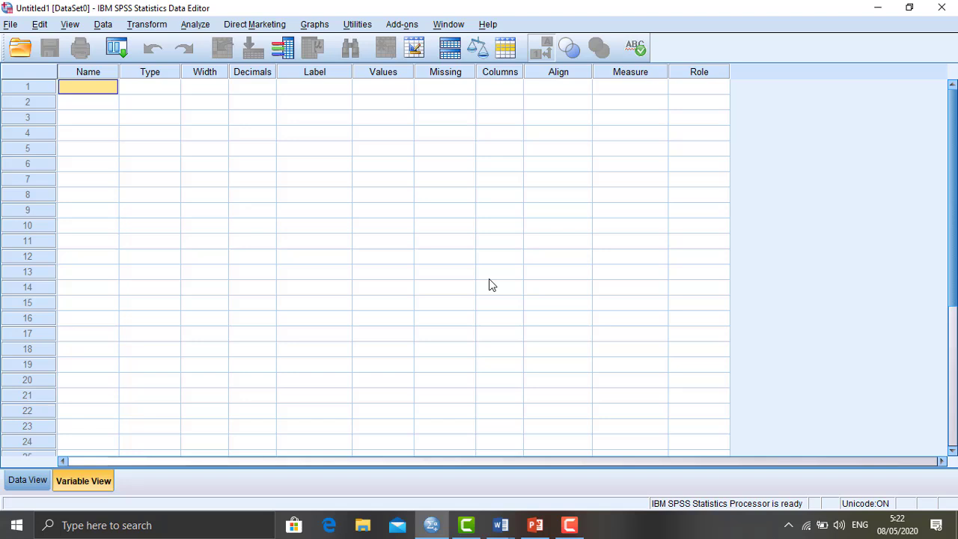
Step: Name the first variable lama_berdiri
click(84, 90)
text(lama)
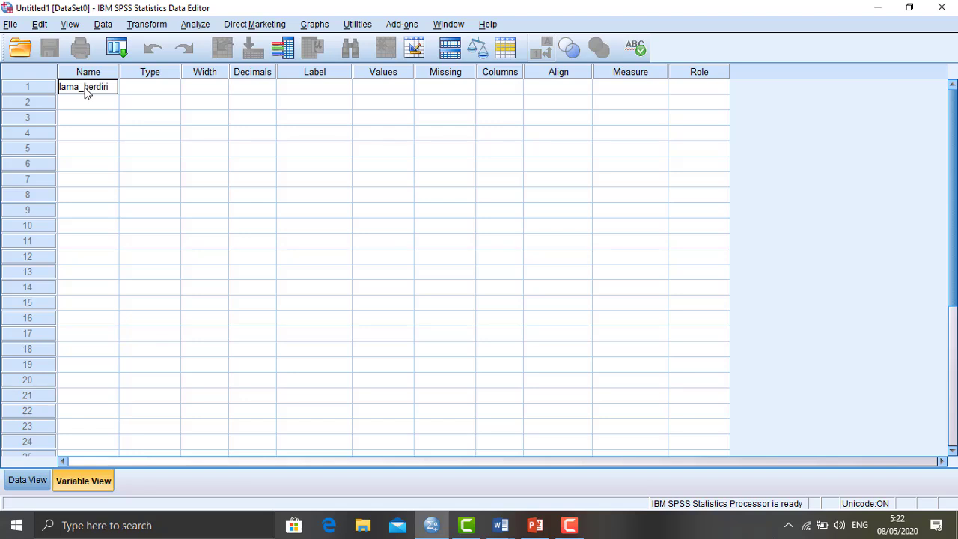
text(_berdiri)
click(155, 89)
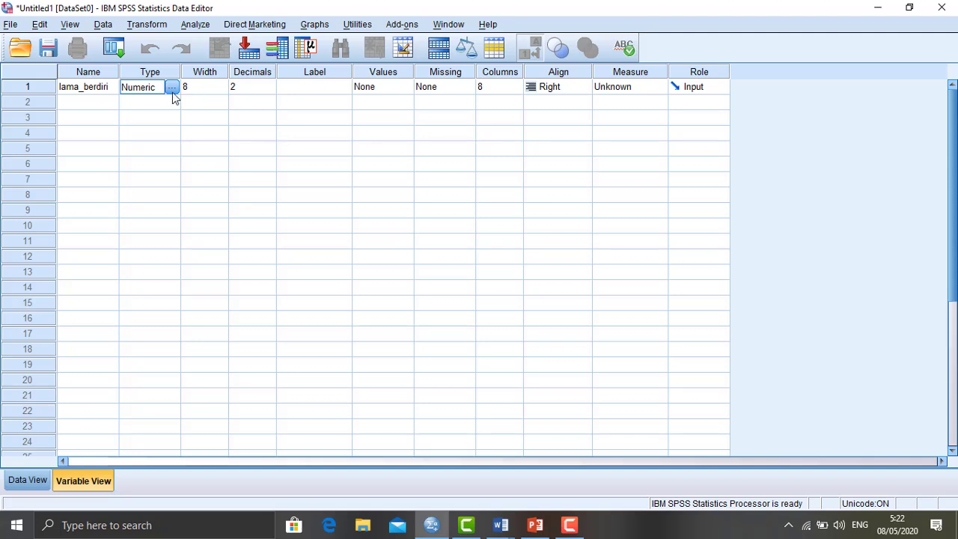
Step: Set the decimals of the lama_berdiri variable to 0
click(217, 91)
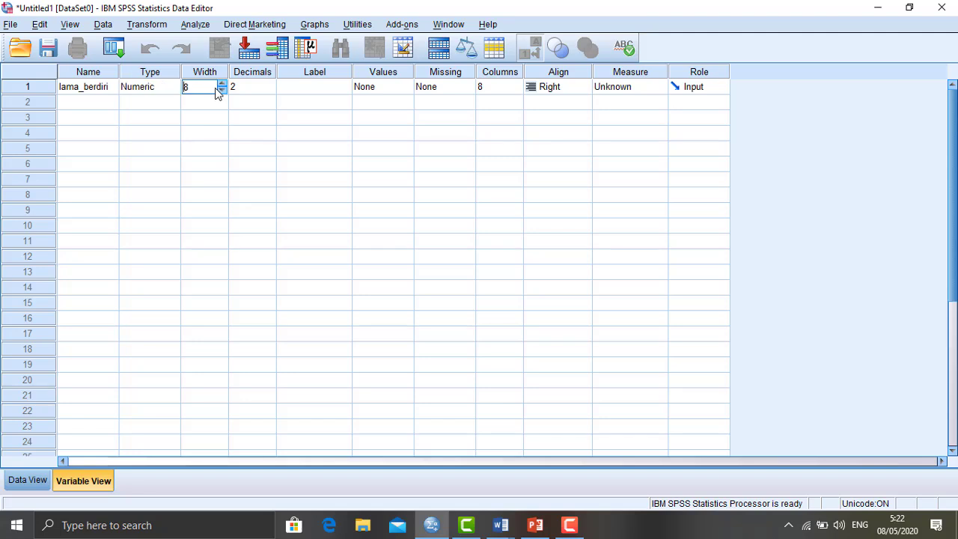
click(248, 95)
click(250, 88)
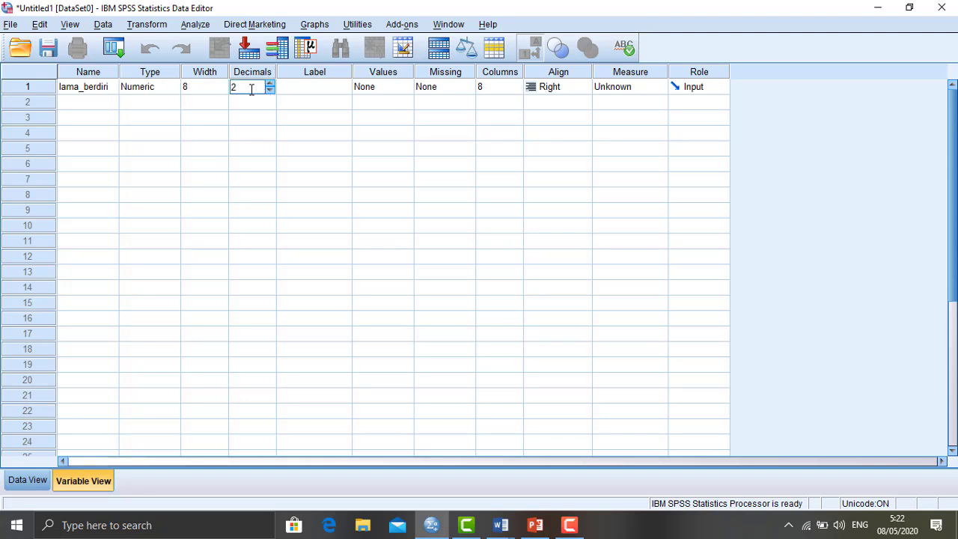
click(270, 91)
click(270, 91)
click(339, 90)
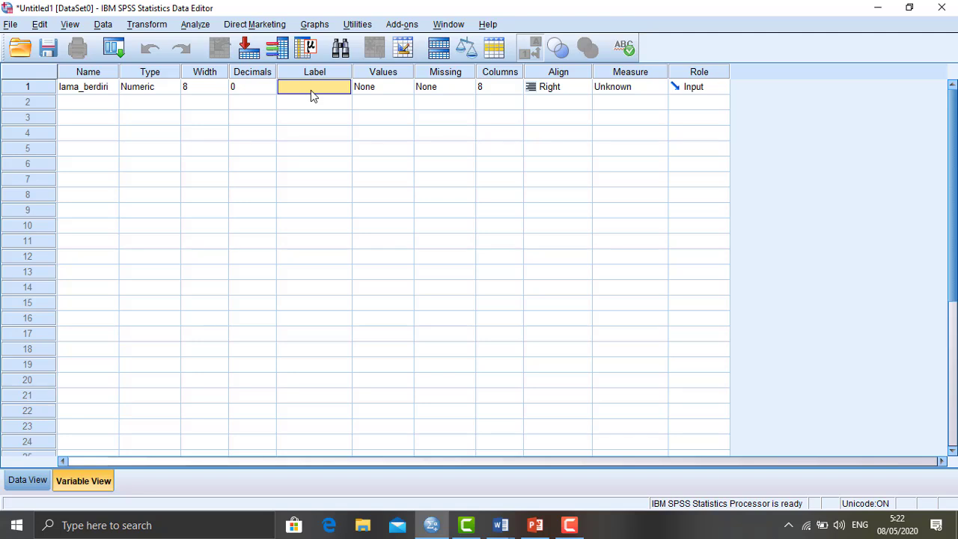
click(377, 91)
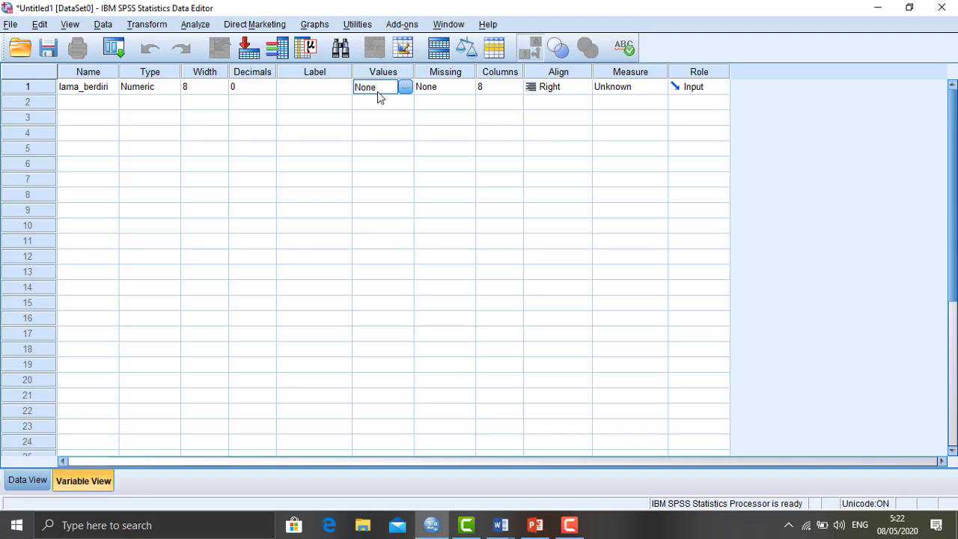
Step: Set the measurement level of the lama_berdiri variable to Scale
click(432, 95)
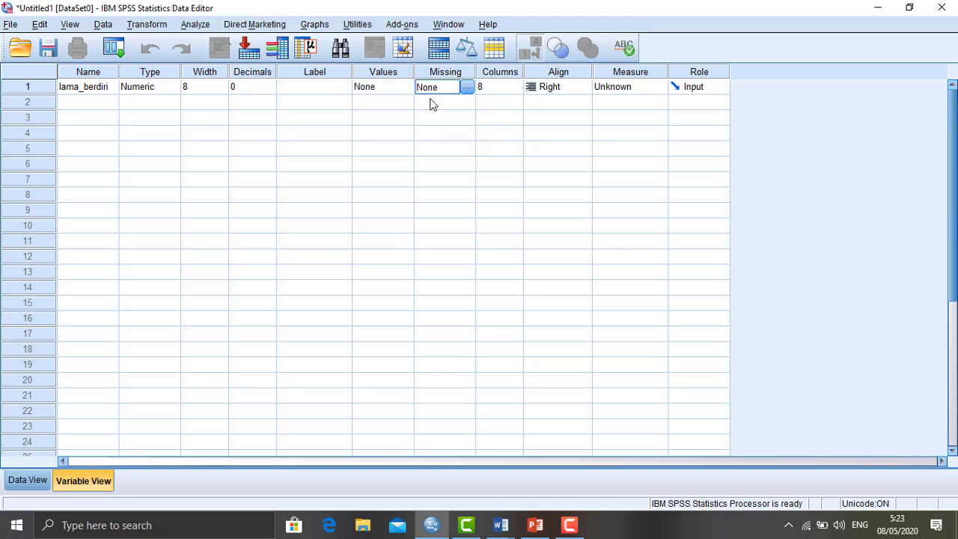
click(495, 89)
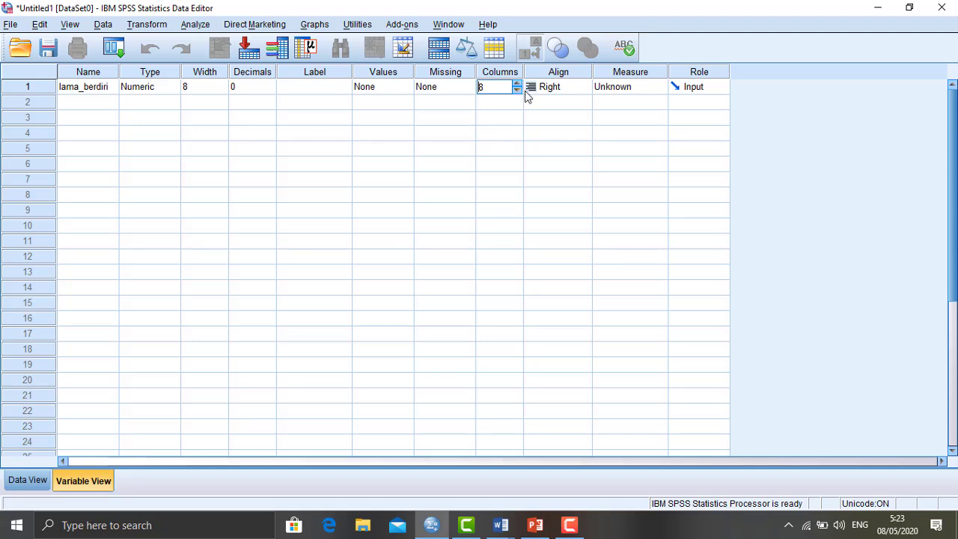
click(562, 93)
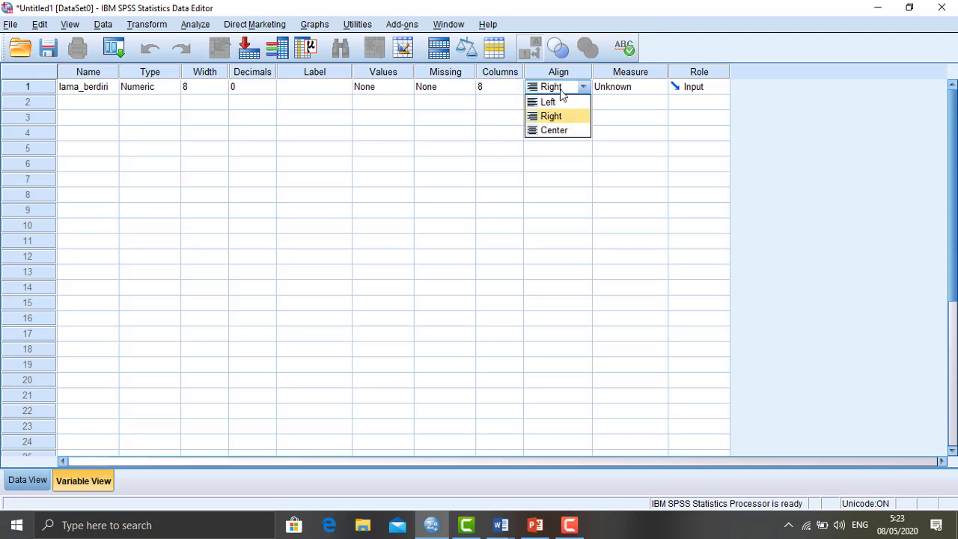
click(610, 90)
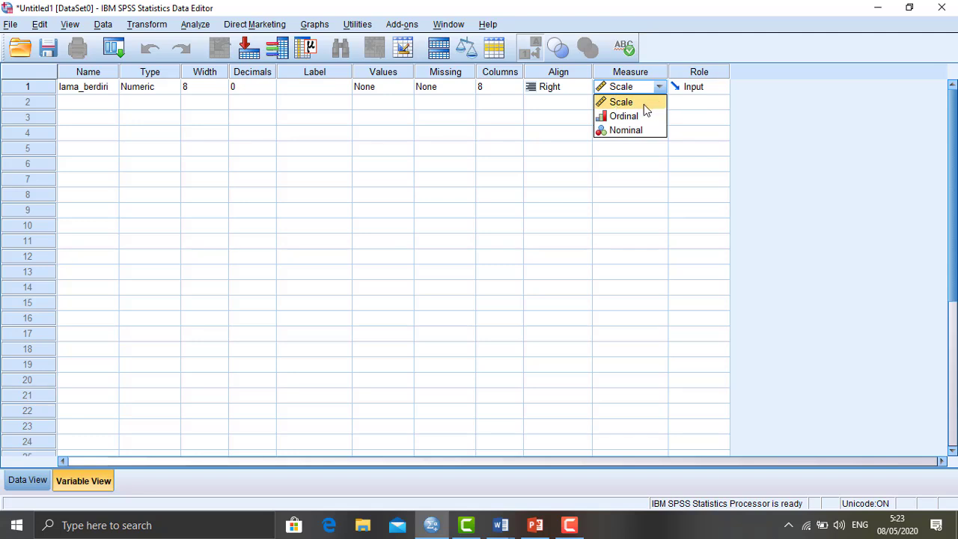
click(643, 106)
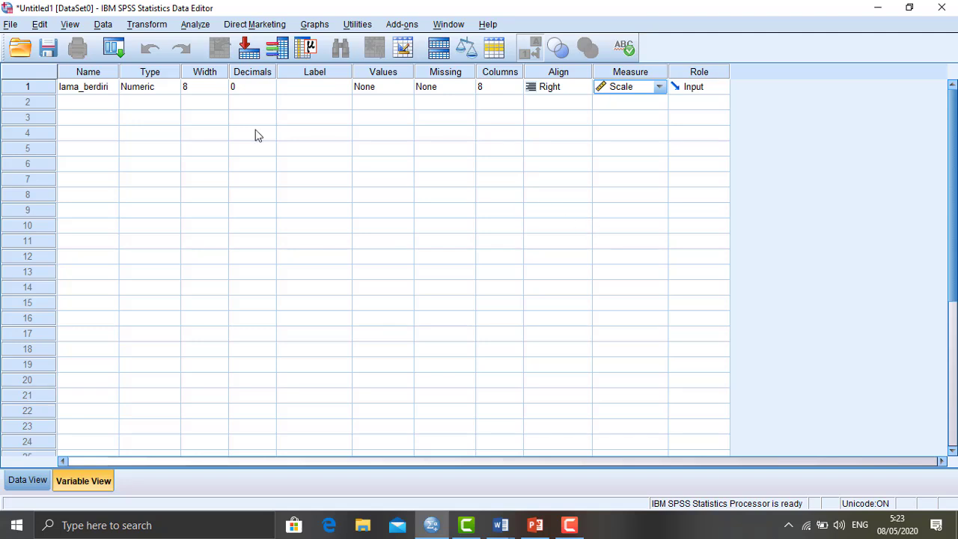
click(96, 86)
click(283, 88)
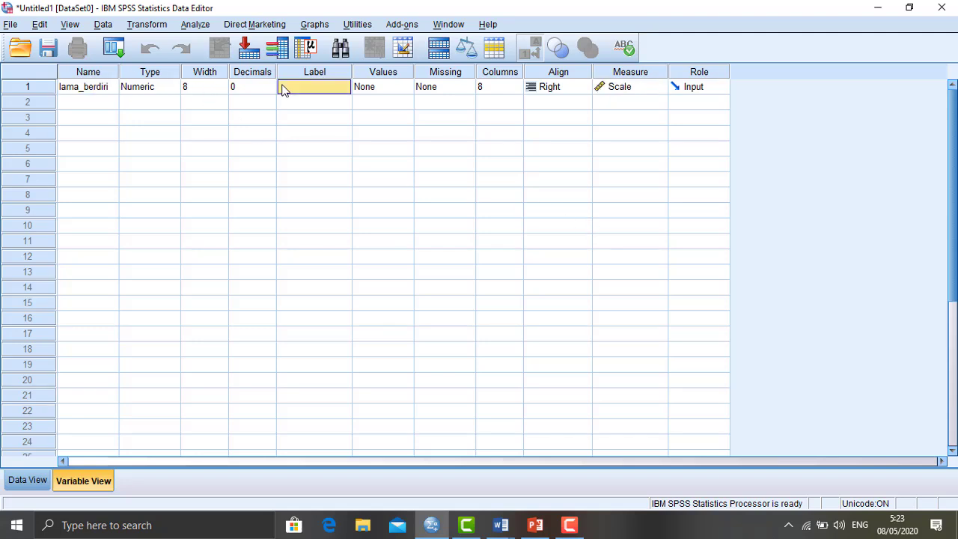
Step: Copy the standing durations numbered 1 to 16 from the table in Word's Document1 into SPSS's lama_berdiri column, starting at row 1 of Data View
click(34, 481)
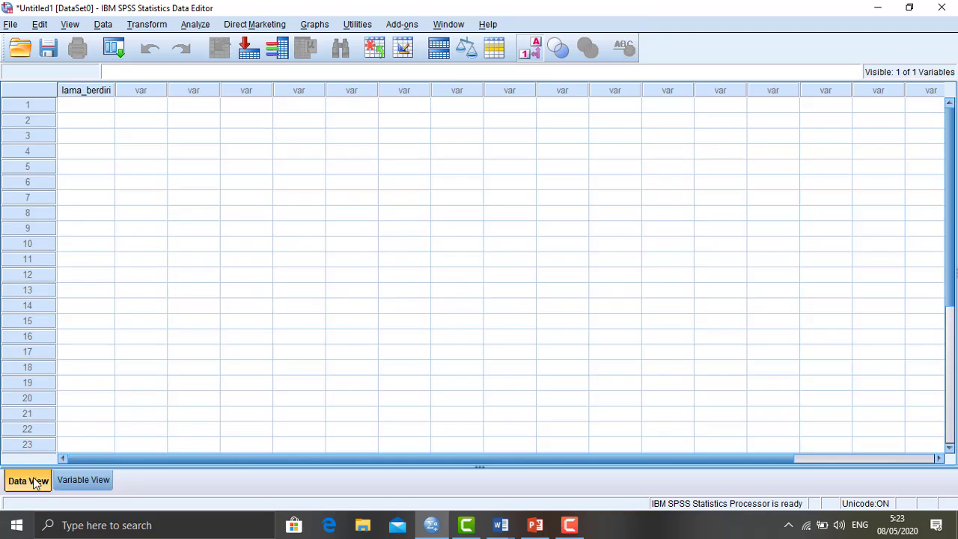
click(92, 107)
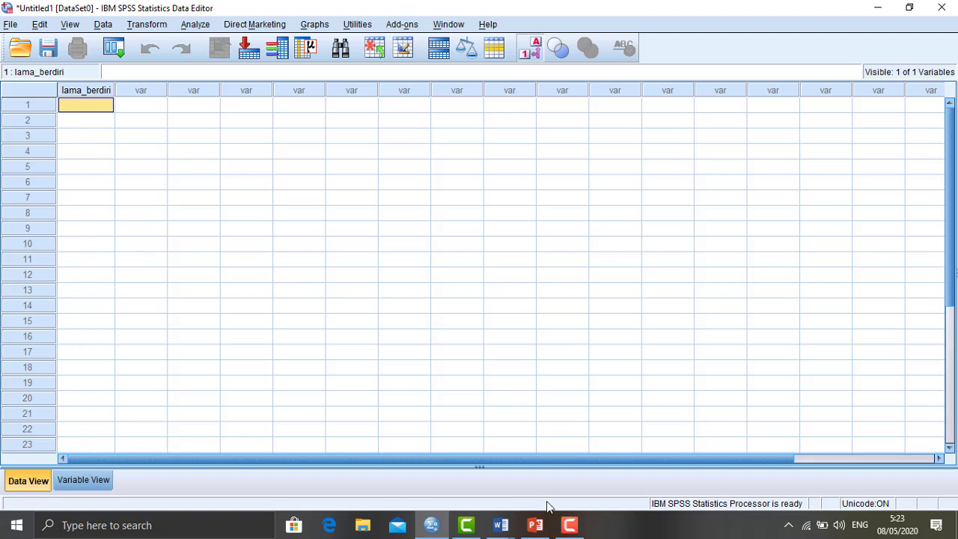
mouse_move(501, 525)
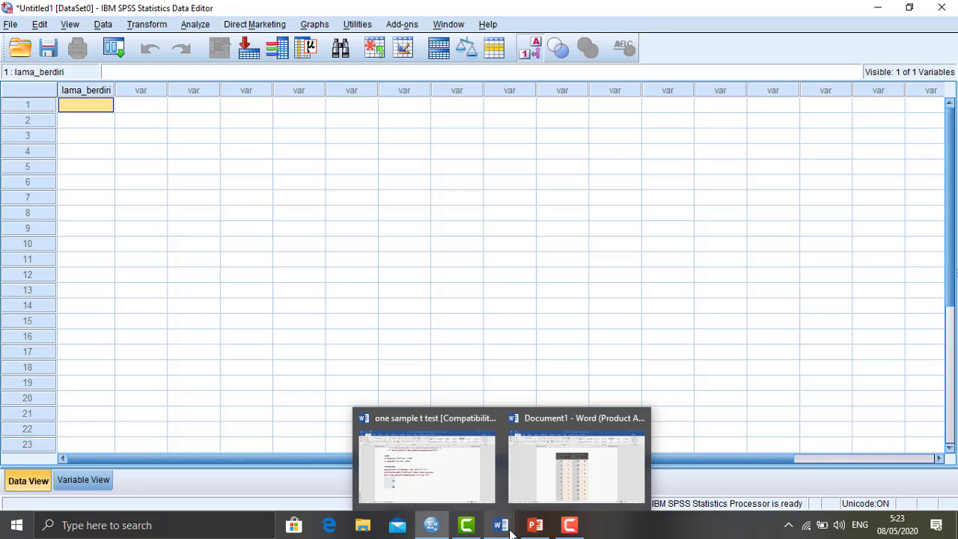
click(569, 490)
drag(409, 215, 434, 405)
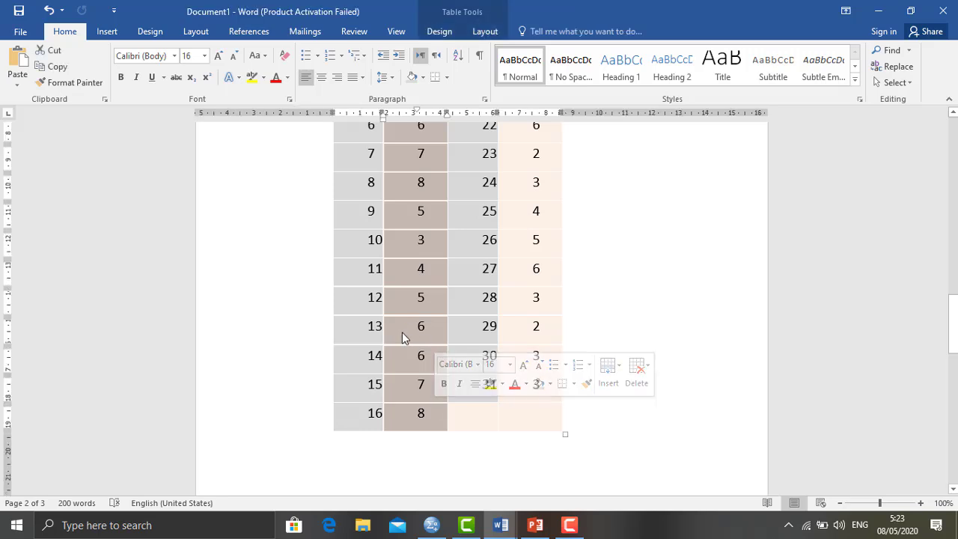
right_click(402, 332)
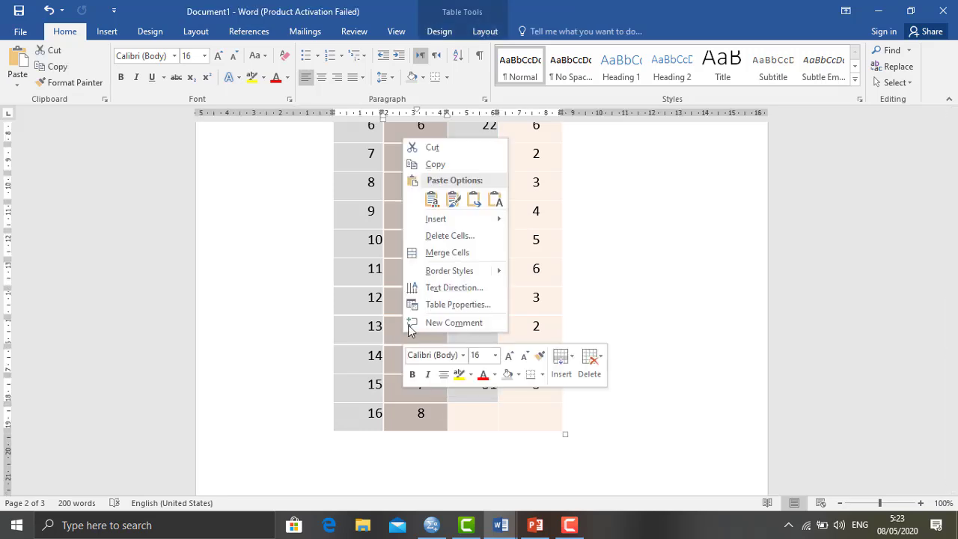
click(439, 162)
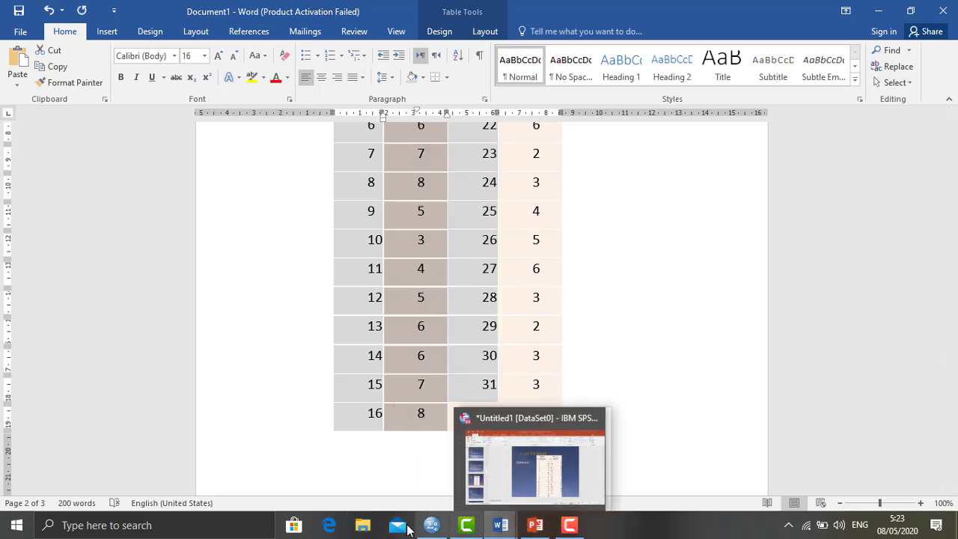
click(424, 485)
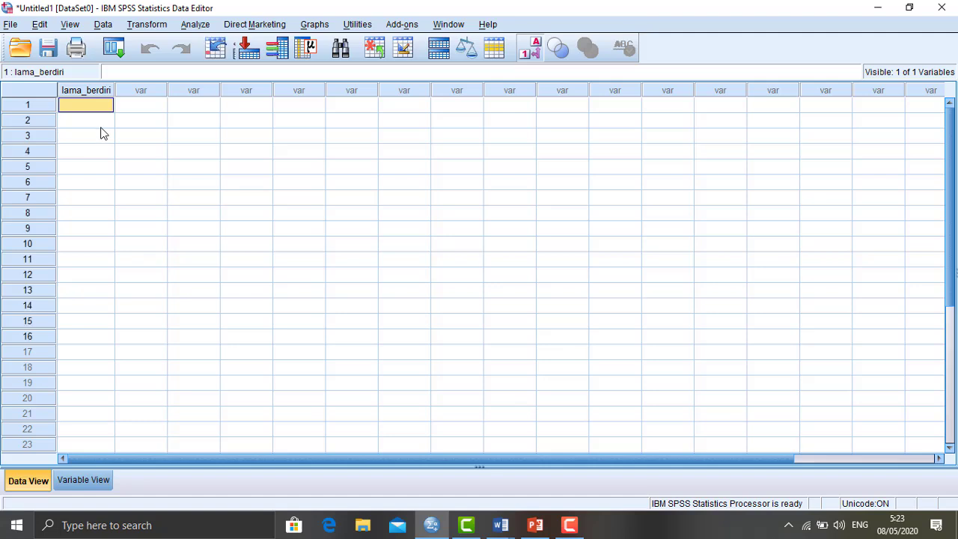
key(ctrl+v)
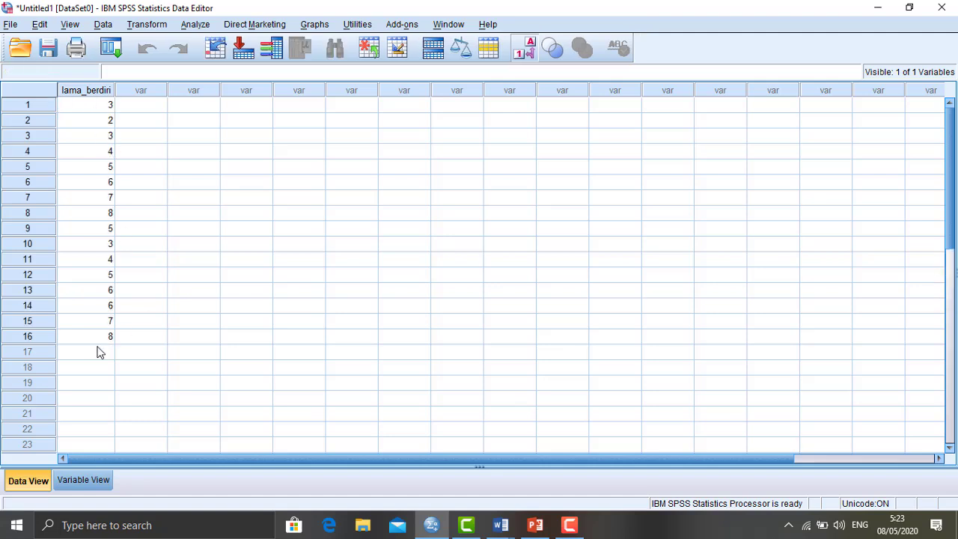
Step: Copy the standing durations numbered 17 to 31 from the Word table into SPSS's lama_berdiri column from row 17 and check the data
mouse_move(501, 525)
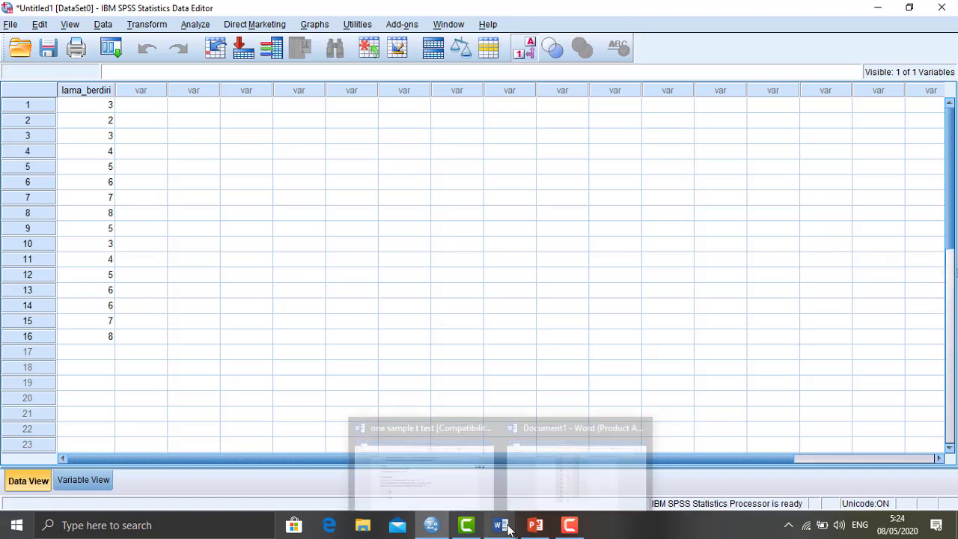
click(583, 460)
drag(953, 324, 953, 278)
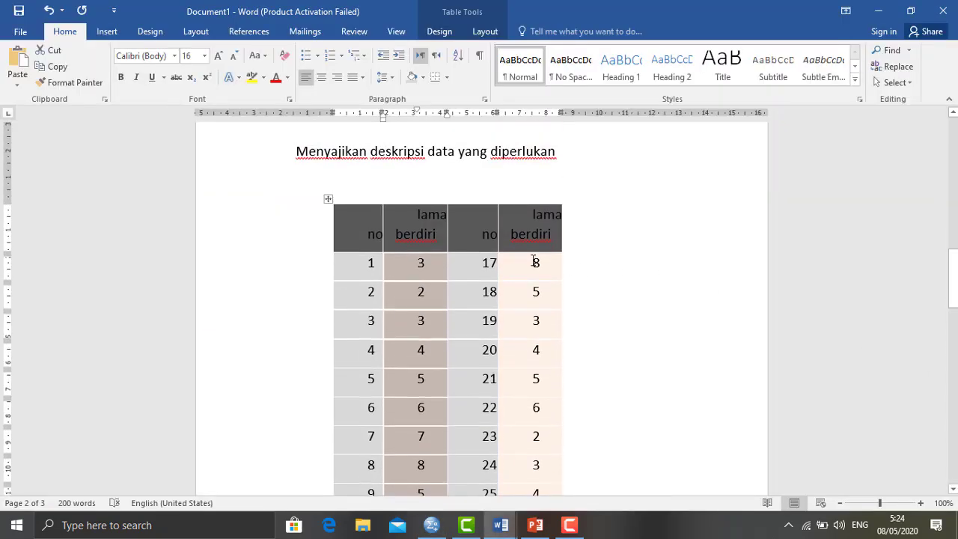
mouse_move(533, 261)
mouse_down()
mouse_move(565, 487)
mouse_move(541, 353)
mouse_up()
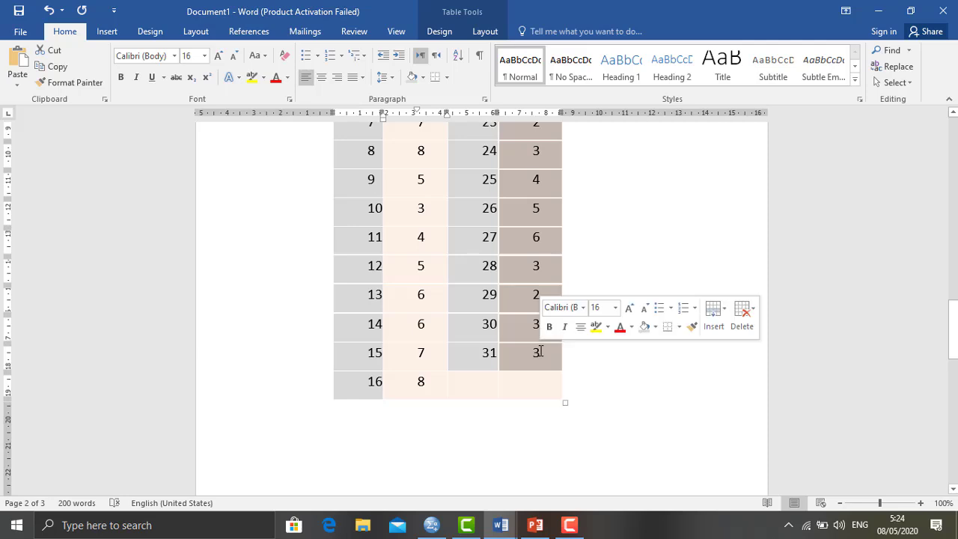
click(432, 526)
click(81, 355)
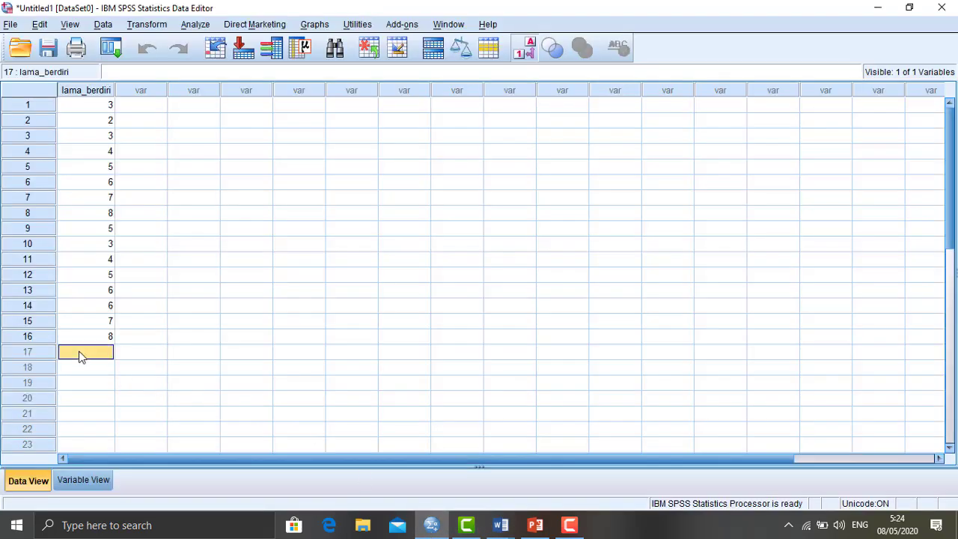
key(ctrl+v)
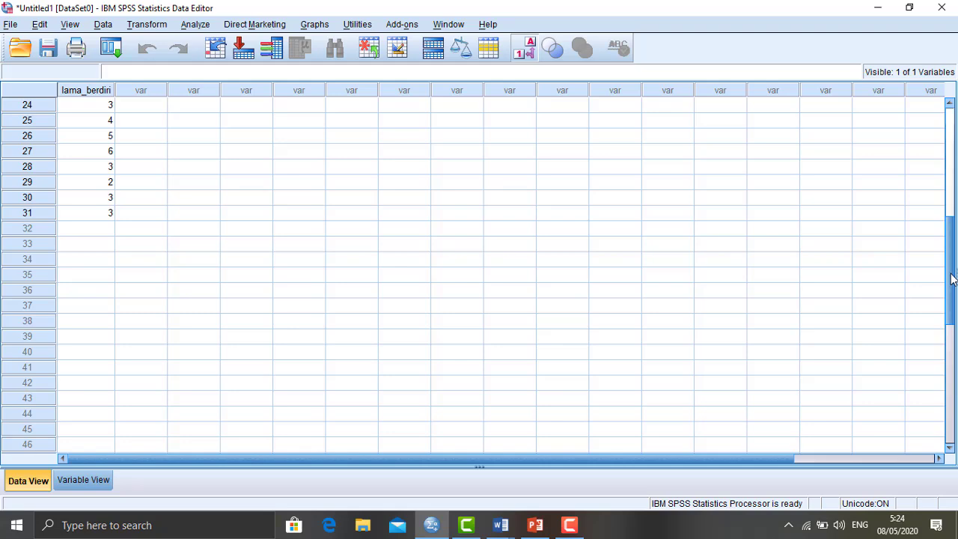
scroll(952, 273, up, 1)
drag(952, 272, 944, 219)
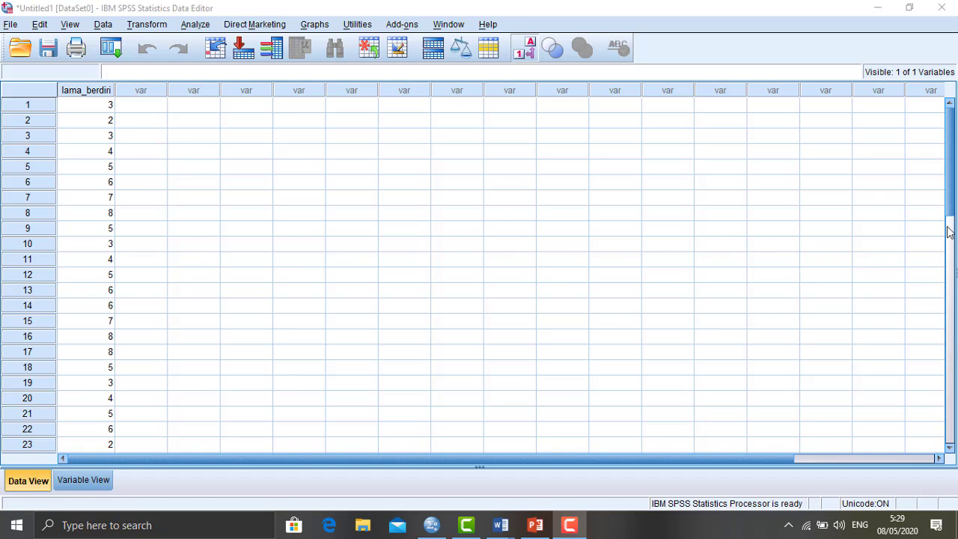
mouse_move(954, 171)
mouse_down()
mouse_move(954, 215)
mouse_move(954, 166)
mouse_up()
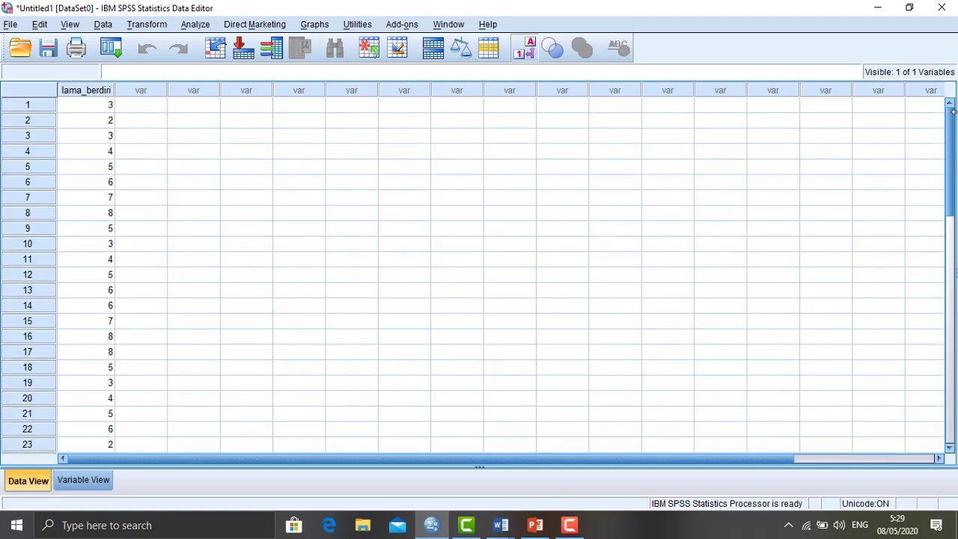
drag(953, 112, 954, 112)
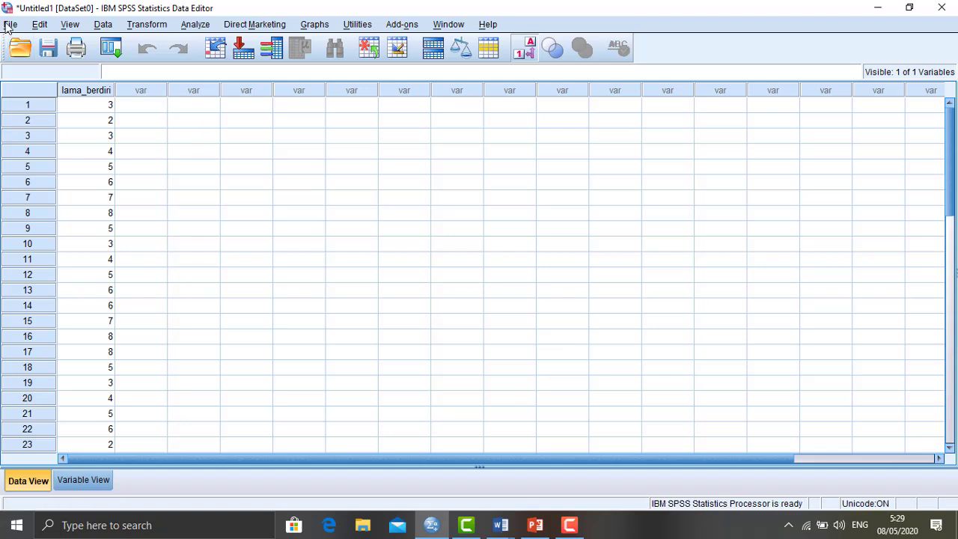
Step: Start a One-Sample T Test and assign lama_berdiri as the test variable
click(196, 25)
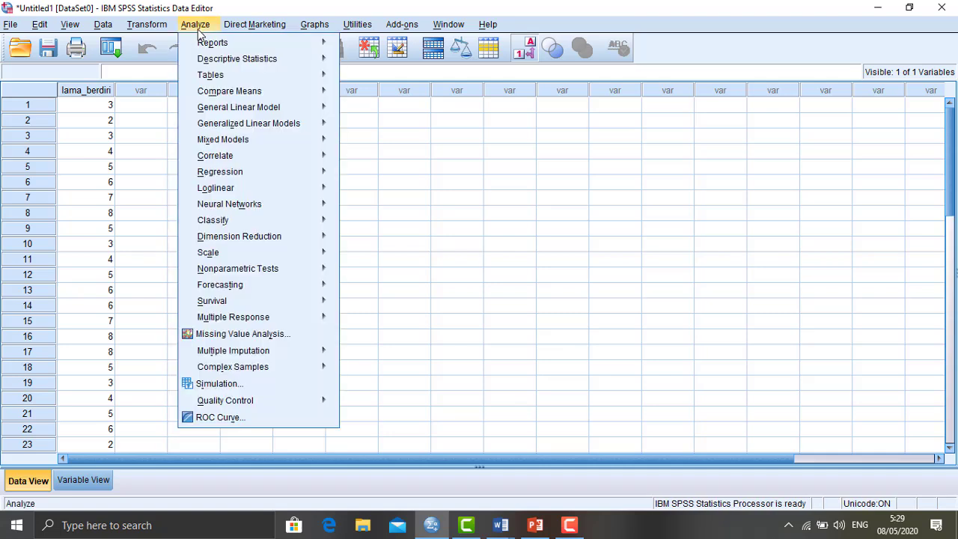
mouse_move(212, 93)
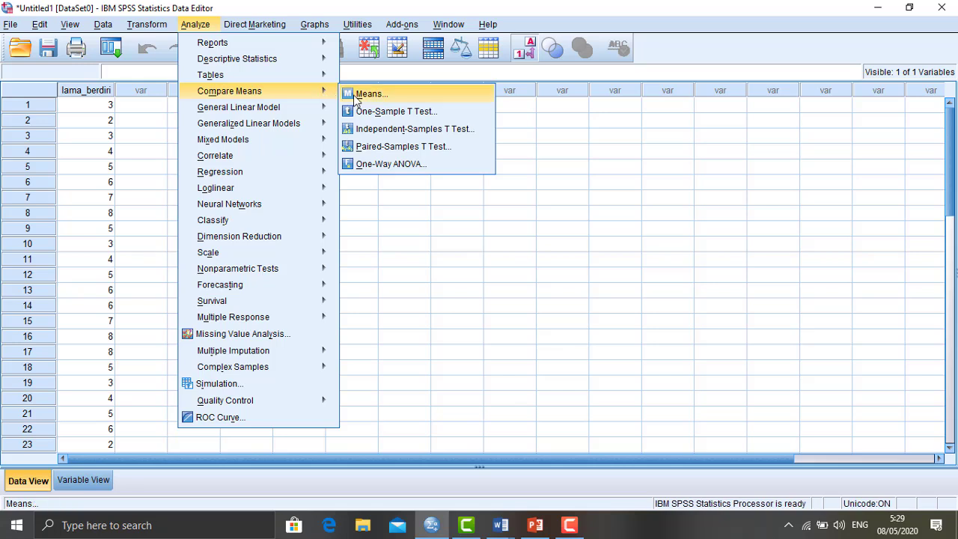
click(403, 112)
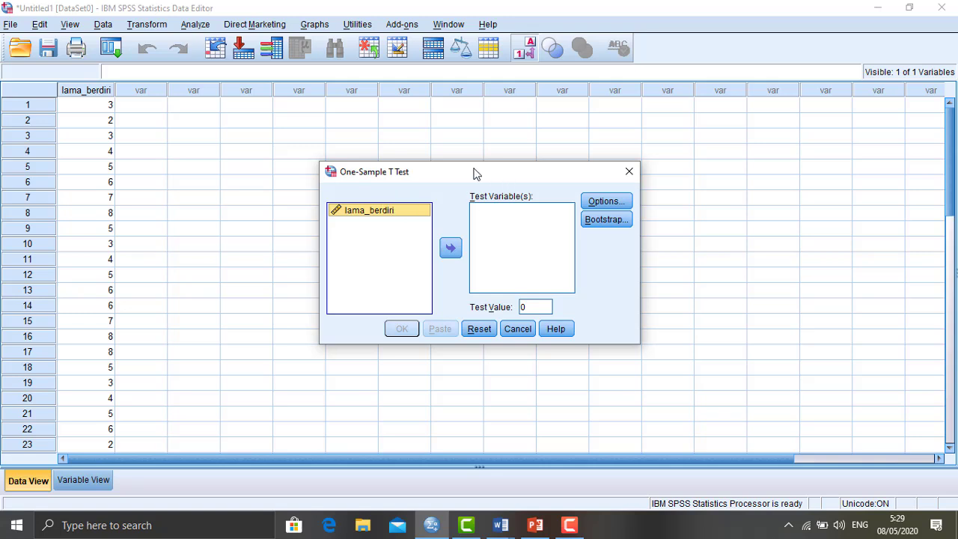
click(450, 248)
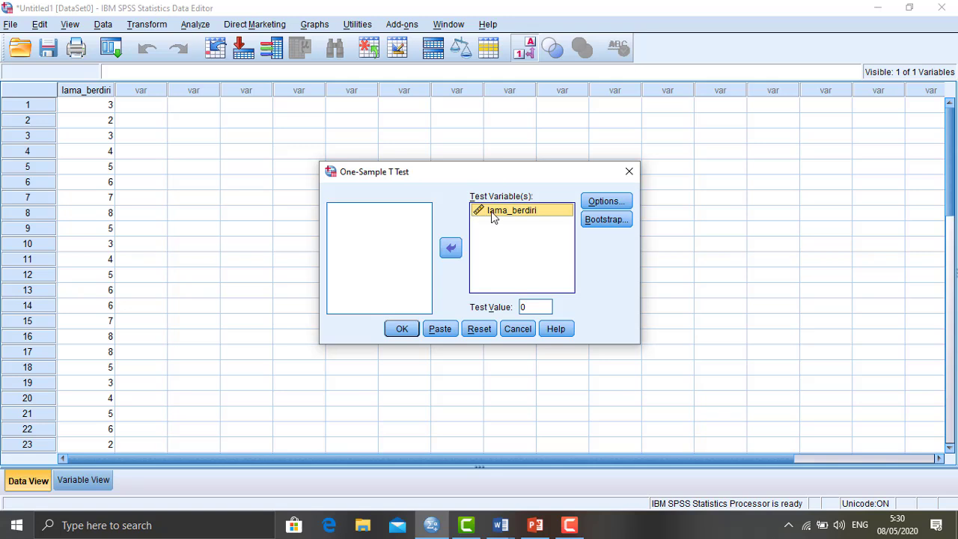
click(450, 248)
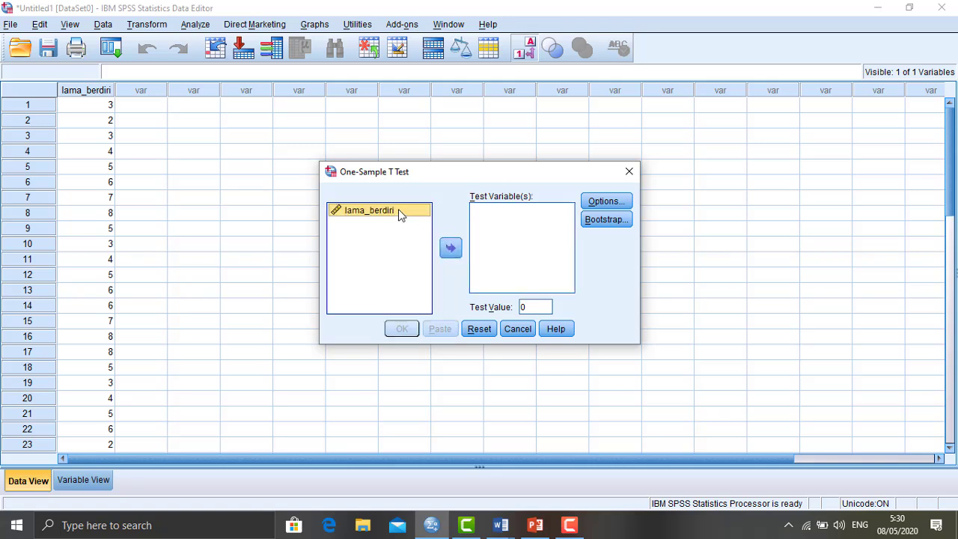
click(451, 250)
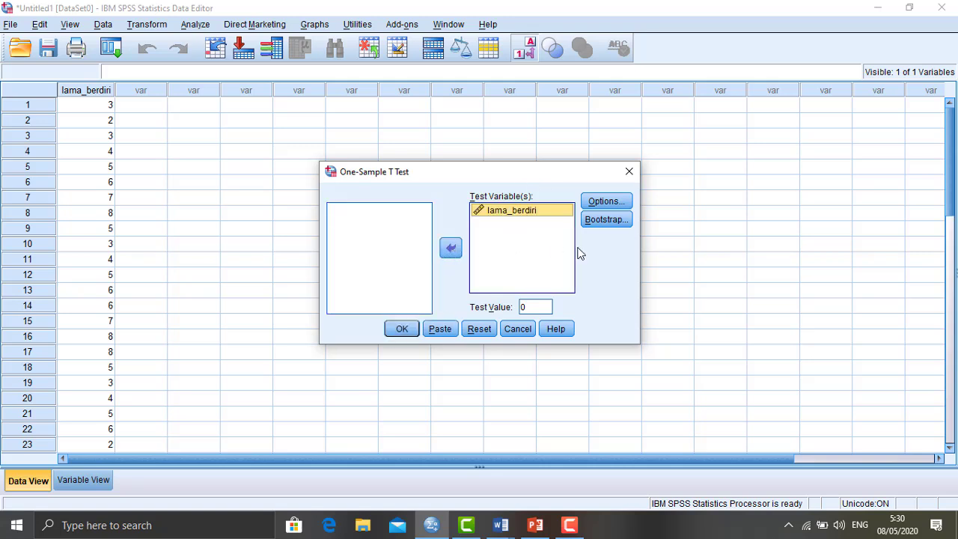
Step: Review the confidence interval percentage in the One-Sample T Test options and accept the settings
click(589, 205)
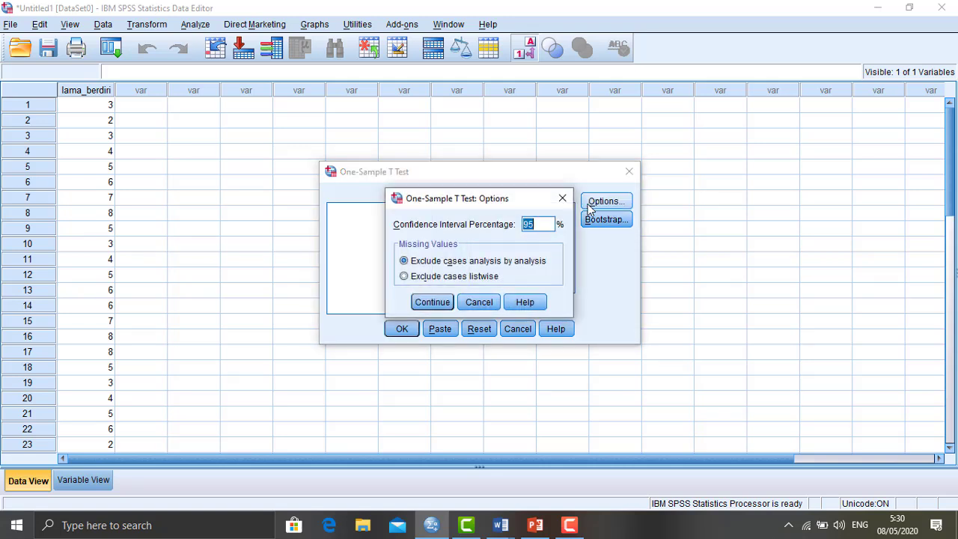
click(545, 223)
click(434, 302)
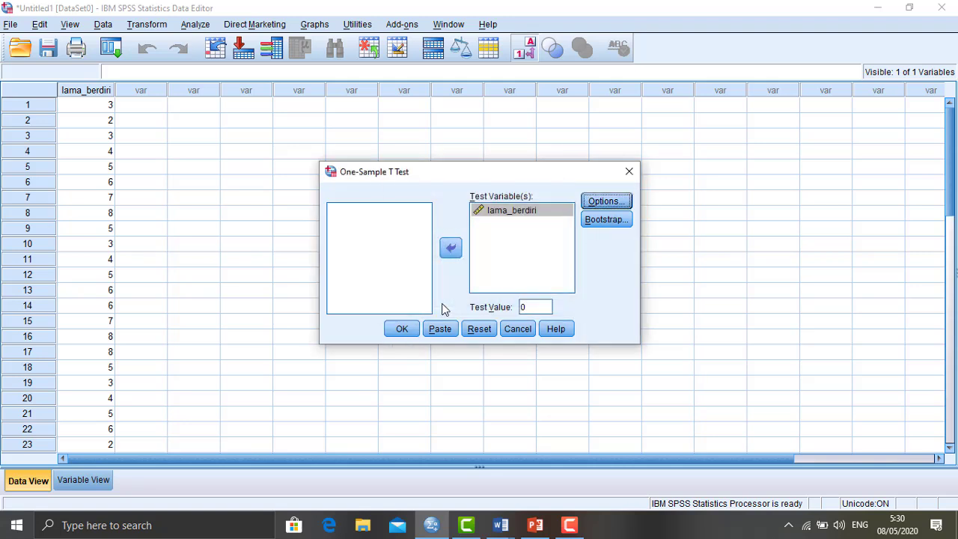
Step: Set the test value to 4 and run the One-Sample T Test
double_click(531, 303)
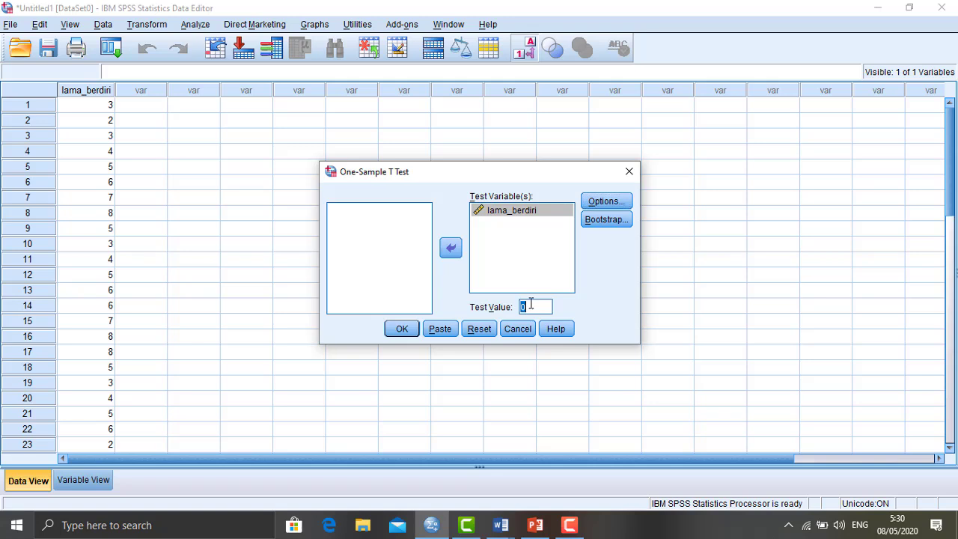
key(BackSpace)
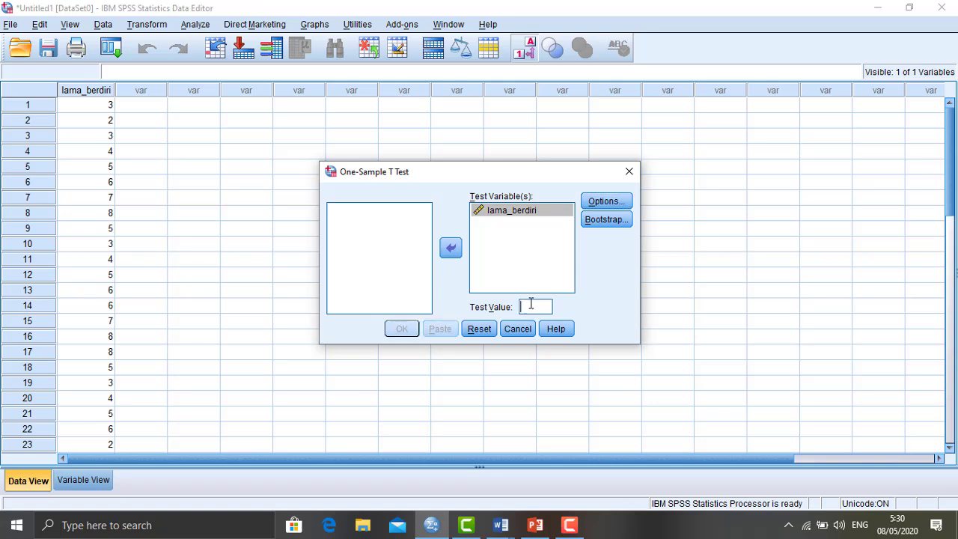
text(4)
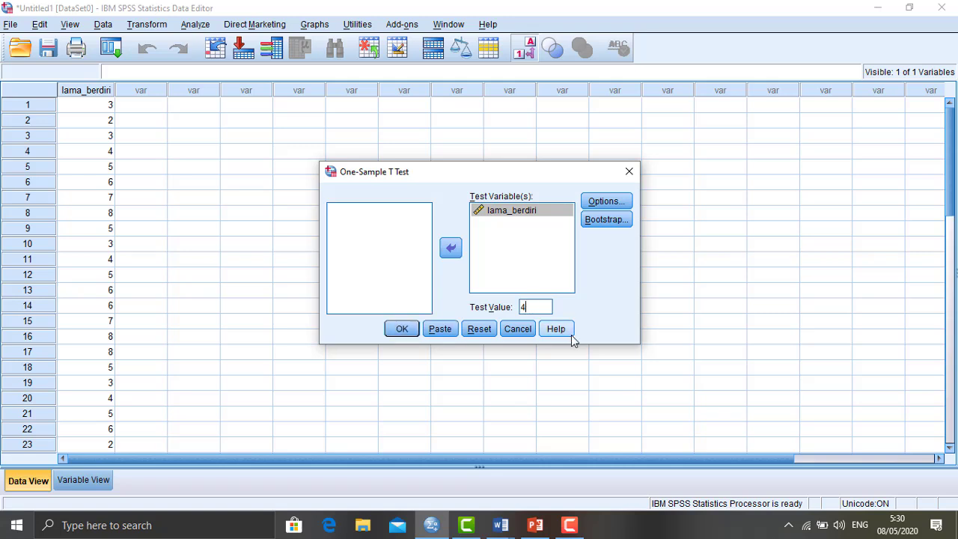
click(411, 332)
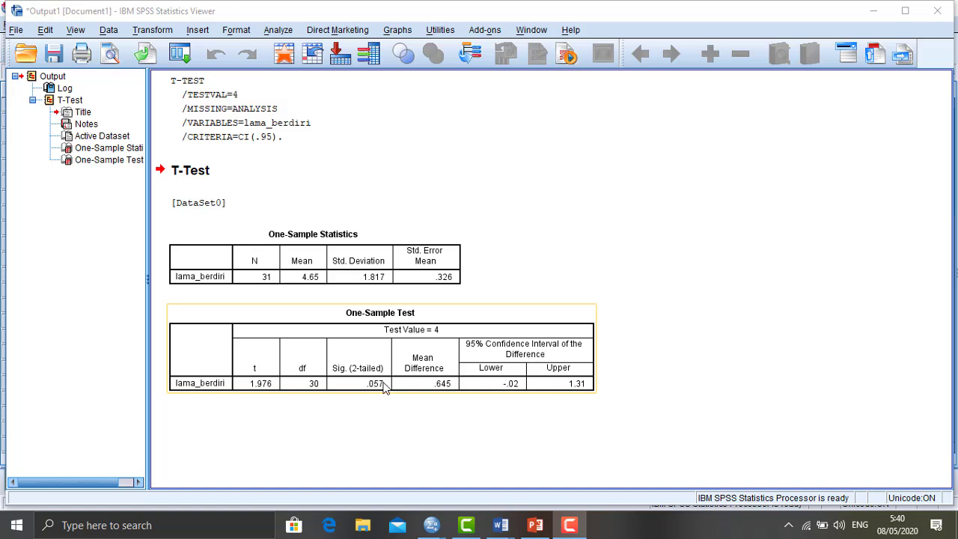
Step: Copy the One-Sample Test table from the SPSS output into the Word document below the heading "Menarik kesimpulan untuk masalah penelitian tersebut"
right_click(357, 365)
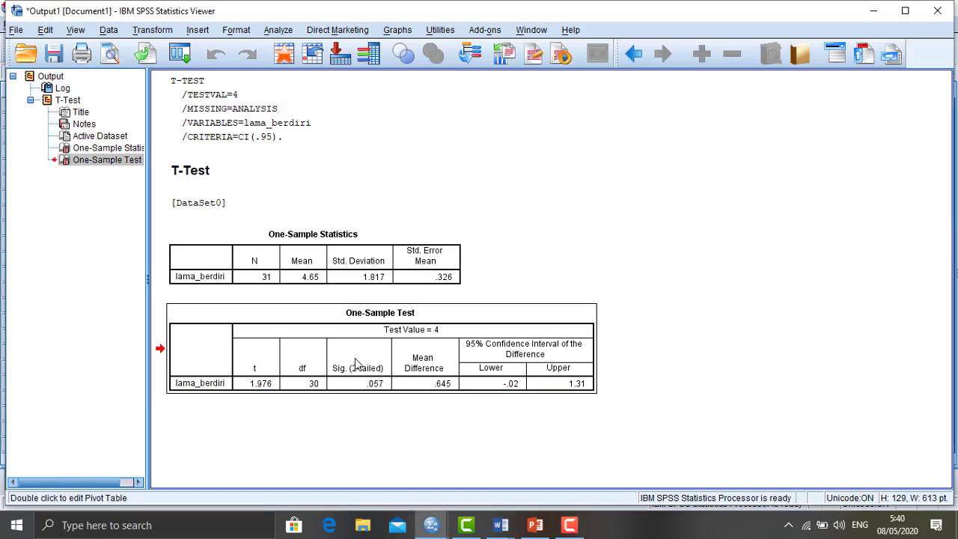
click(370, 386)
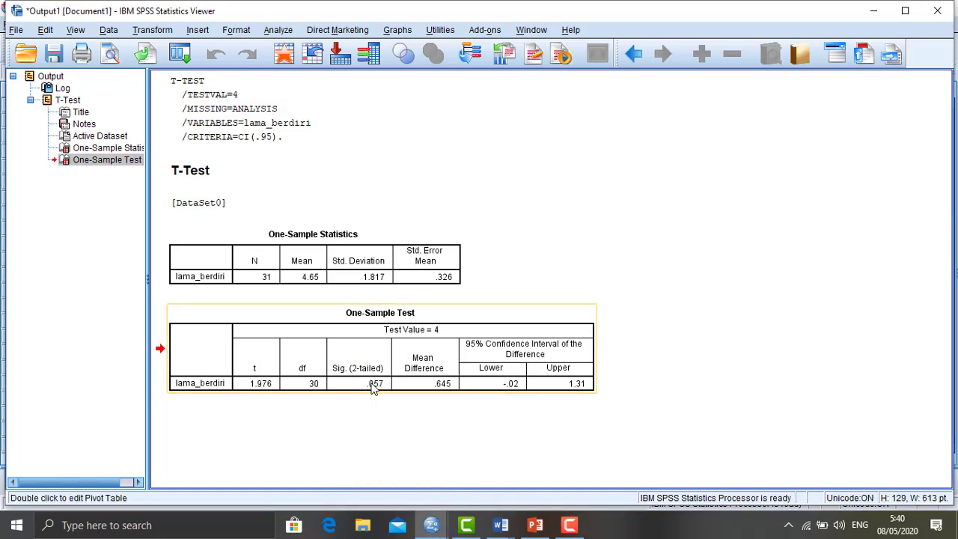
mouse_move(501, 525)
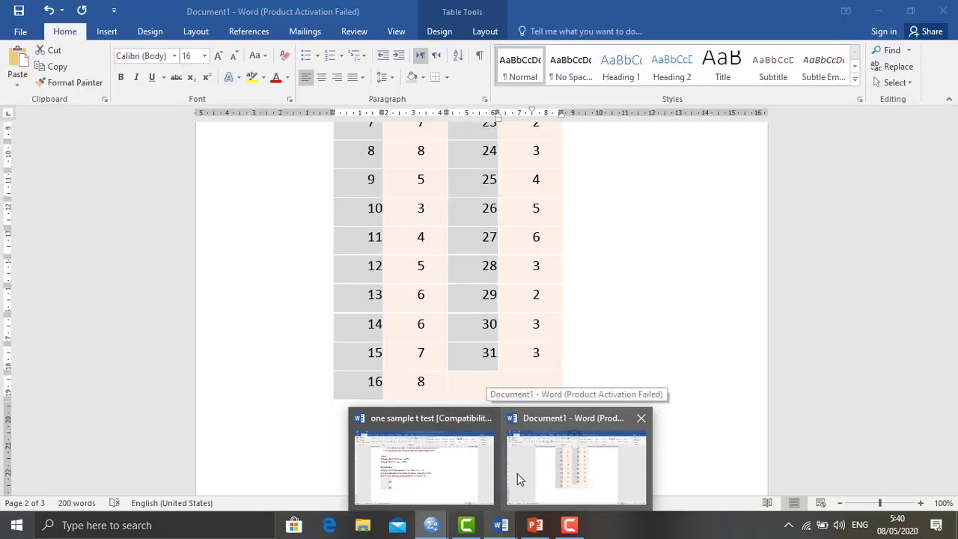
click(515, 475)
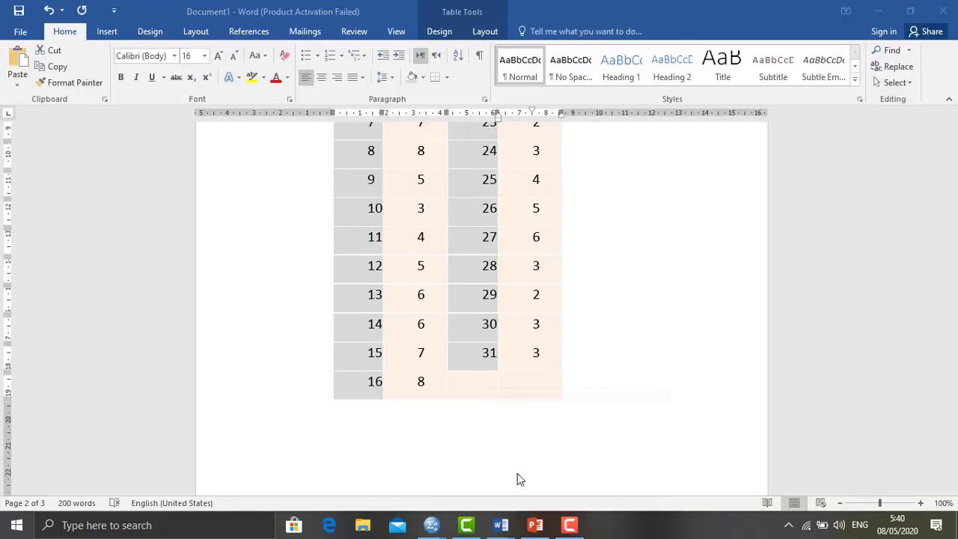
drag(956, 329, 955, 380)
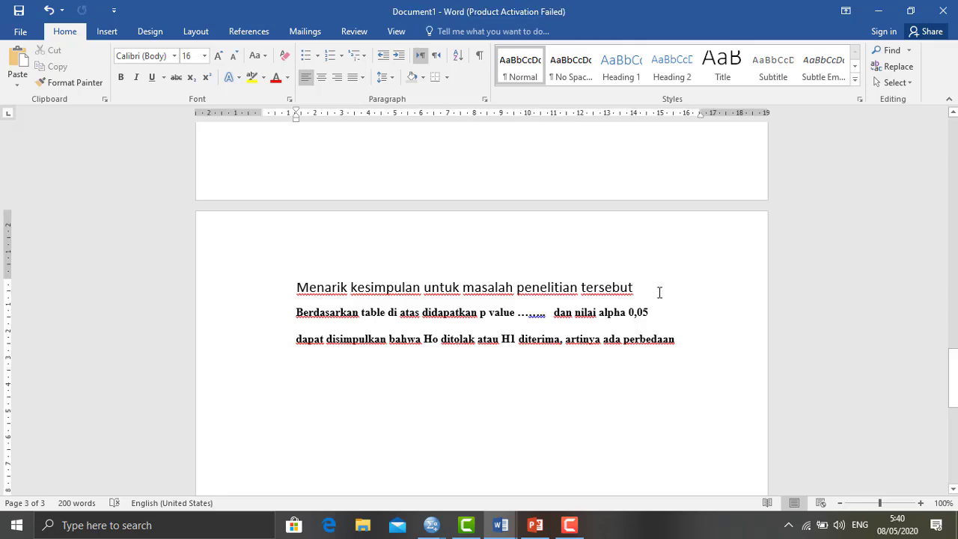
key(Return)
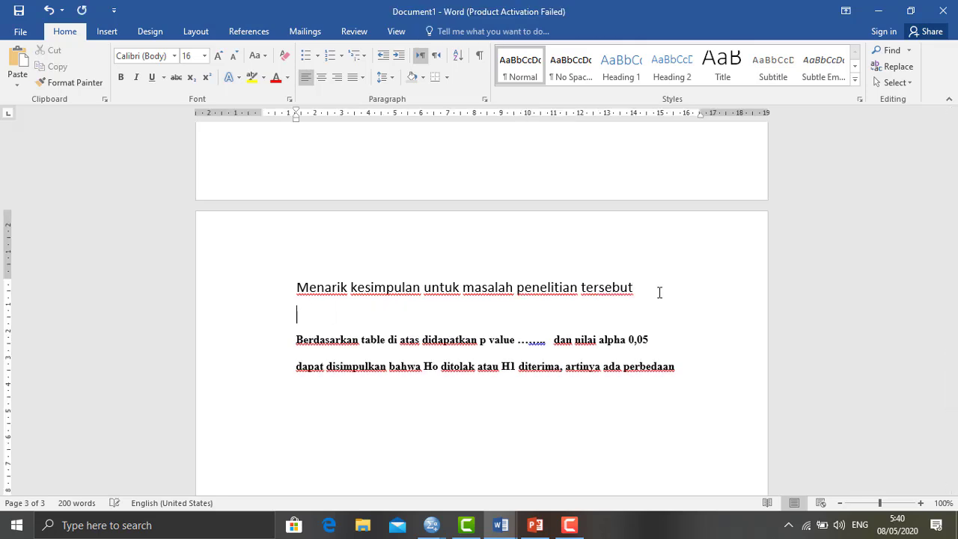
key(ctrl+v)
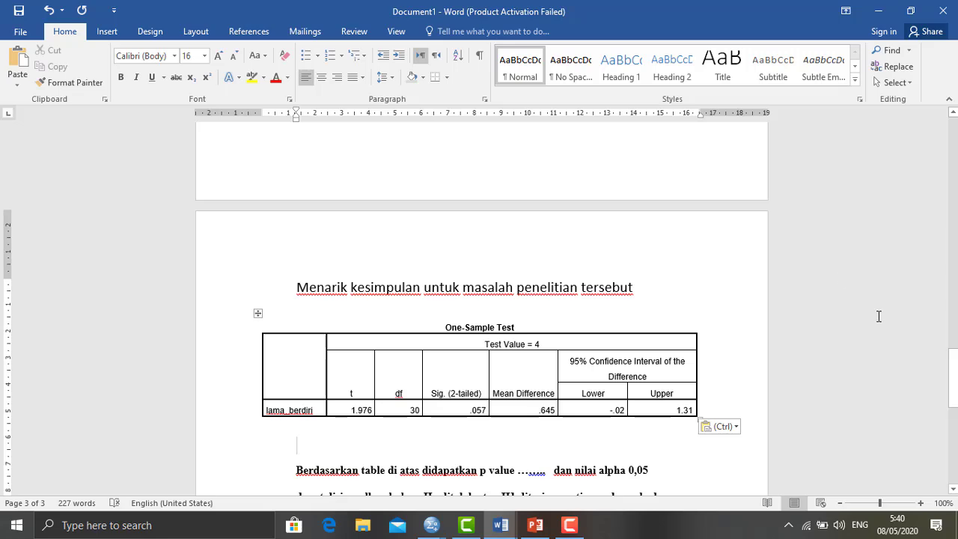
Step: Replace the dotted placeholder after "p value" in the conclusion sentence with 0.057
drag(956, 369, 955, 390)
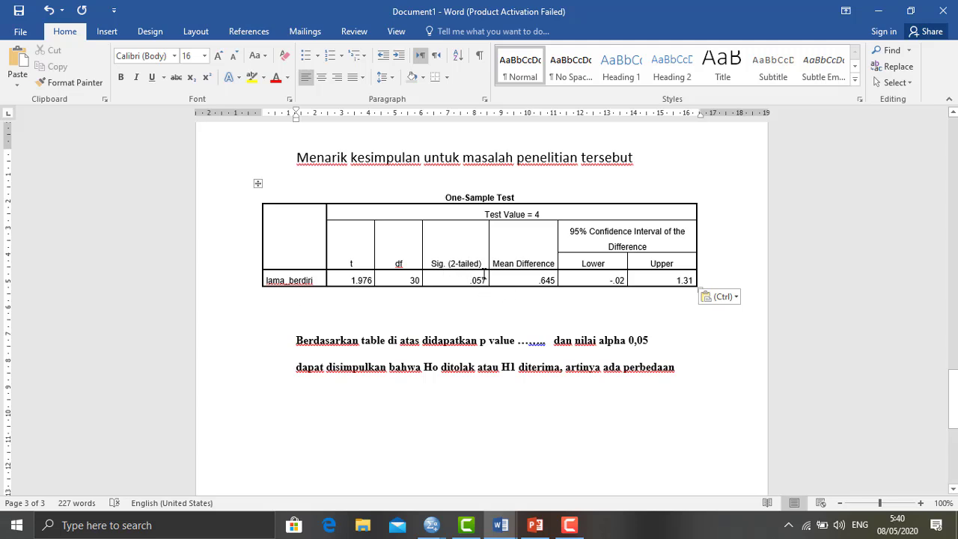
click(547, 340)
key(BackSpace)
key(BackSpace)
key(BackSpace)
key(BackSpace)
key(BackSpace)
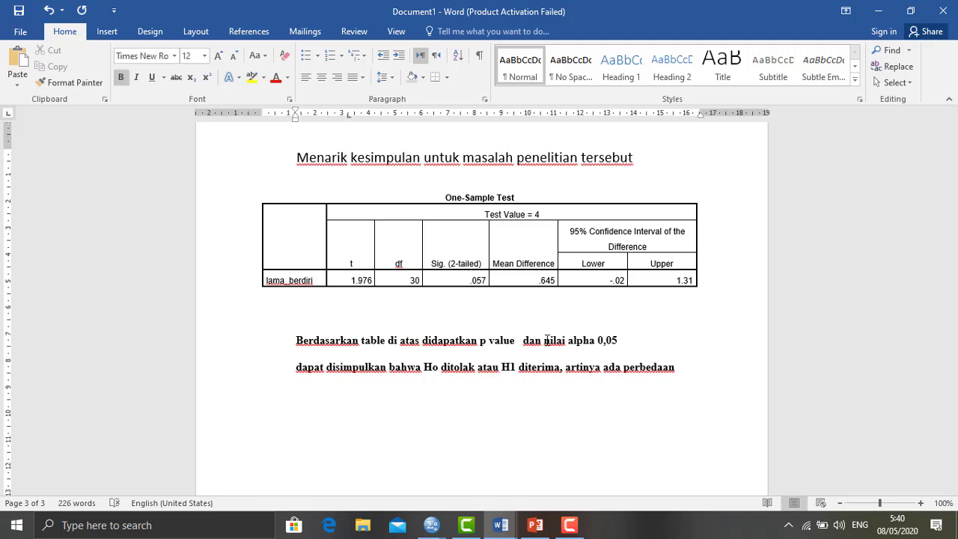
text(0 )
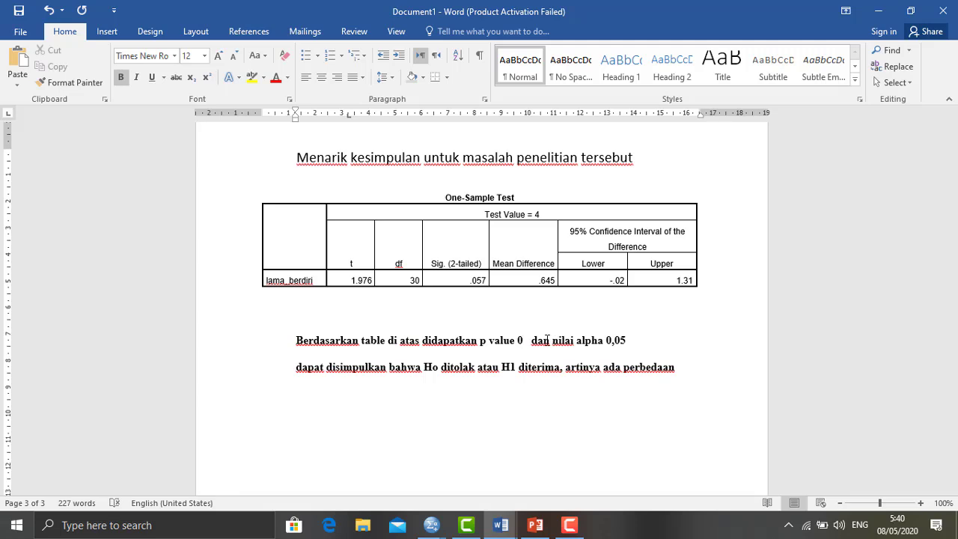
text(.0)
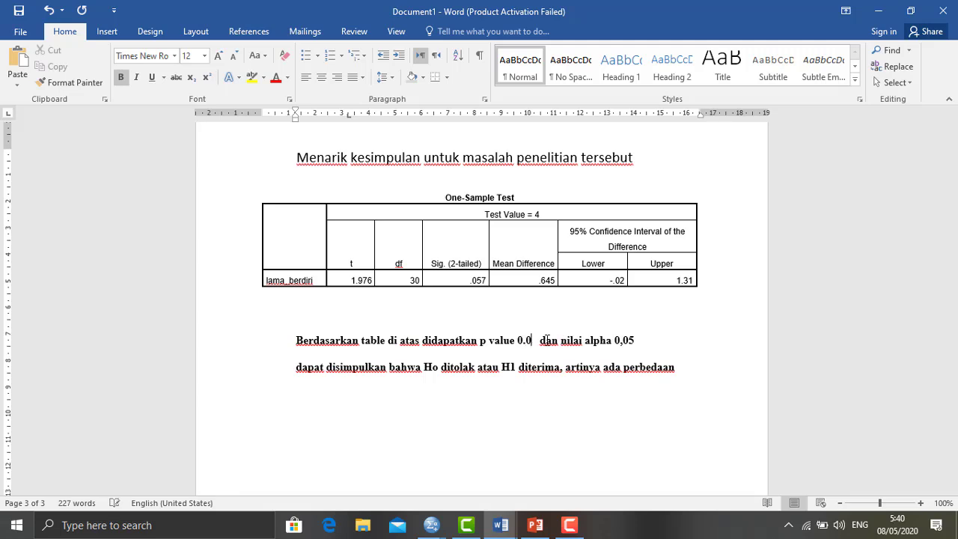
text(57)
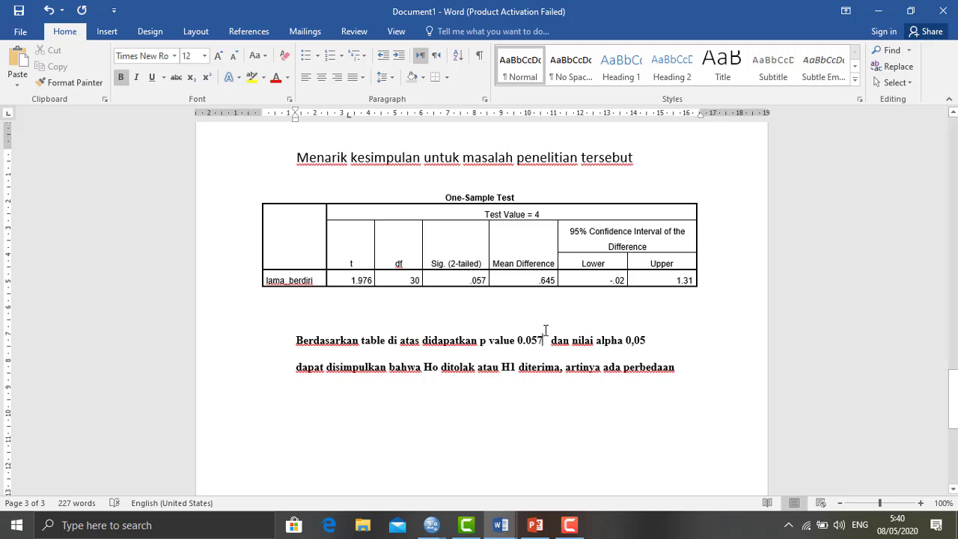
Step: Shade the p value 0.057 and the alpha value 0,05 in the conclusion sentence yellow
drag(546, 340, 538, 341)
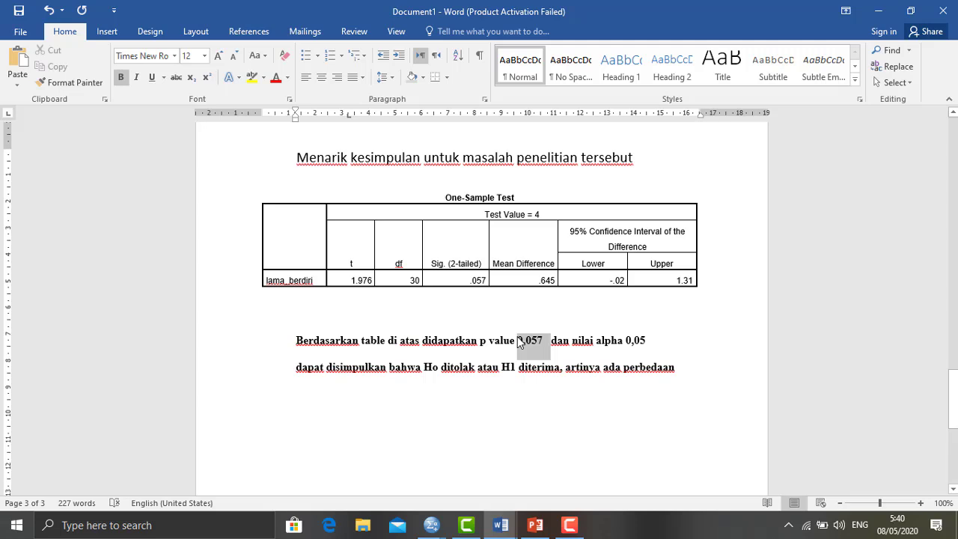
double_click(520, 342)
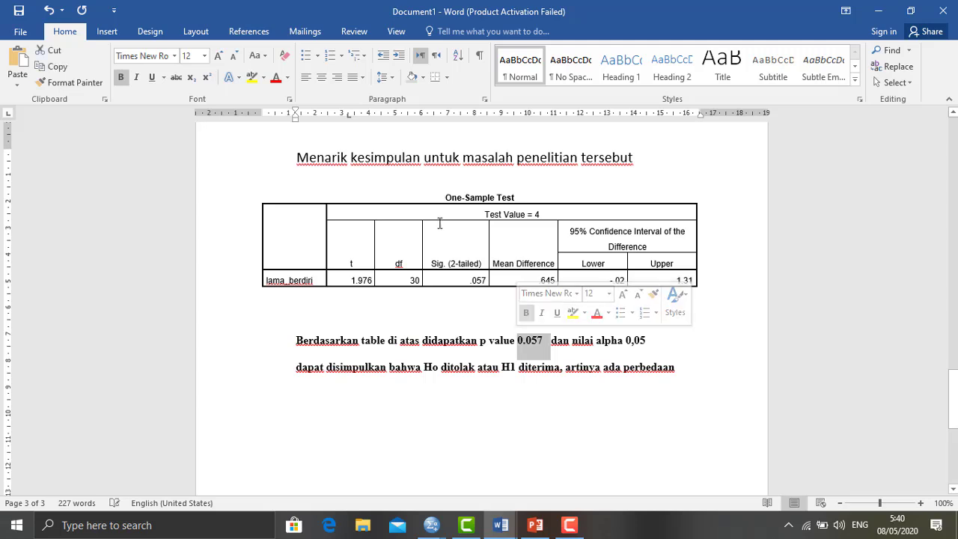
click(423, 77)
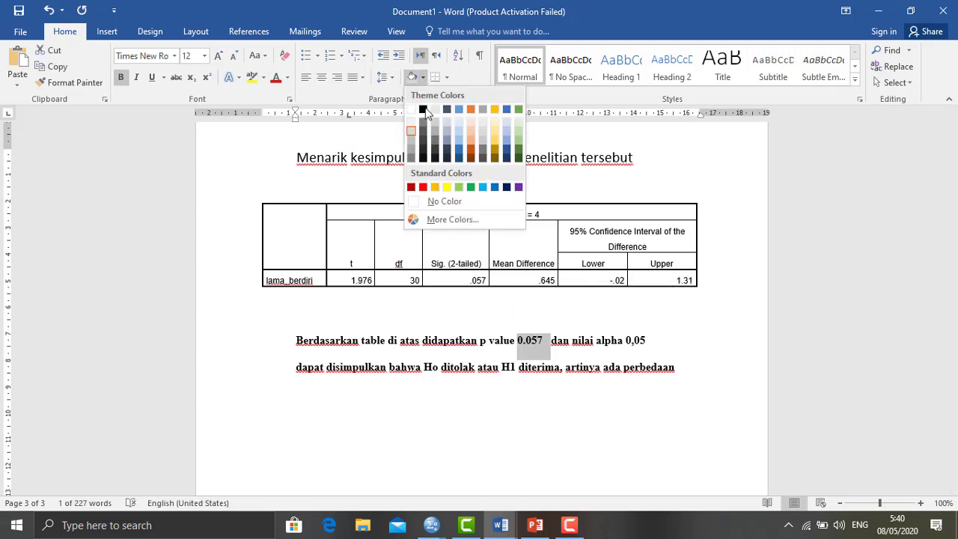
click(447, 187)
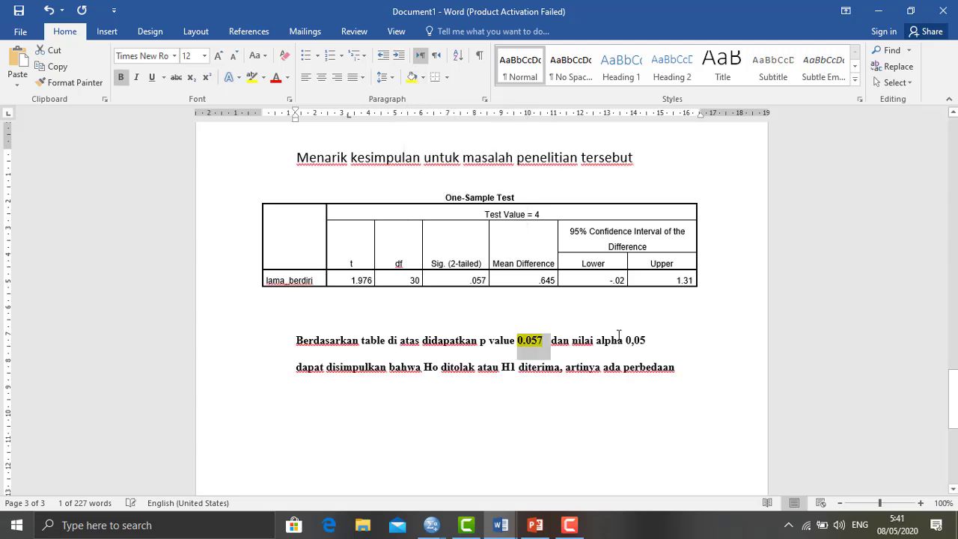
mouse_move(625, 341)
mouse_down()
mouse_move(648, 346)
mouse_move(625, 342)
mouse_up()
click(650, 348)
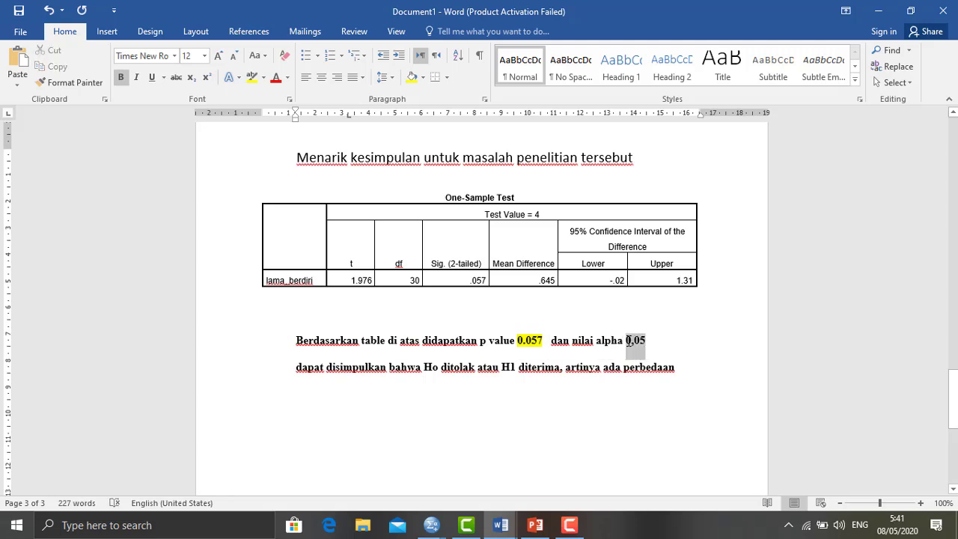
click(413, 77)
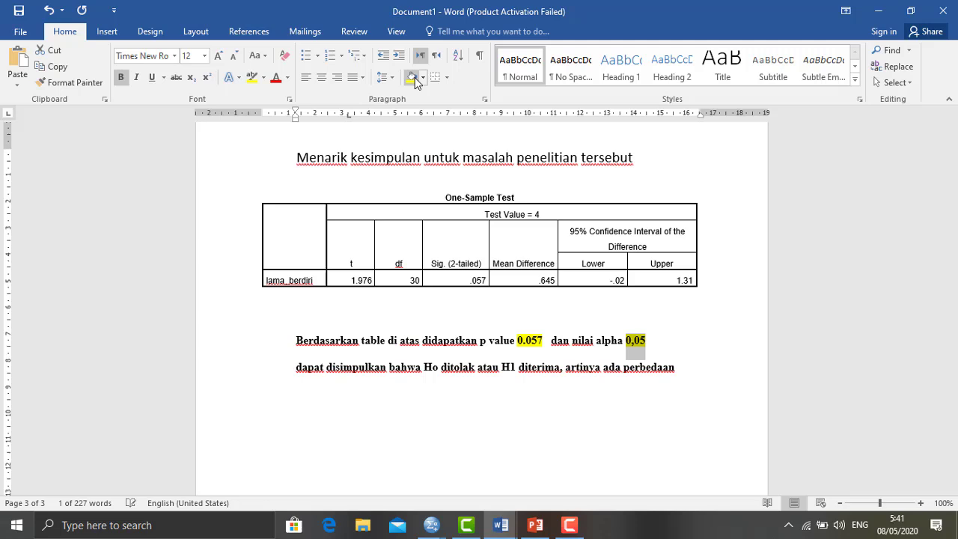
click(651, 352)
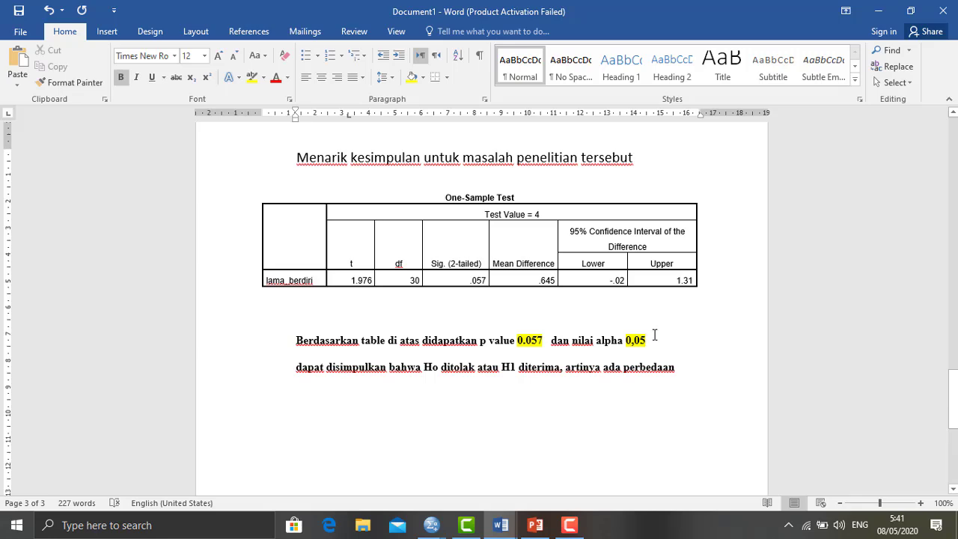
Step: Append "atau Ha yang diterima" to the "Ho ditolak" line of the decision criteria on page 1
drag(950, 391, 942, 175)
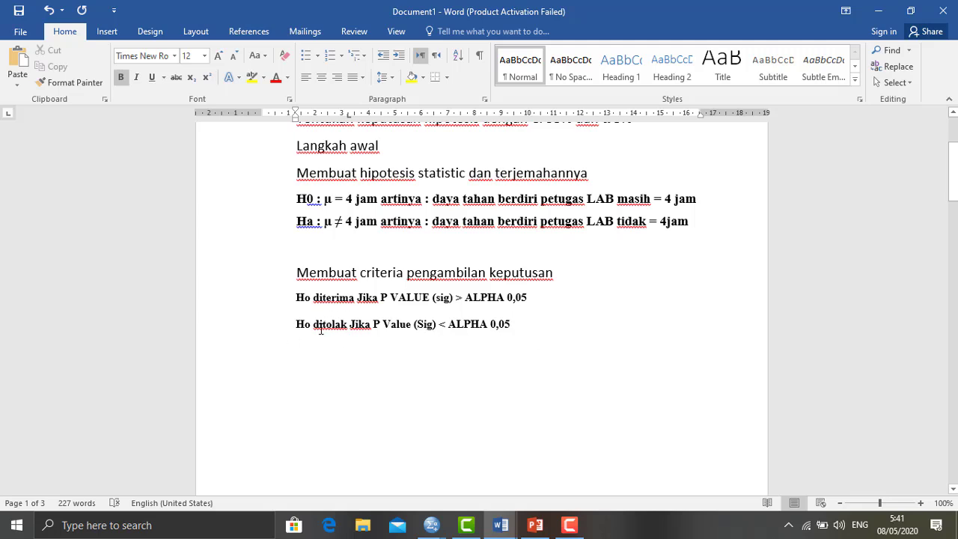
click(549, 323)
text(ata)
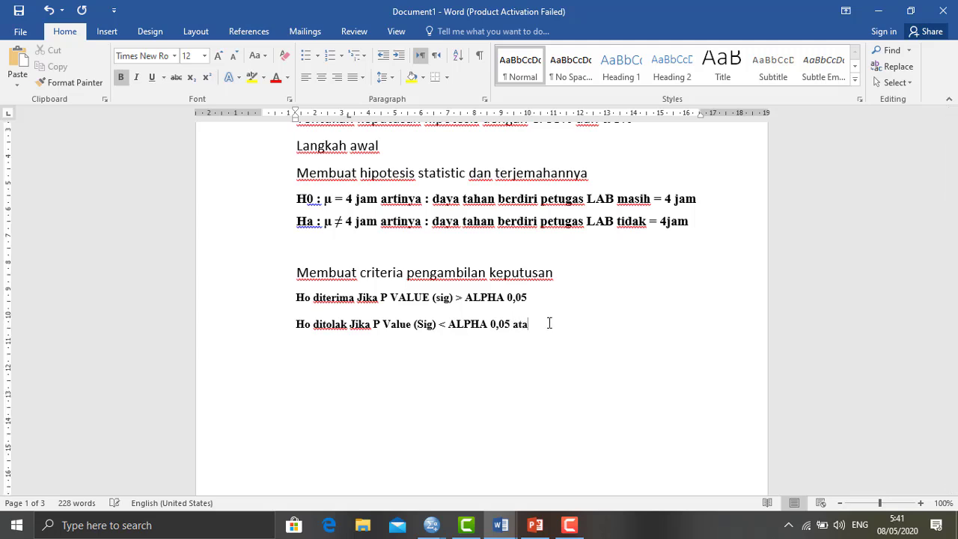
text(u Ha yang diterima)
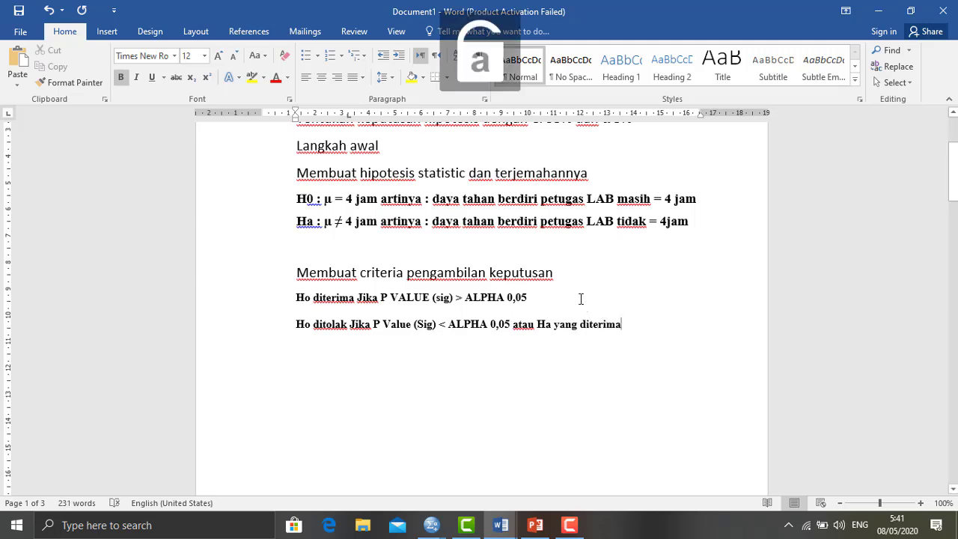
Step: Append "atau Ha ditolak" to the "Ho diterima" line of the decision criteria
click(580, 299)
key(Caps_Lock)
text(H)
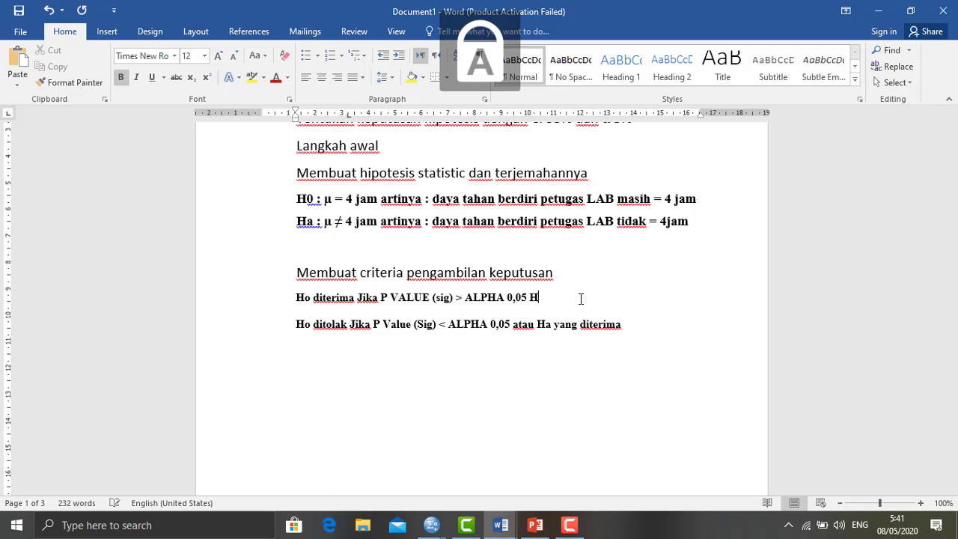
key(BackSpace)
key(Caps_Lock)
text(atau)
key(Caps_Lock)
text(H)
key(Caps_Lock)
text(a ditolak)
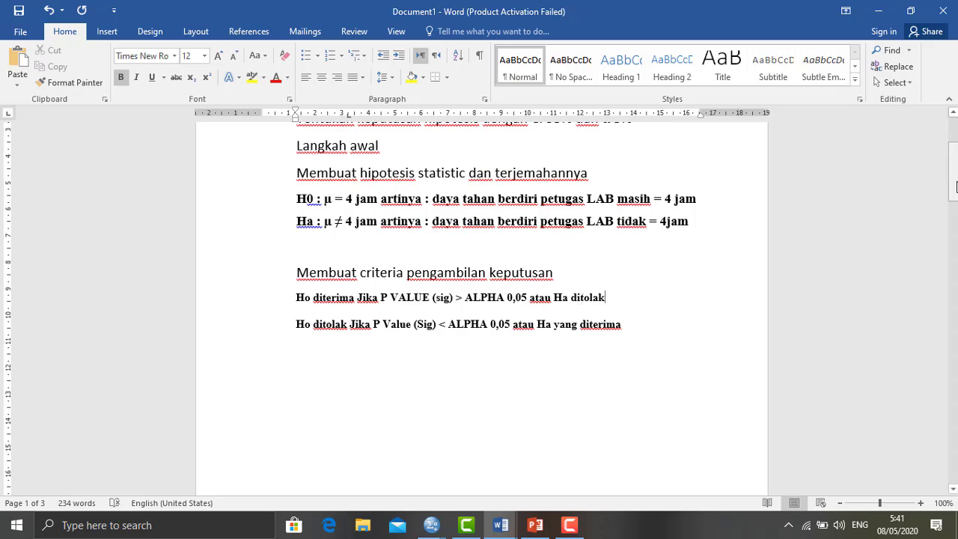
Step: Add the line "P value > α ..... jadi 0,057 > 0,05" below the p value sentence on page 3, inserting alpha as a symbol
drag(953, 173, 953, 412)
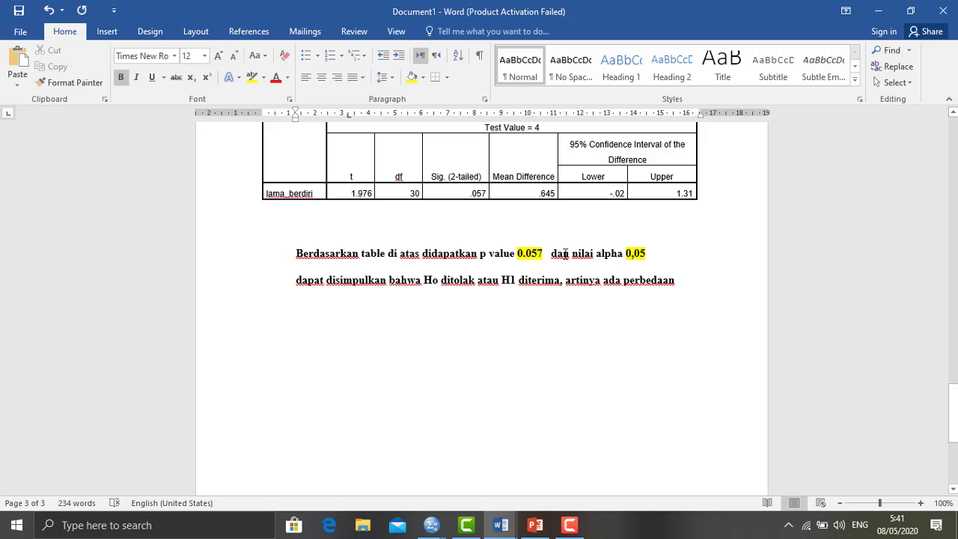
click(663, 259)
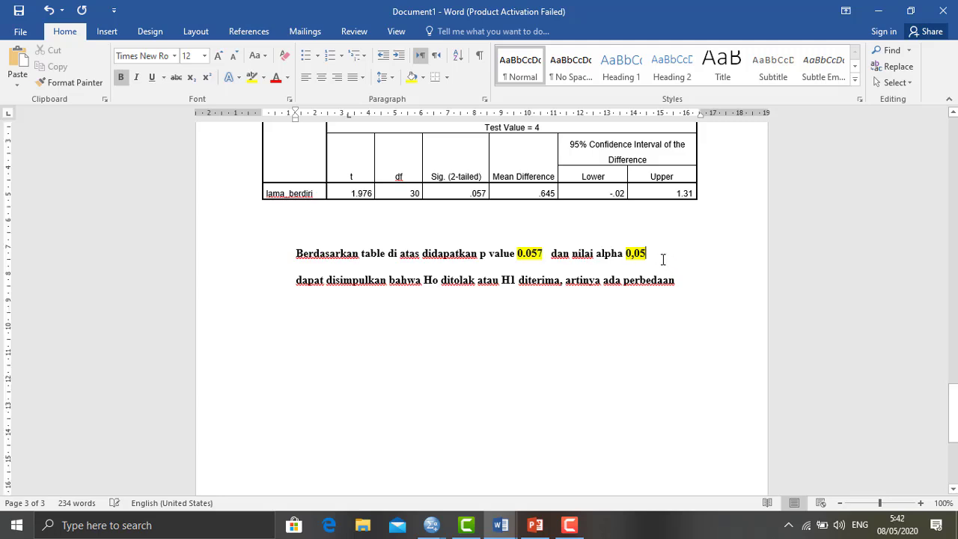
key(Return)
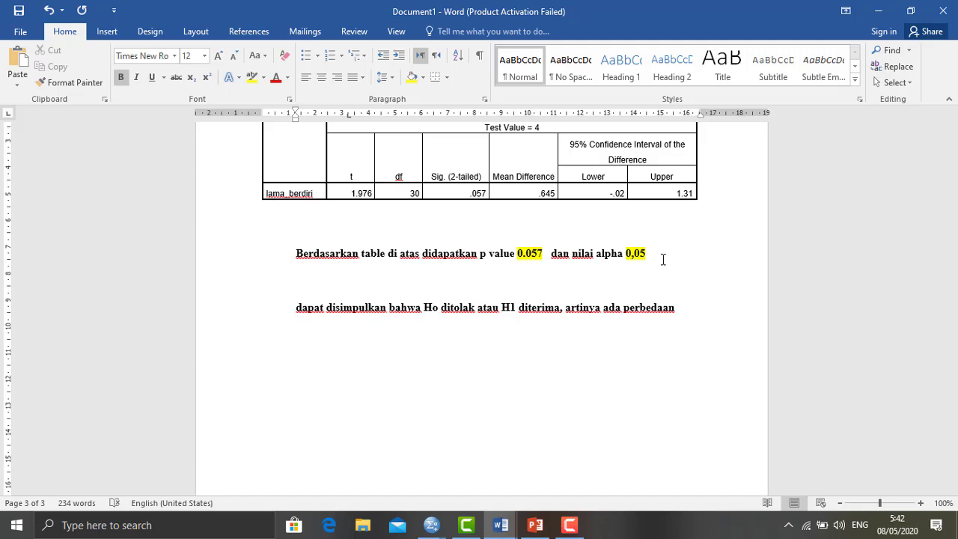
text(P value > P)
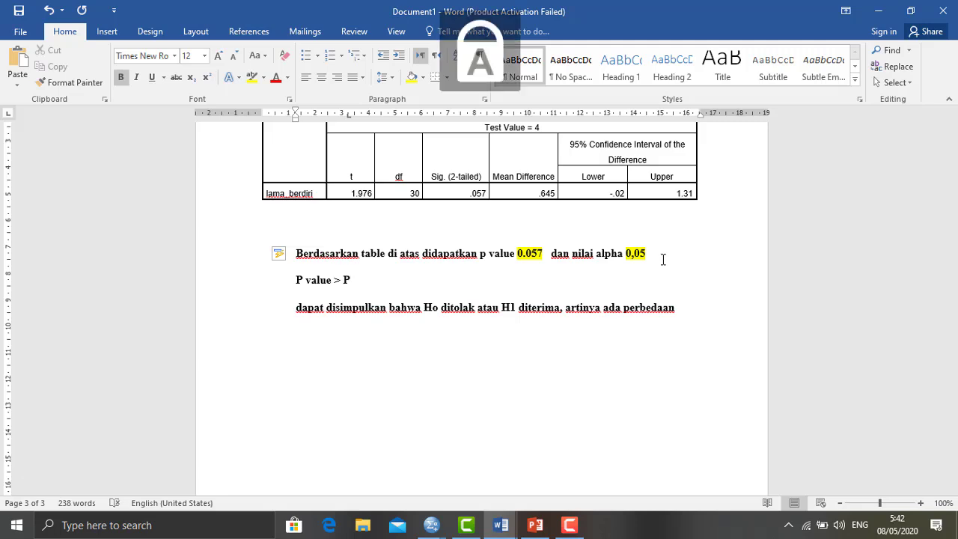
key(BackSpace)
key(Caps_Lock)
click(112, 33)
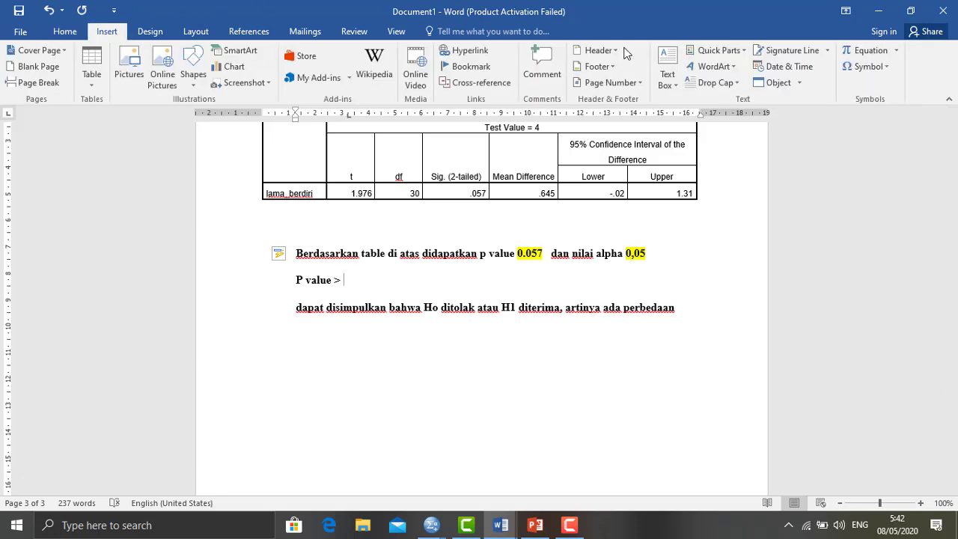
click(887, 67)
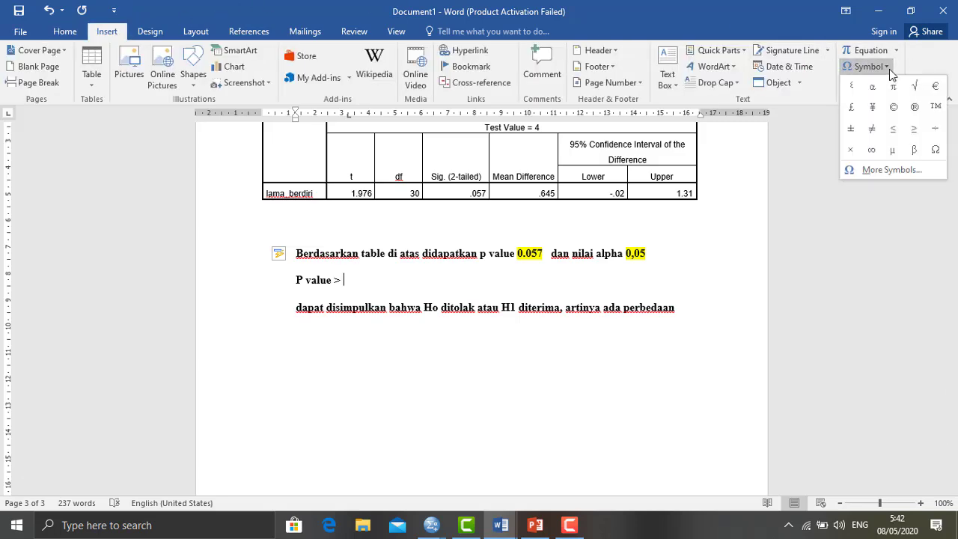
click(881, 87)
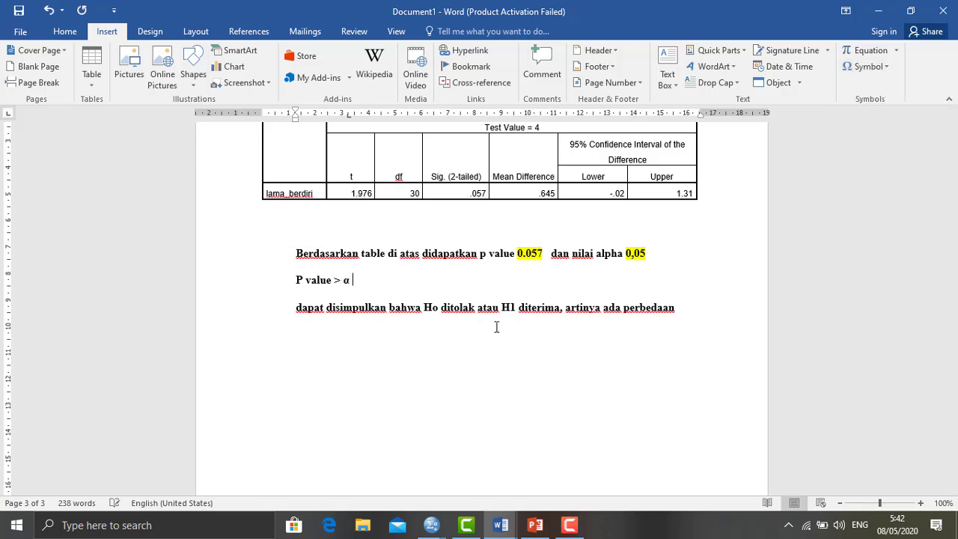
text(..... jadi 0,057 > 0,05)
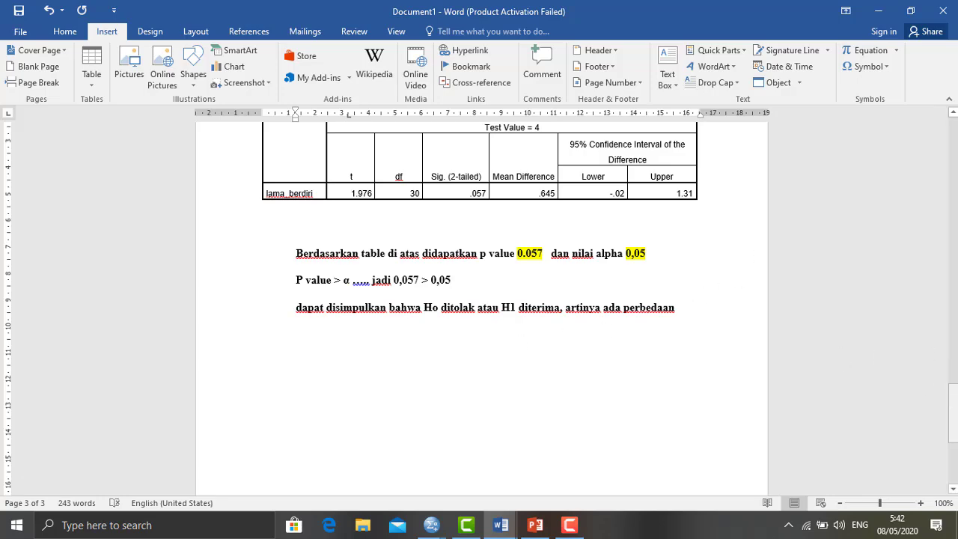
Step: Check the "Ho diterima" decision criterion on page 1 and return to the conclusion text on page 3
drag(954, 395, 953, 178)
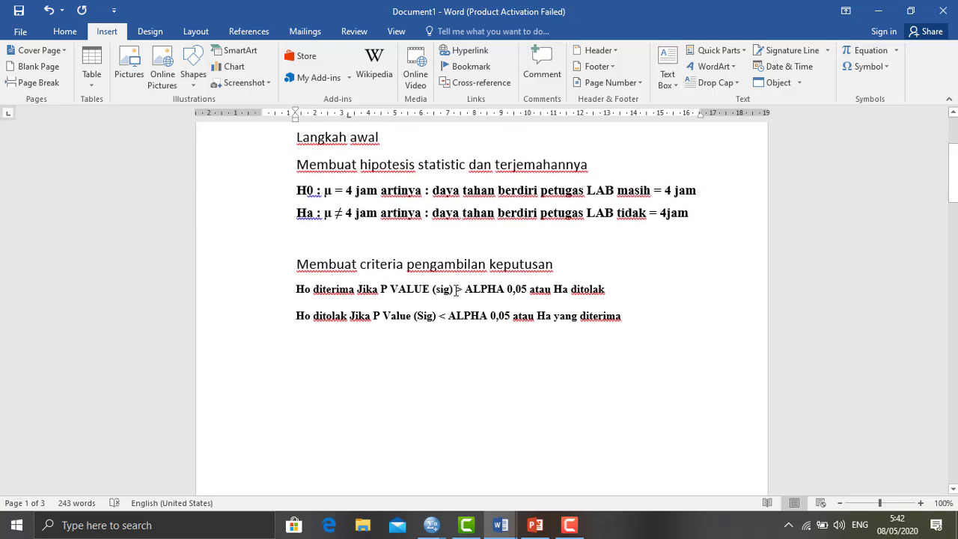
drag(456, 289, 463, 290)
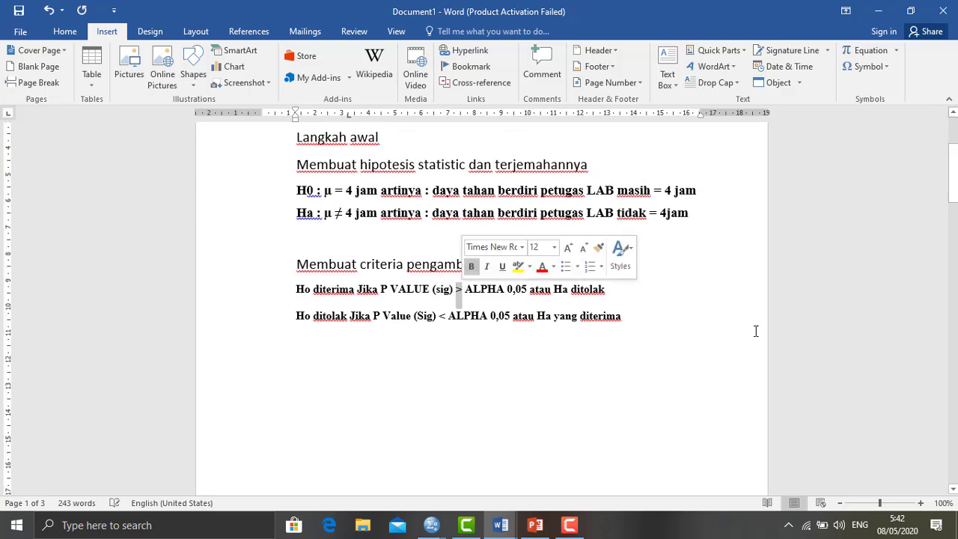
click(705, 339)
drag(953, 187, 954, 423)
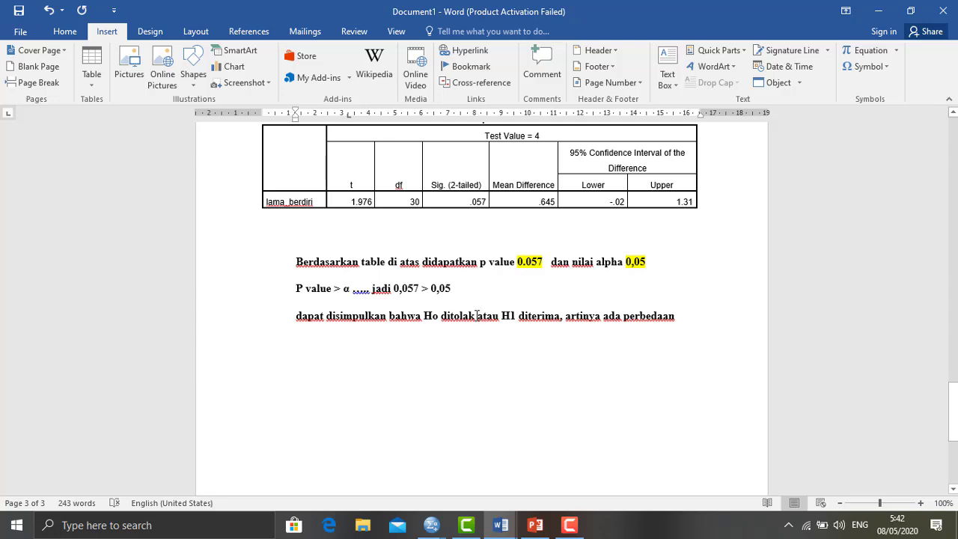
Step: Correct the conclusion sentence on page 3 so it reads "Ho diterima atau Ha ditolak"
drag(477, 315, 441, 314)
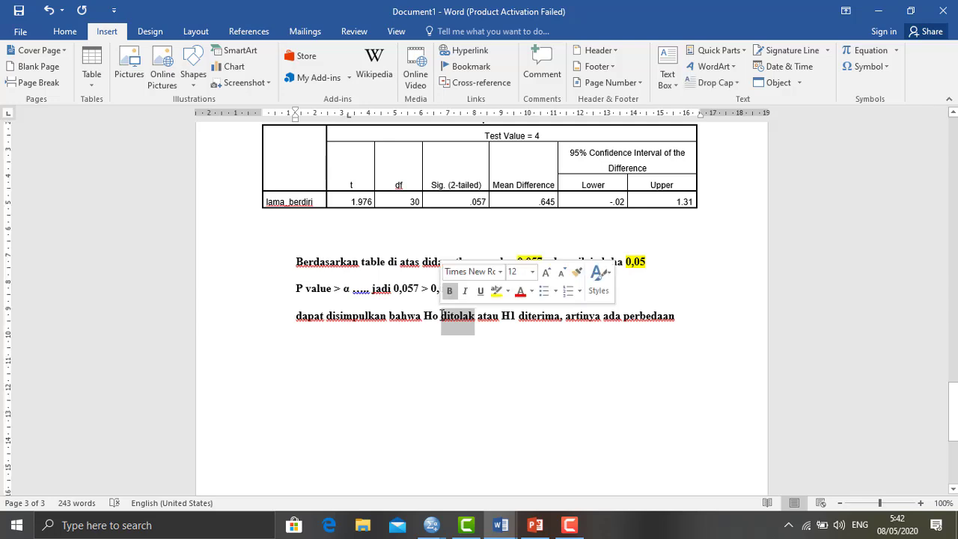
text(diterima)
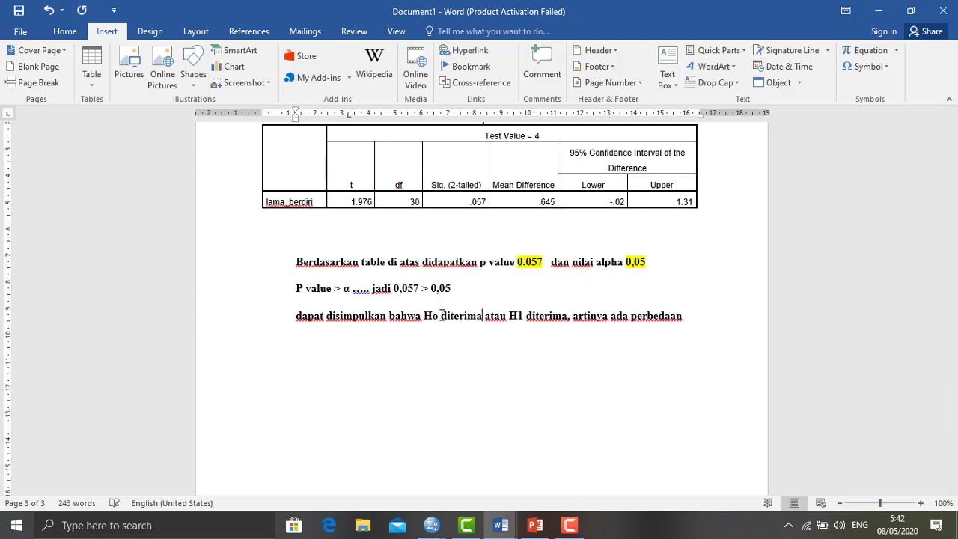
click(522, 319)
key(BackSpace)
text(a)
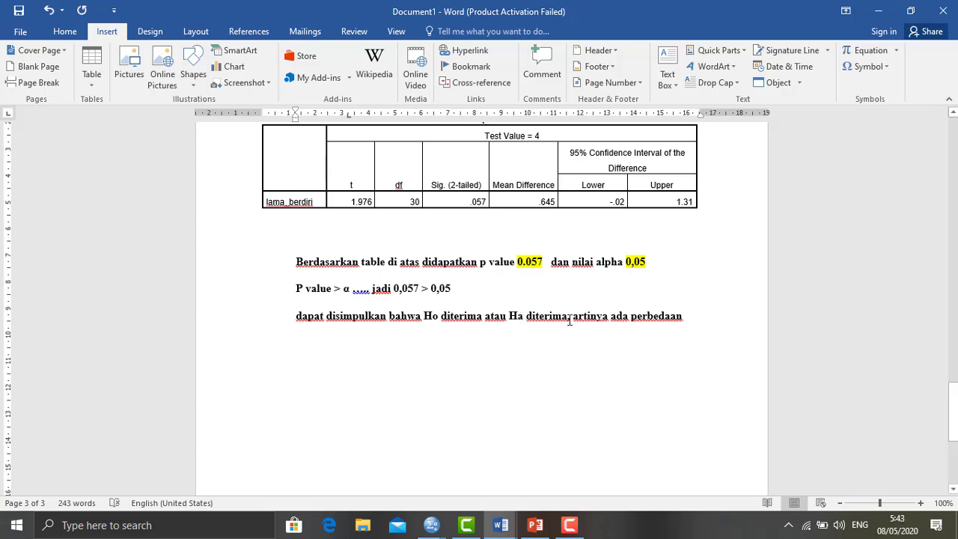
key(BackSpace)
key(BackSpace)
key(BackSpace)
key(BackSpace)
key(BackSpace)
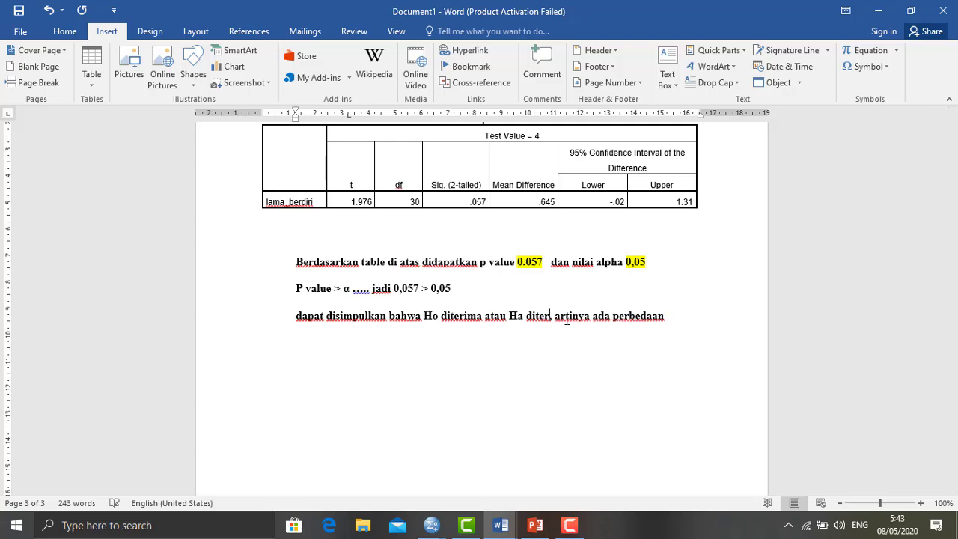
text(olak)
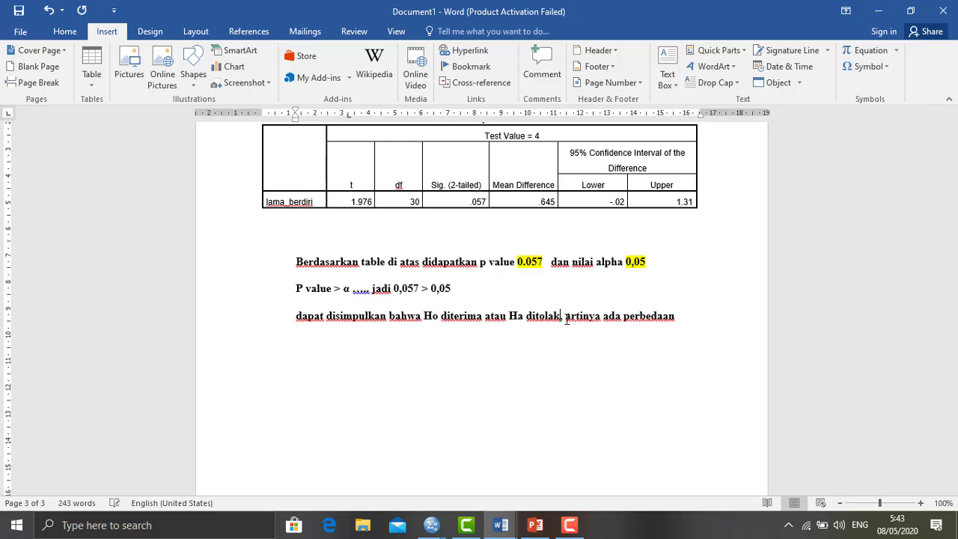
Step: Replace "ada perbedaan" at the end of the conclusion with "daya tahan berdiri petugas LAB masih = 4 Jam."
drag(682, 320, 611, 320)
text(daya )
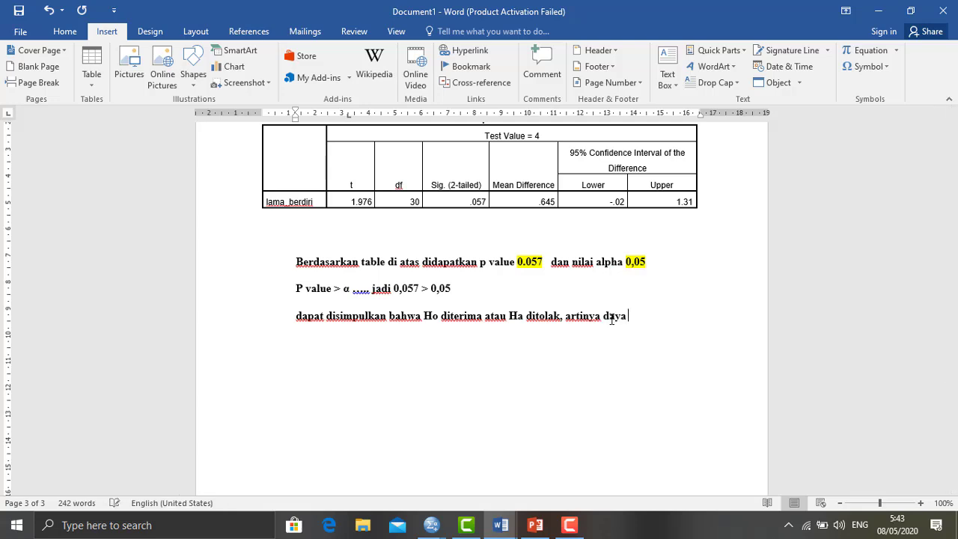
text(tahan berdiri pet)
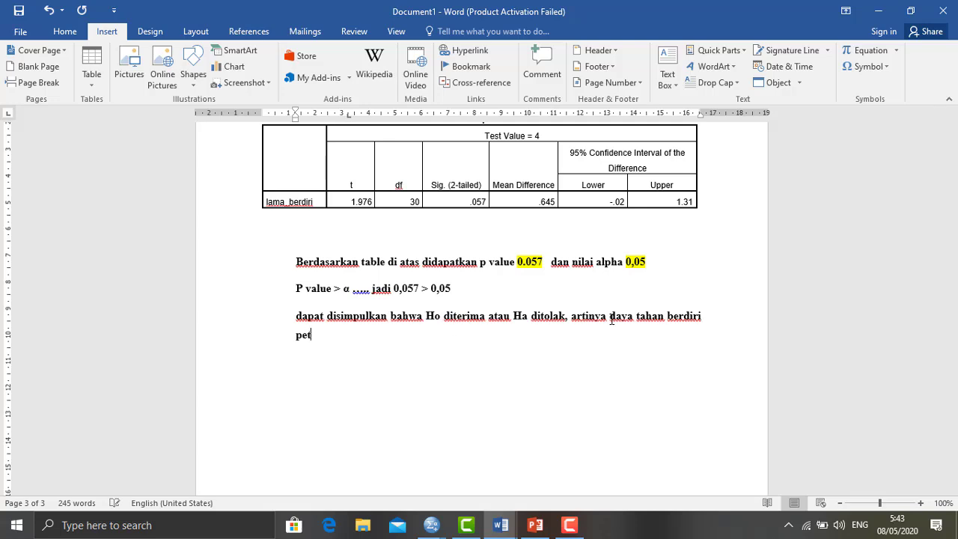
text(ugas)
key(Caps_Lock)
text(LAB)
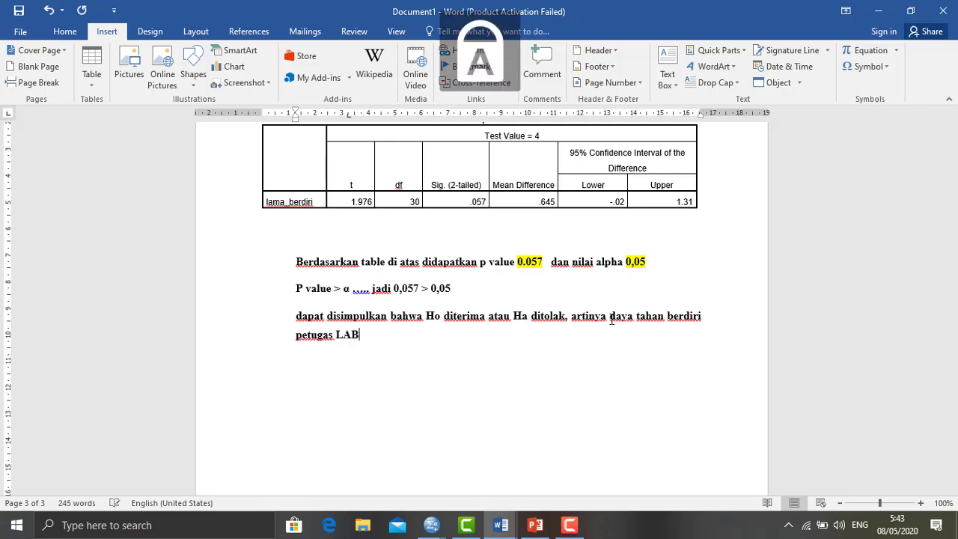
key(Caps_Lock)
text(masih )
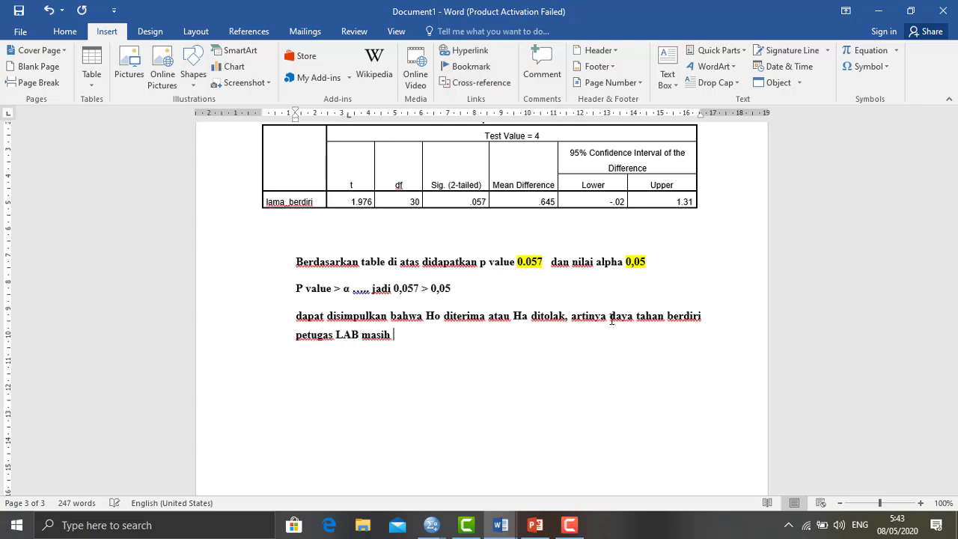
text(= 4)
key(Caps_Lock)
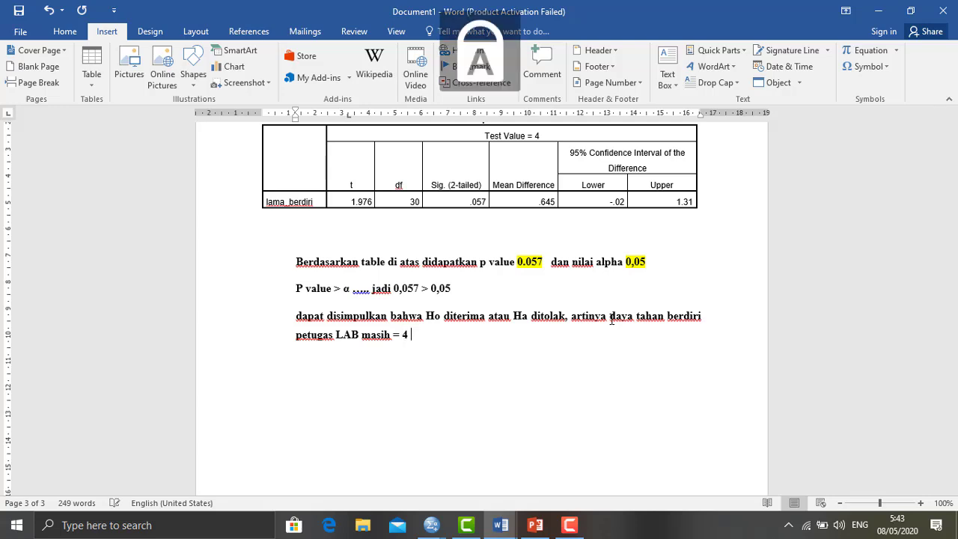
text(J)
key(Caps_Lock)
text(am.)
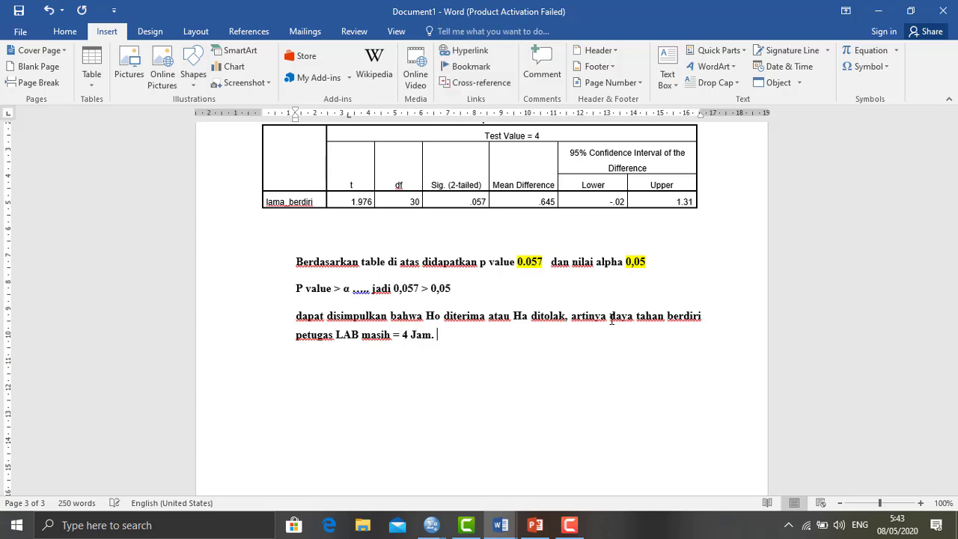
click(294, 316)
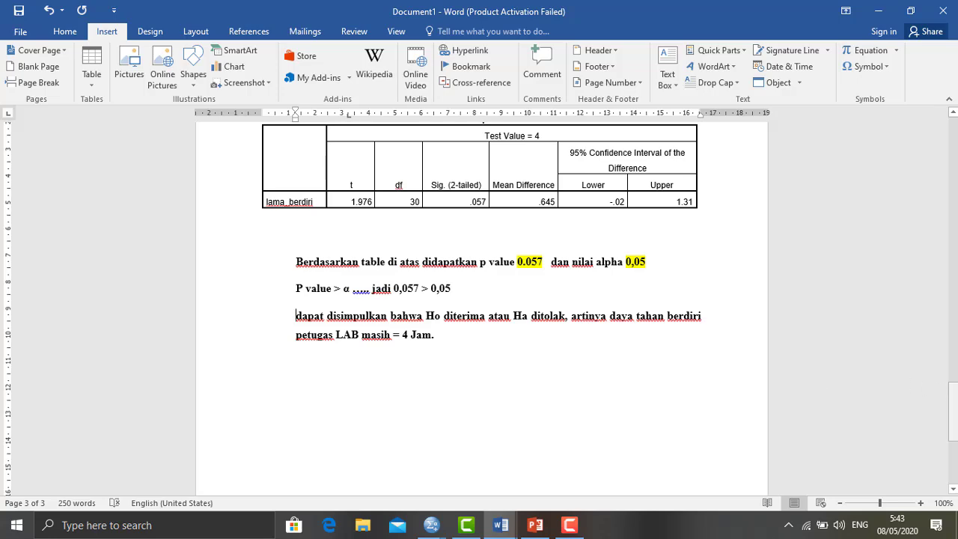
drag(953, 396, 956, 152)
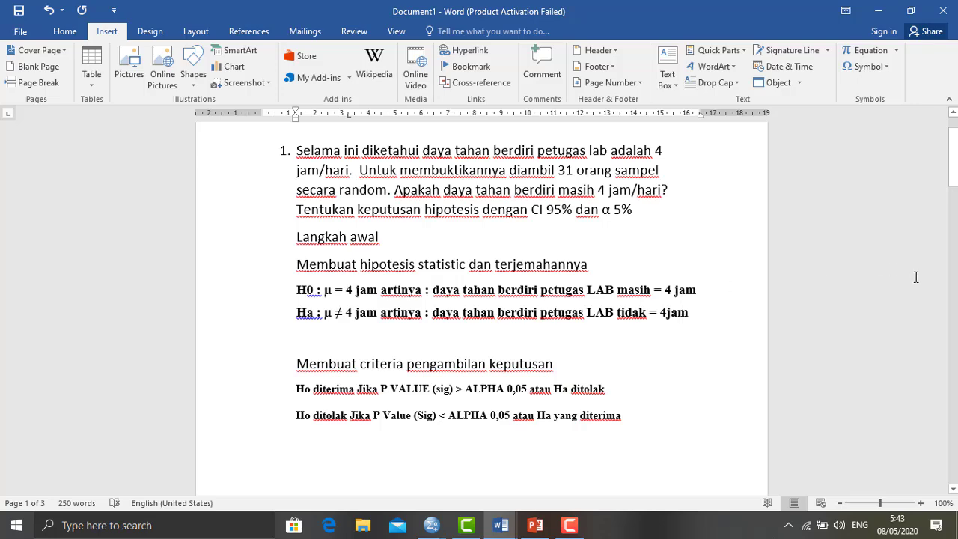
drag(953, 157, 954, 396)
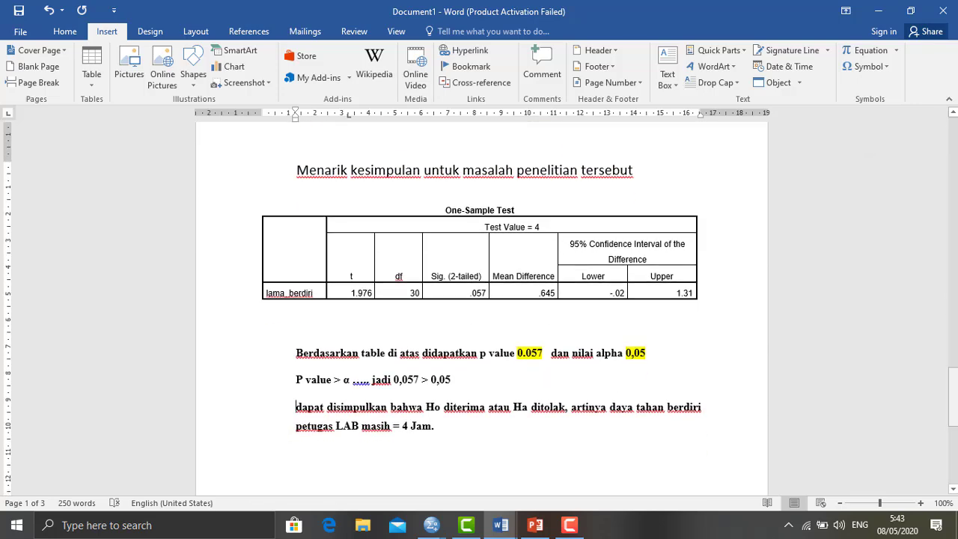
Step: Switch to the SPSS Data Editor and save the dataset in Documents as "latihan onesample" in SPSS Statistics (*.sav) format
mouse_move(501, 530)
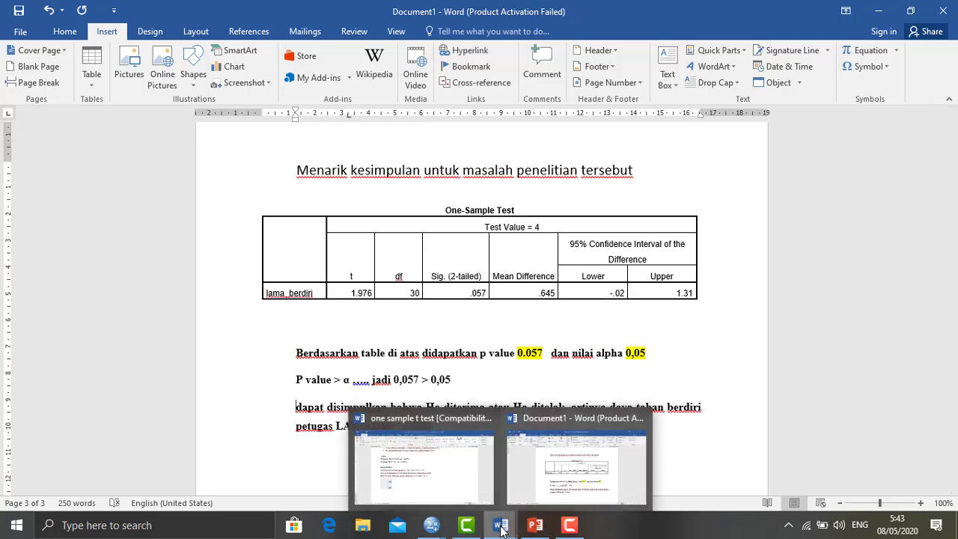
mouse_move(430, 530)
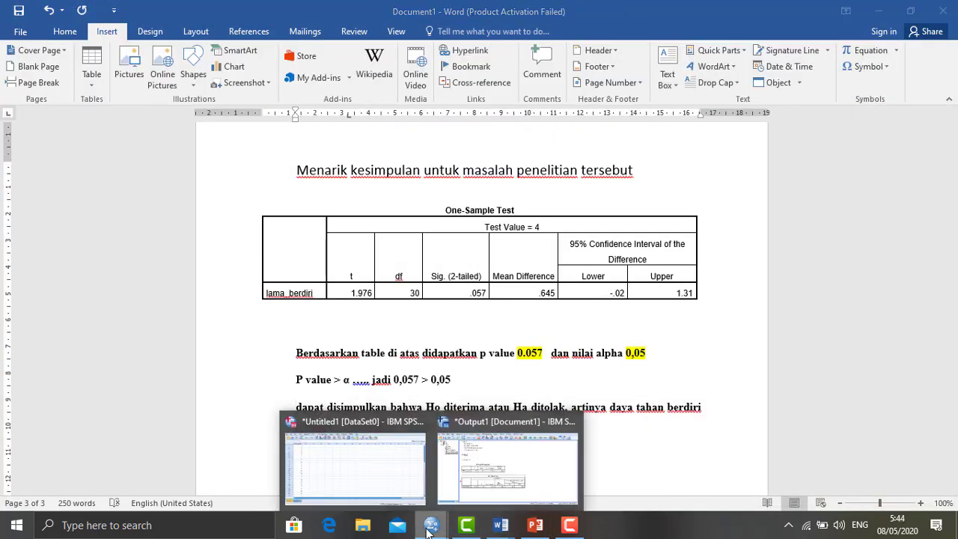
click(395, 477)
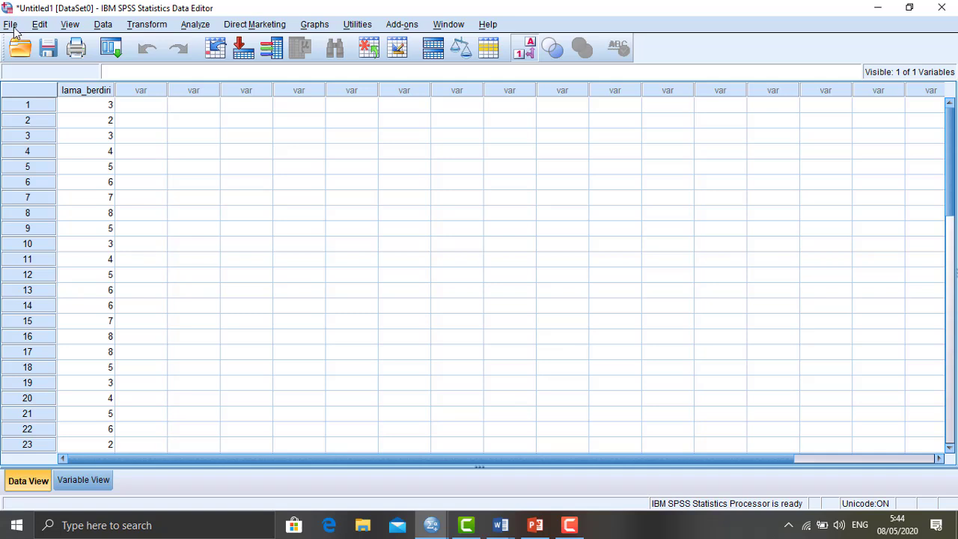
click(11, 24)
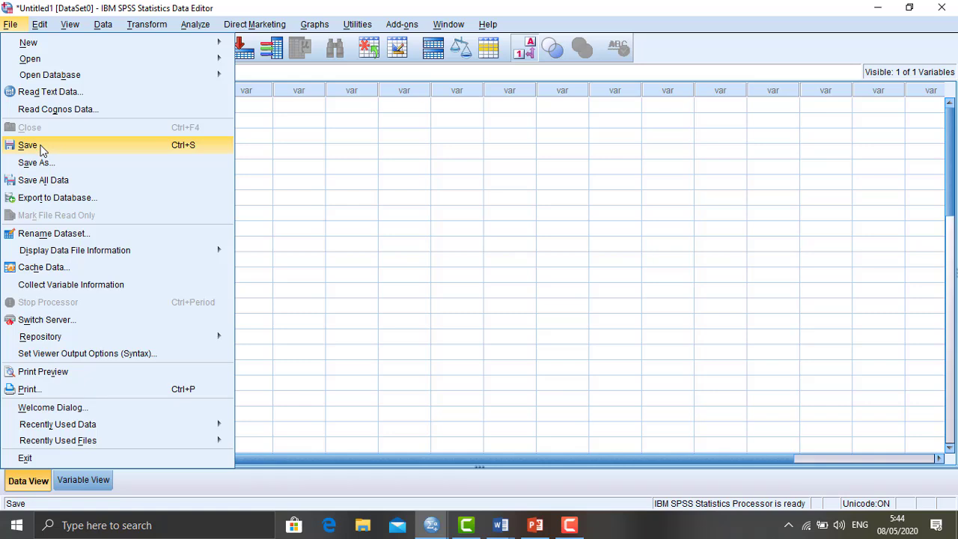
click(215, 154)
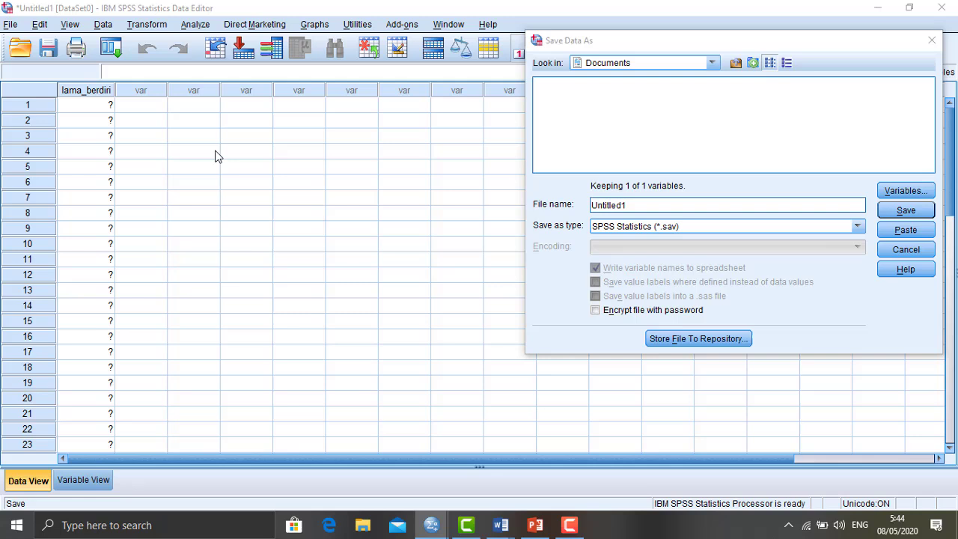
click(766, 230)
click(767, 231)
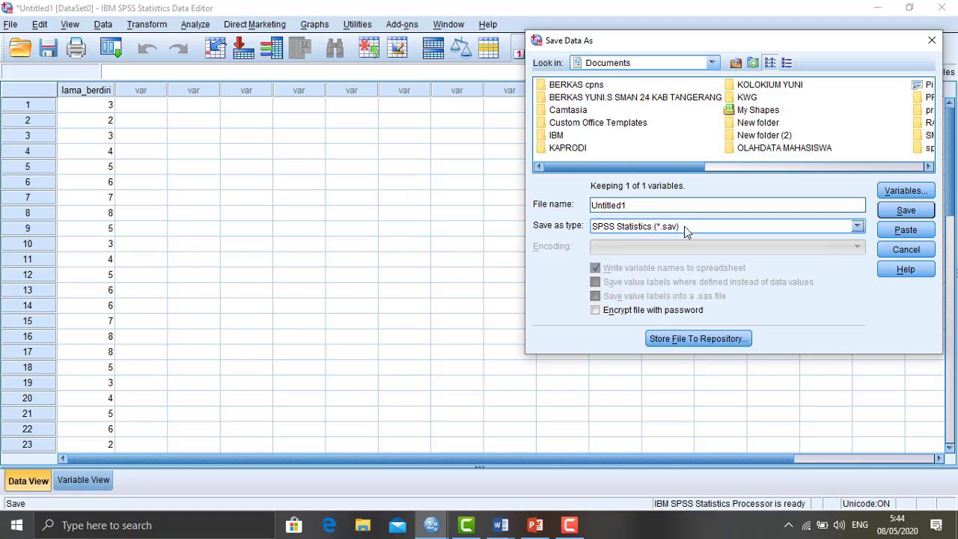
click(653, 204)
key(BackSpace)
key(BackSpace)
key(BackSpace)
key(BackSpace)
key(BackSpace)
key(BackSpace)
key(BackSpace)
key(BackSpace)
key(BackSpace)
text(lati)
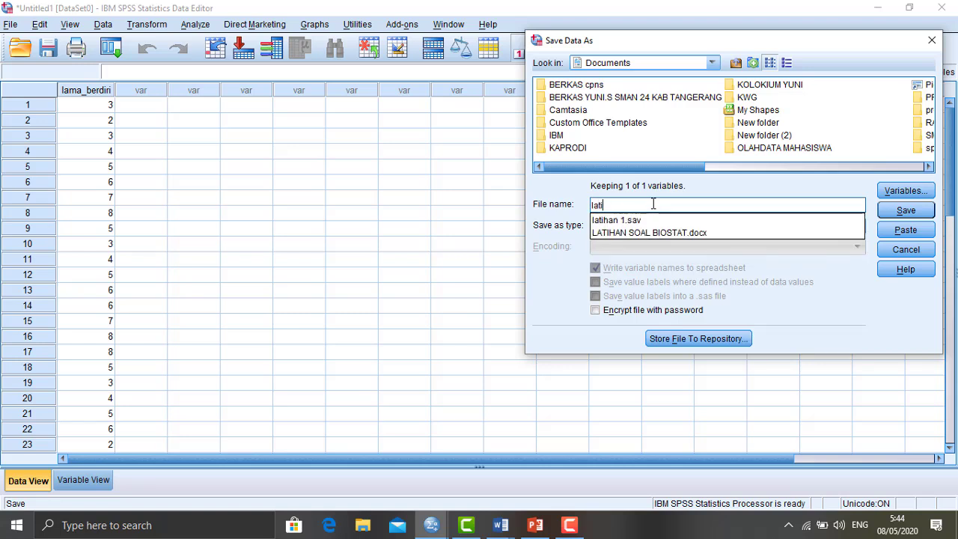
text(han on)
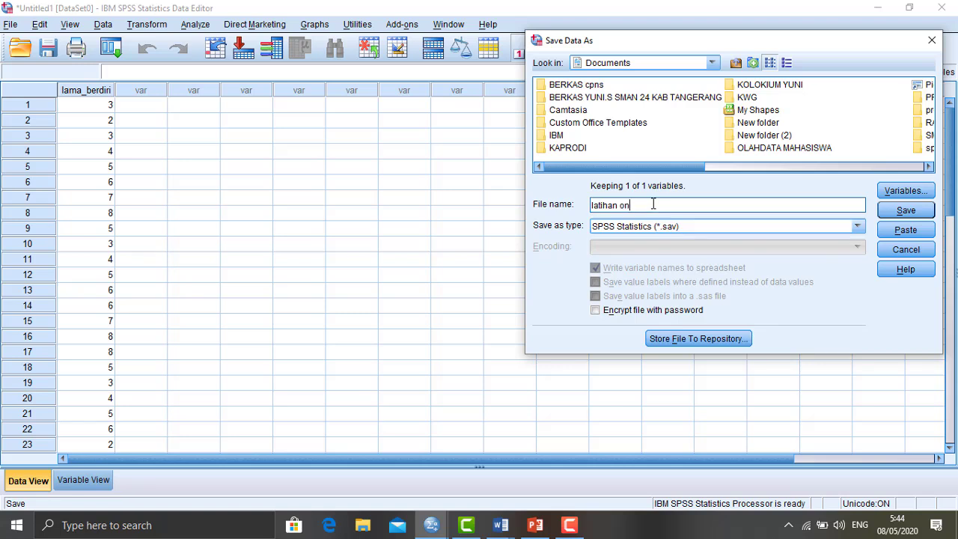
text(esample)
click(910, 210)
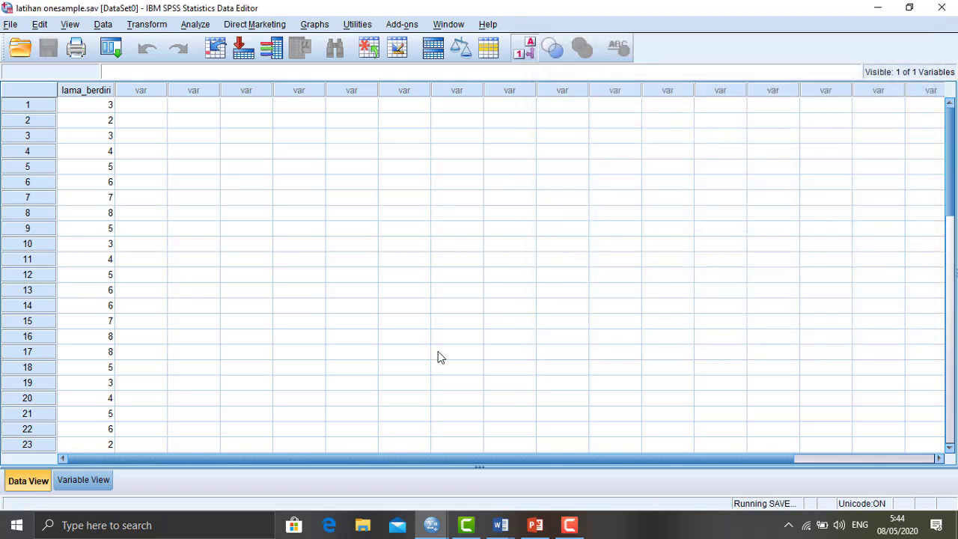
Step: Switch to the SPSS output viewer and save the output in Documents as "Outputonesample" in Viewer Files (*.spv) format
mouse_move(432, 524)
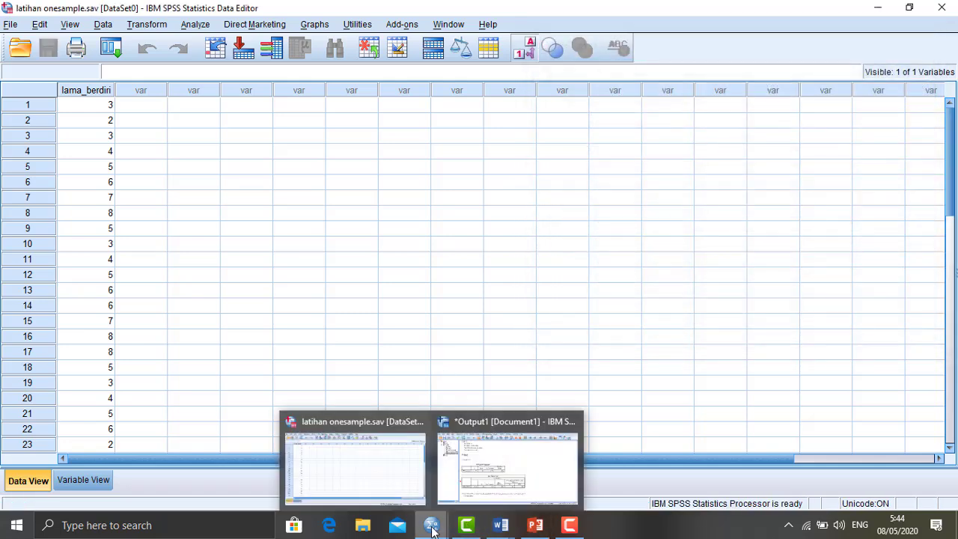
click(500, 456)
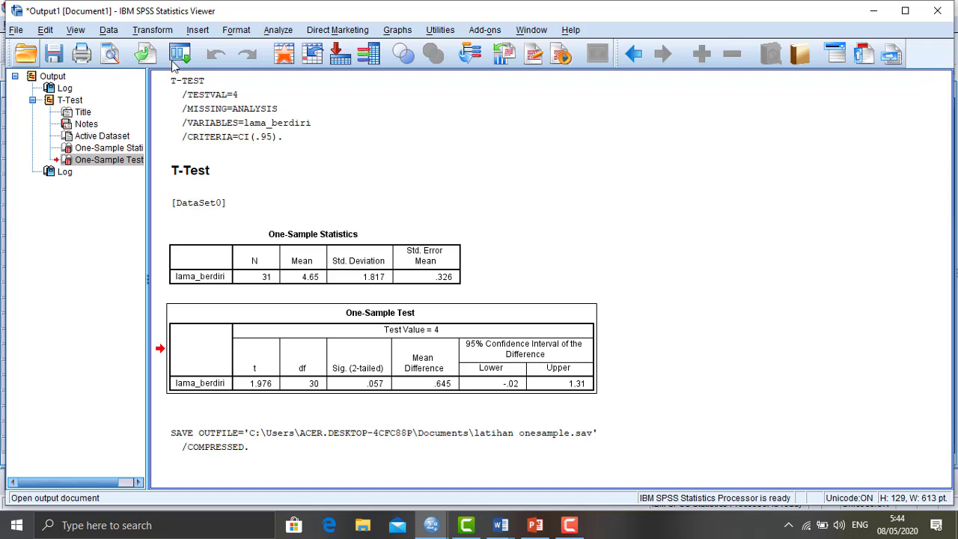
click(16, 30)
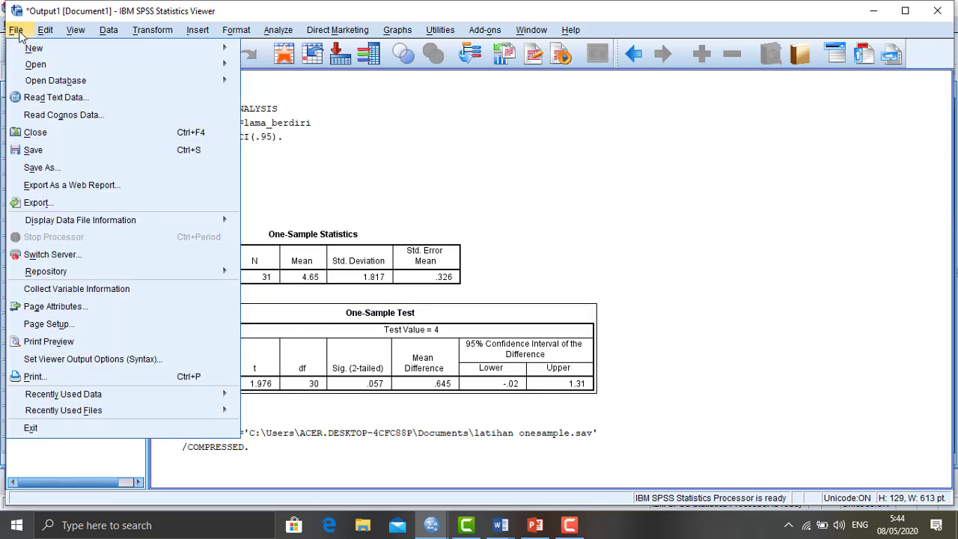
click(50, 153)
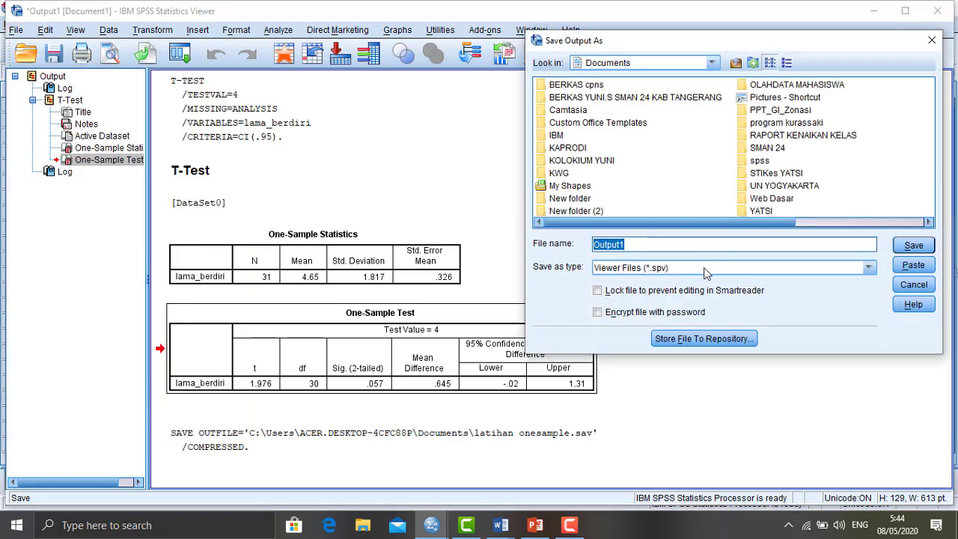
click(676, 271)
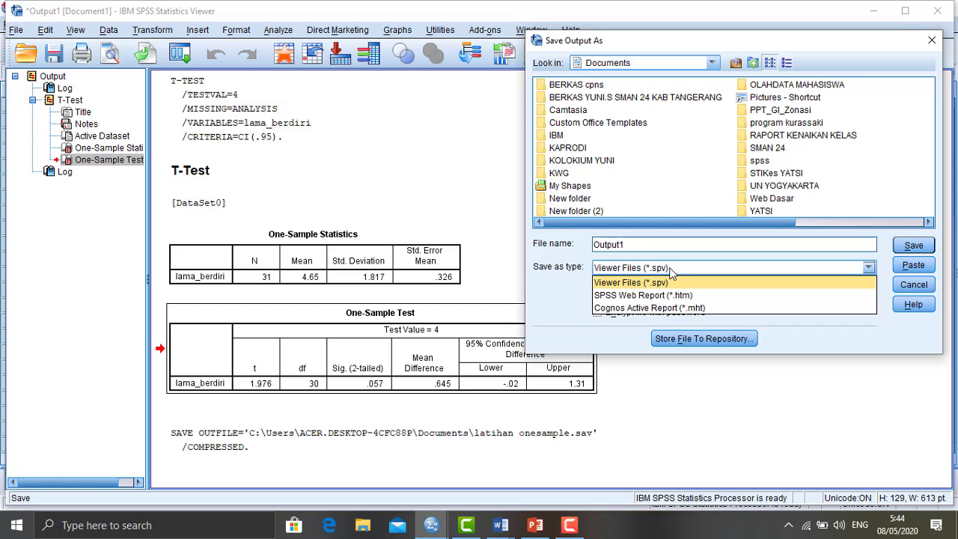
click(672, 271)
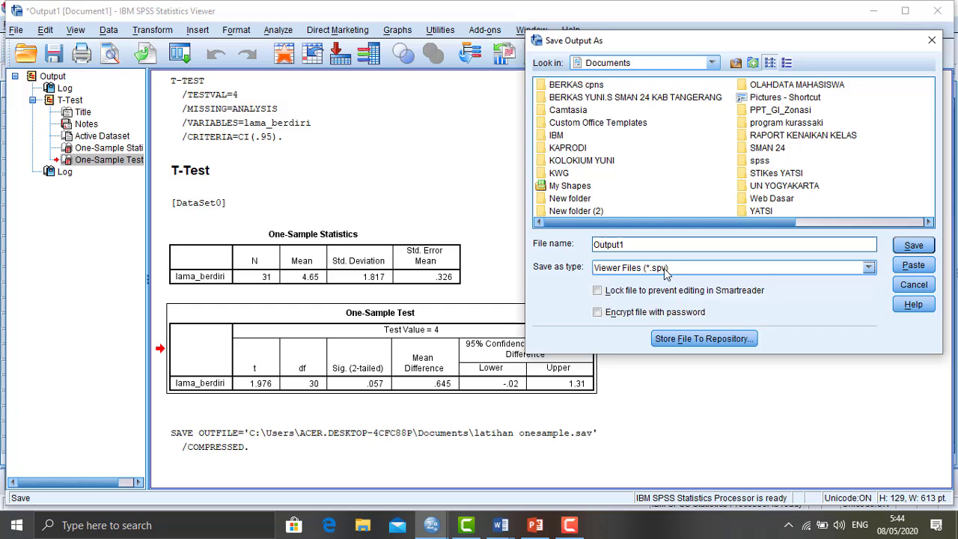
click(631, 245)
key(BackSpace)
text(onesample)
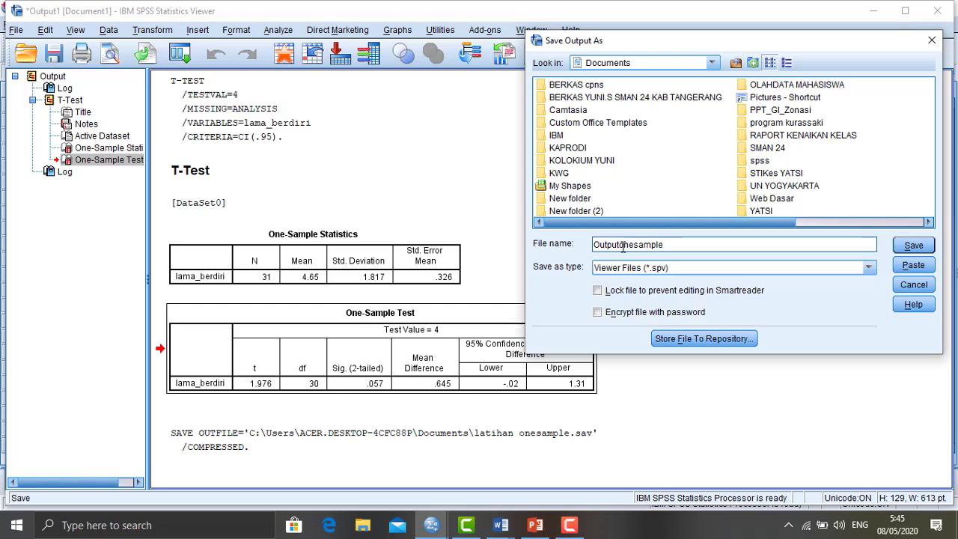
click(682, 270)
click(681, 275)
click(914, 245)
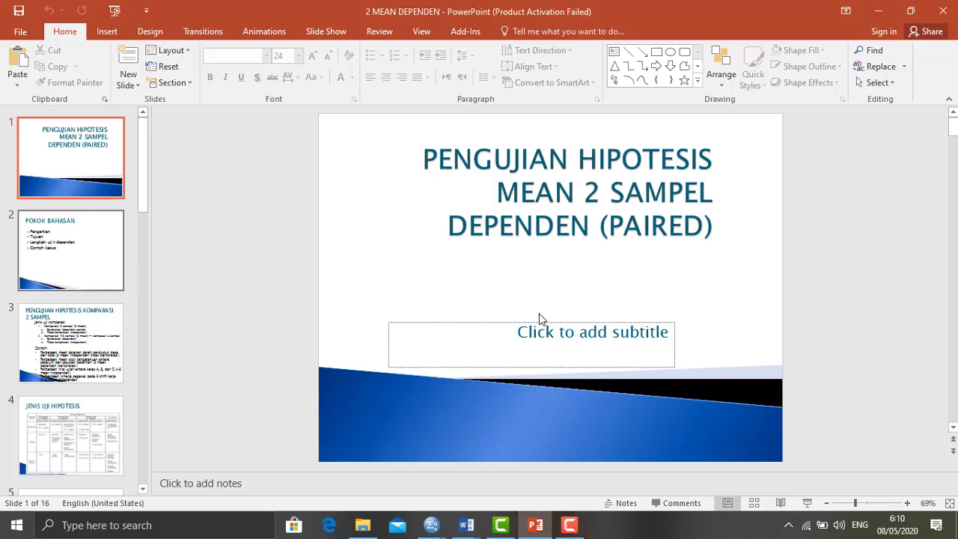
Step: Go through the 2 MEAN DEPENDEN slides up to the example problem on vitamin B12 and Hb levels on slide 9
key(Down)
key(Down)
key(Down)
key(Down)
key(Down)
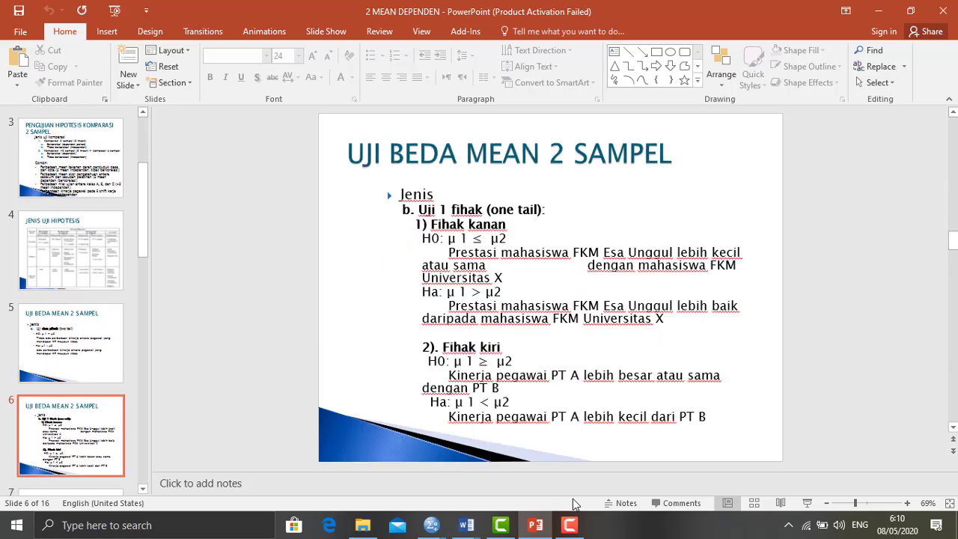
key(Down)
key(Down)
key(Down)
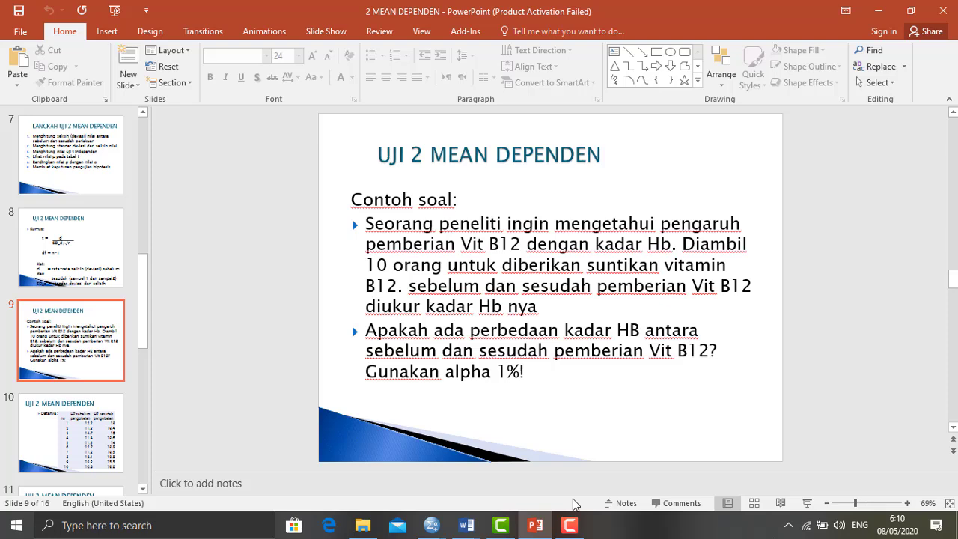
Step: Switch to the Word document with the Hb table and go to the vitamin B12 problem and hypotheses at its beginning
mouse_move(478, 528)
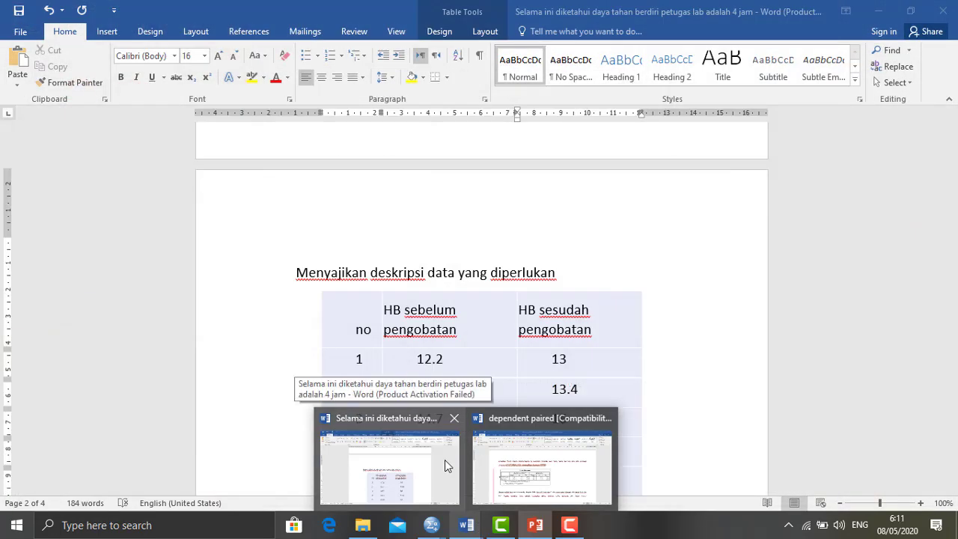
click(444, 461)
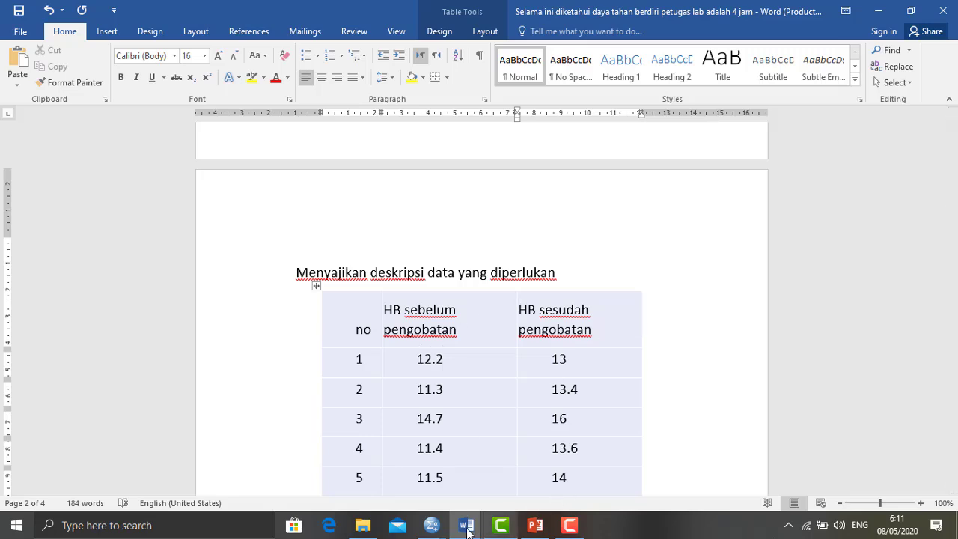
mouse_move(530, 465)
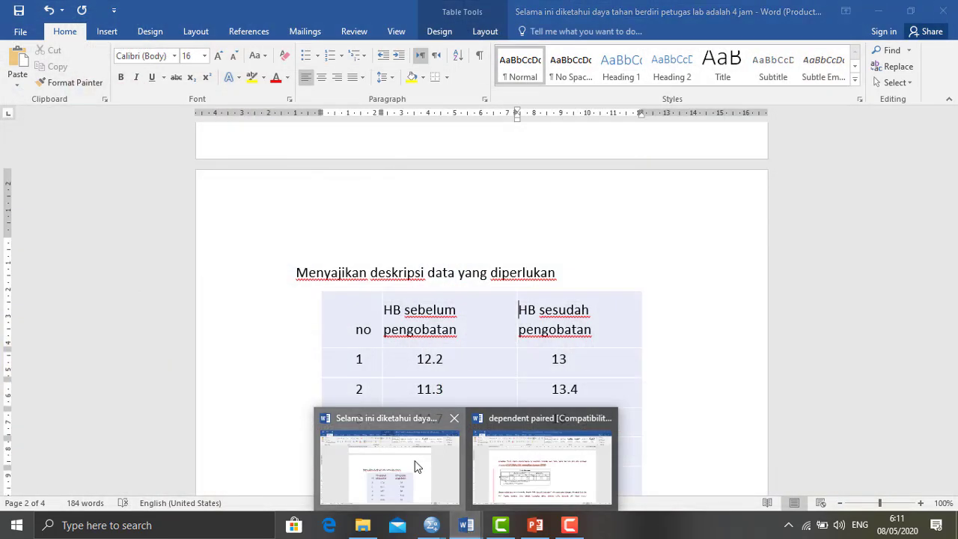
click(389, 468)
drag(952, 227, 952, 142)
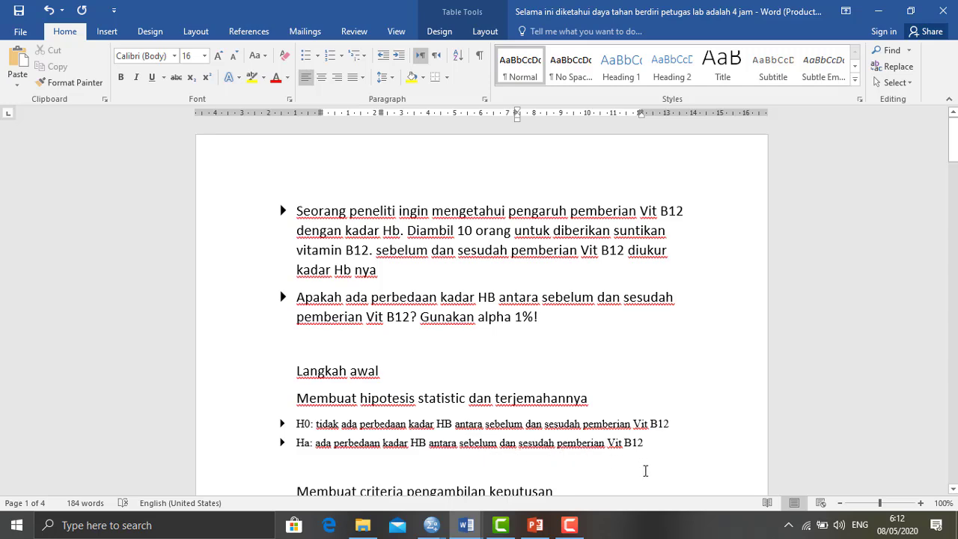
Step: Add the alpha value 0,01 to the Ho diterima and Ho ditolak decision criteria
text(Ho diterima Jika P VALUE (sig) > ALPHA Ho ditolak Jika P Value (Sig) < ALPHA)
key(Return)
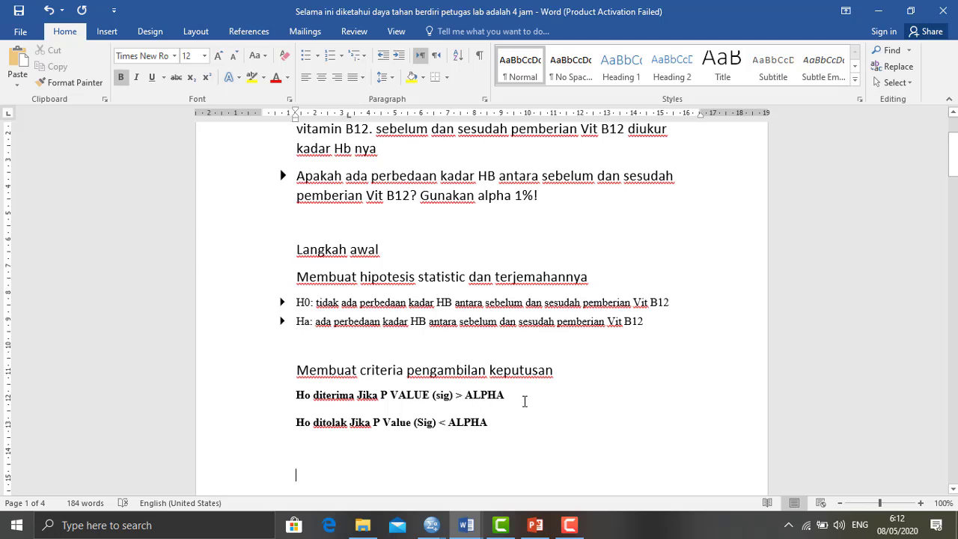
text(0,)
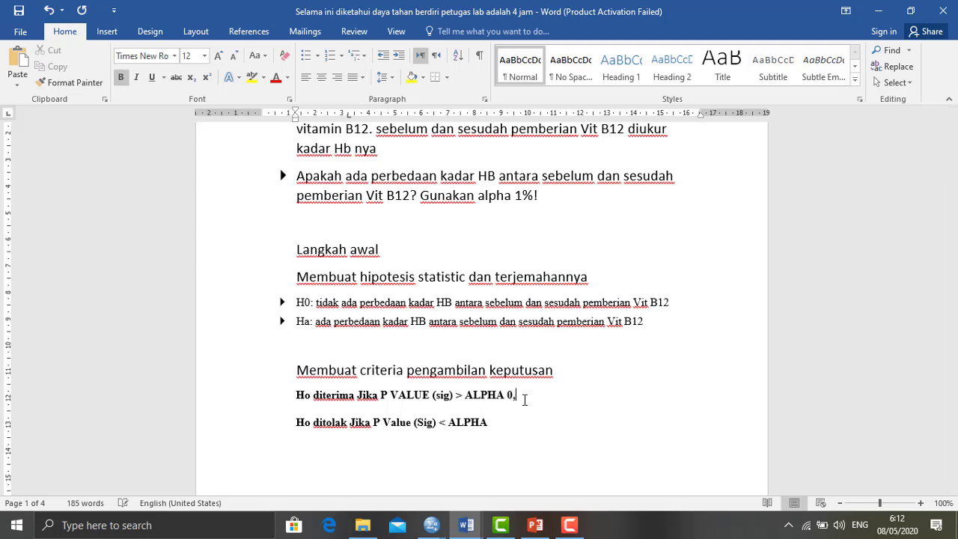
text(01)
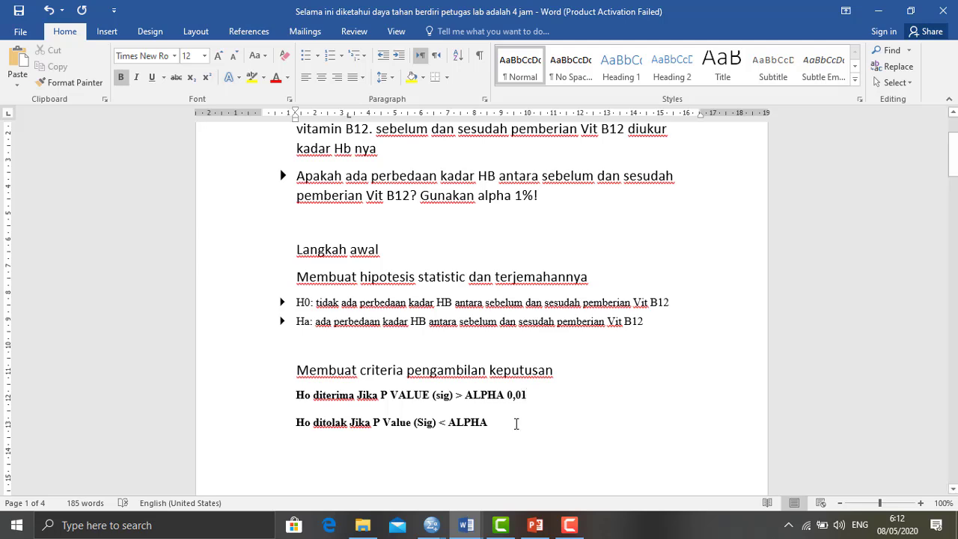
text(0,0)
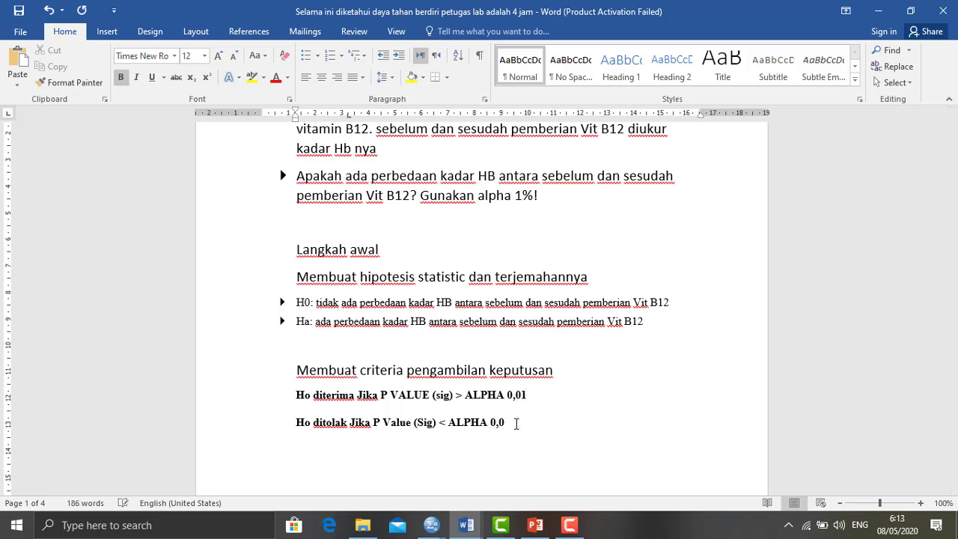
Step: Examine the table of HB sebelum and HB sesudah pengobatan values on page 2
key(Down)
key(Down)
key(Down)
key(Down)
key(Down)
key(Down)
key(Down)
key(Down)
key(Down)
key(Down)
key(Down)
key(Down)
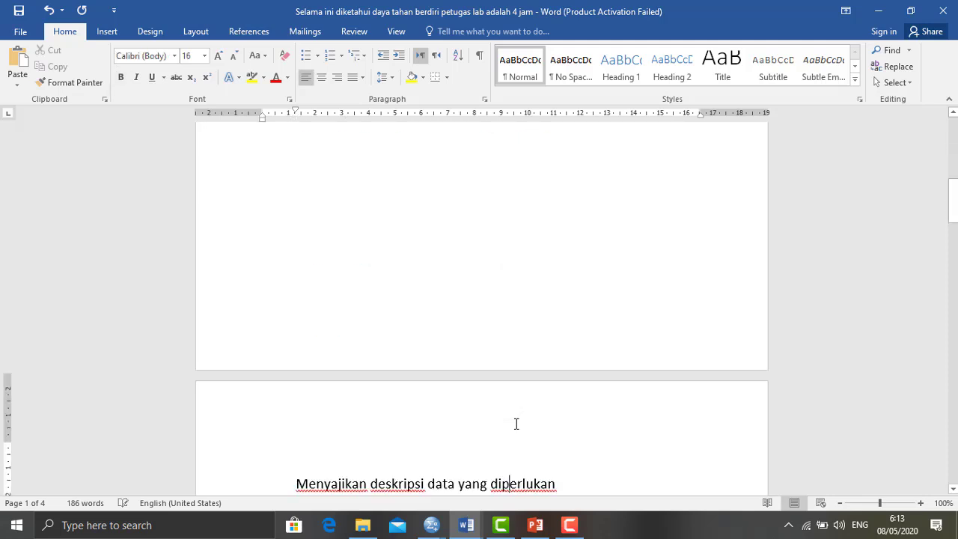
key(Down)
key(Down)
key(Down)
key(Down)
key(Down)
key(Down)
key(Down)
key(Down)
key(Down)
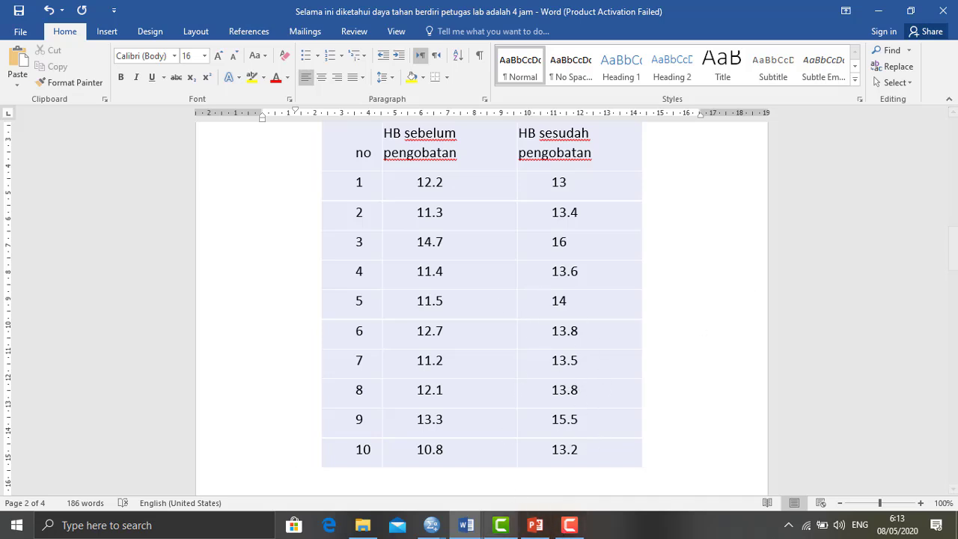
Step: Switch to the SPSS Data Editor and create a new empty dataset
mouse_move(462, 533)
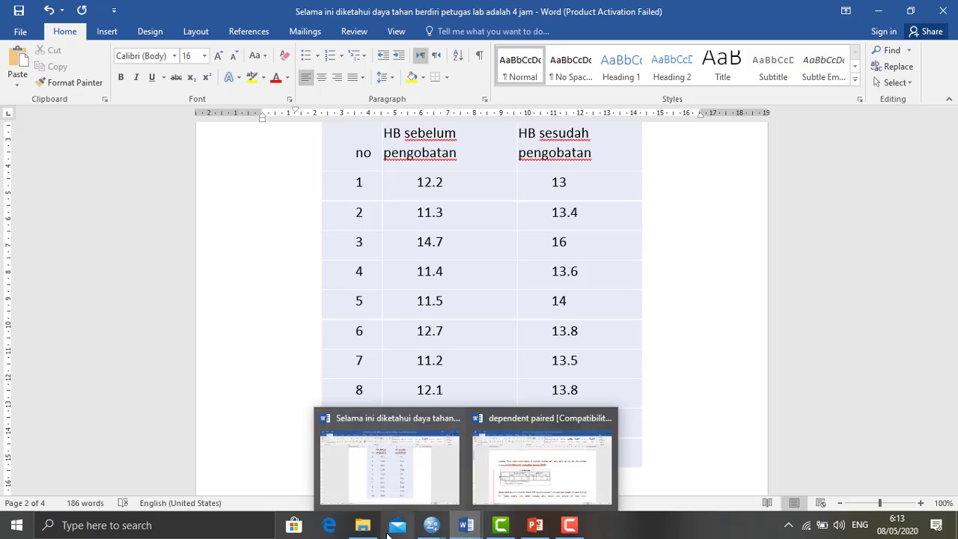
click(431, 524)
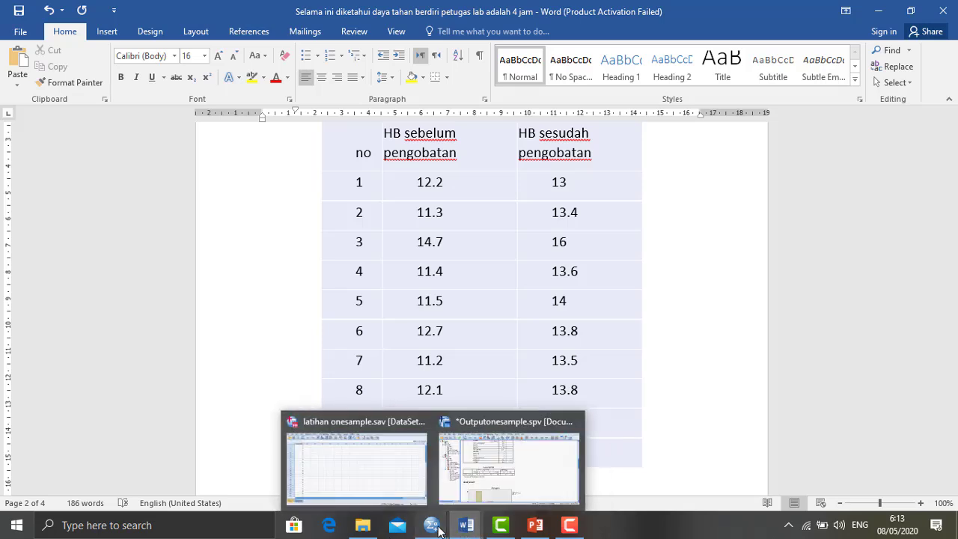
click(366, 458)
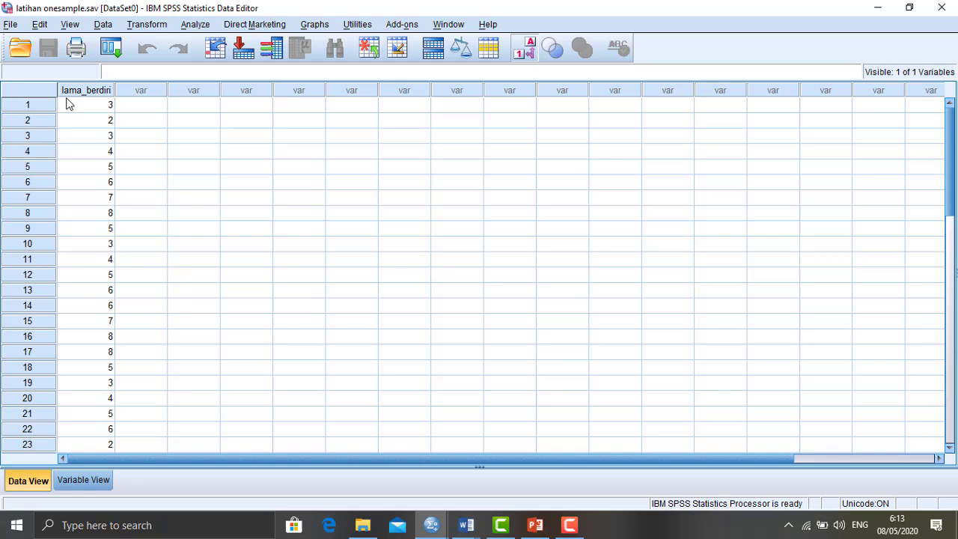
click(21, 26)
mouse_move(29, 47)
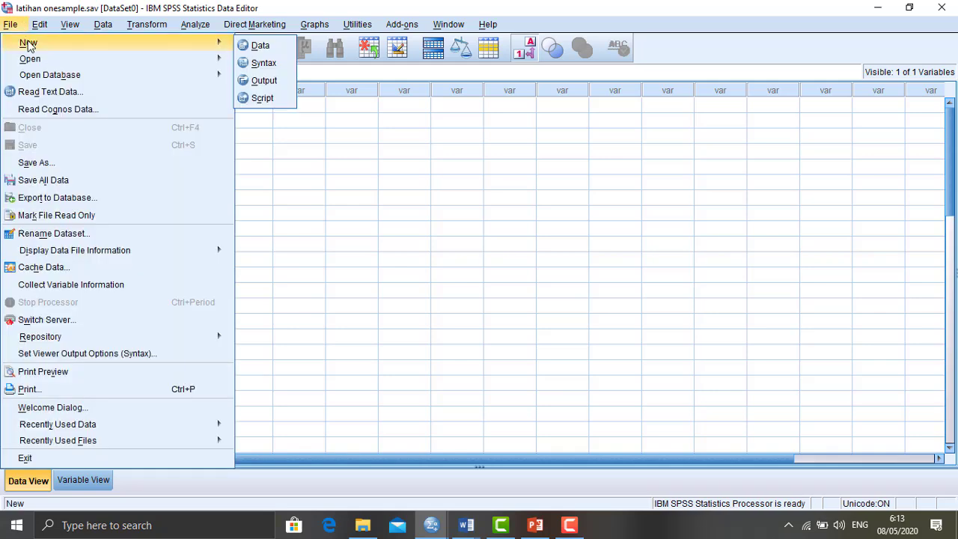
mouse_move(40, 24)
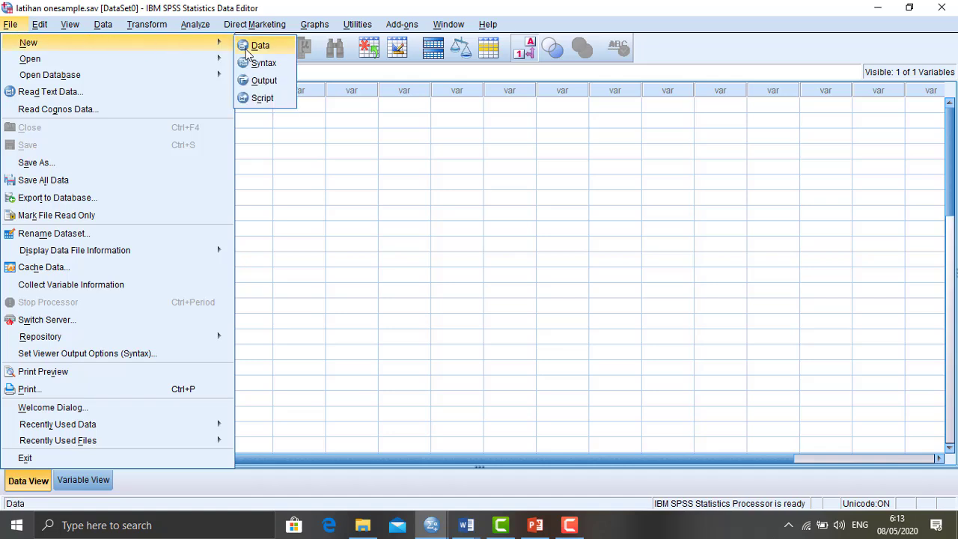
click(247, 52)
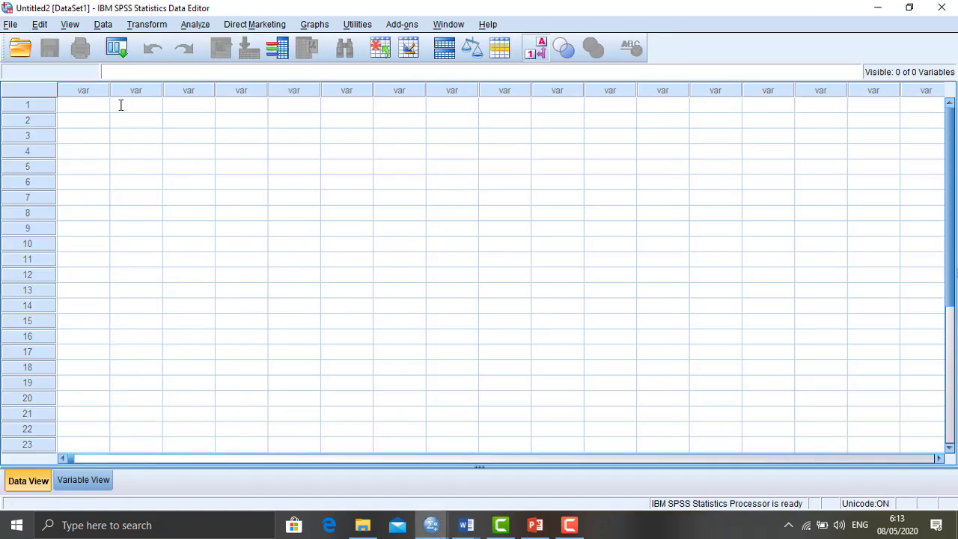
Step: Define two variables in the new dataset, named hb_sebelum and hb_sesudah
click(102, 481)
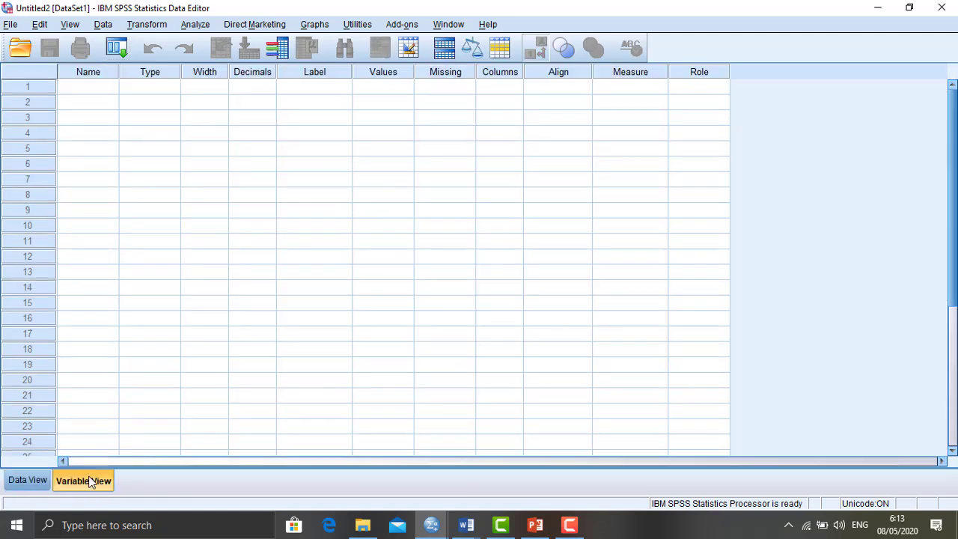
click(91, 86)
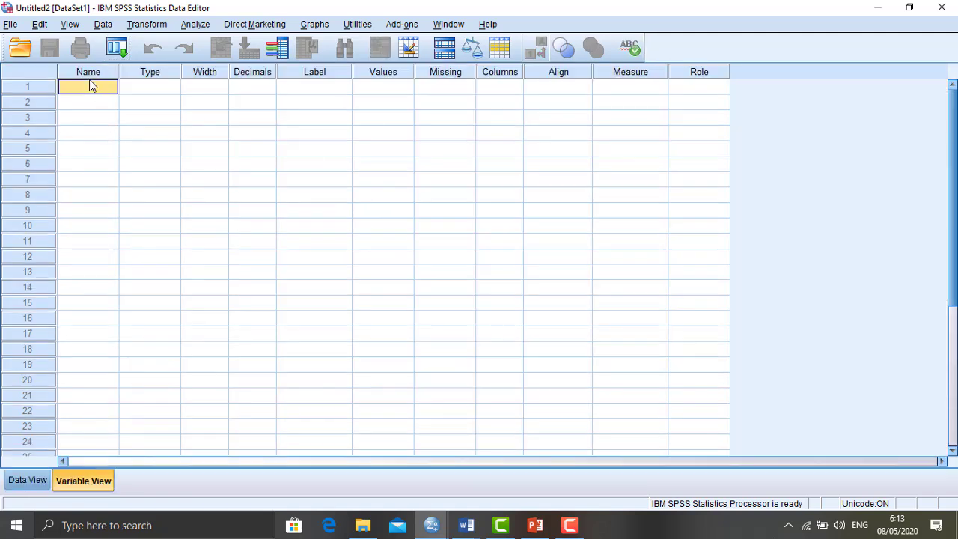
text(hb_sebelum)
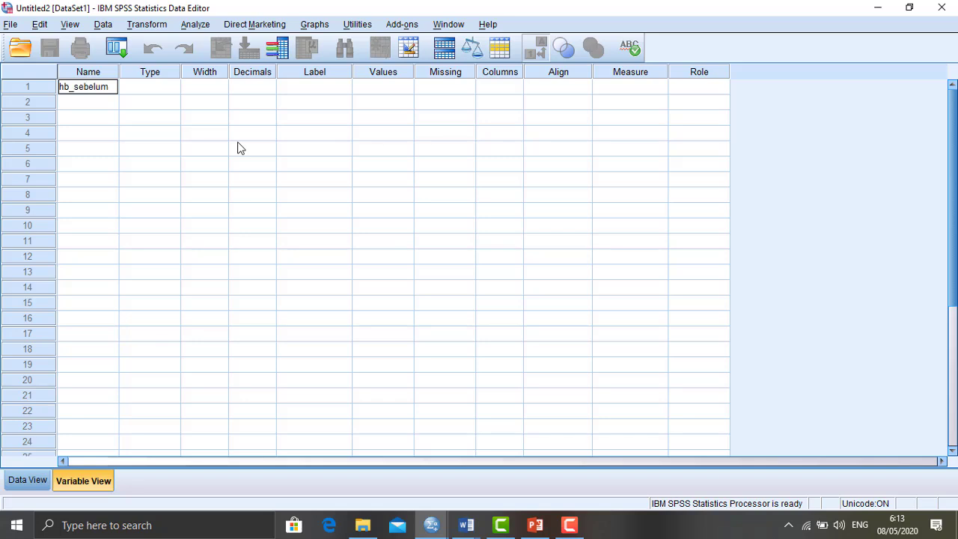
click(113, 110)
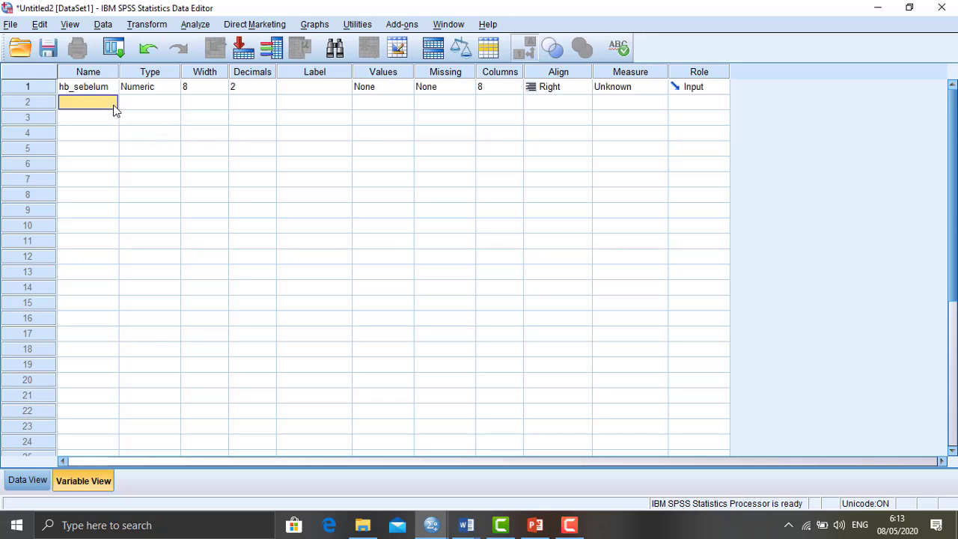
text(hb_sesudah)
click(169, 103)
click(172, 102)
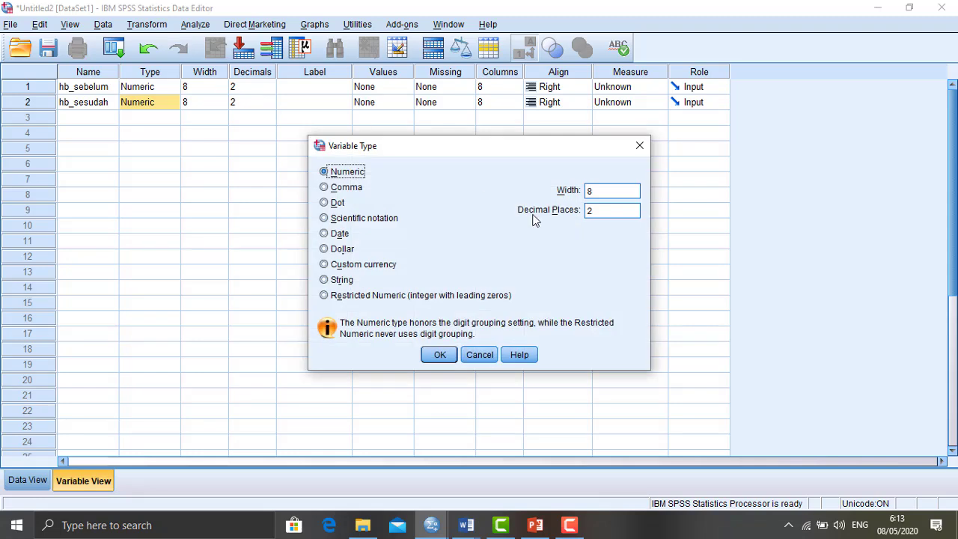
click(640, 145)
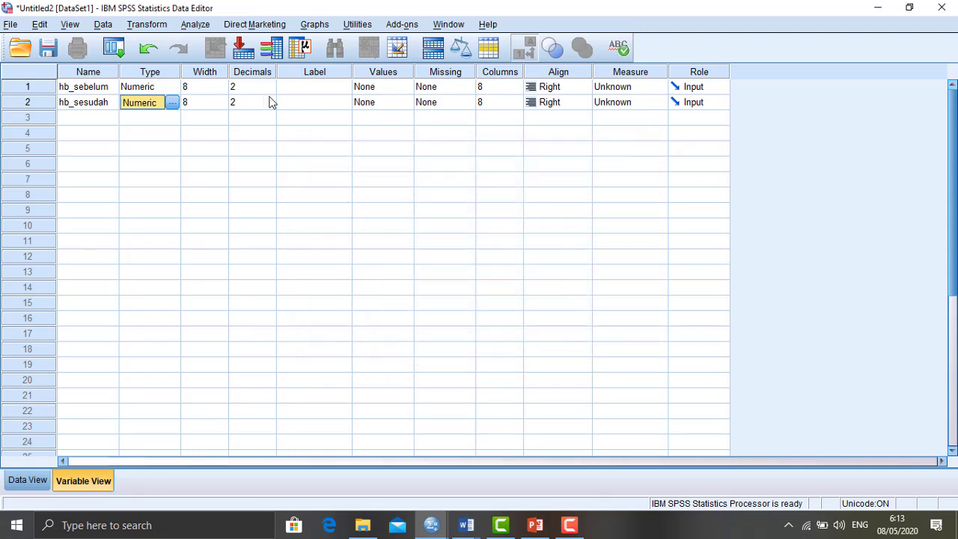
Step: Set the decimals of both hb_sebelum and hb_sesudah to 1
click(249, 88)
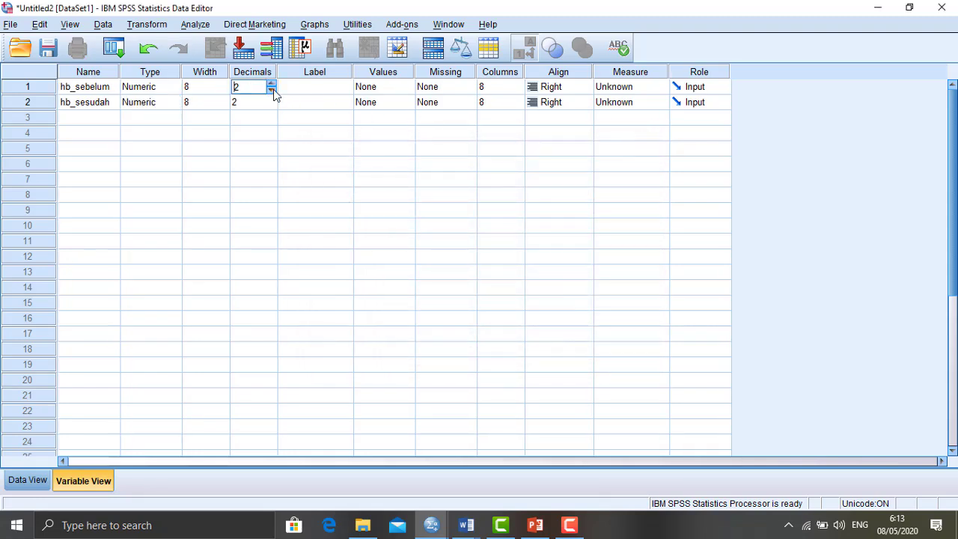
click(273, 89)
click(261, 106)
click(308, 93)
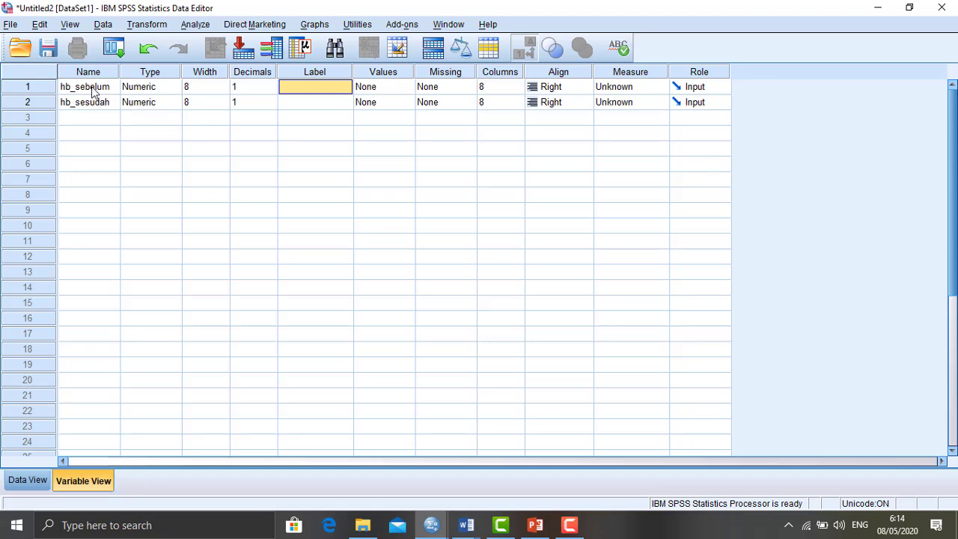
Step: Leave the value labels at None and set the measure of hb_sebelum and hb_sesudah to Scale
click(377, 89)
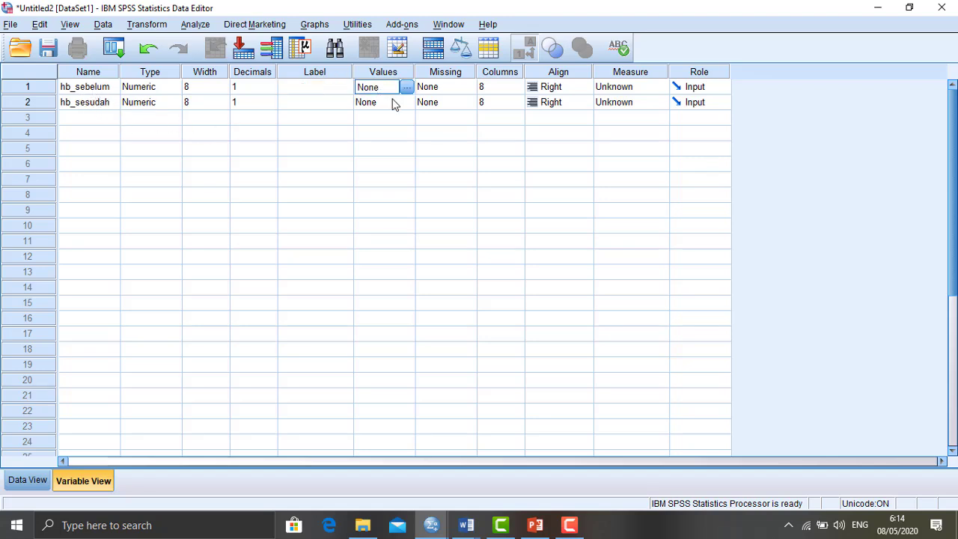
click(393, 98)
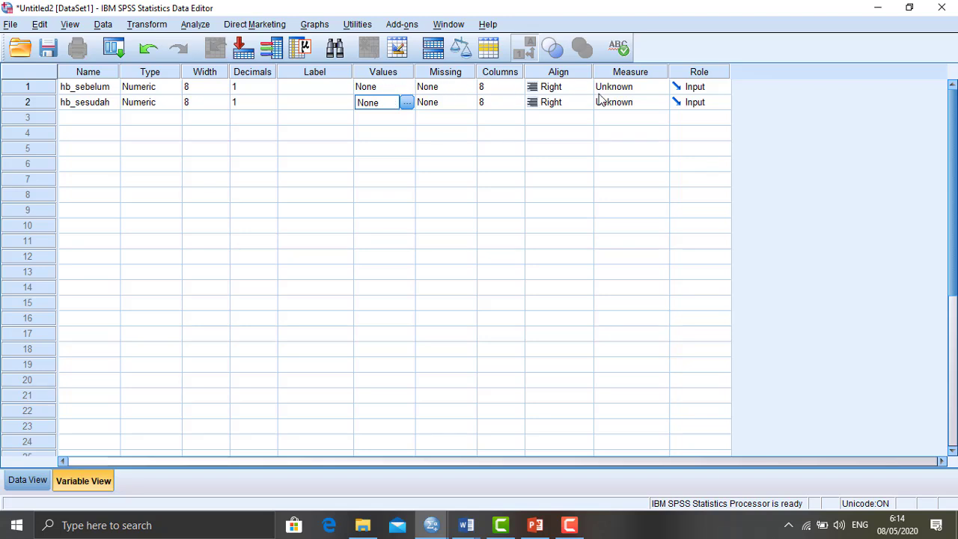
click(626, 89)
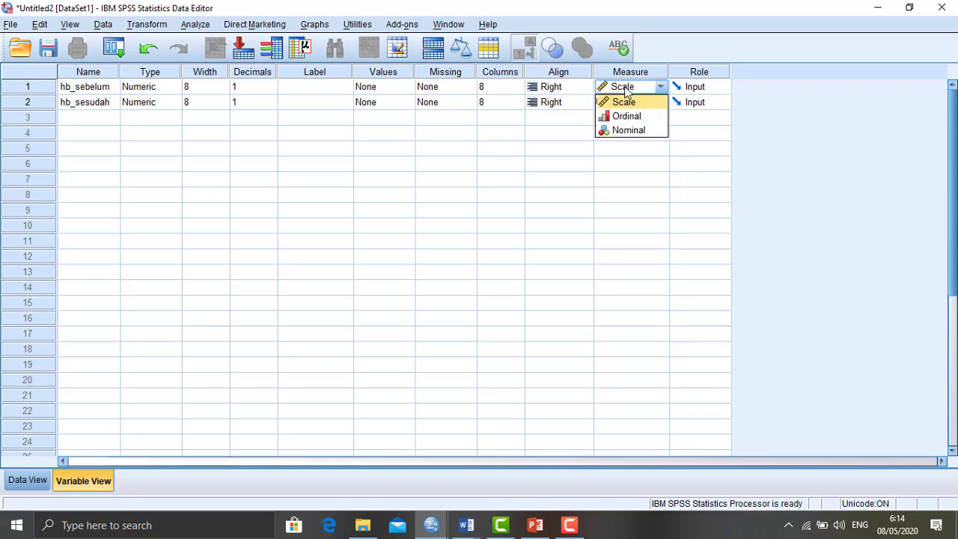
click(628, 101)
click(627, 104)
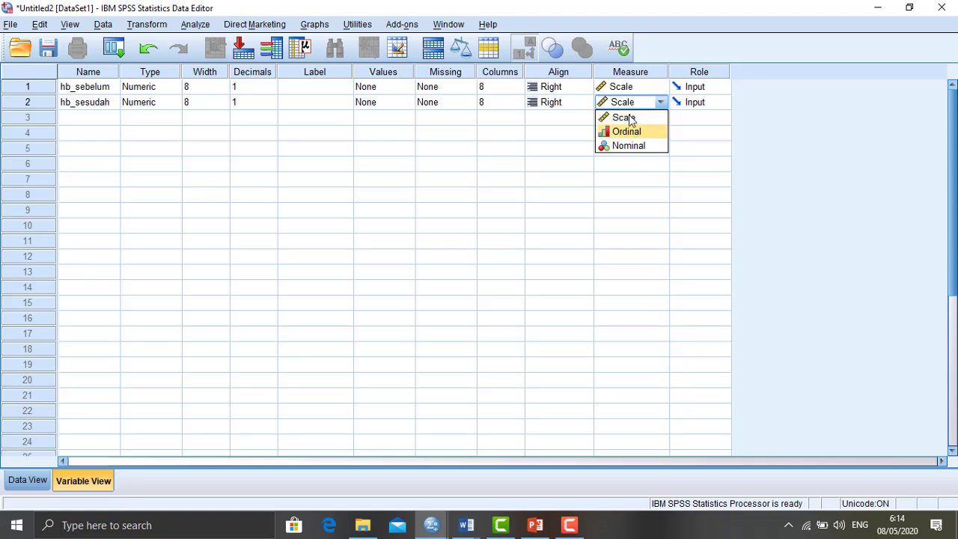
click(629, 118)
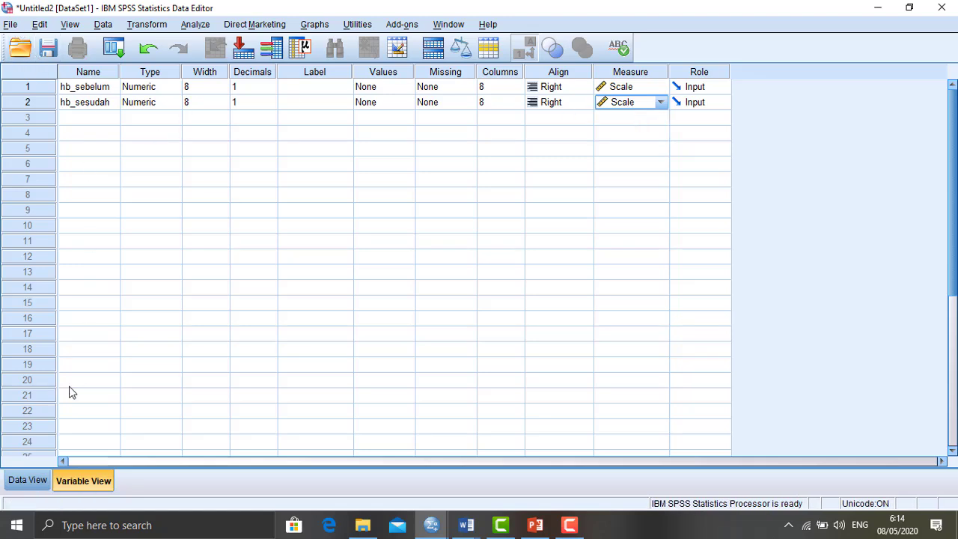
Step: Show the data grid of the new dataset, and copy the ten HB sebelum pengobatan values from the Word table
click(27, 481)
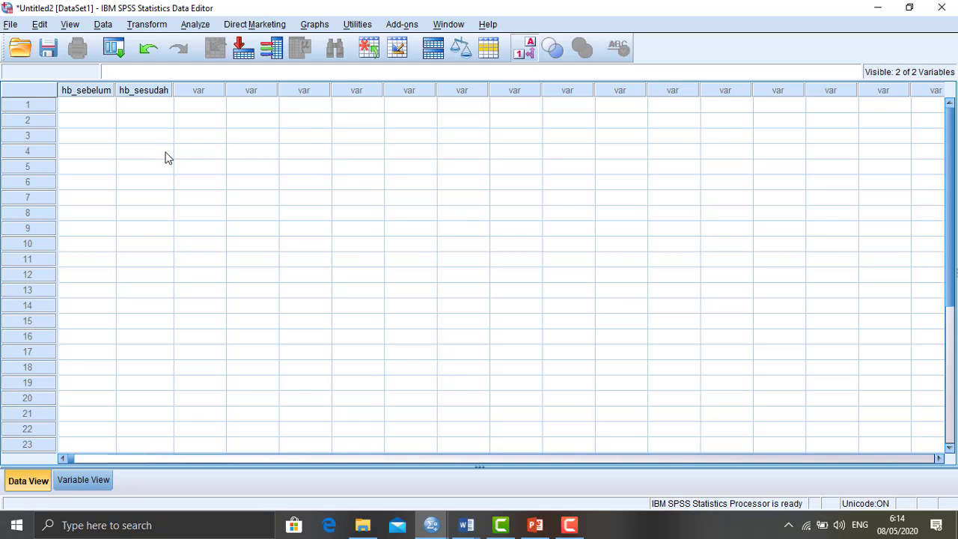
click(464, 527)
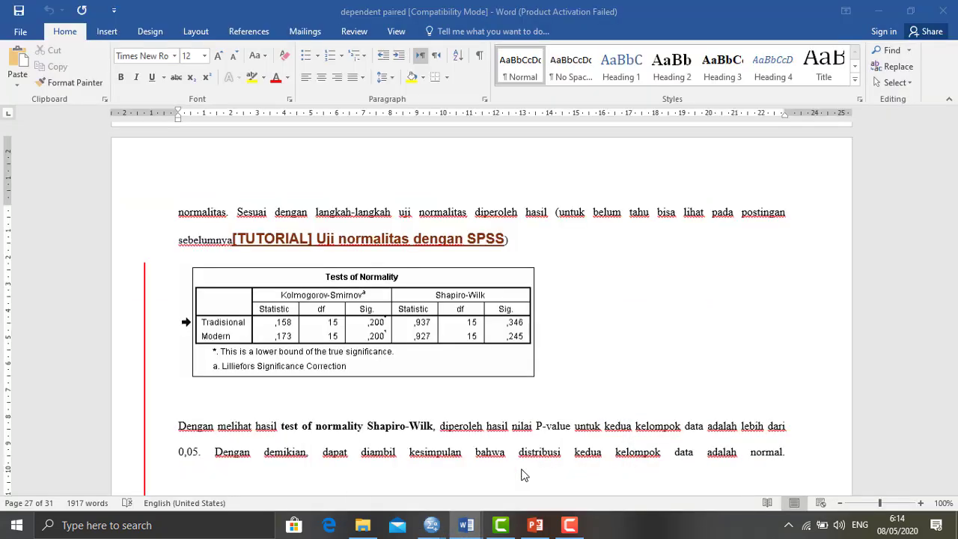
click(524, 474)
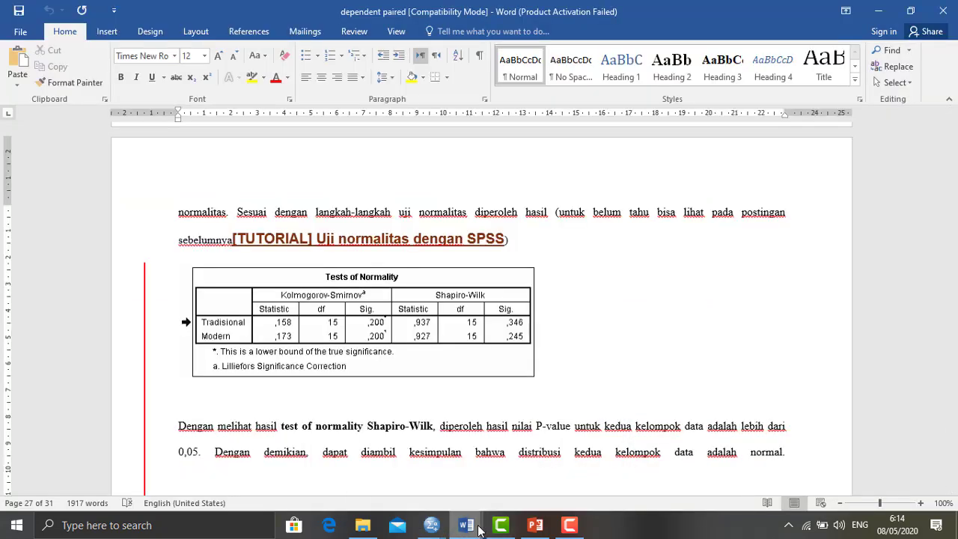
mouse_move(466, 527)
click(442, 491)
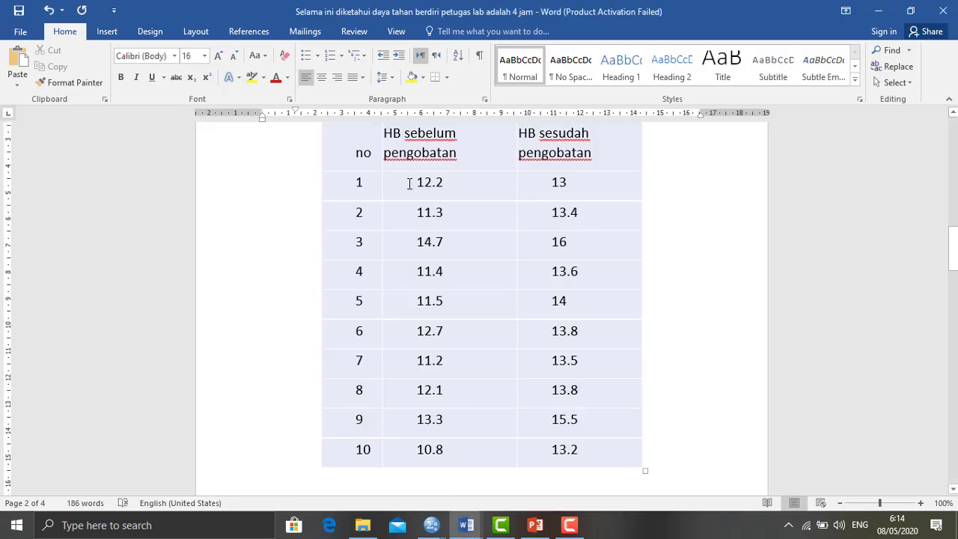
drag(411, 182, 454, 446)
key(ctrl+c)
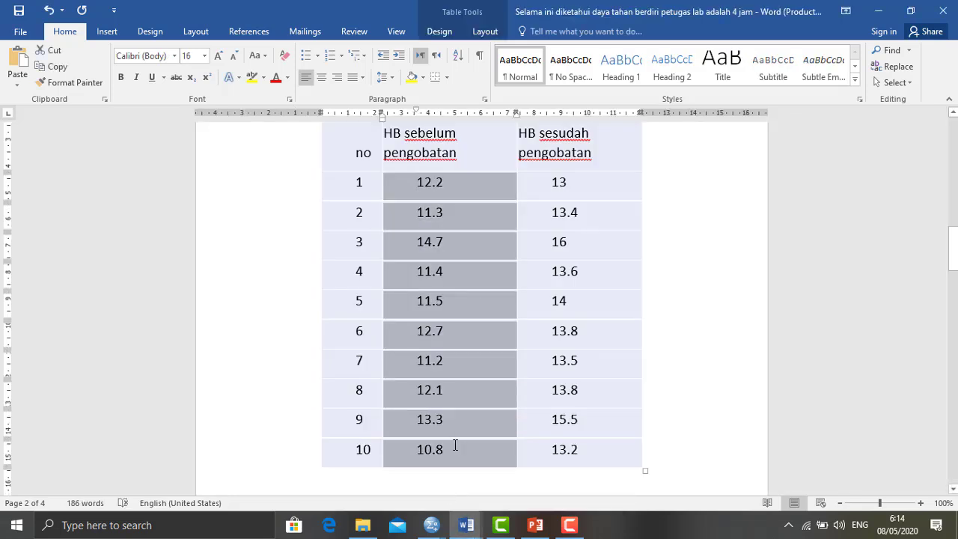
Step: Switch to the Untitled2 dataset in SPSS and paste the copied values into hb_sebelum from row 1
click(438, 527)
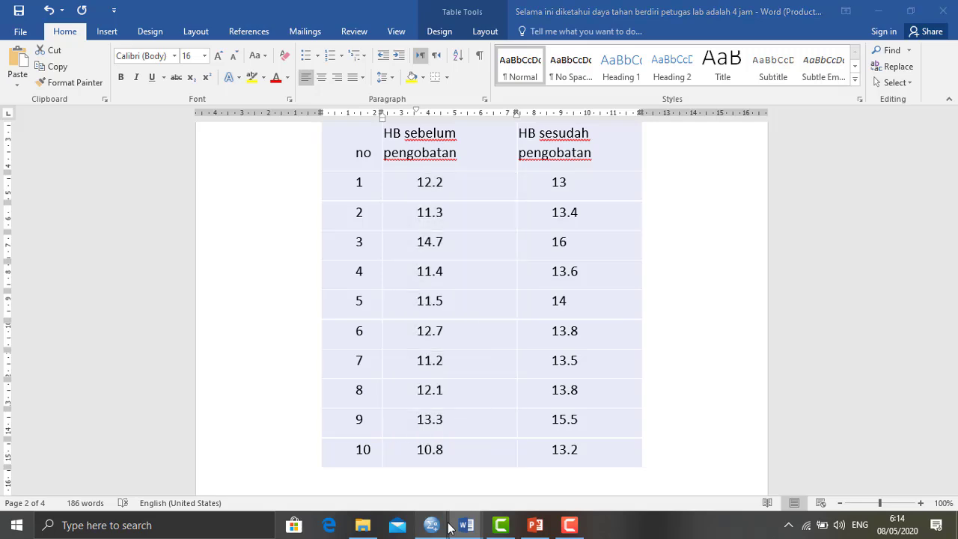
click(331, 454)
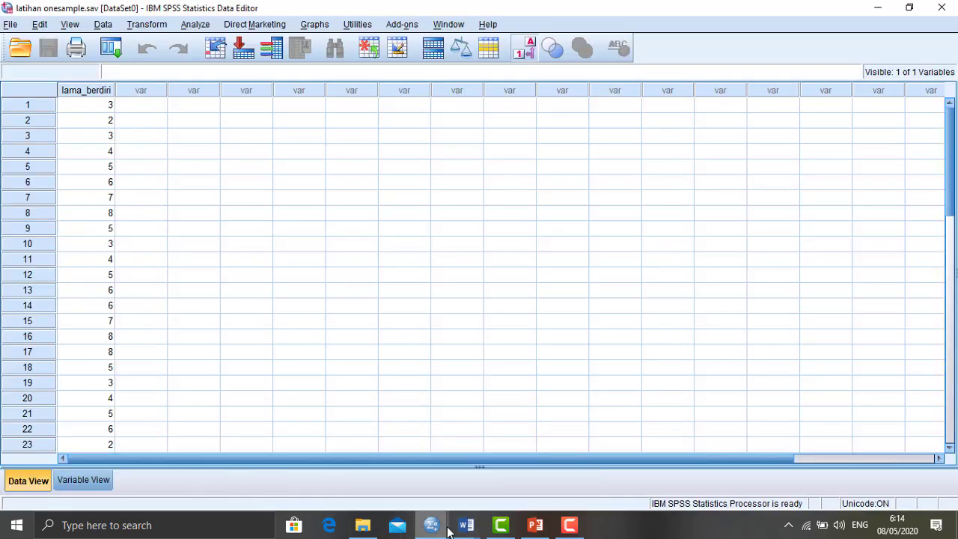
mouse_move(431, 527)
click(421, 470)
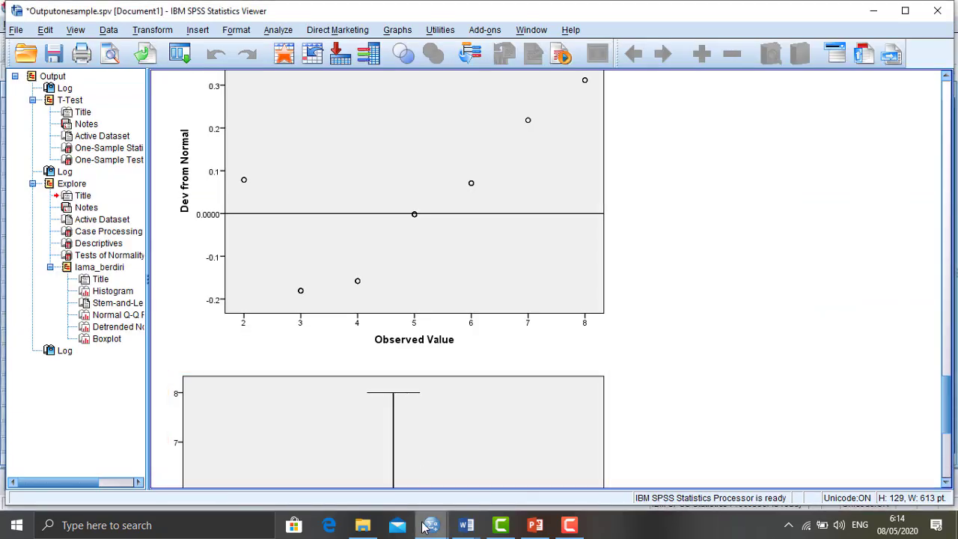
click(535, 480)
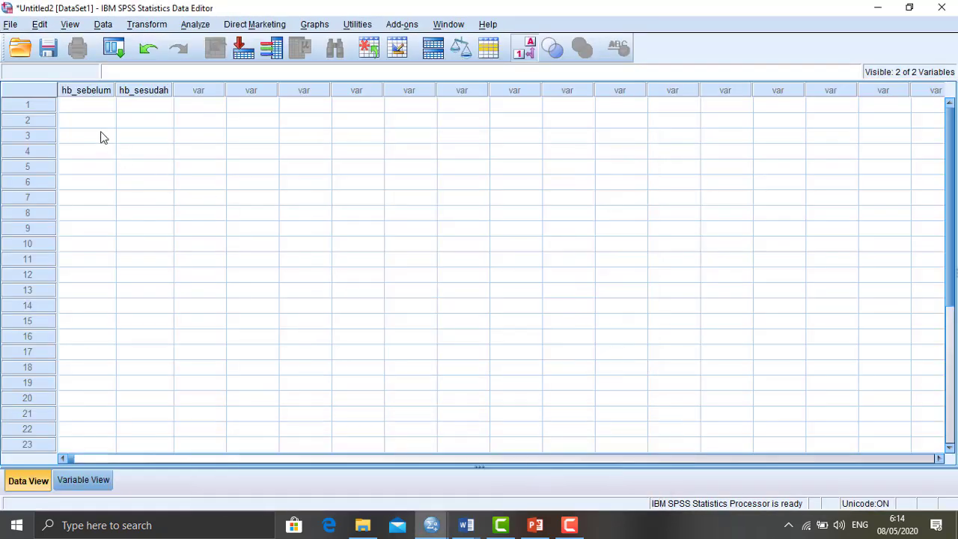
click(92, 111)
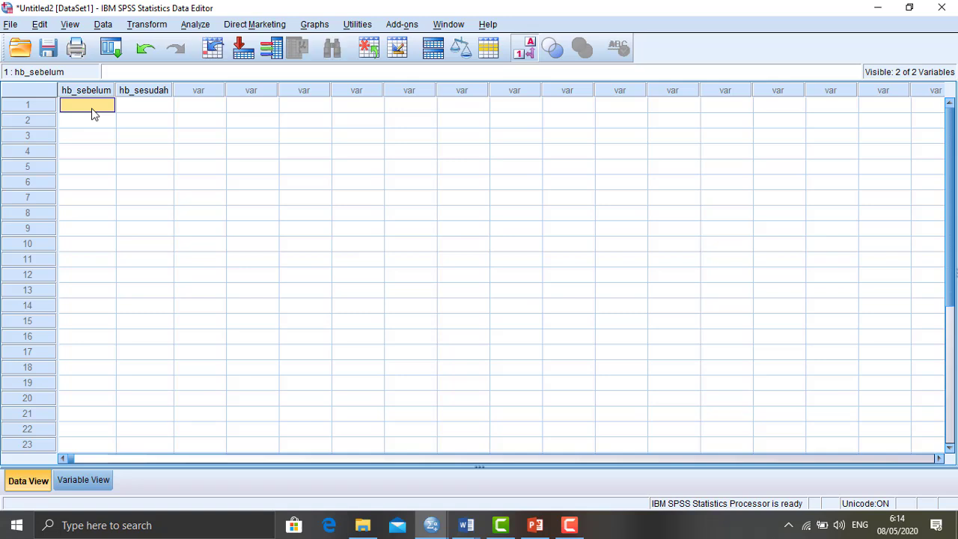
key(ctrl+v)
Step: Copy the ten HB sesudah pengobatan values from the Word table into hb_sesudah in the Untitled2 dataset from row 1
click(135, 113)
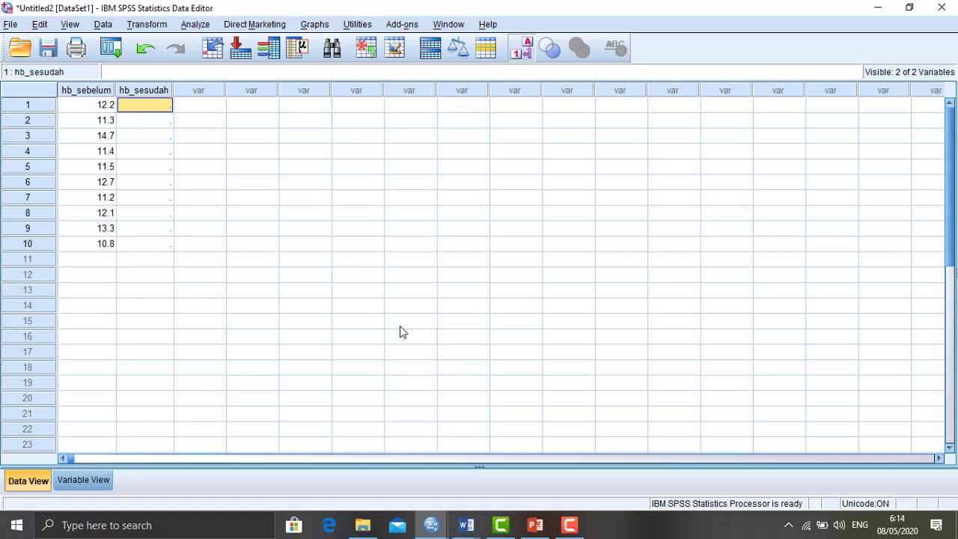
mouse_move(442, 528)
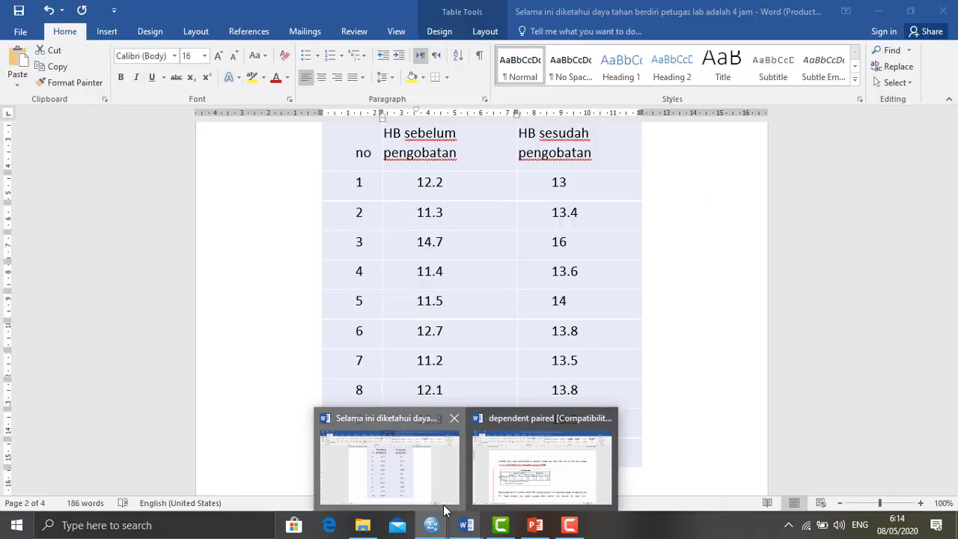
click(444, 509)
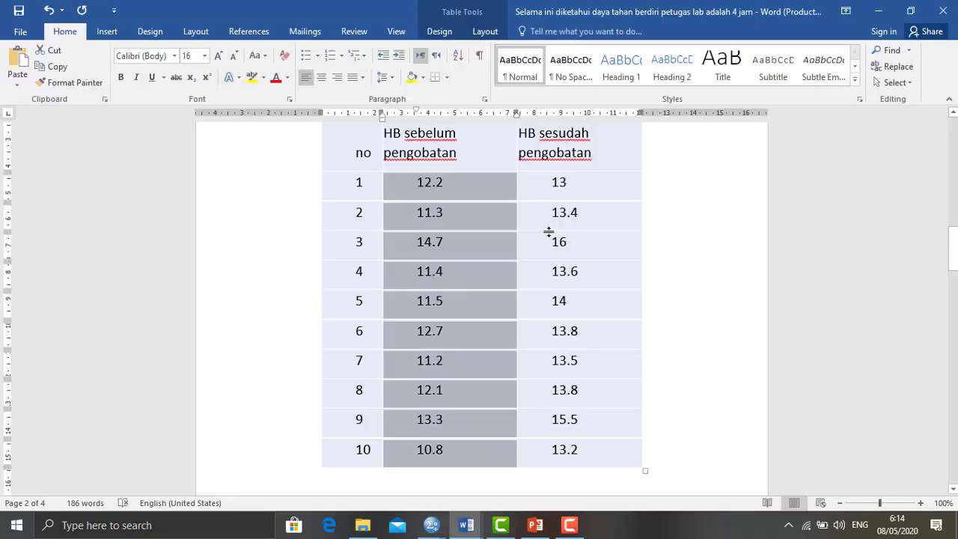
drag(550, 186, 578, 443)
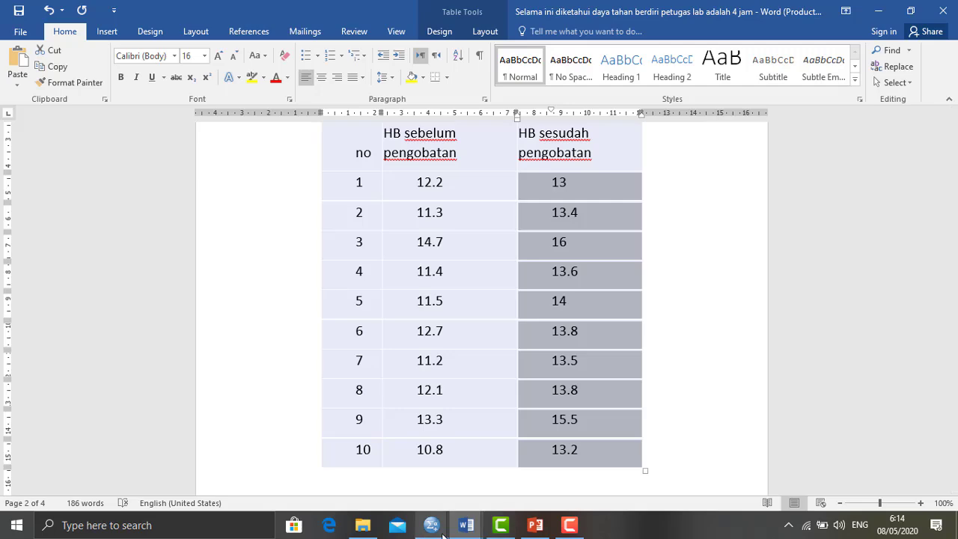
mouse_move(431, 525)
click(567, 477)
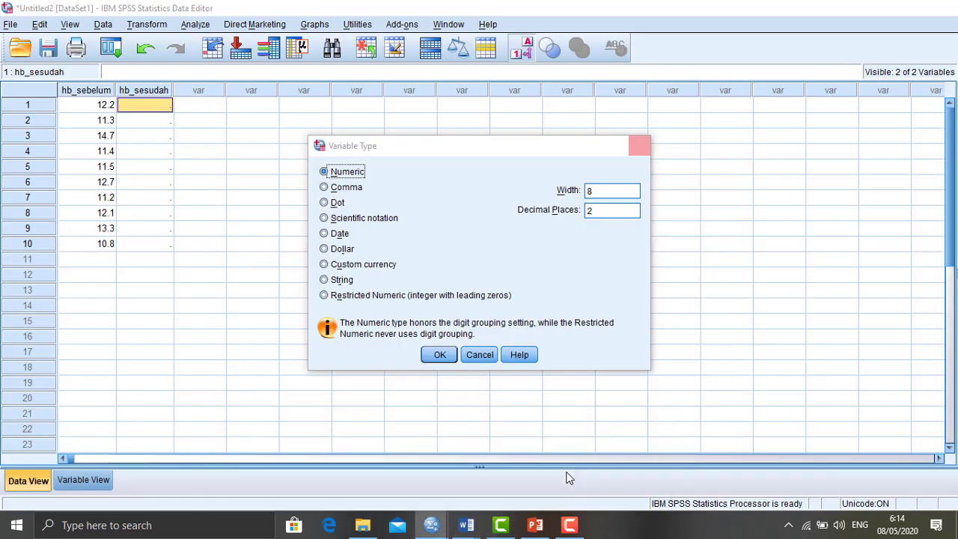
key(Return)
key(ctrl+v)
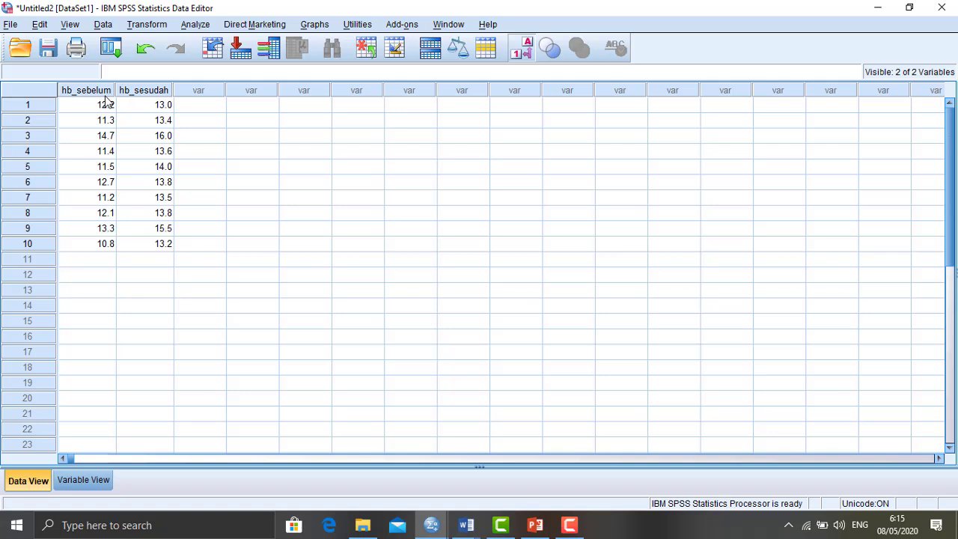
Step: Start an Explore analysis with hb_sebelum and hb_sesudah as dependent variables
click(194, 26)
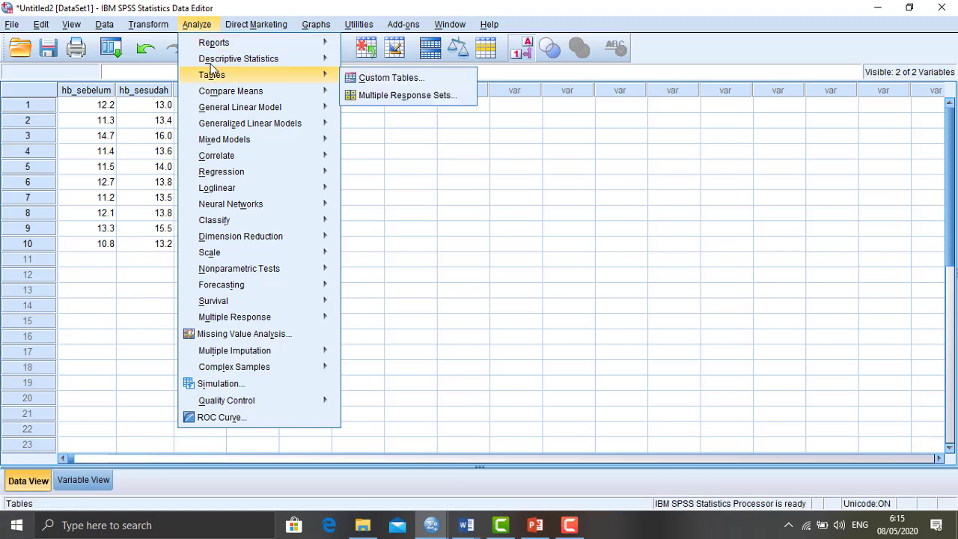
mouse_move(212, 66)
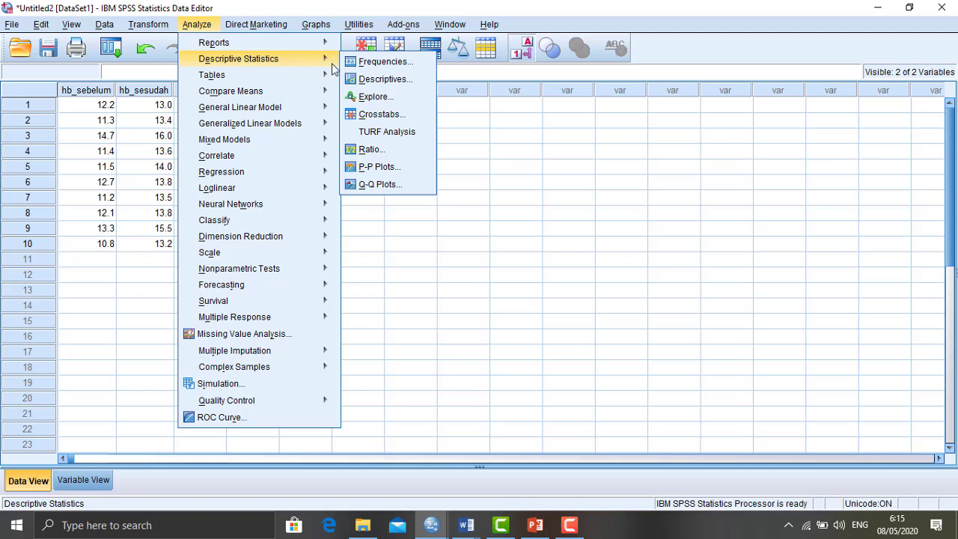
mouse_move(322, 57)
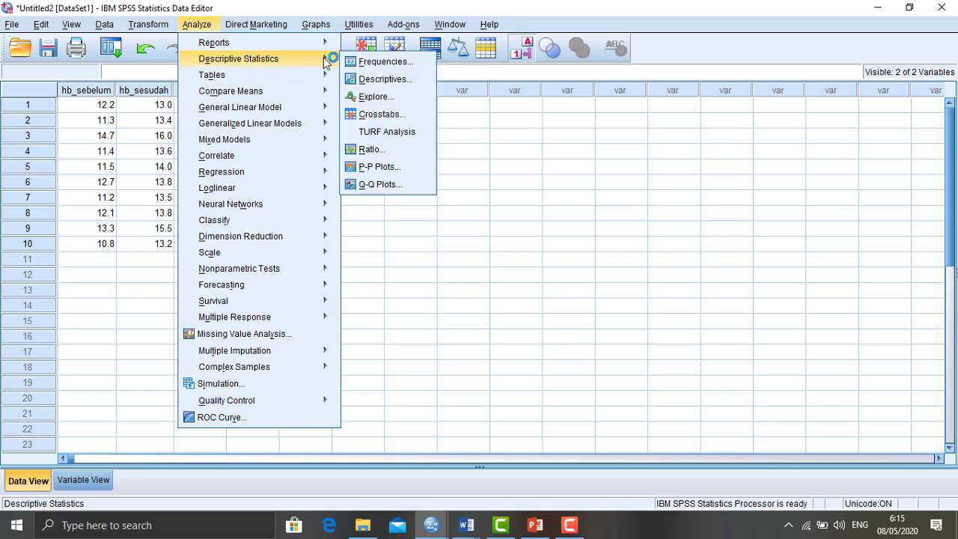
click(397, 95)
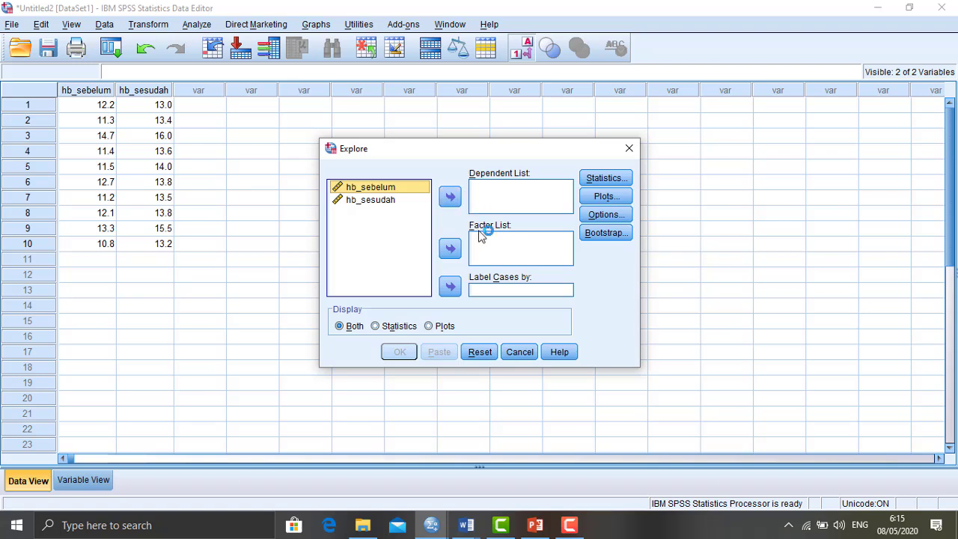
click(449, 197)
click(410, 188)
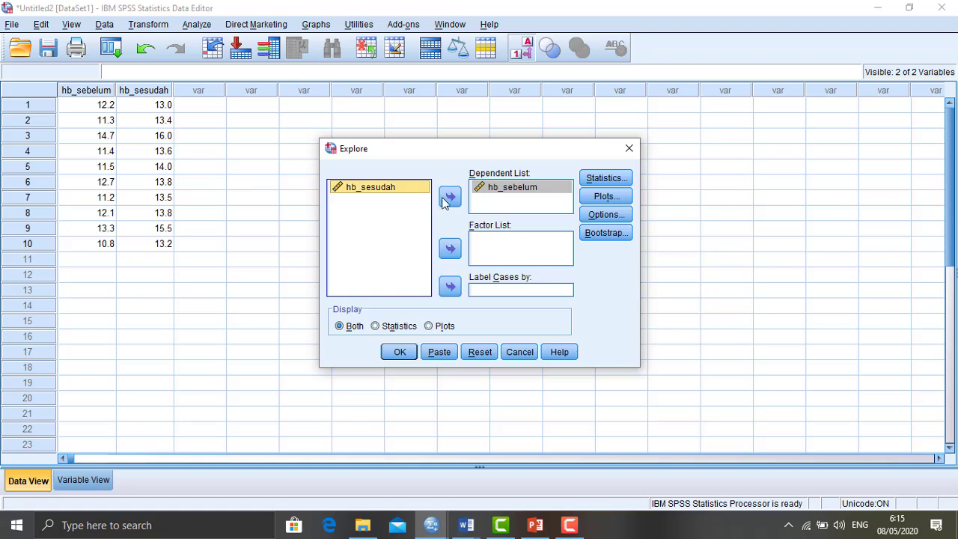
click(450, 197)
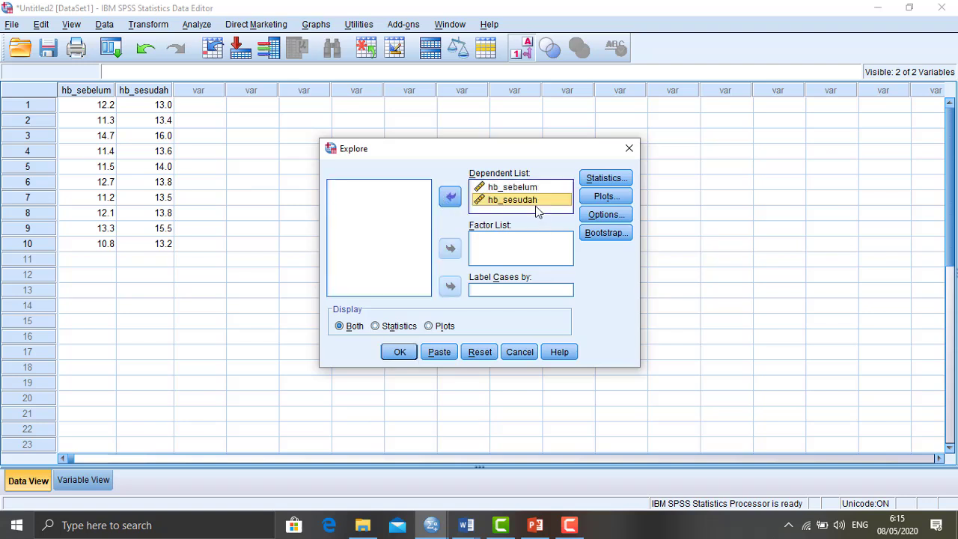
Step: Set the confidence interval for the mean to 99% in the Explore statistics
click(606, 180)
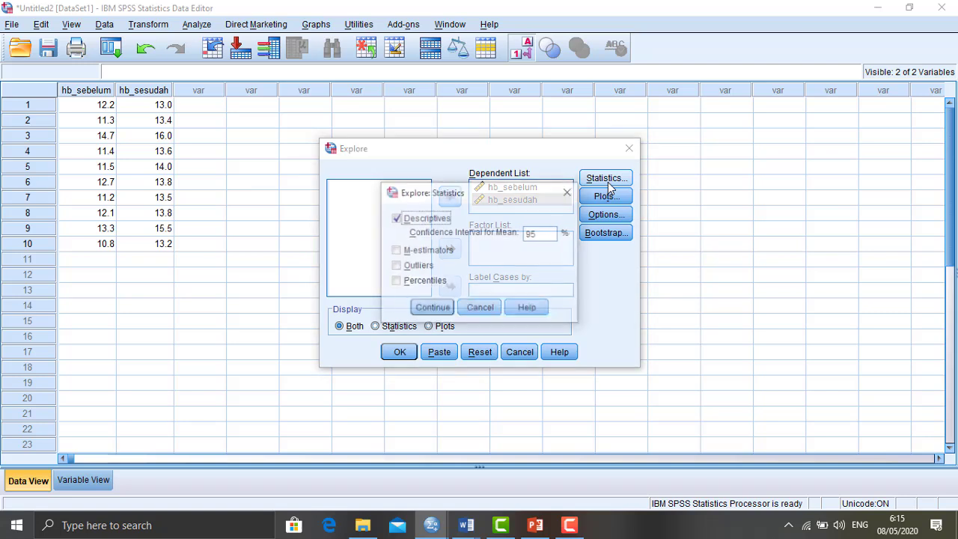
key(Tab)
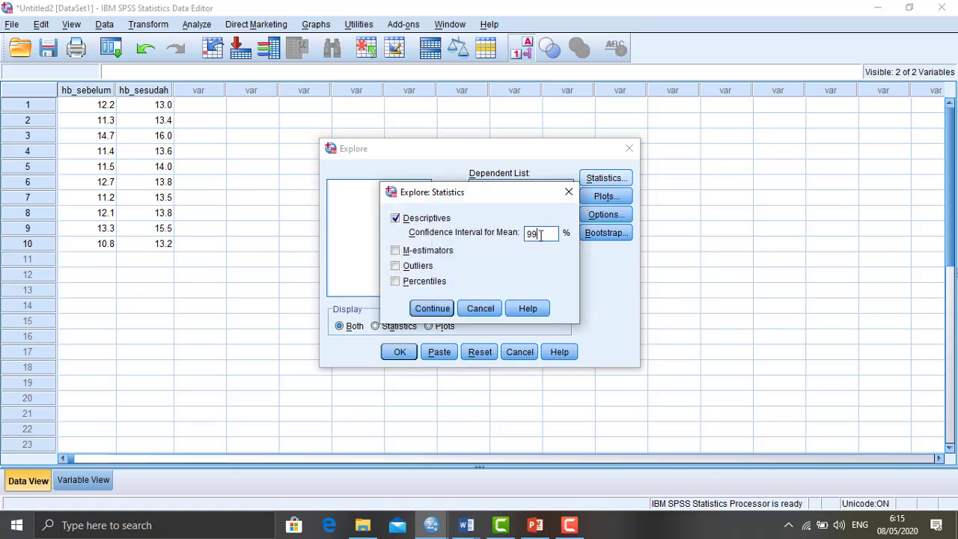
click(433, 309)
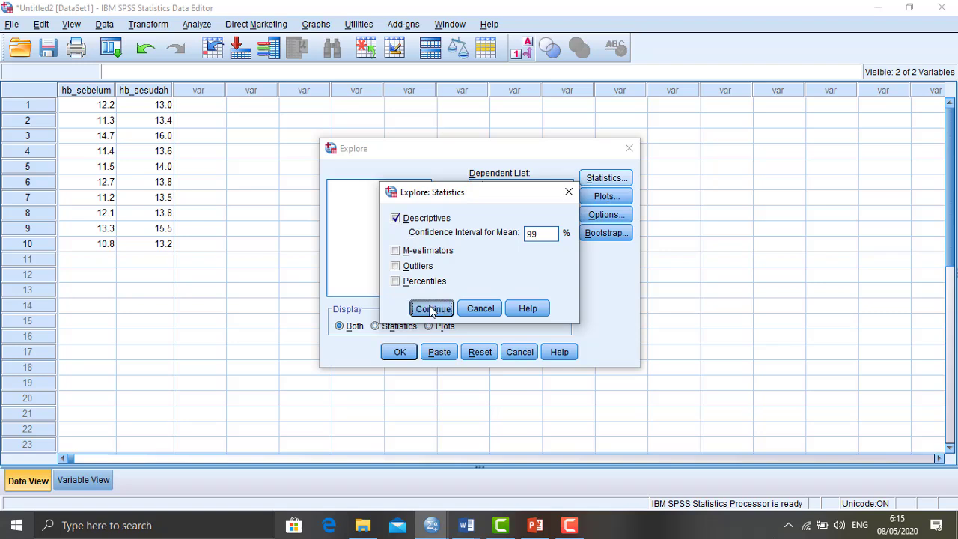
Step: Request normality plots with tests and a histogram instead of stem-and-leaf, and run the Explore analysis
click(618, 198)
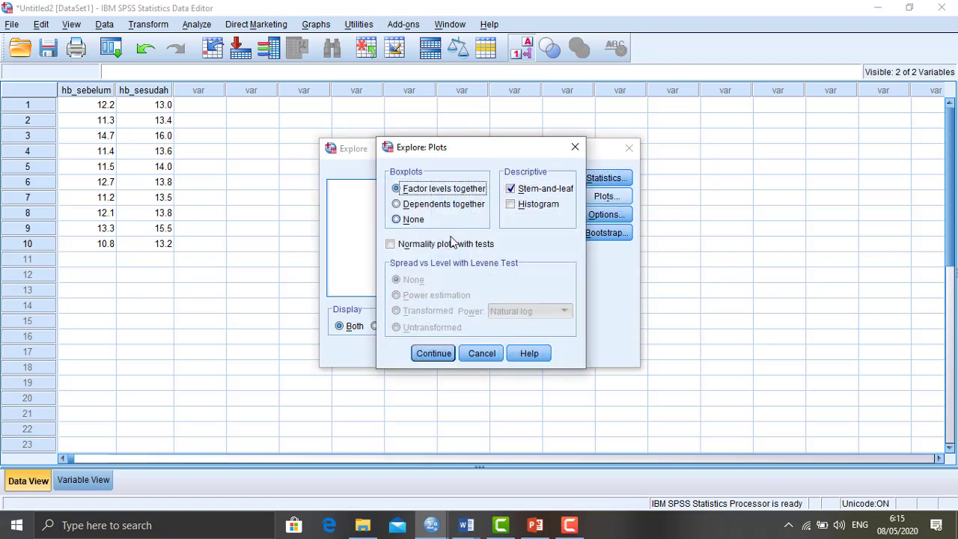
click(390, 245)
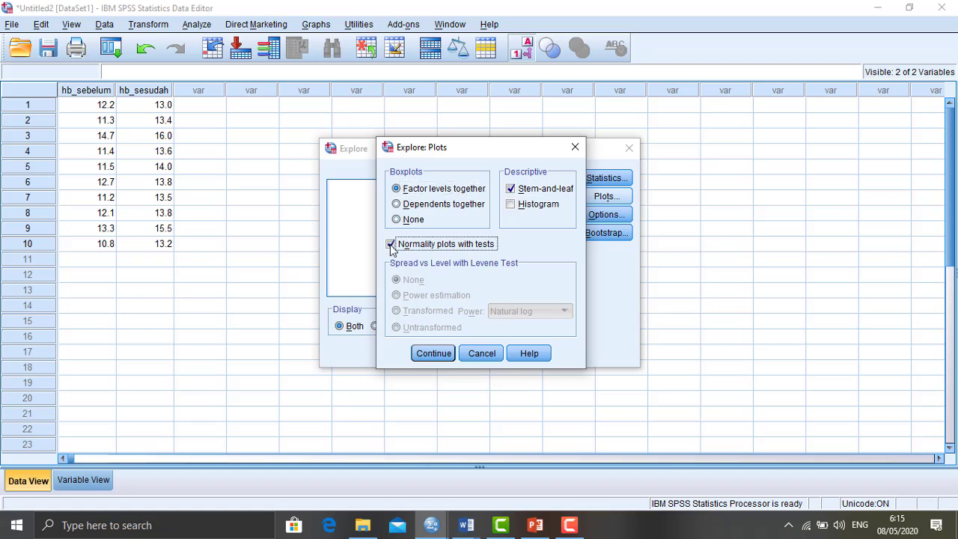
click(515, 190)
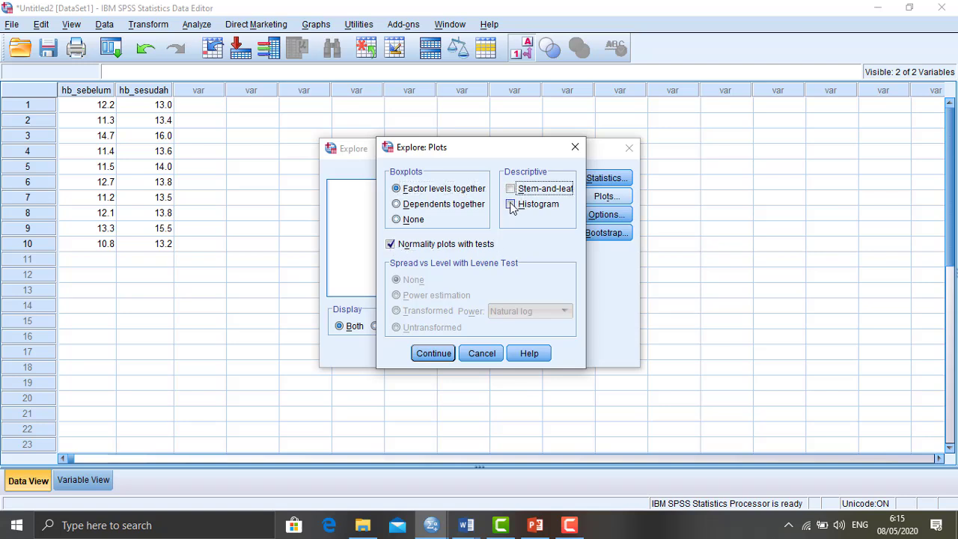
click(512, 205)
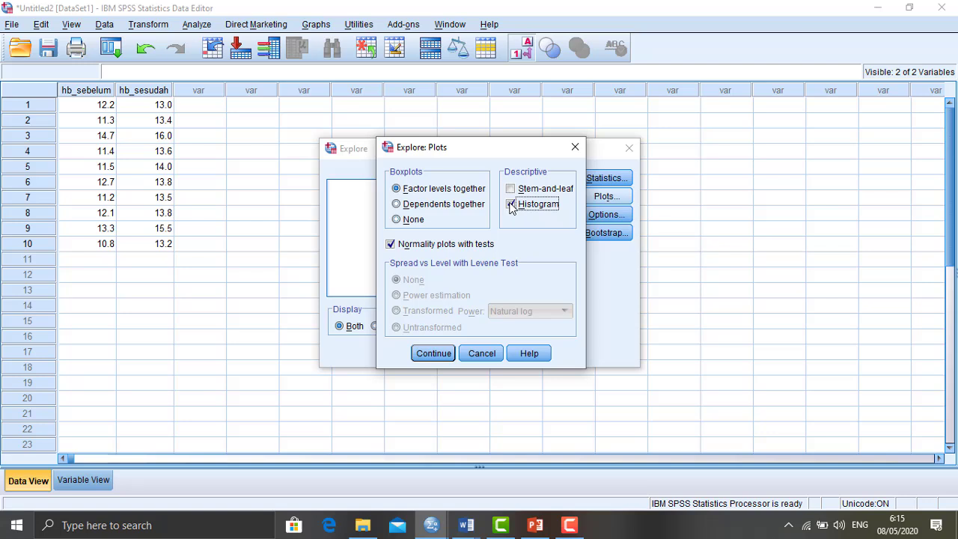
click(440, 353)
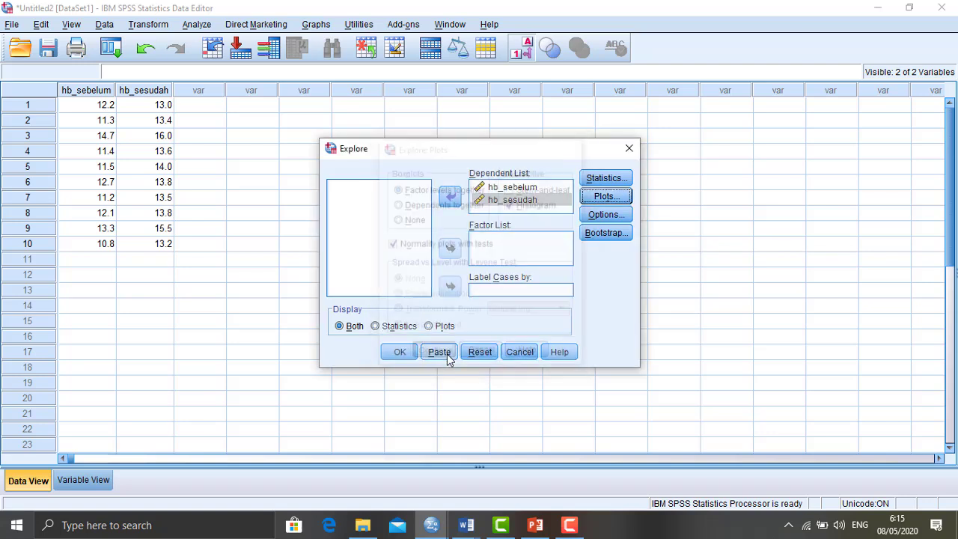
click(401, 353)
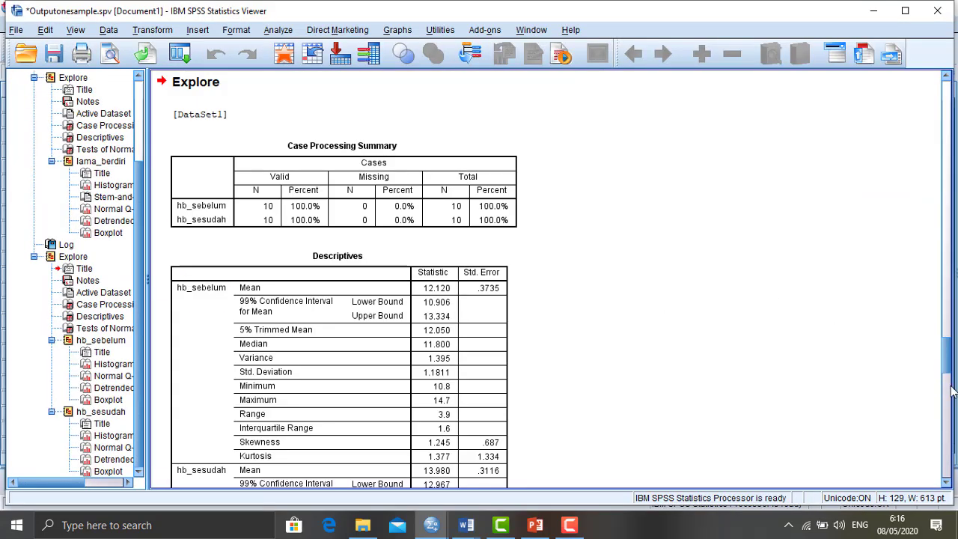
Step: Copy the Tests of Normality table for hb_sebelum and hb_sesudah from the SPSS output
drag(951, 353, 928, 297)
scroll(926, 296, up, 1)
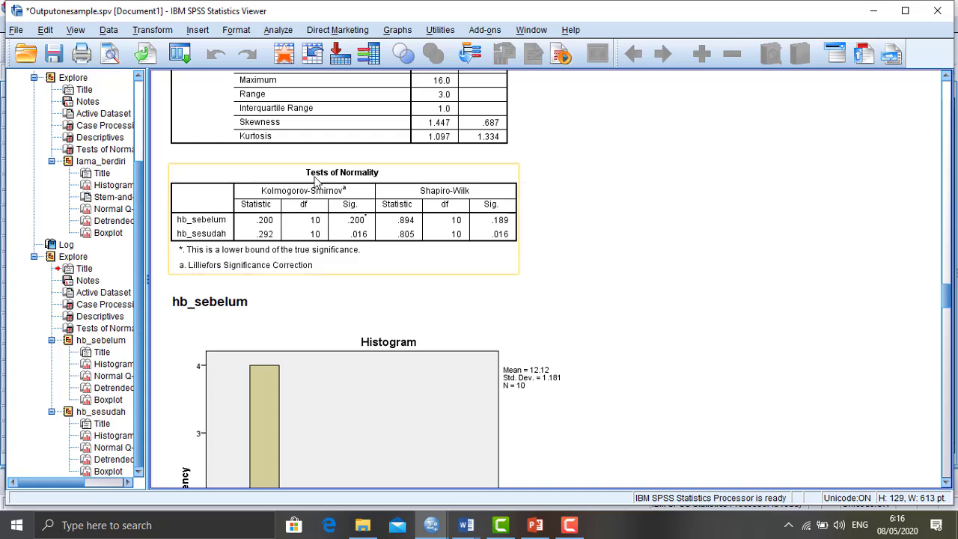
right_click(340, 214)
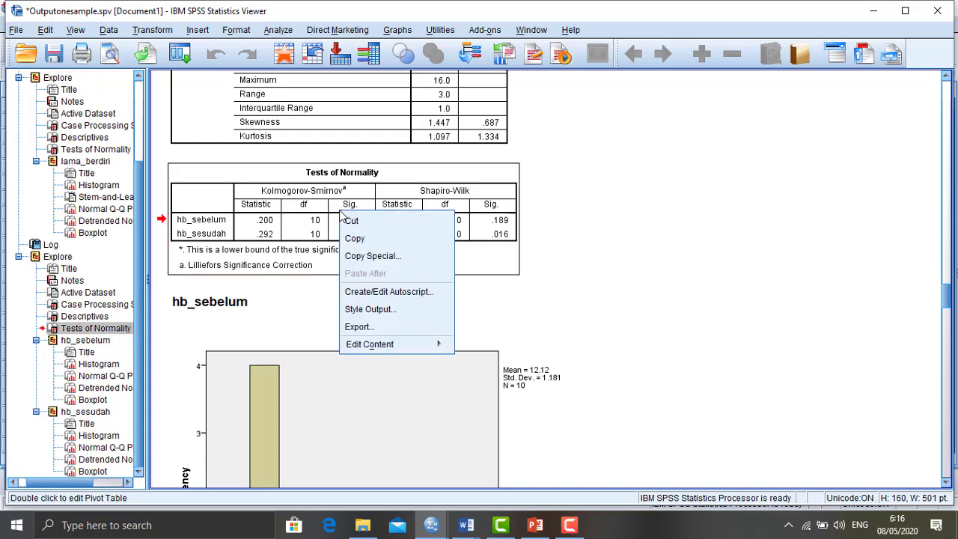
click(377, 239)
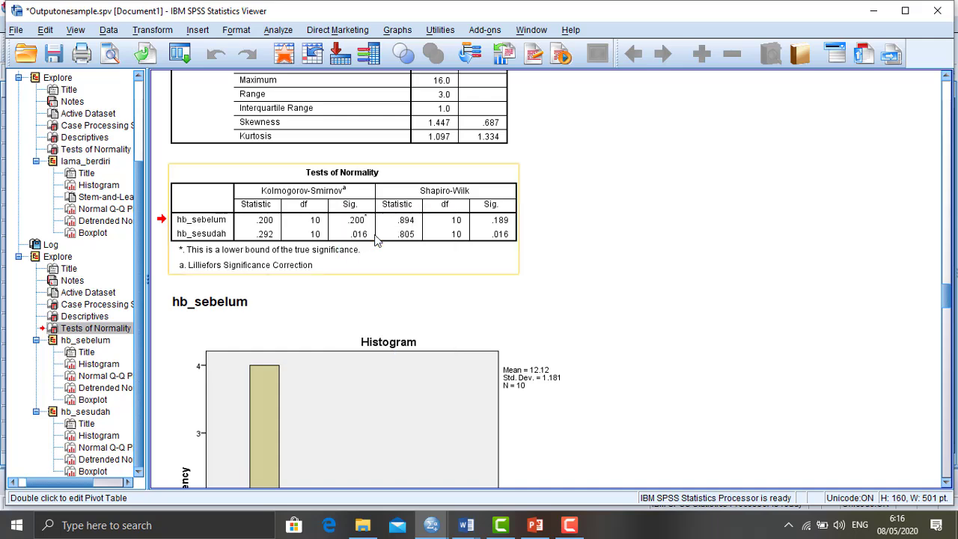
mouse_move(466, 525)
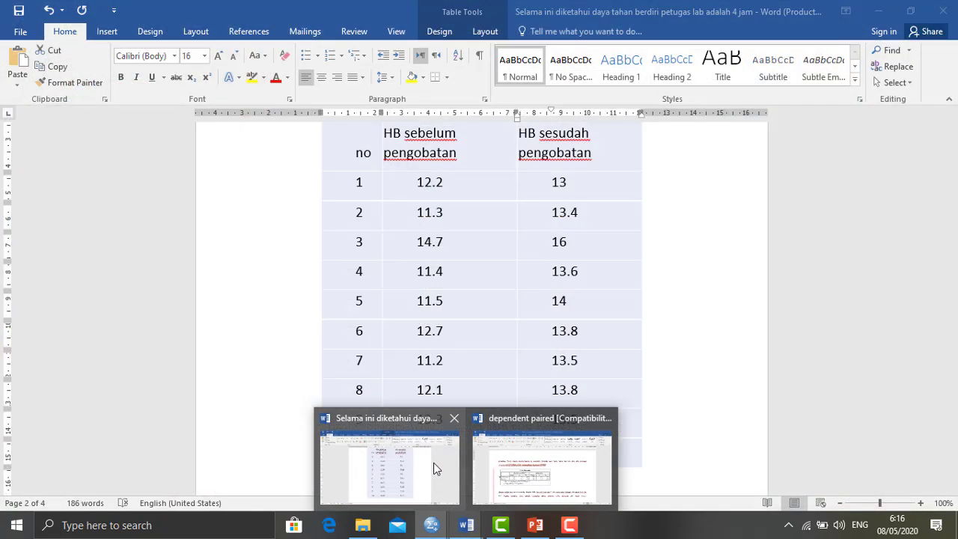
Step: Switch to the Word document on lab staff standing endurance and add the heading "UJI Normalitas" on page 3
click(433, 462)
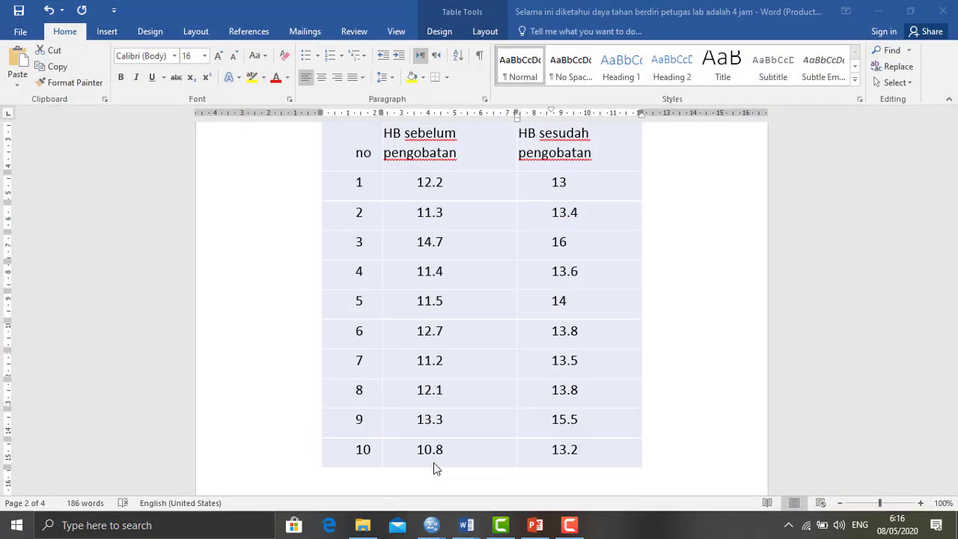
drag(951, 247, 938, 300)
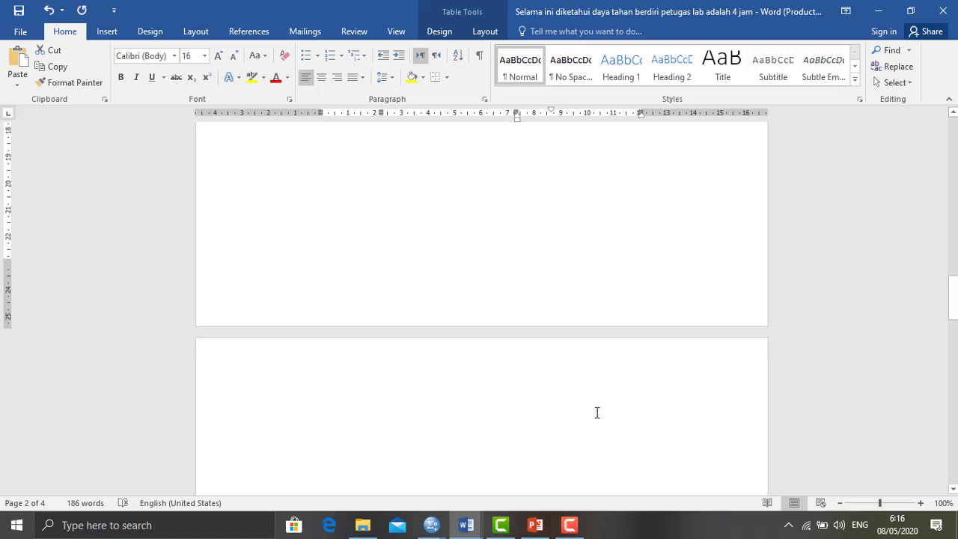
click(555, 415)
key(Caps_Lock)
text(U)
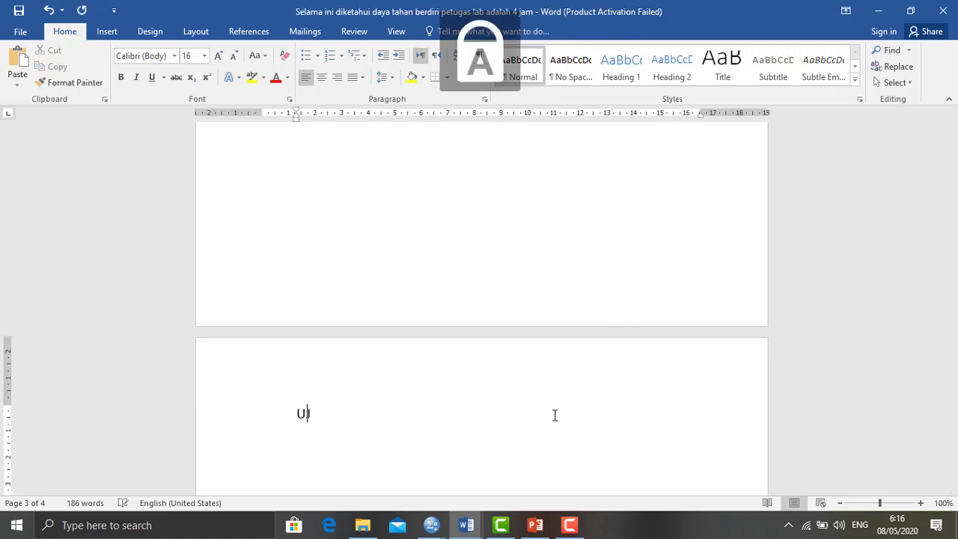
text(JI N)
key(Caps_Lock)
text(o)
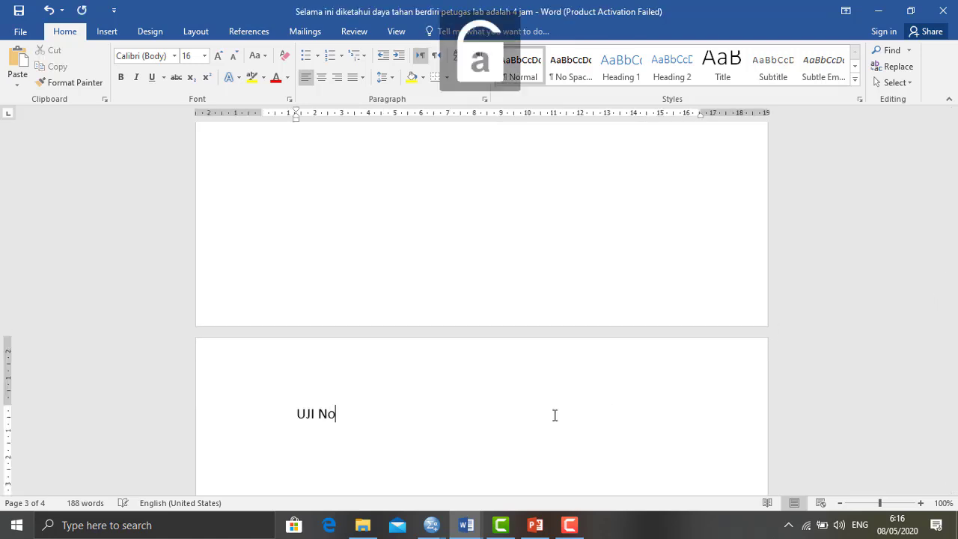
text(rmalitas)
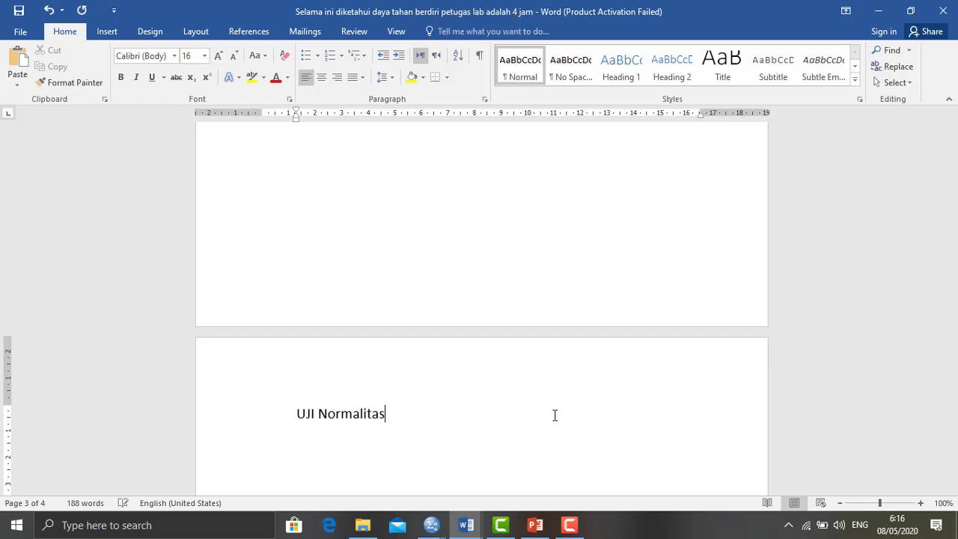
Step: Paste the copied Tests of Normality table below the UJI Normalitas heading and review its hb_sebelum row
key(BackSpace)
key(ctrl+v)
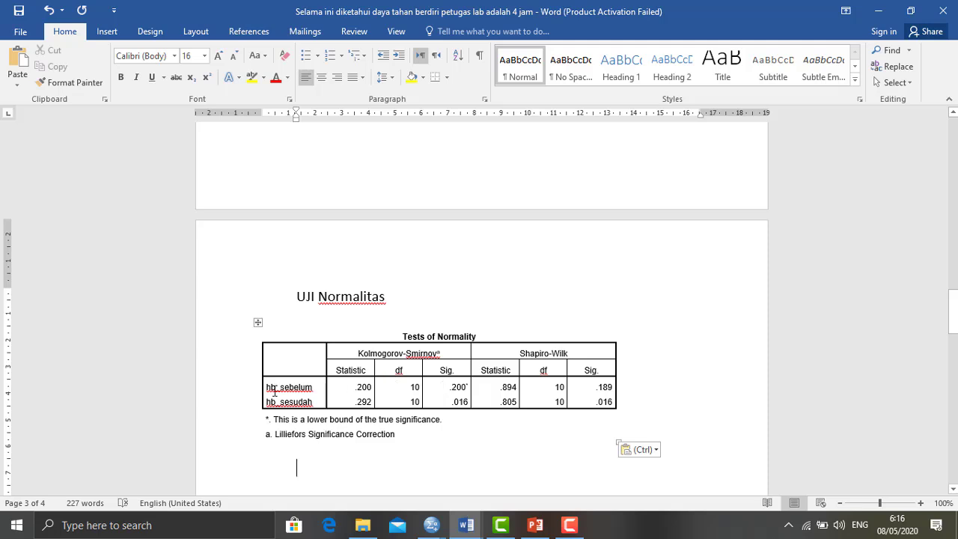
drag(265, 387, 576, 391)
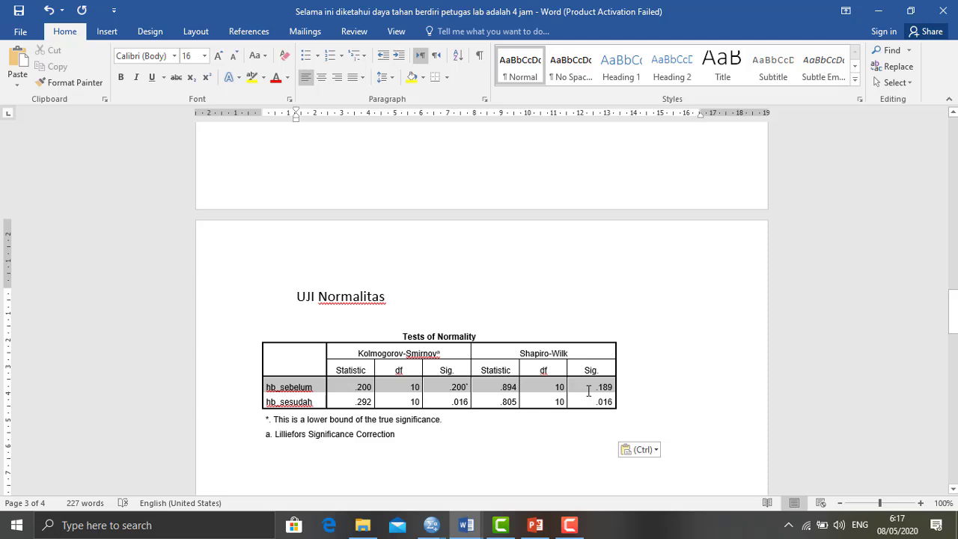
click(562, 418)
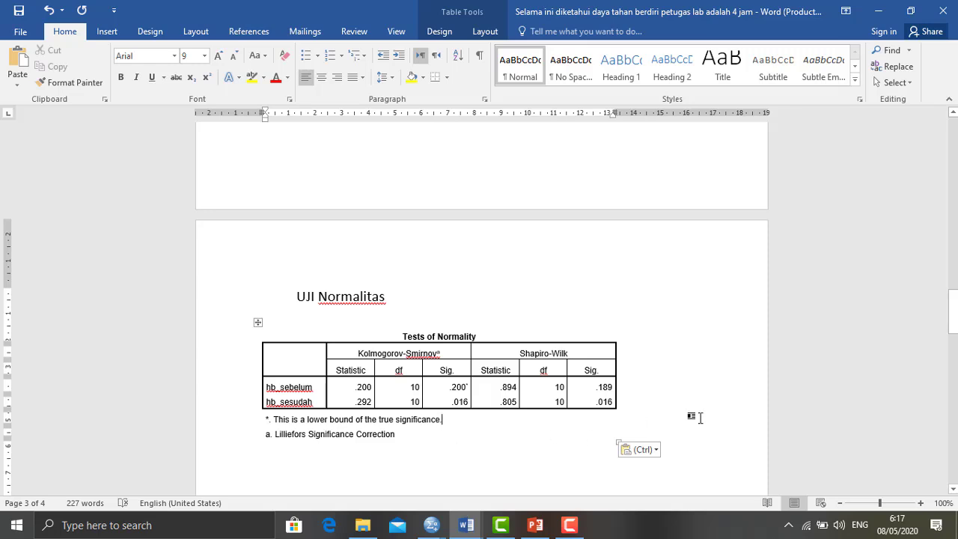
key(Down)
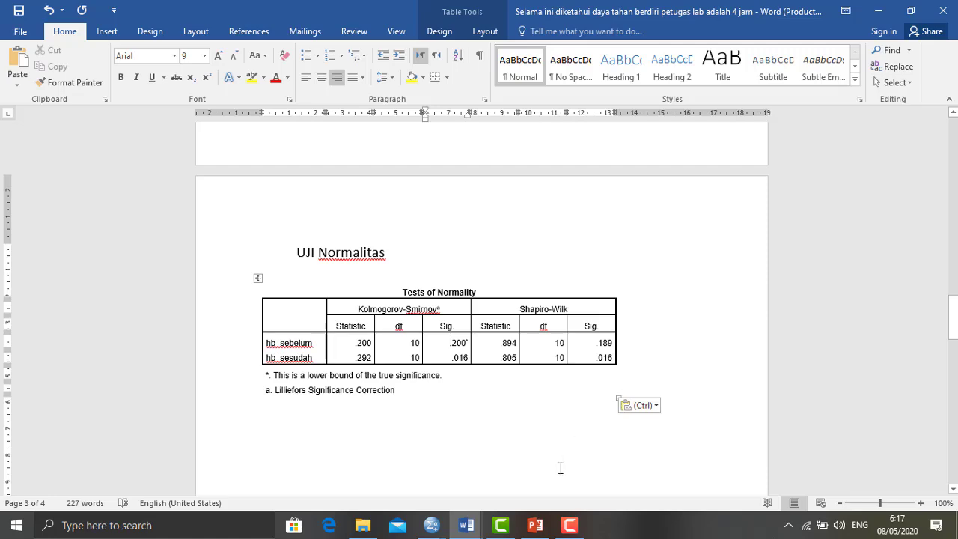
Step: Switch to the Untitled2 data set in SPSS and set up a Paired-Samples T Test pairing hb_sebelum with hb_sesudah, accepting the confidence interval options
mouse_move(424, 527)
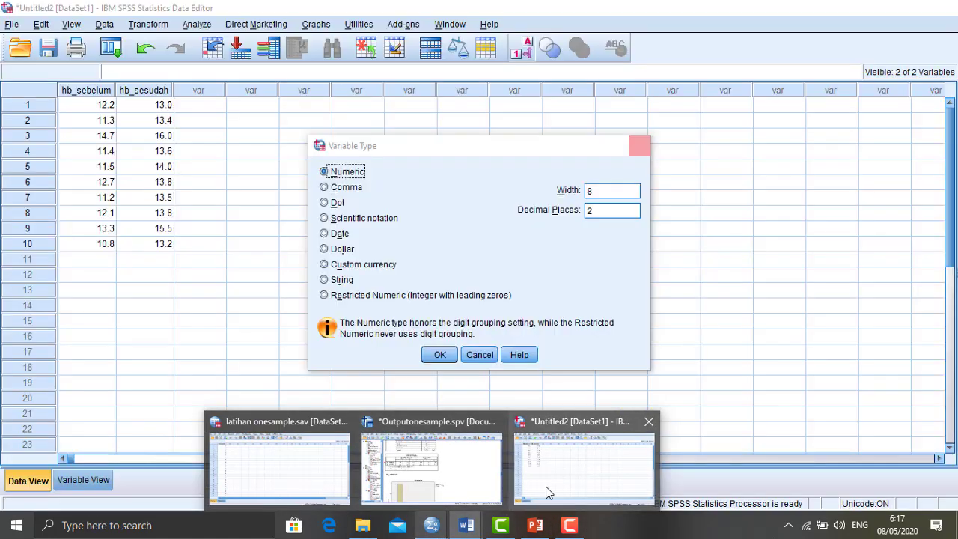
click(546, 493)
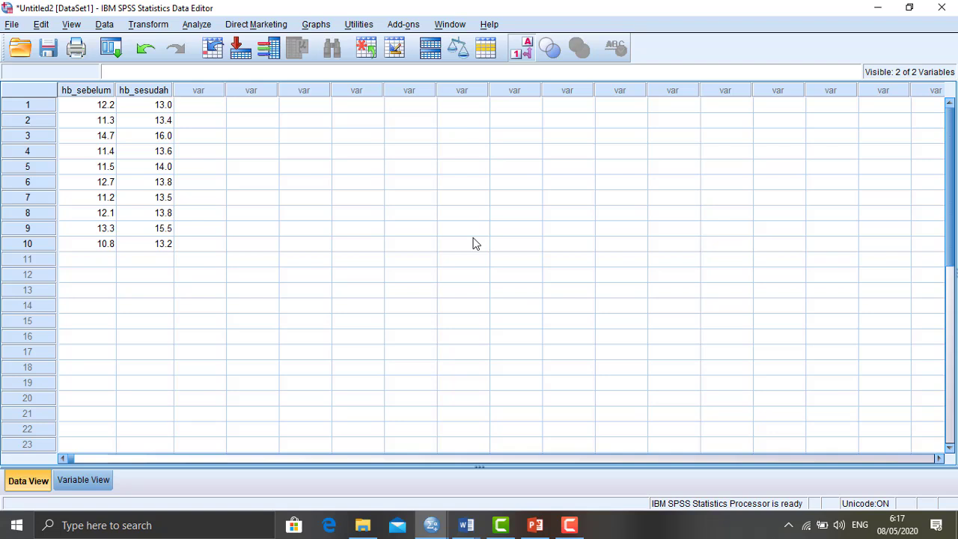
click(206, 27)
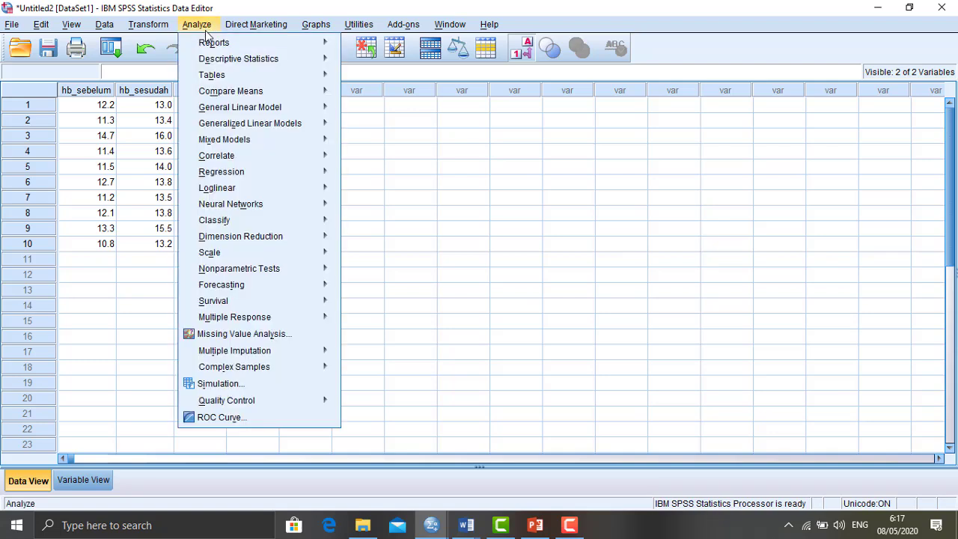
mouse_move(222, 94)
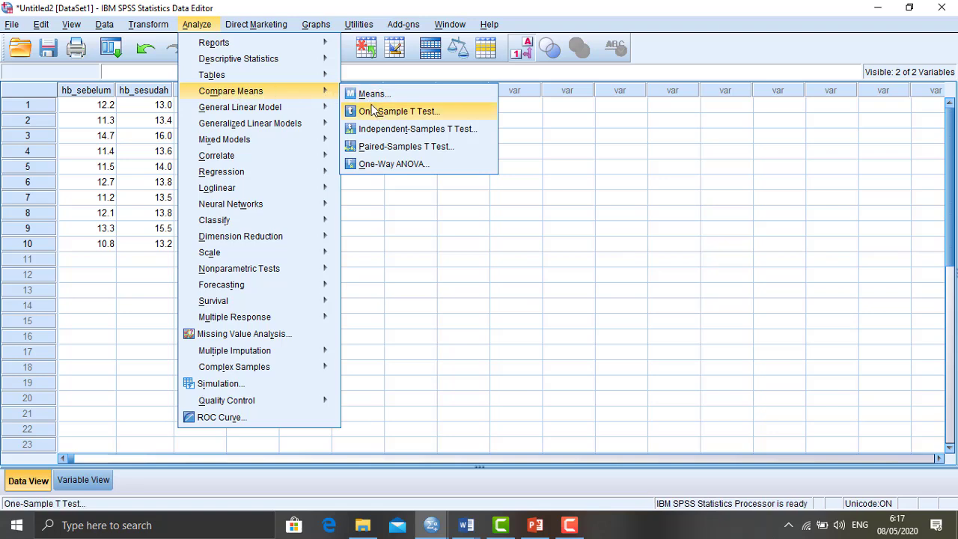
click(383, 147)
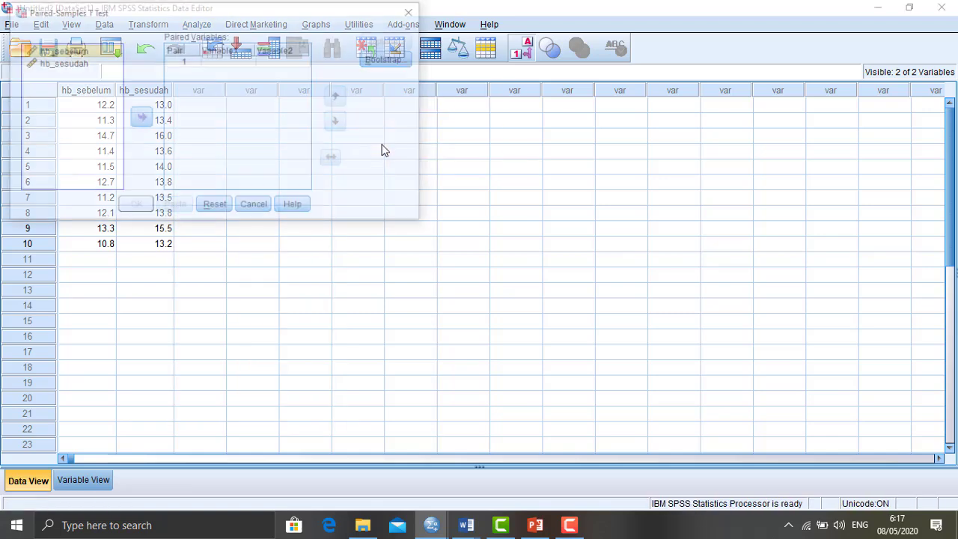
click(142, 118)
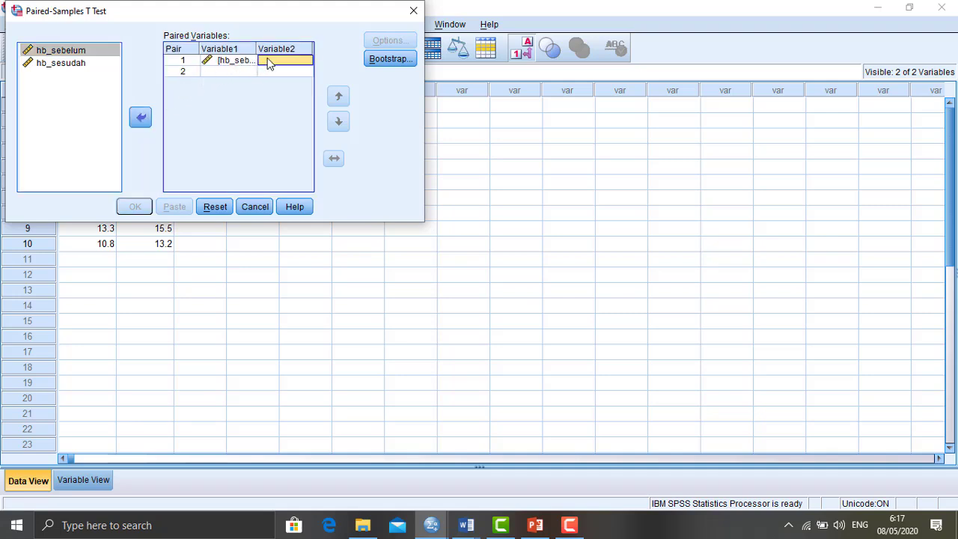
click(82, 64)
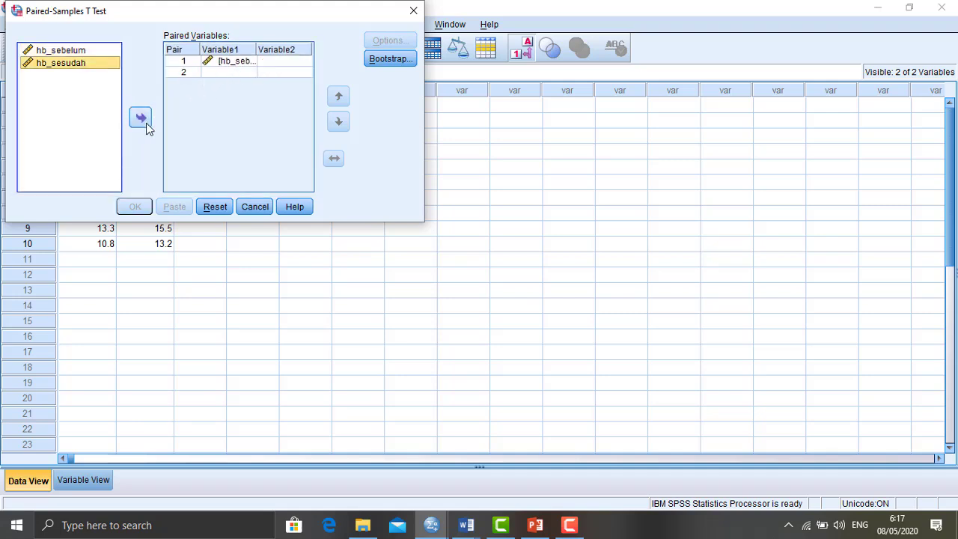
click(146, 126)
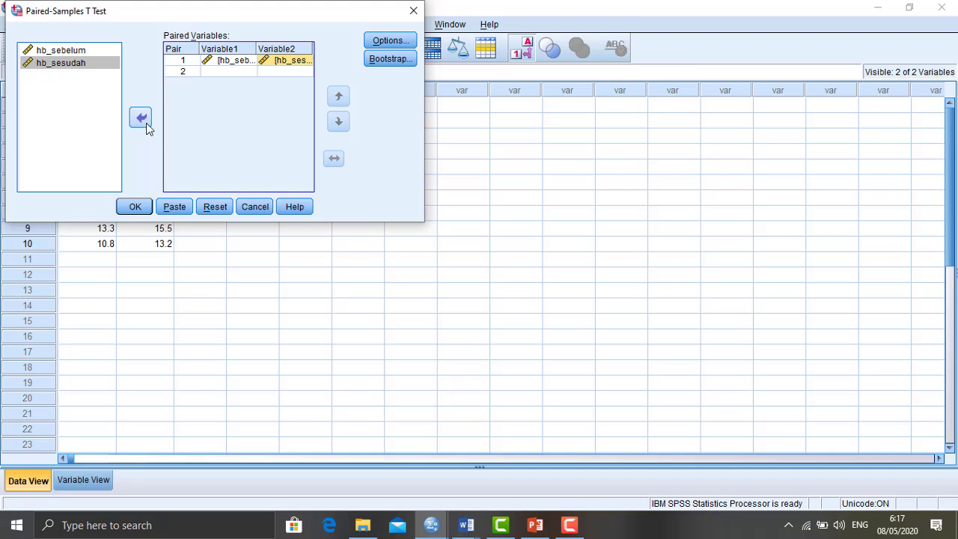
click(389, 41)
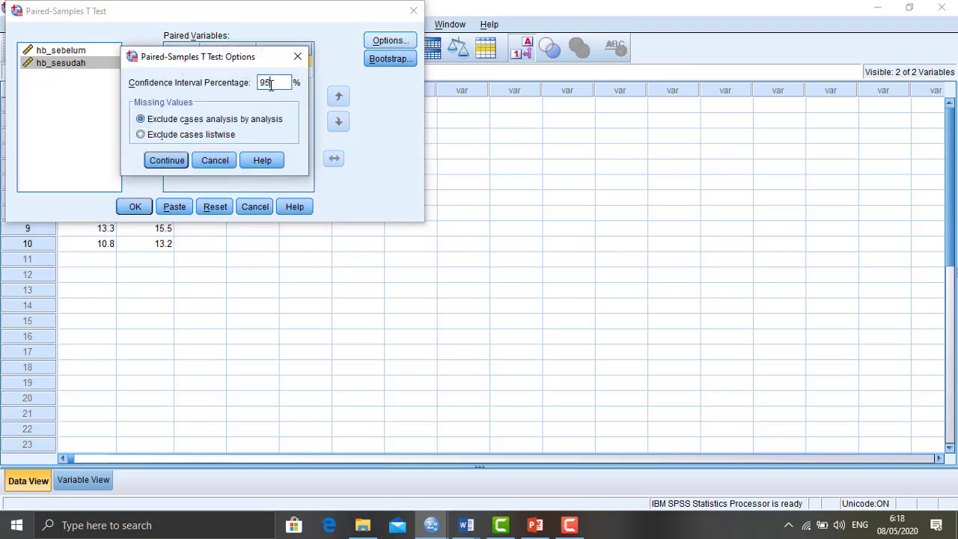
click(166, 162)
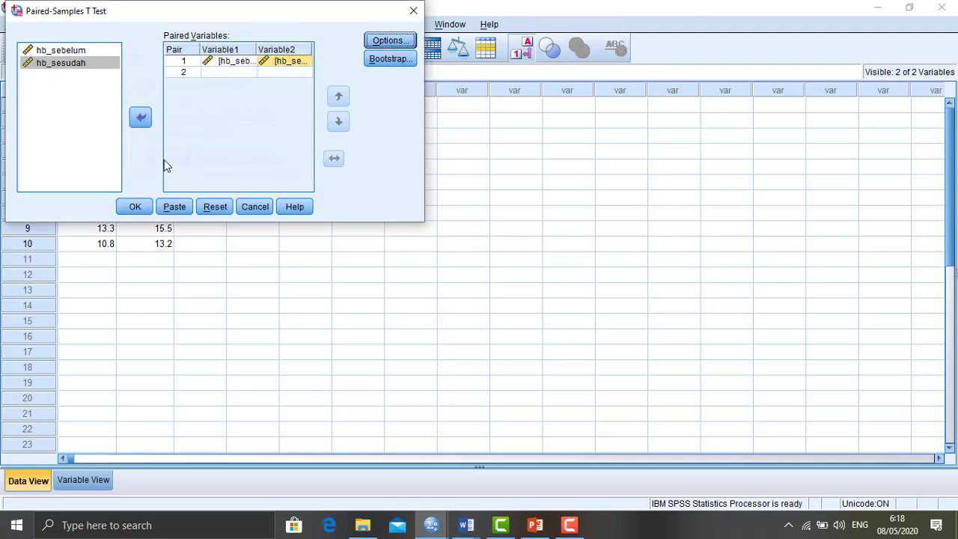
Step: Run the paired-samples T test on hb_sebelum and hb_sesudah and bring its result tables into view
click(148, 209)
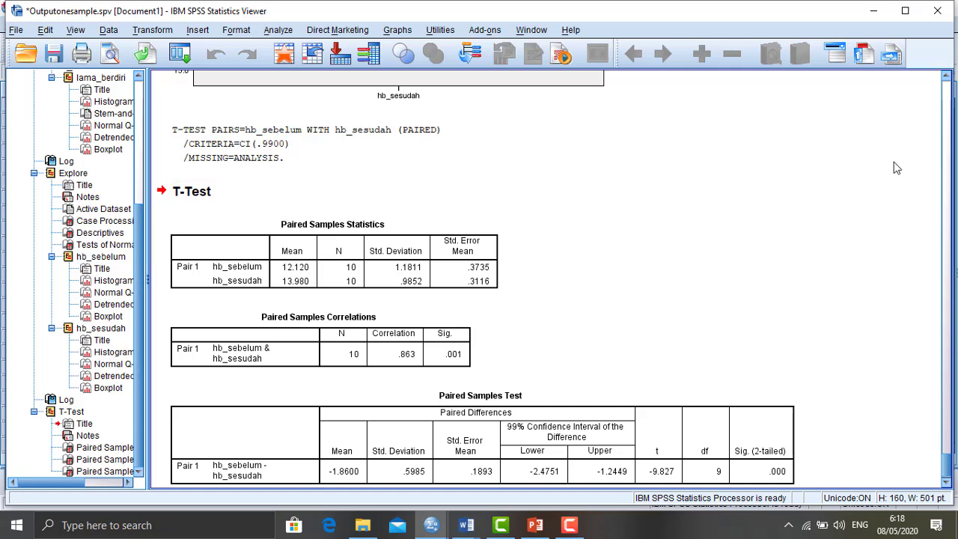
click(949, 163)
click(949, 163)
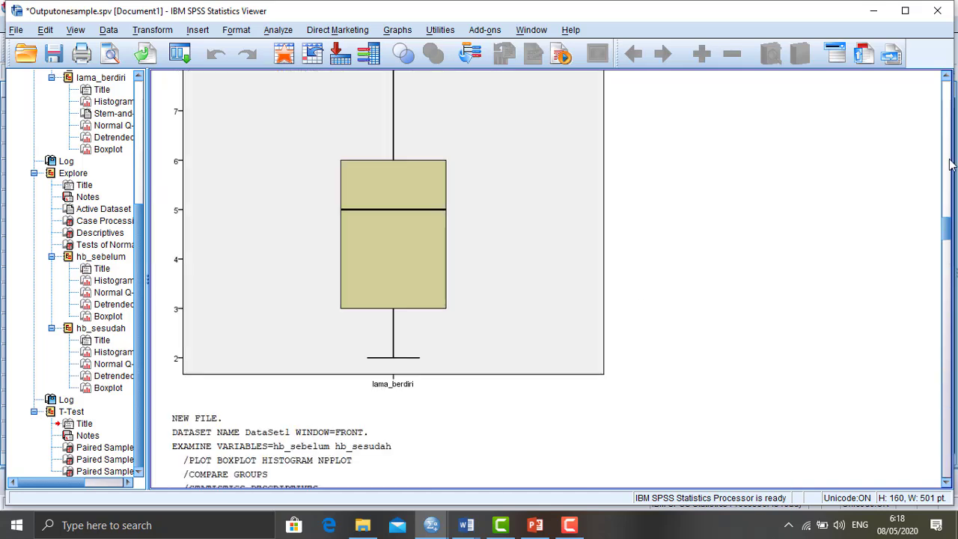
scroll(950, 160, down, 10)
scroll(546, 277, down, 5)
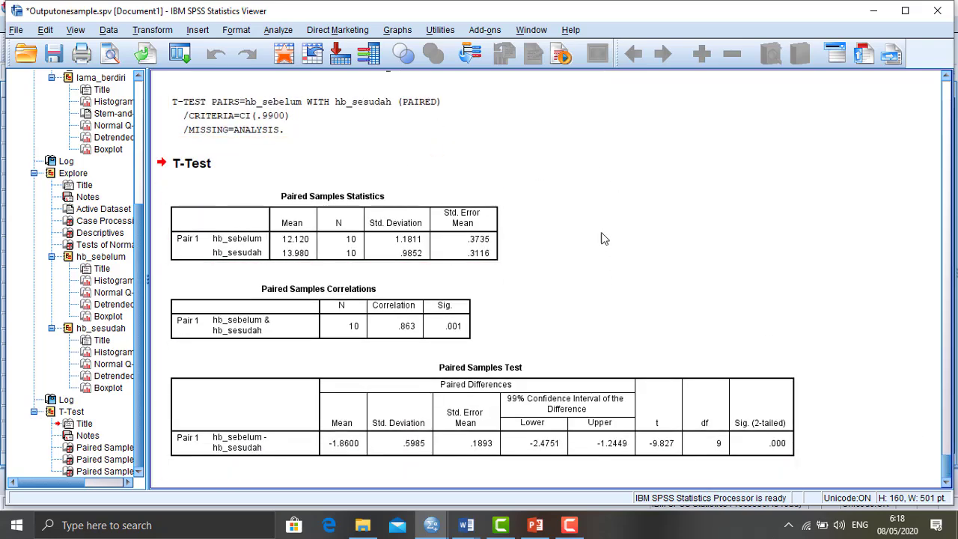
Step: Examine the Paired Samples Statistics and Paired Samples Correlations tables of the T-Test output
click(309, 217)
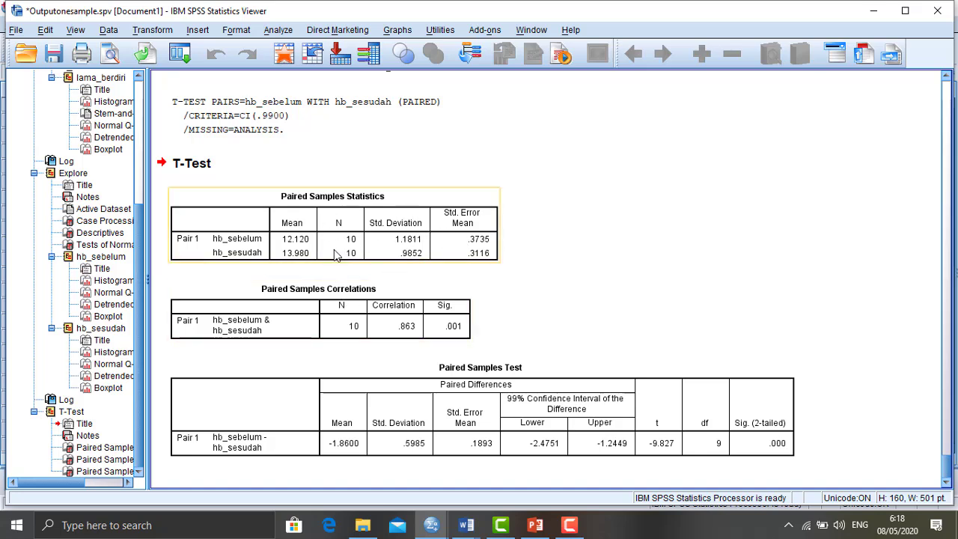
click(324, 290)
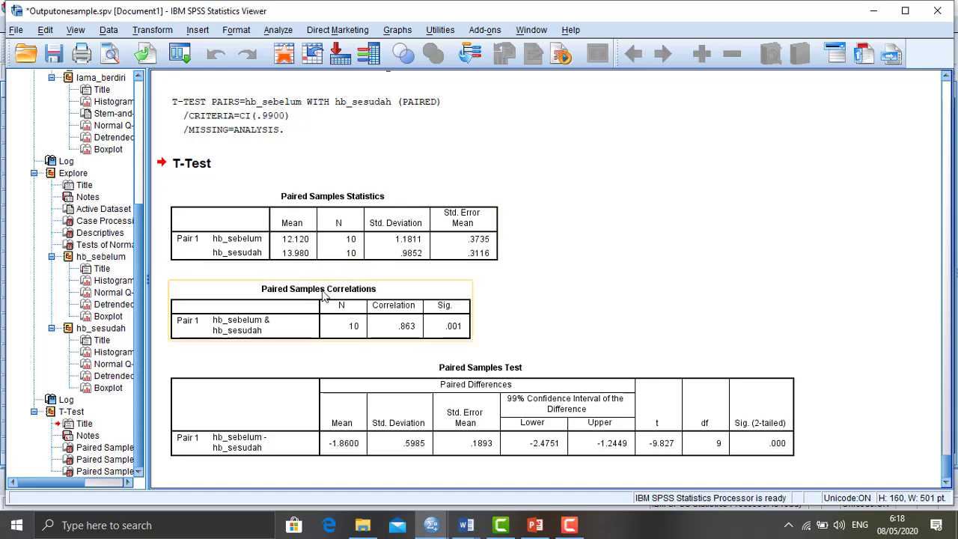
click(342, 271)
click(432, 253)
click(386, 328)
click(436, 348)
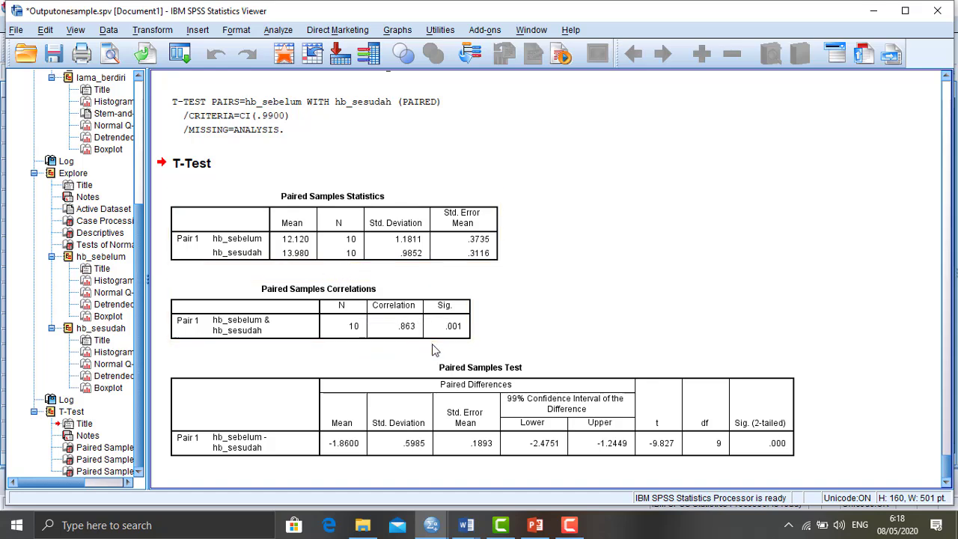
click(353, 336)
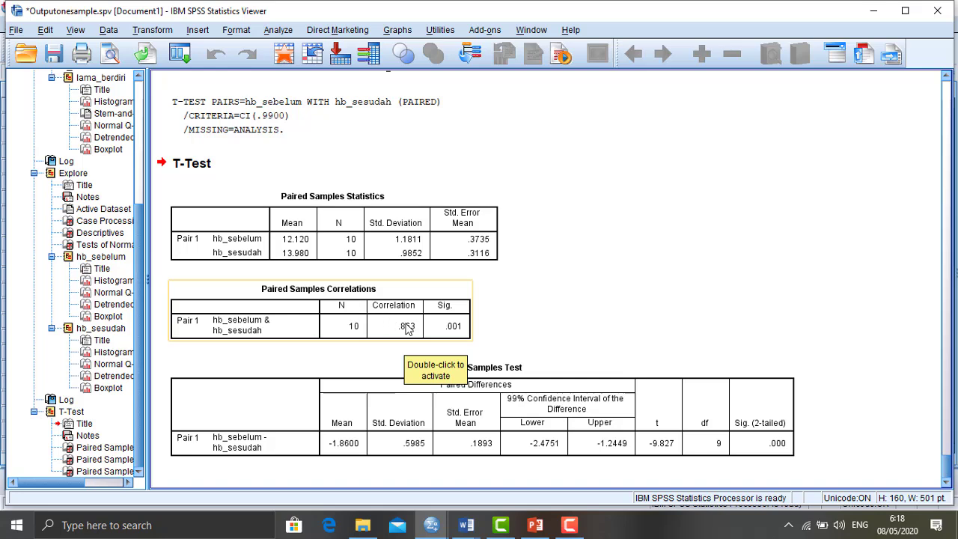
Step: Copy the Paired Samples Test table and switch to the Word document "Selama ini diketahui daya tahan berdiri petugas lab adalah 4 jam"
right_click(484, 399)
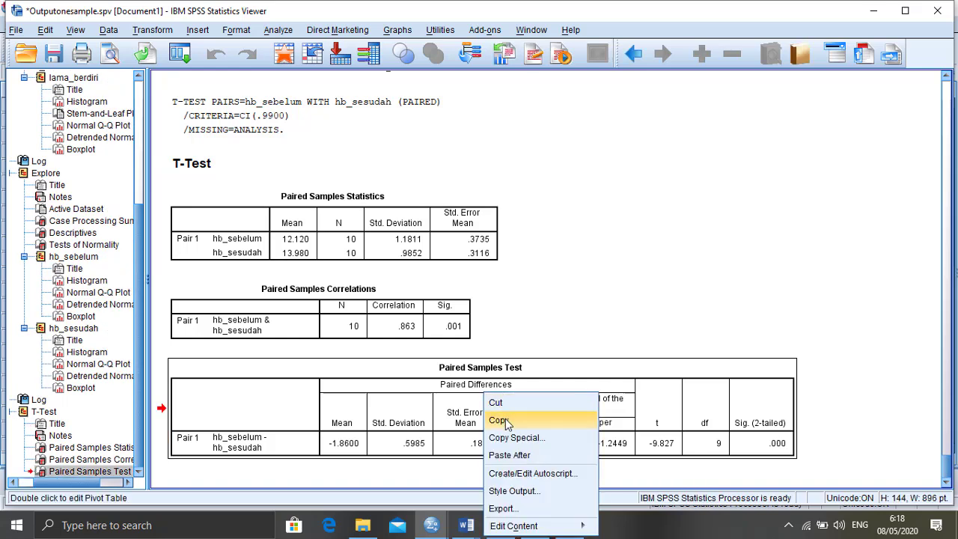
click(506, 424)
mouse_move(473, 530)
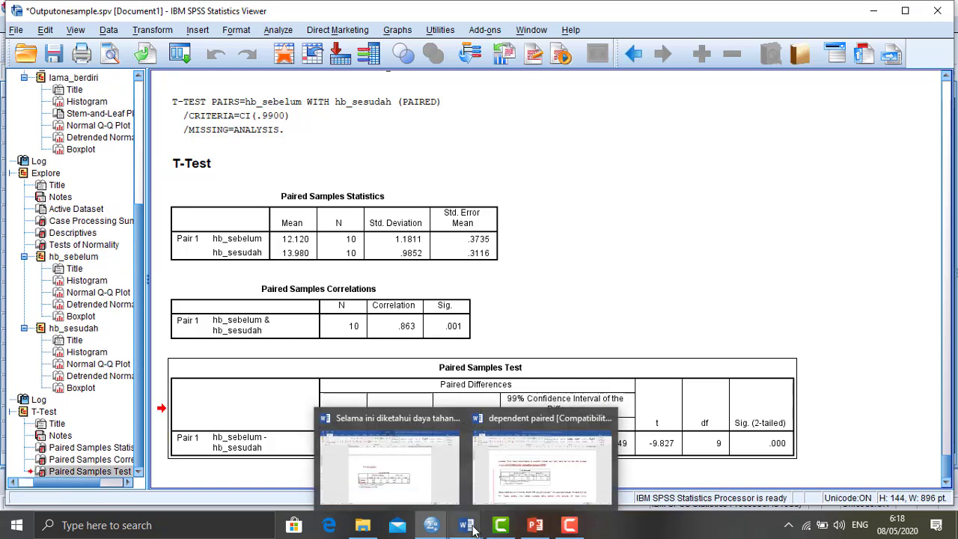
mouse_move(512, 498)
click(459, 477)
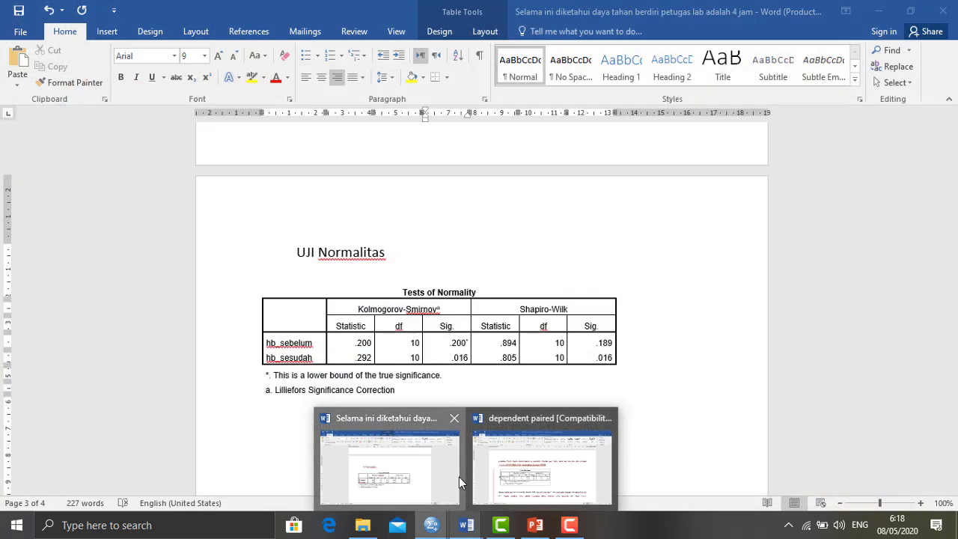
Step: Adjust the blank lines above the heading "Menarik kesimpulan untuk masalah penelitian tersebut" to push it down towards a new page
drag(954, 333, 954, 393)
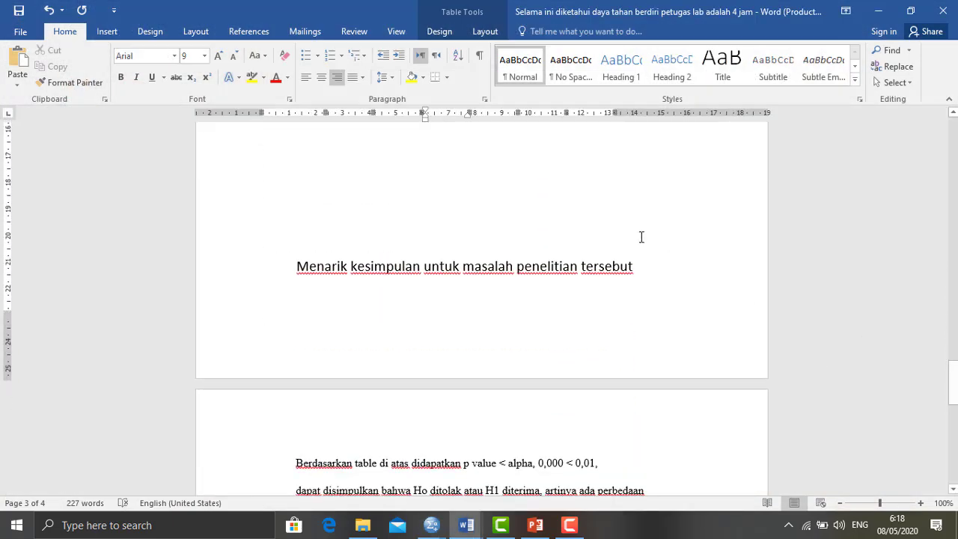
click(641, 237)
key(BackSpace)
key(BackSpace)
key(BackSpace)
key(BackSpace)
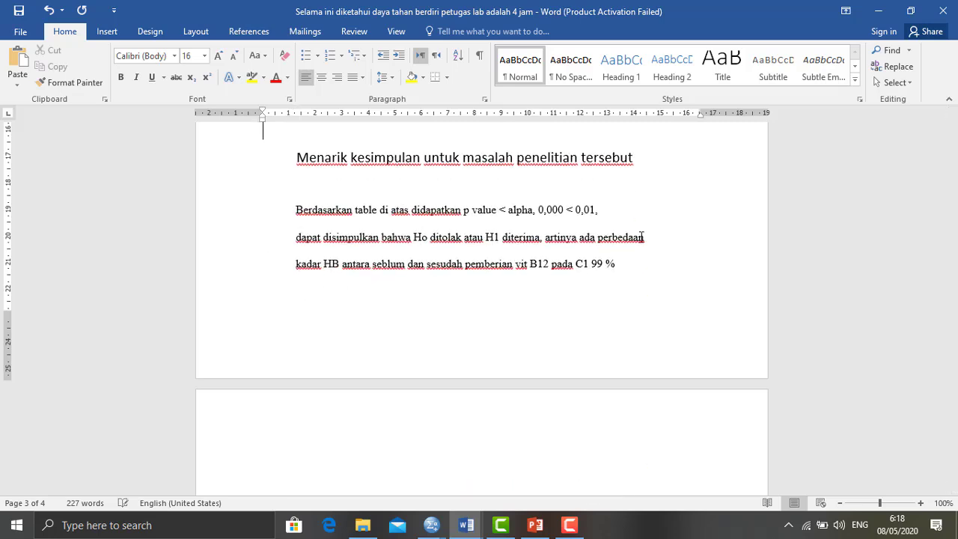
key(Return)
key(Return)
key(Return)
key(Return)
key(Return)
key(Return)
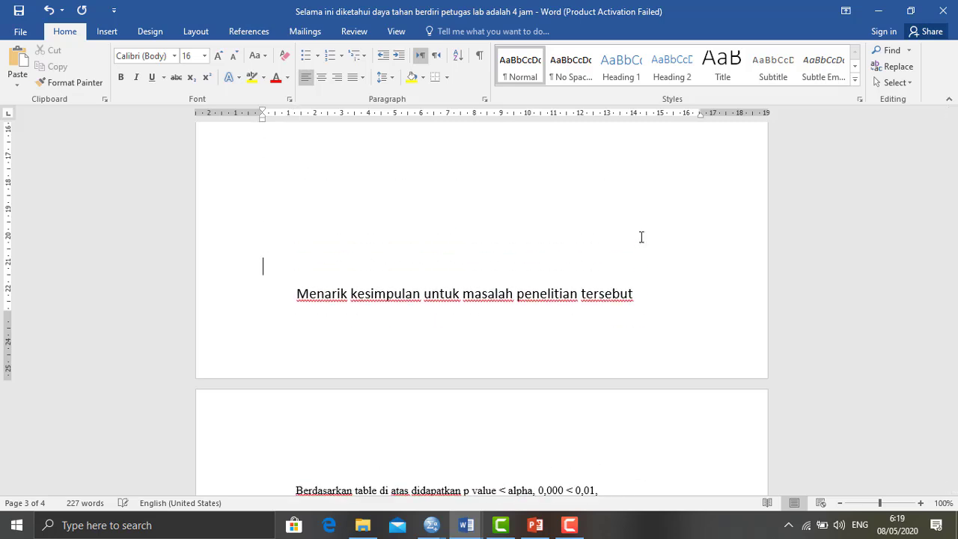
Step: Paste the Paired Samples Test table on the empty line below the heading "Menarik kesimpulan untuk masalah penelitian tersebut"
scroll(640, 237, down, 5)
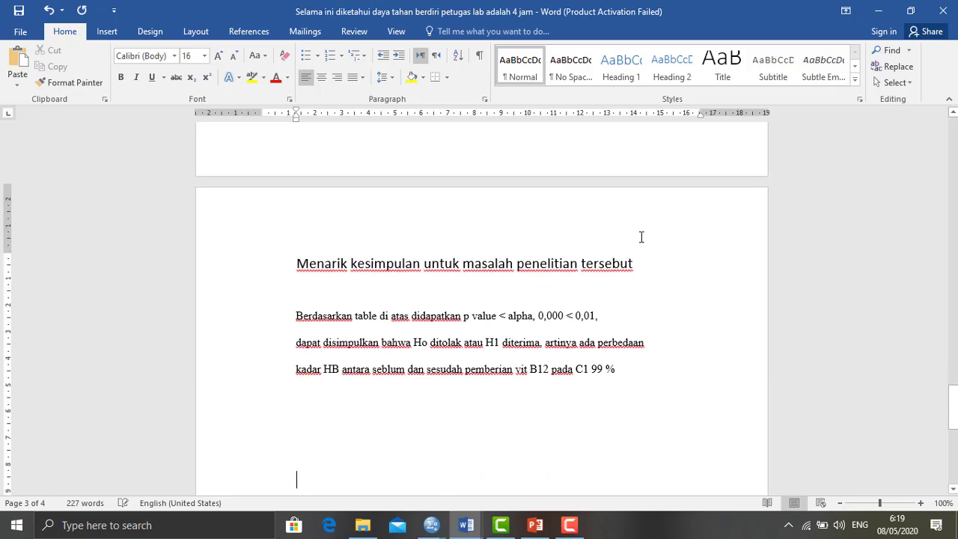
click(354, 286)
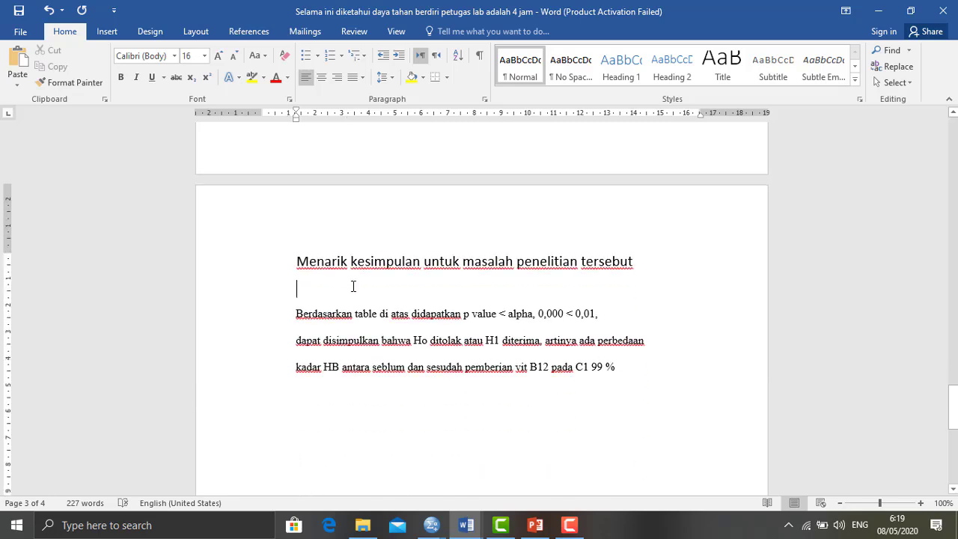
key(ctrl+v)
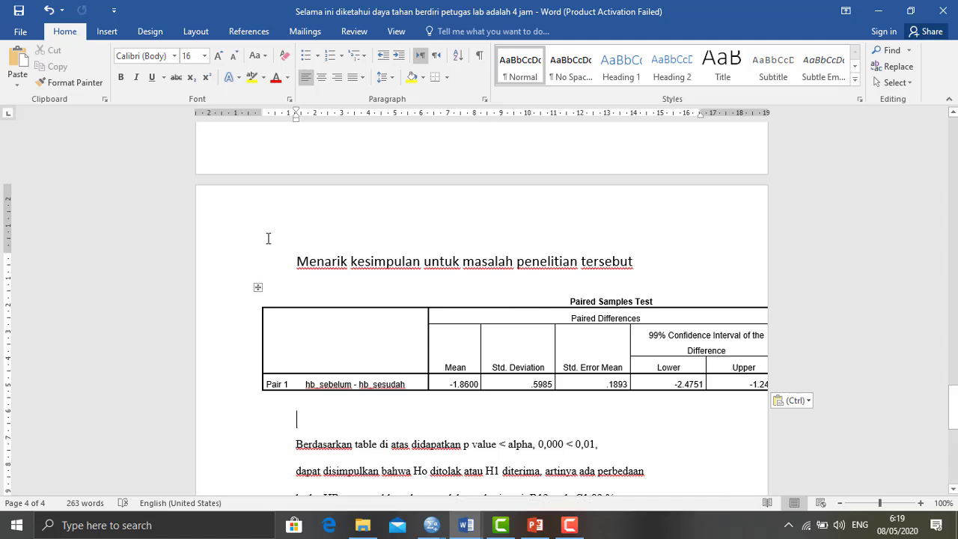
Step: Set the page orientation to landscape and shift the Paired Samples Test table left until all its columns fit on the page
click(161, 34)
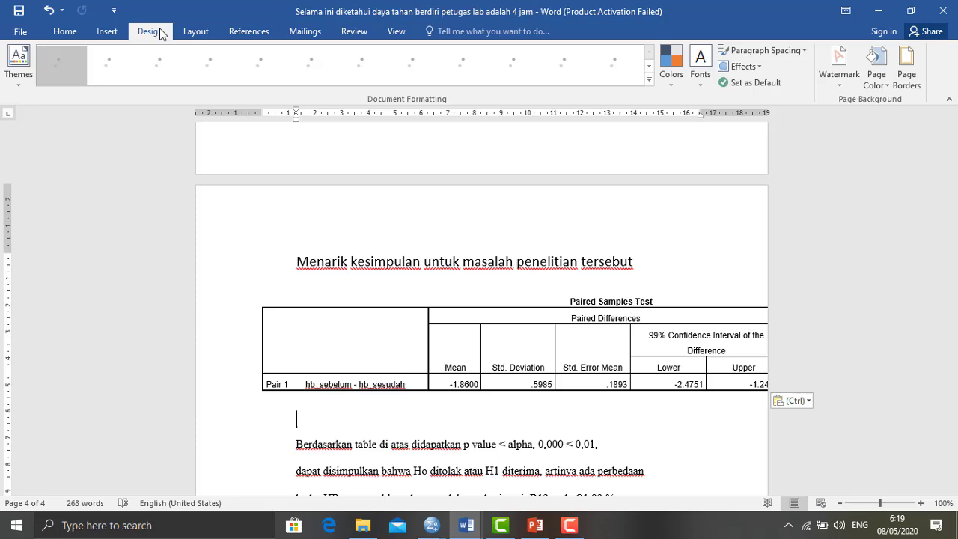
click(103, 36)
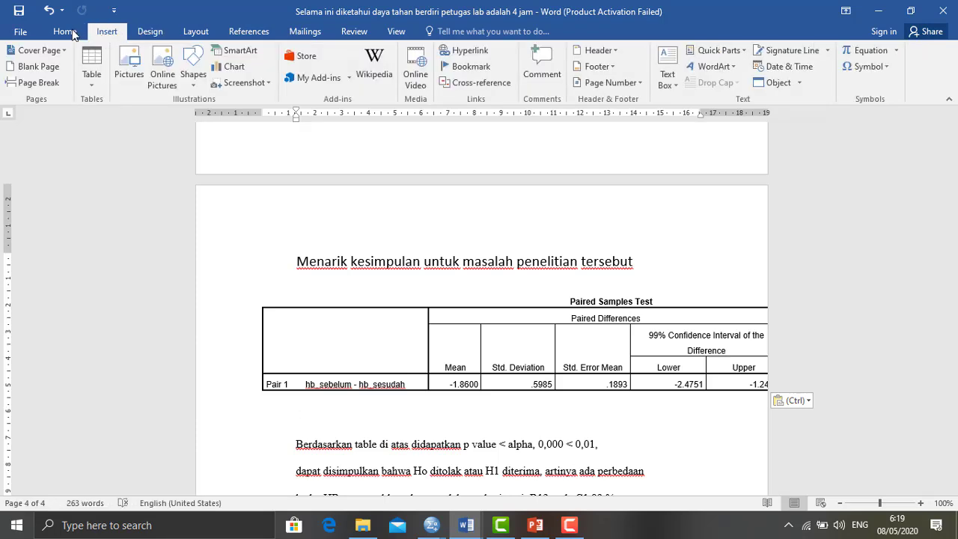
click(72, 34)
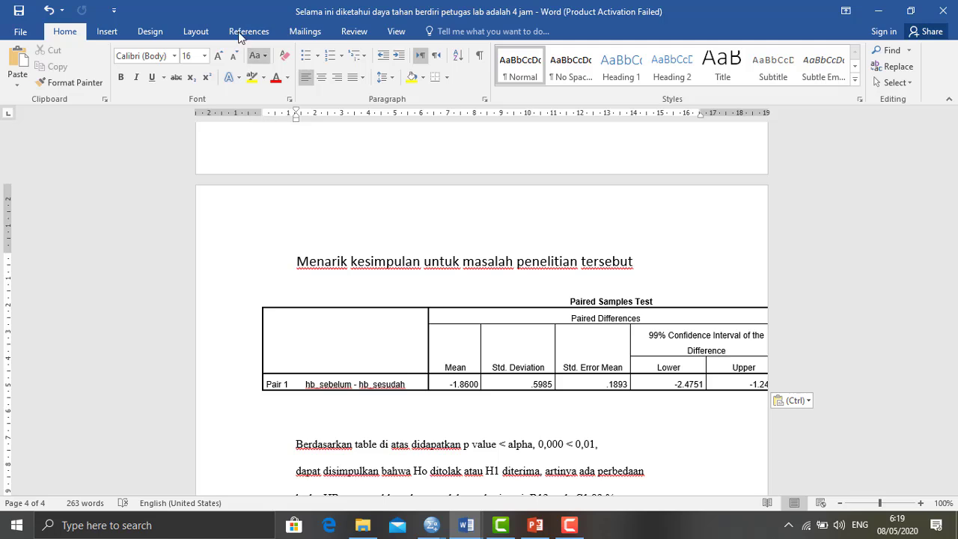
click(197, 31)
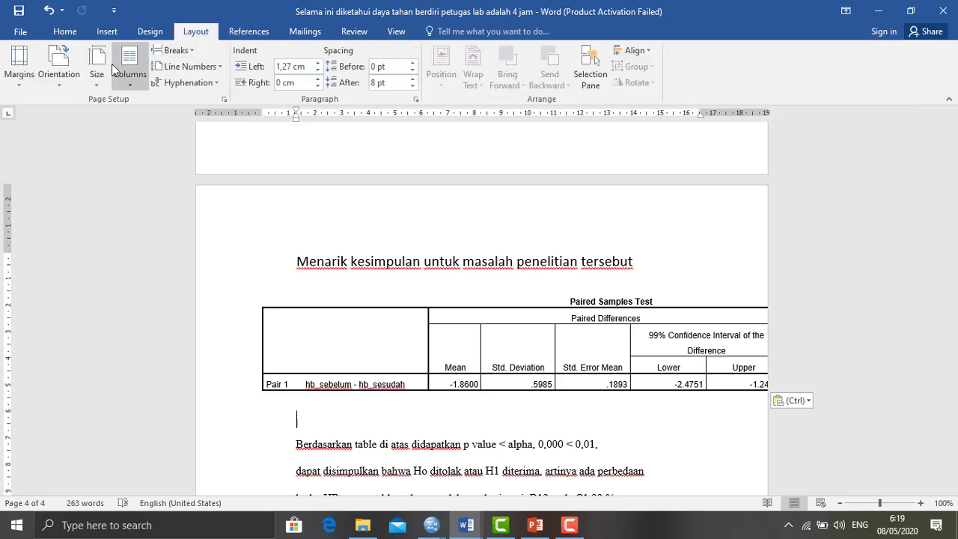
click(75, 84)
click(74, 138)
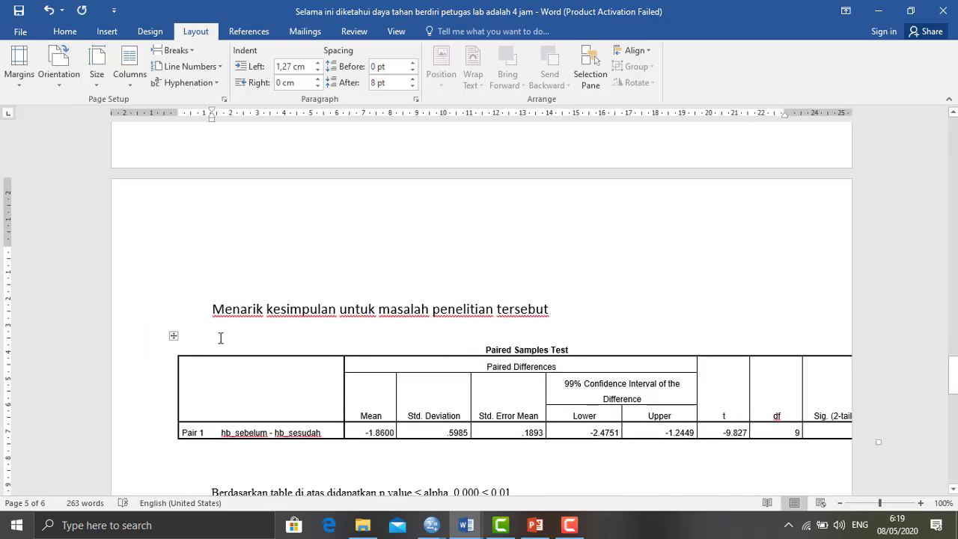
drag(172, 336, 128, 331)
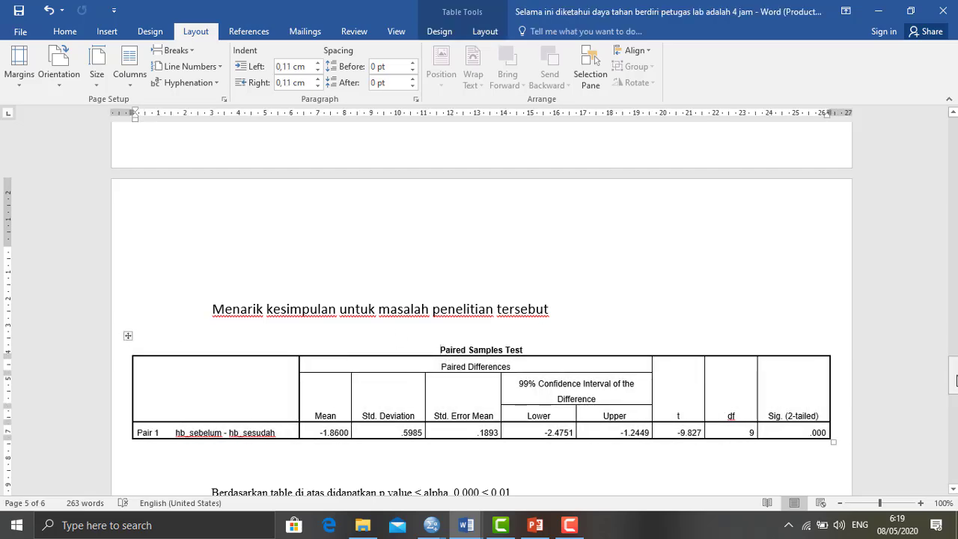
Step: Highlight the Sig. (2-tailed) value in the Paired Samples Test table to compare it with the conclusion text
drag(953, 373, 953, 395)
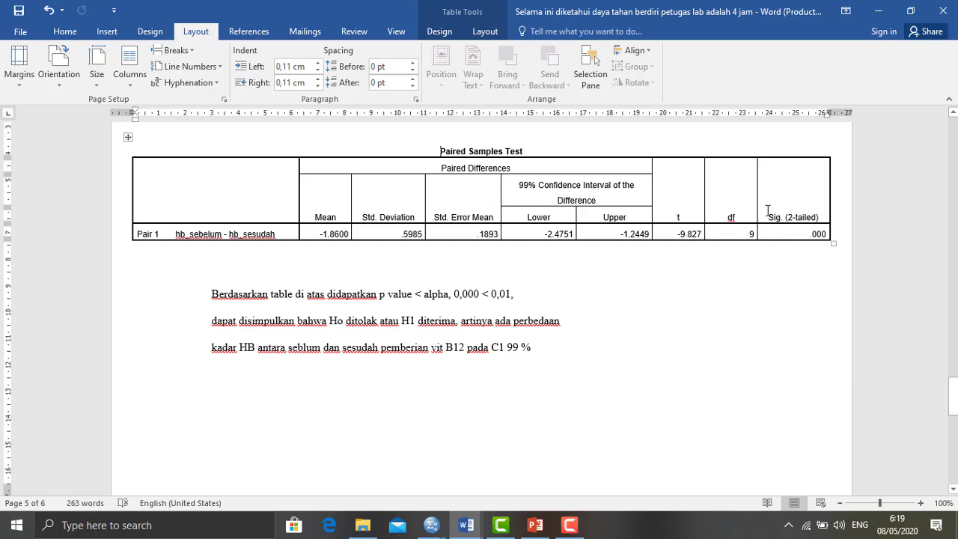
drag(778, 216, 819, 230)
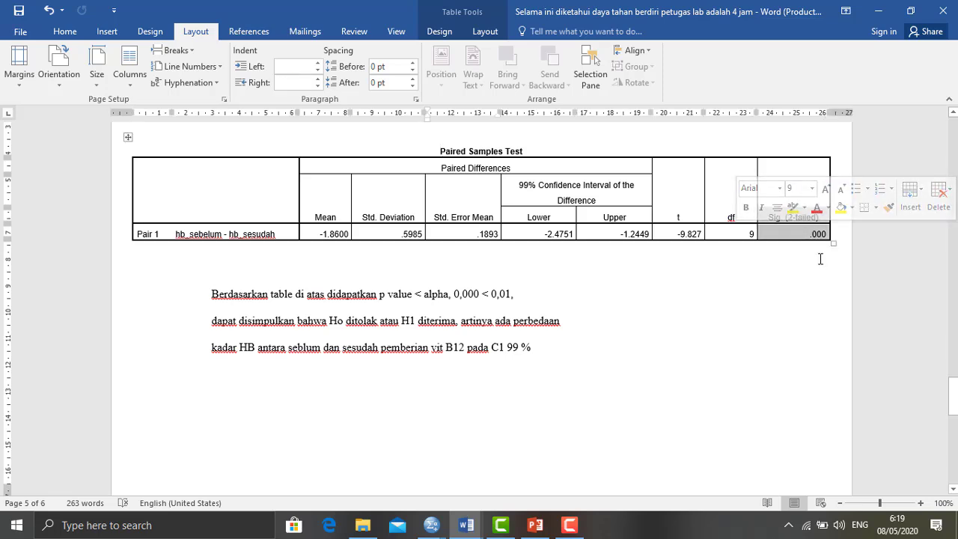
click(819, 251)
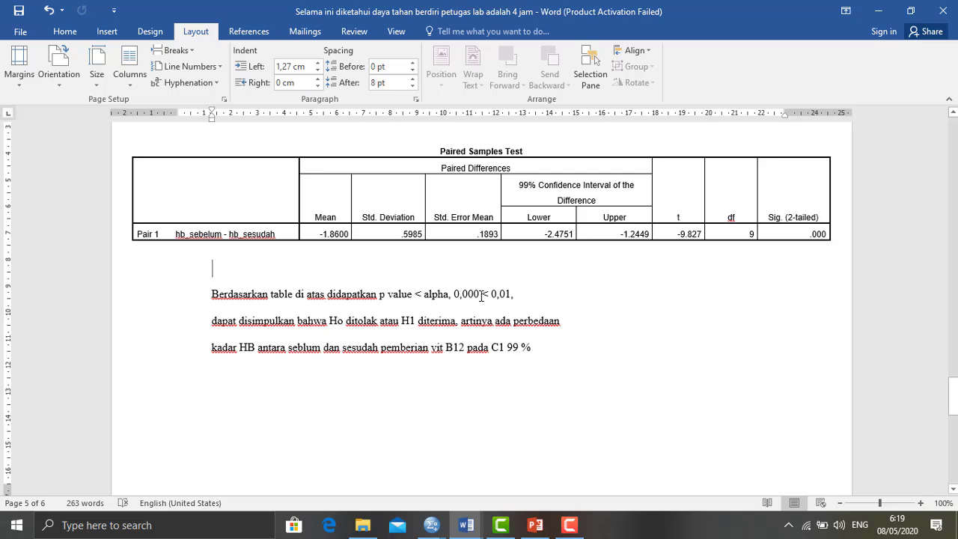
Step: Retype the less-than sign between "p value" and "alpha" in the first line of the conclusion
click(421, 295)
key(BackSpace)
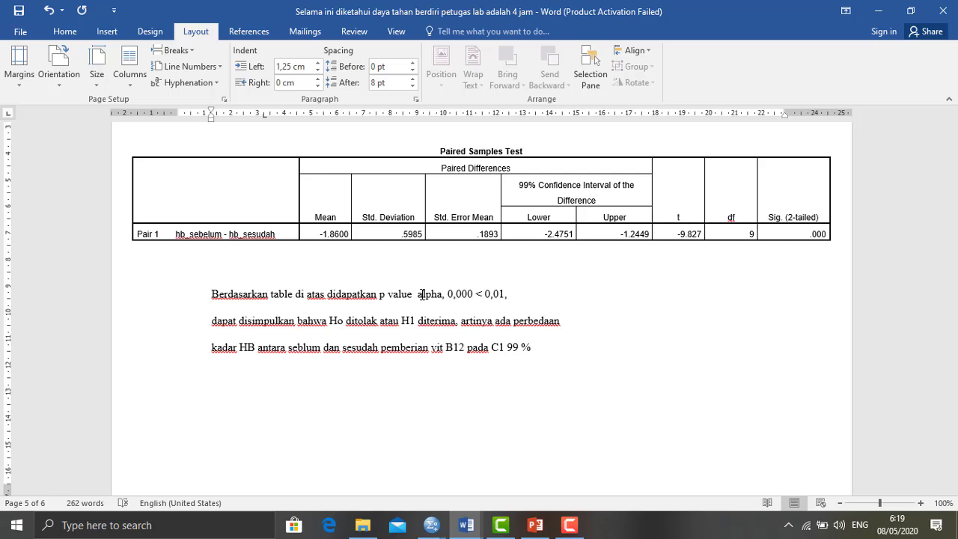
text(<)
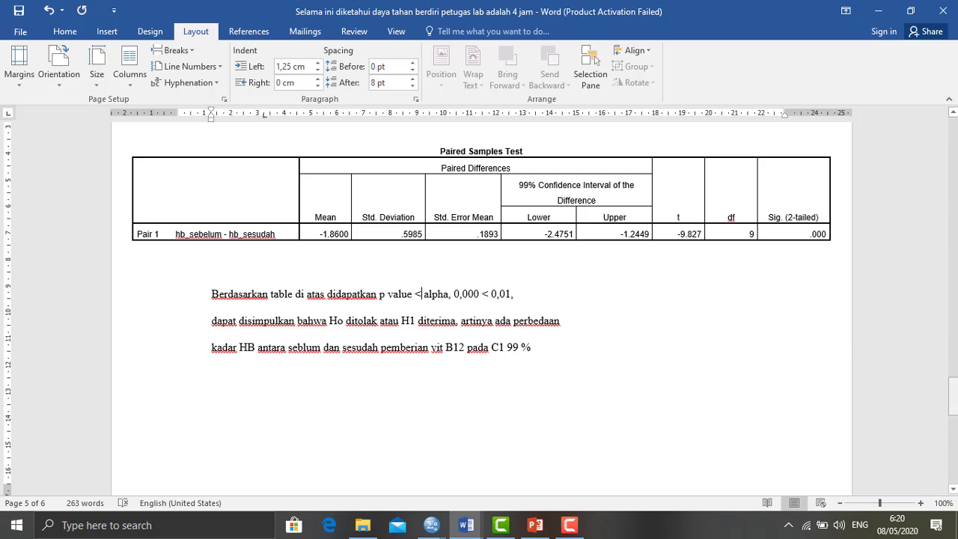
Step: Check the hypotheses on the first page and change "H1" to "Ha" in the conclusion paragraph
drag(953, 396, 953, 395)
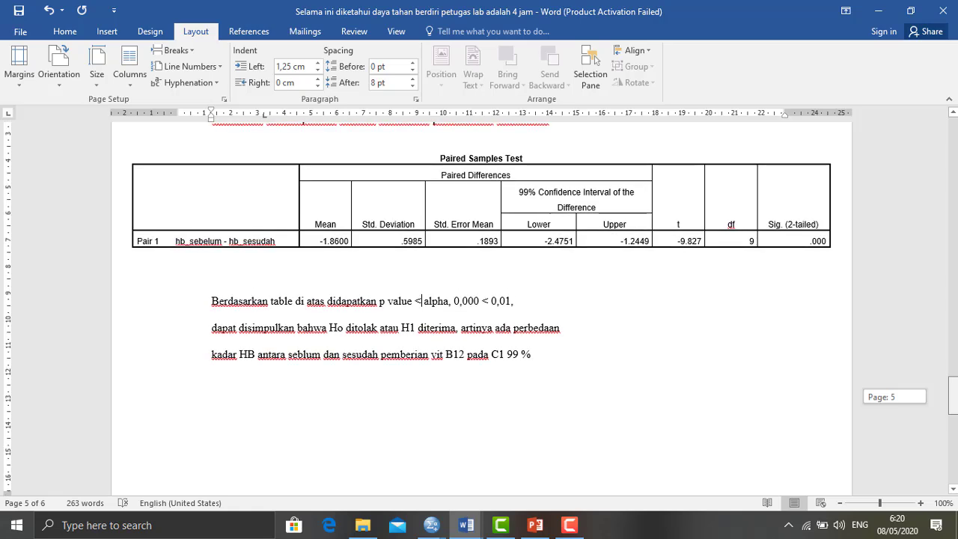
drag(953, 397, 953, 138)
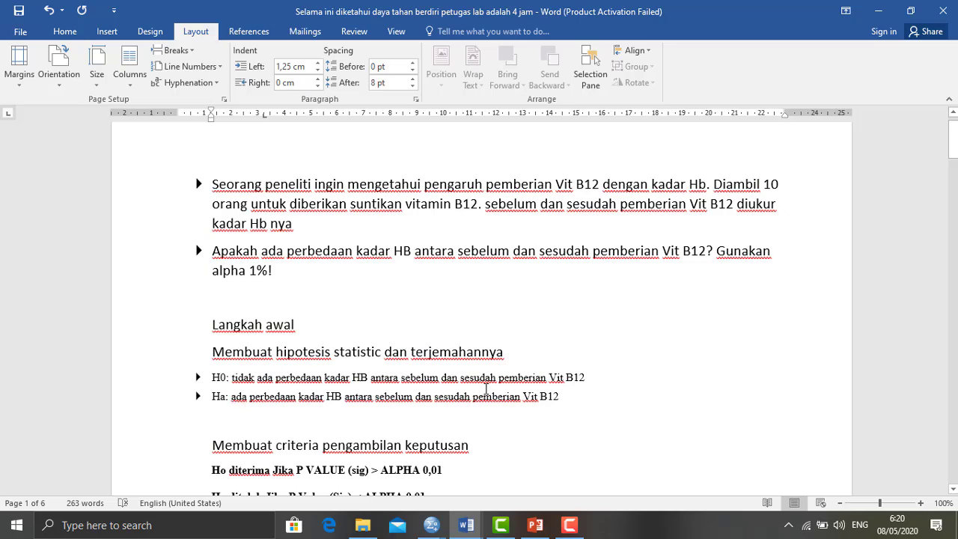
drag(952, 157, 951, 427)
click(421, 200)
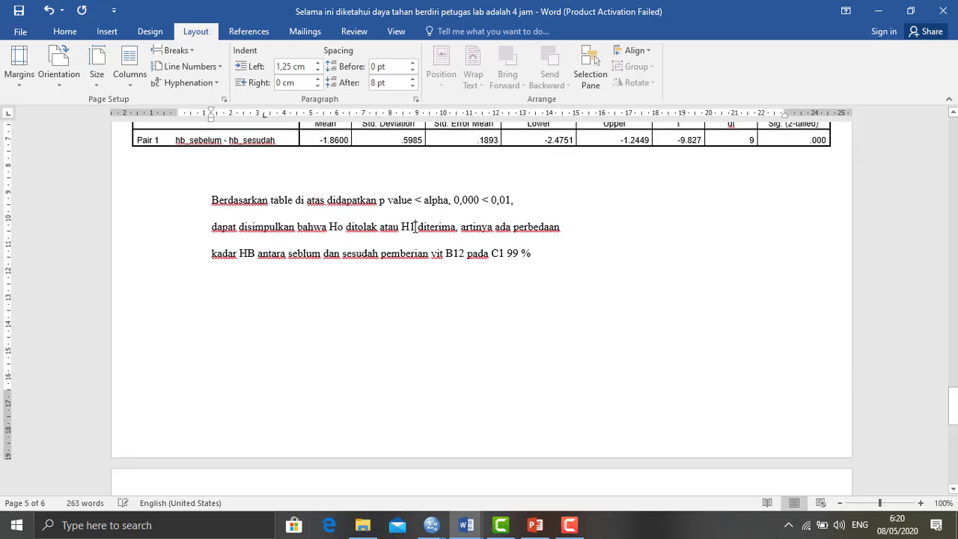
click(415, 227)
key(BackSpace)
text(a)
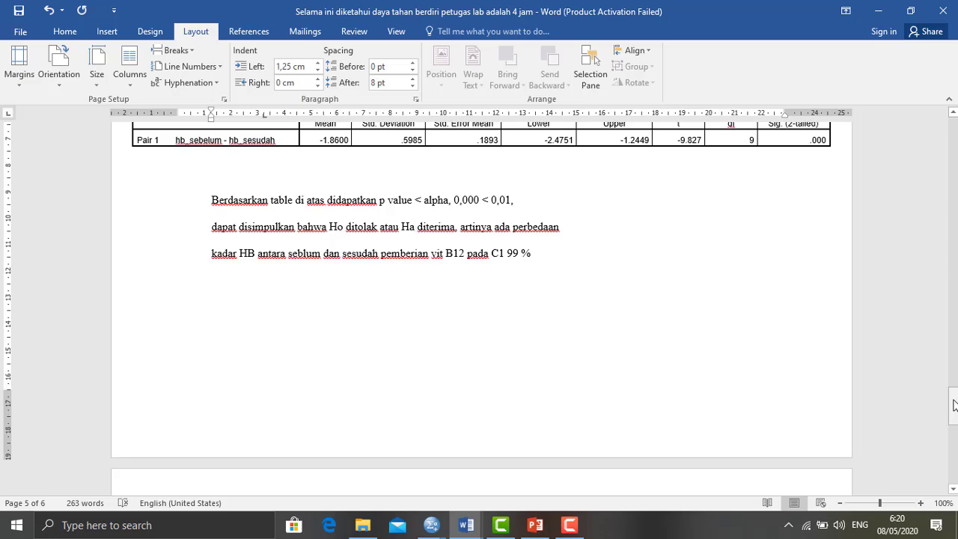
Step: Go back up to the Tests of Normality table and highlight its Shapiro-Wilk columns for review
scroll(955, 405, up, 2)
key(Page_Up)
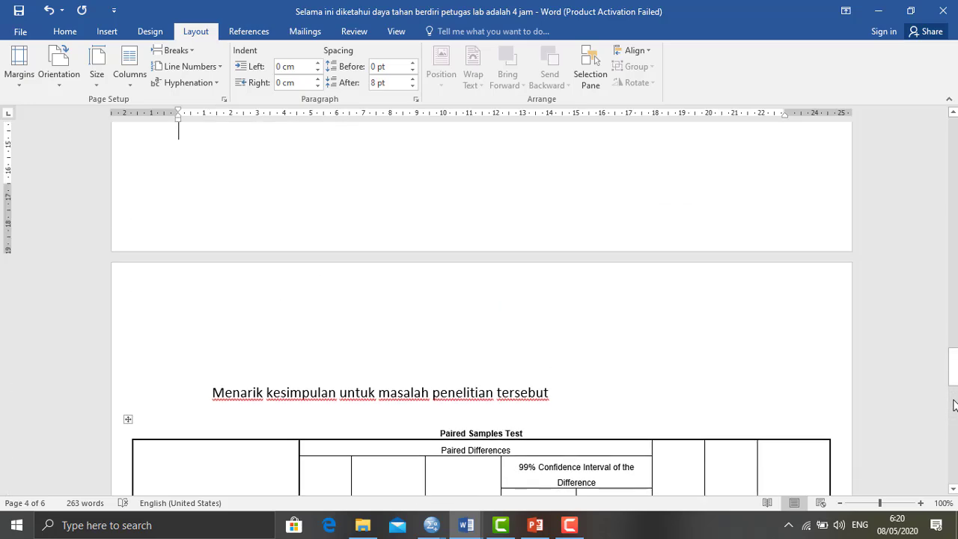
key(Up)
key(Up)
key(Up)
key(ctrl+m)
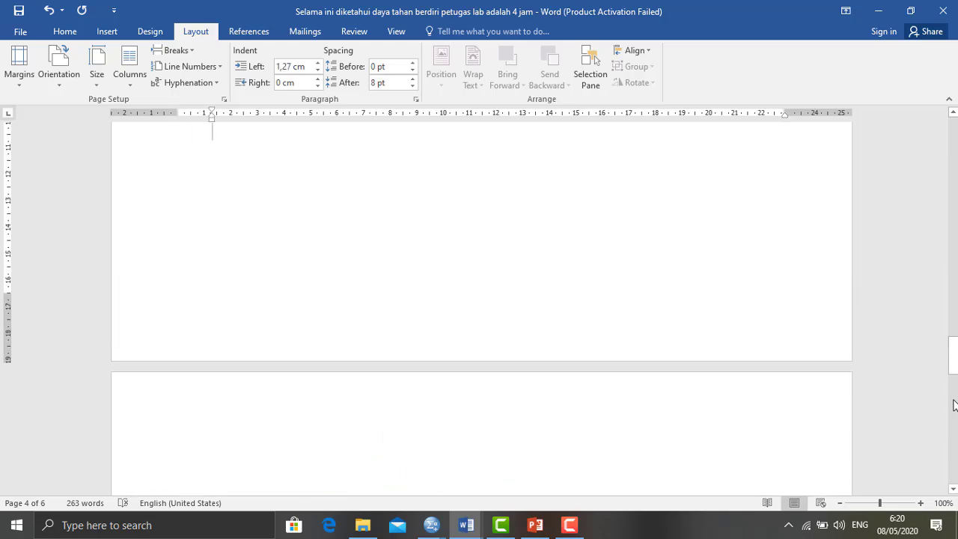
key(Up)
key(Up)
key(Up)
key(Up)
key(Up)
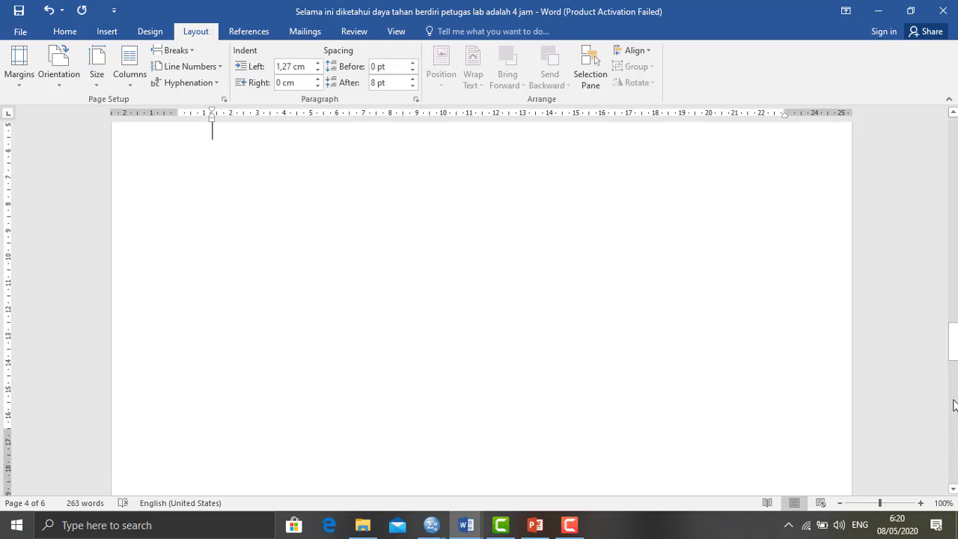
key(Up)
key(Up)
key(Up)
key(Up)
key(Up)
key(Up)
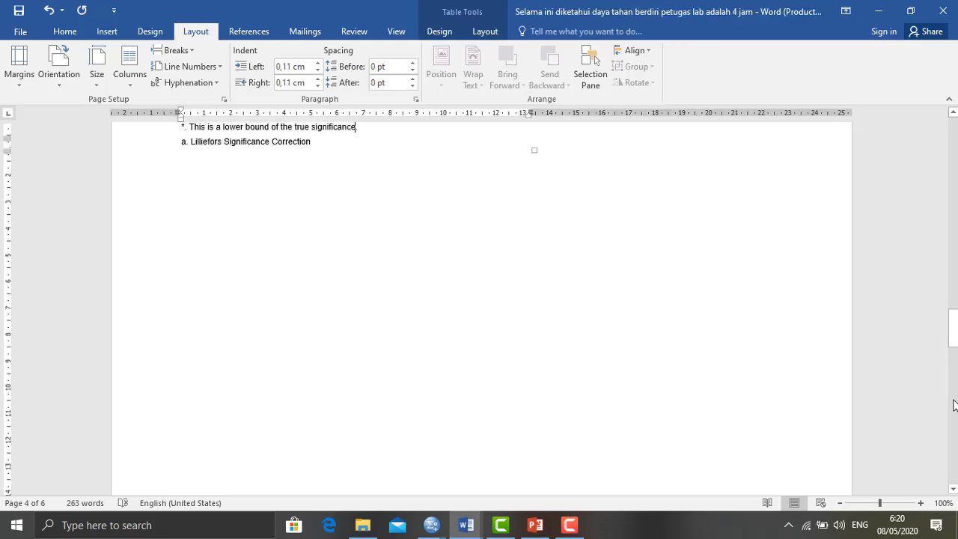
key(Up)
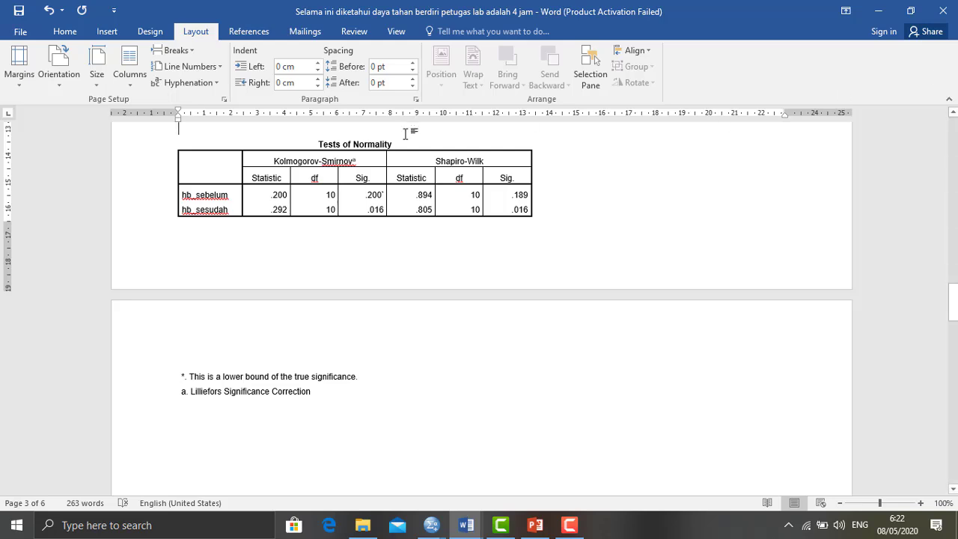
drag(424, 159, 518, 213)
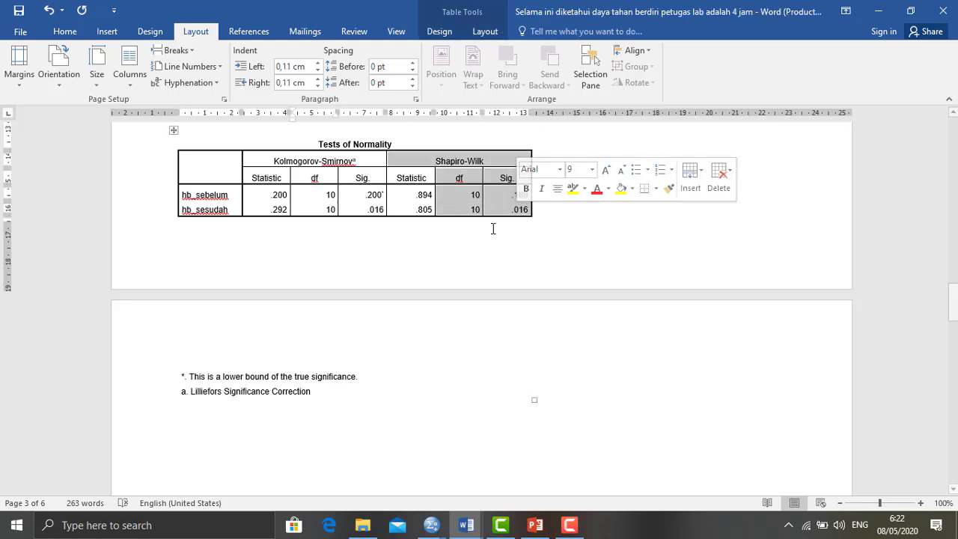
key(Right)
Step: Below the Tests of Normality notes, write the heading "Kriteria" with the lines "Normal jika sig > alpha" and "Tidak normal jika sig < alpha"
click(363, 417)
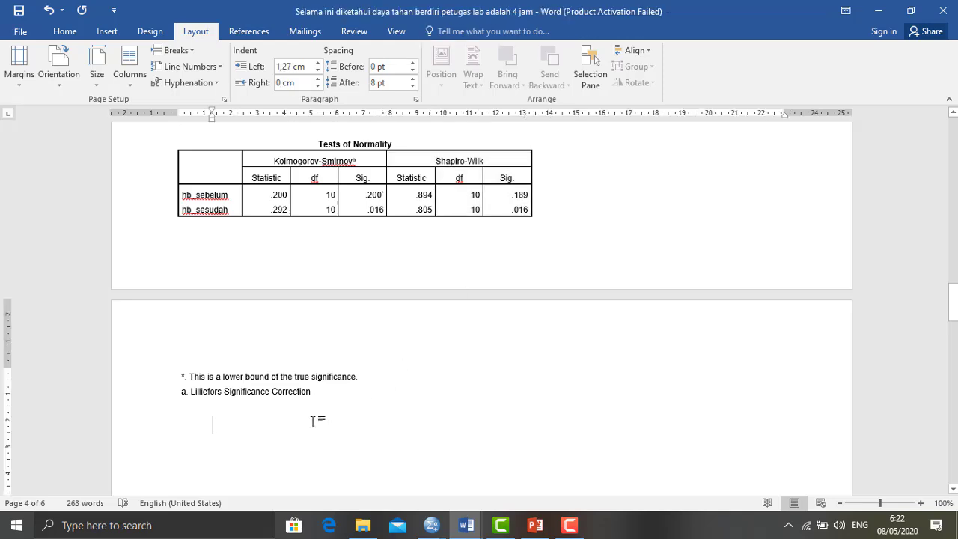
key(BackSpace)
text(kriteria)
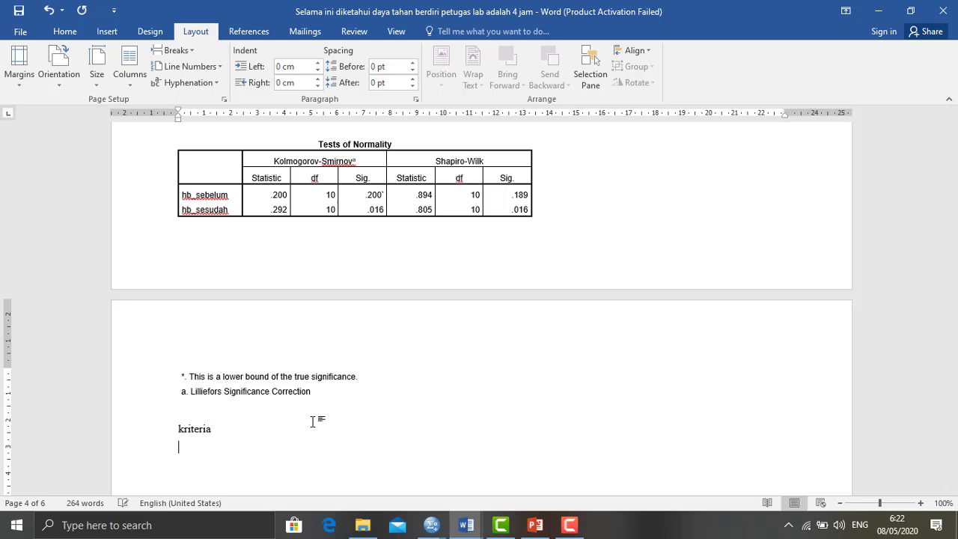
key(Caps_Lock)
text(NO)
key(BackSpace)
key(Caps_Lock)
text(ormal j)
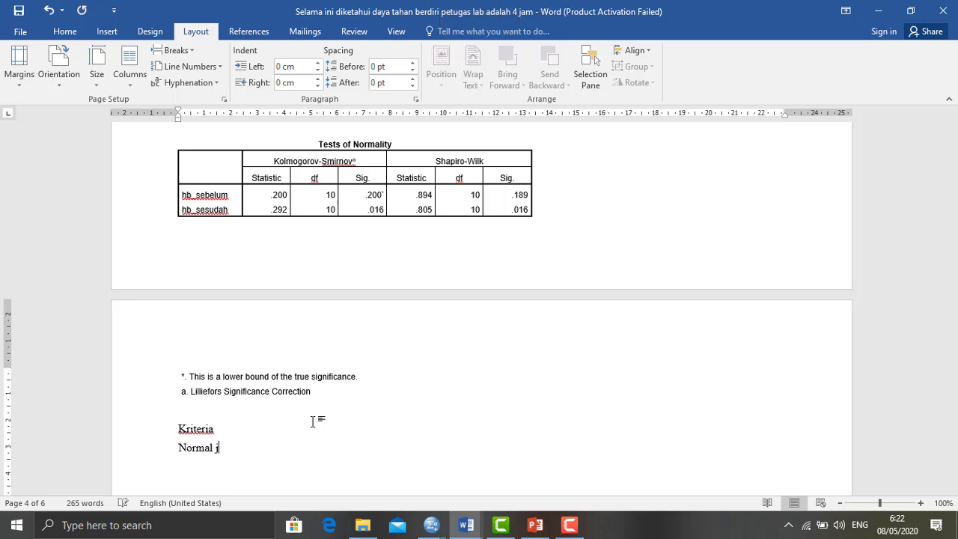
text(ika sig > alpha)
key(Return)
text(tidak n)
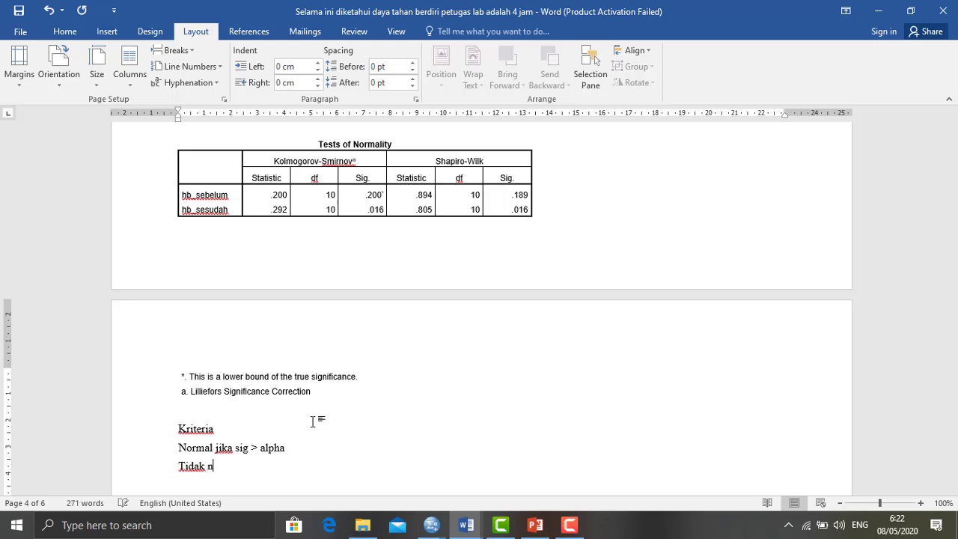
text(ormal jika sig < alpha)
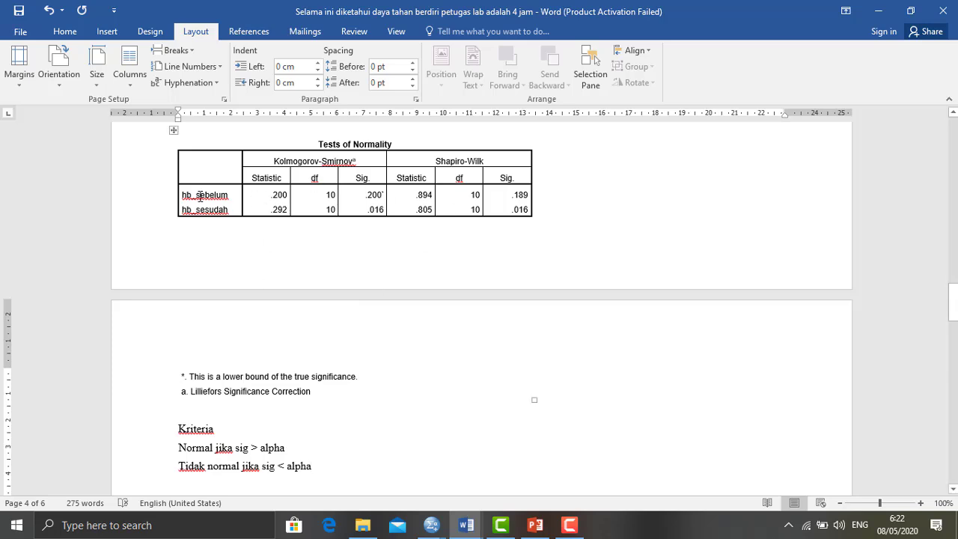
Step: Beside the "Normal jika sig > alpha" line, enter the Shapiro-Wilk comparisons "0.189 > 0.01" and "0.016 >0.01", separated by a row of dots
click(331, 439)
drag(505, 197, 528, 201)
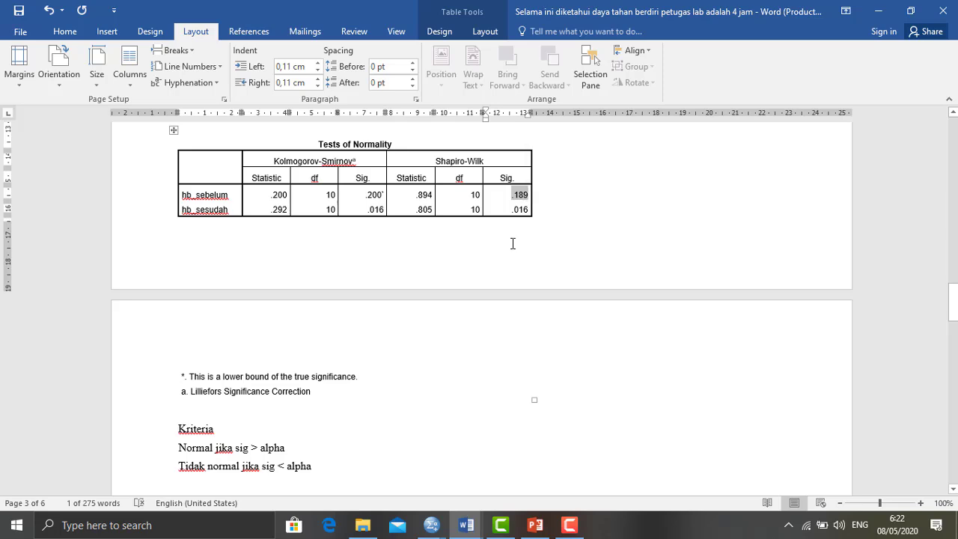
click(380, 444)
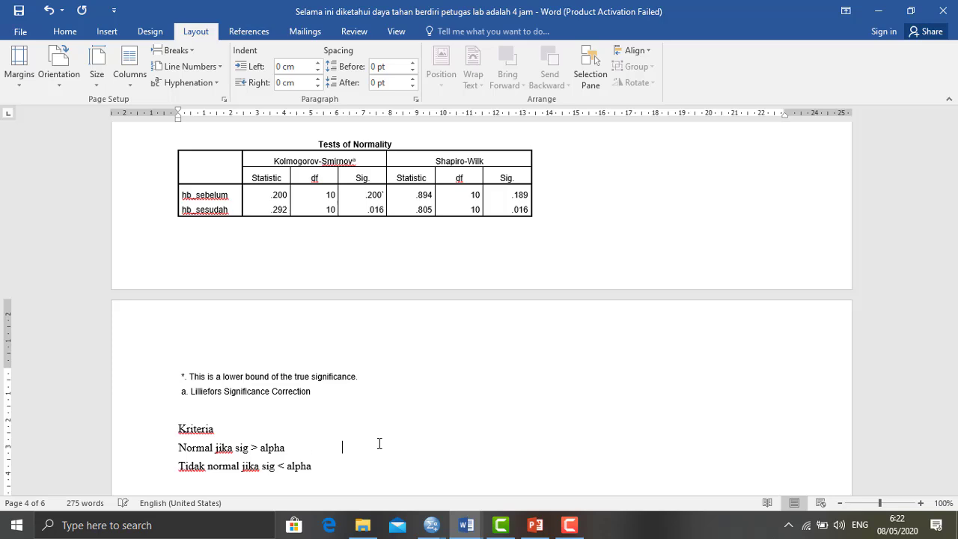
text(0.189 < 0.01........................0.016)
click(433, 449)
key(BackSpace)
text(> )
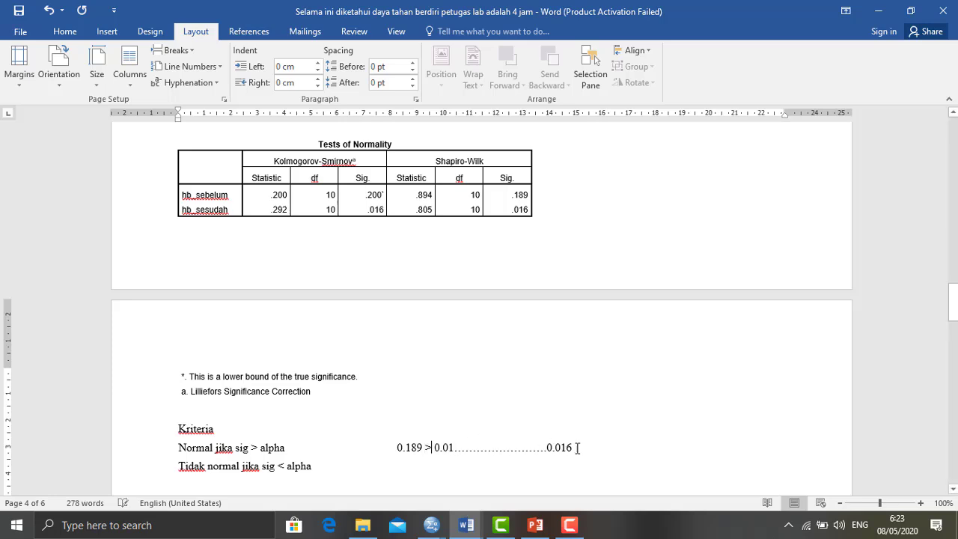
text(>)
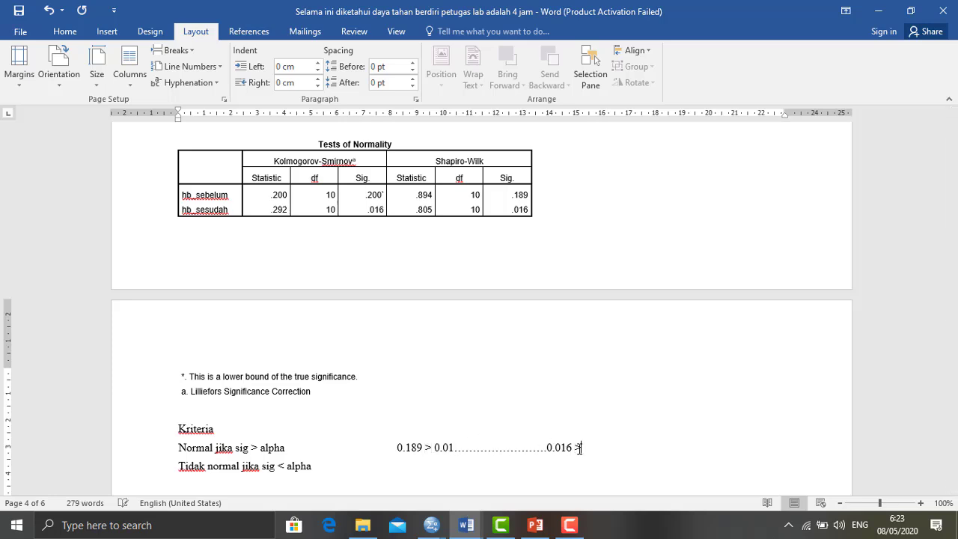
text(0.01)
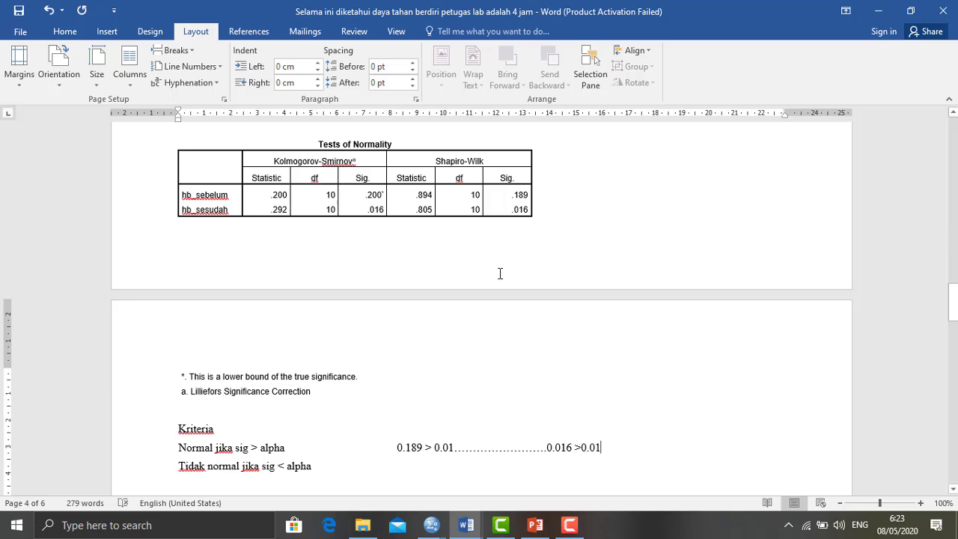
Step: Shade the two comparisons "0.189 > 0.01" and "0.016 >0.01" in yellow
drag(419, 451, 399, 448)
click(452, 449)
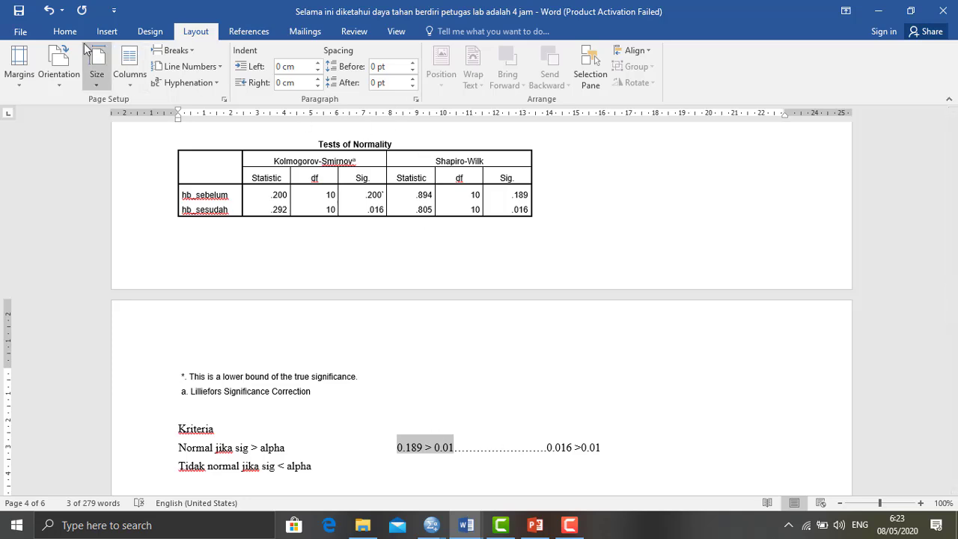
click(65, 31)
click(412, 79)
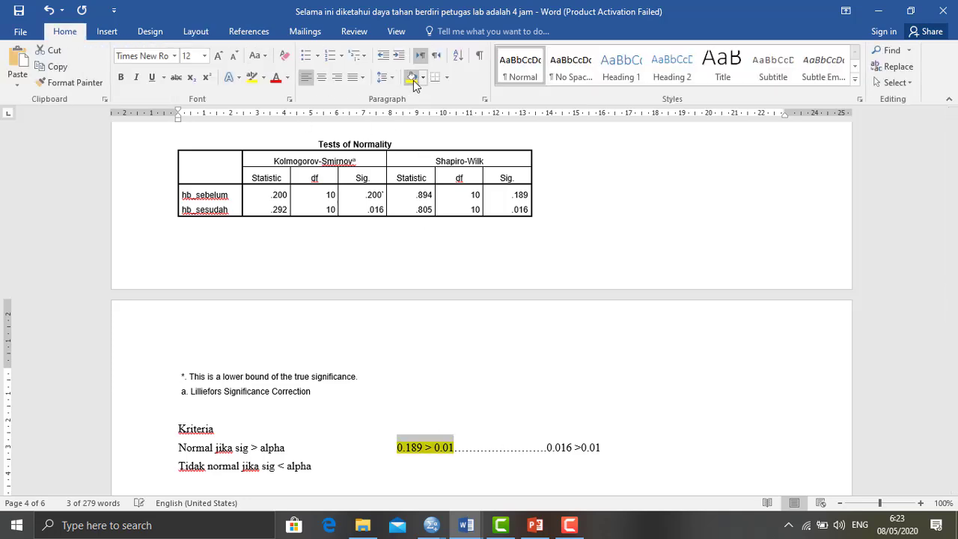
click(440, 460)
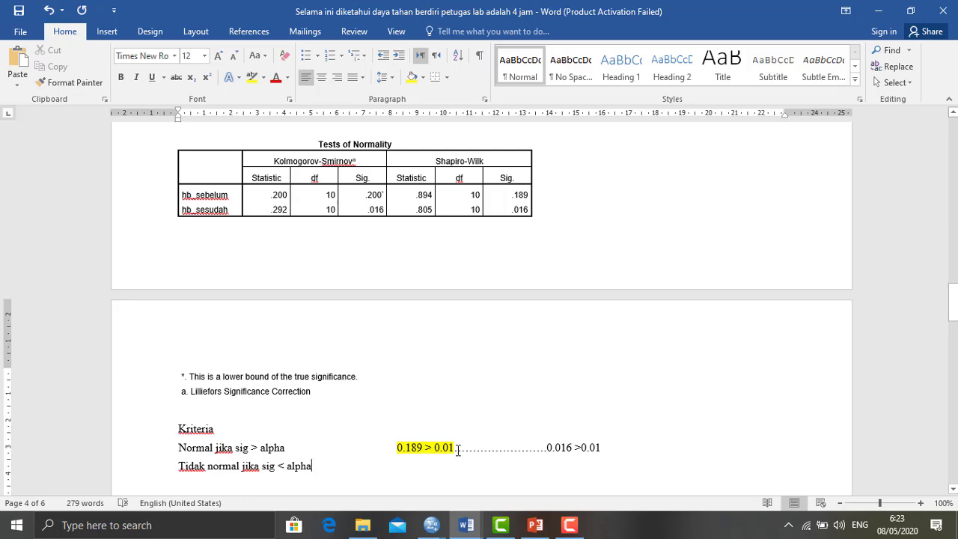
drag(548, 448, 599, 449)
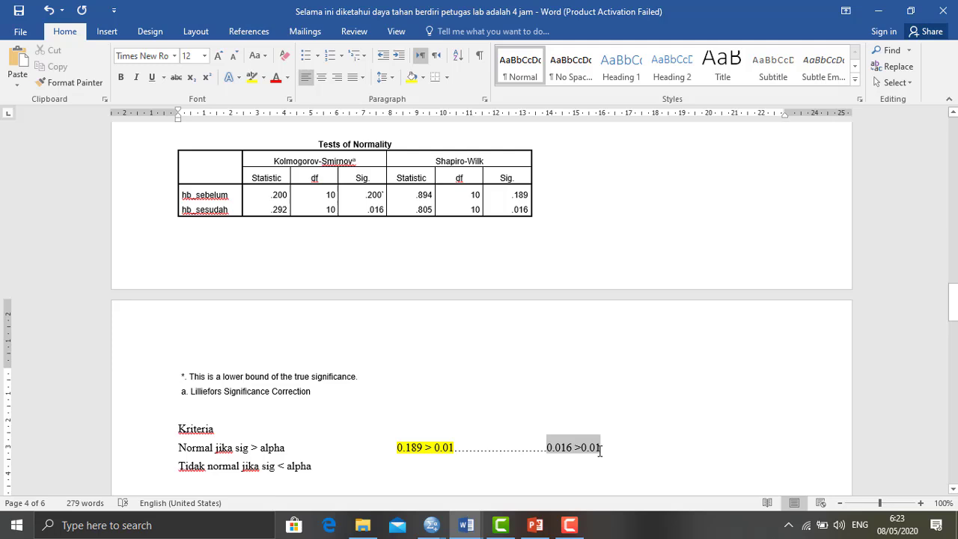
click(410, 77)
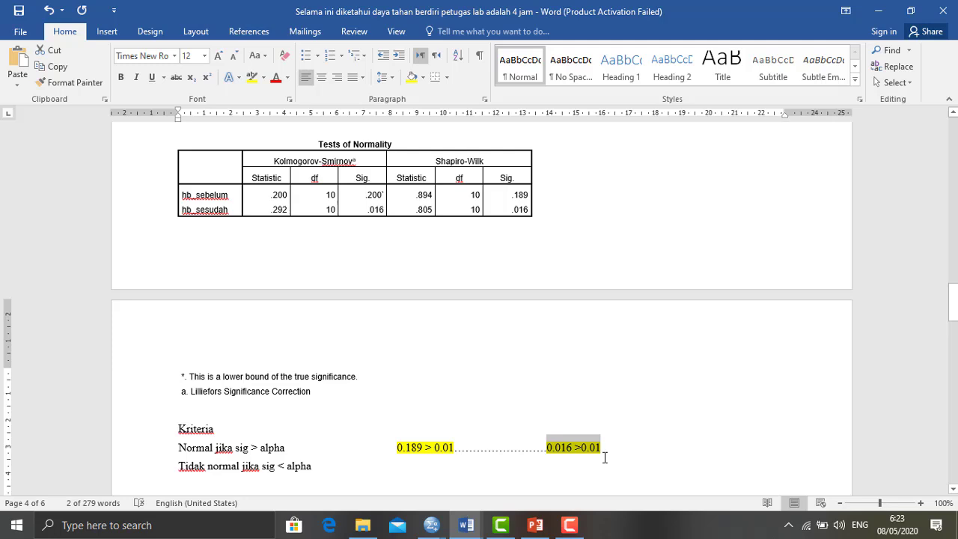
key(Down)
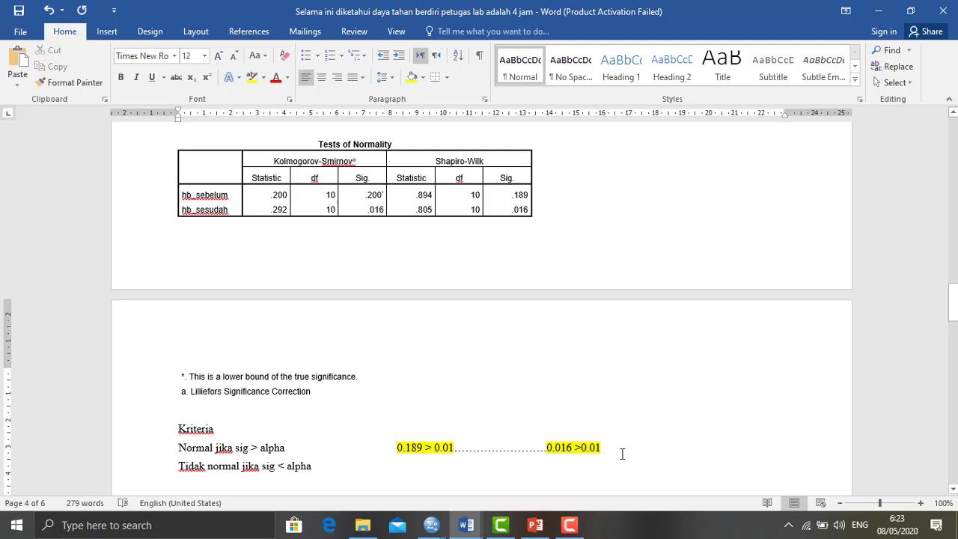
key(Down)
key(Down)
key(Down)
key(Down)
key(Down)
key(Down)
key(Down)
key(Down)
key(Down)
key(Down)
key(Down)
key(Down)
key(Down)
key(Down)
key(Down)
key(Down)
key(Down)
key(Down)
key(Down)
key(Down)
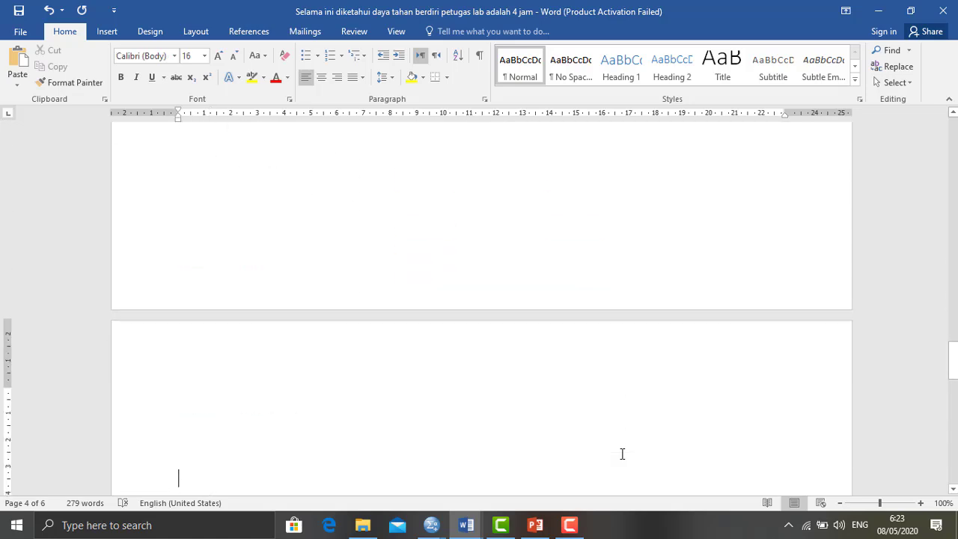
key(Down)
key(Down)
key(Down)
key(Down)
key(Down)
key(Down)
key(Down)
key(Down)
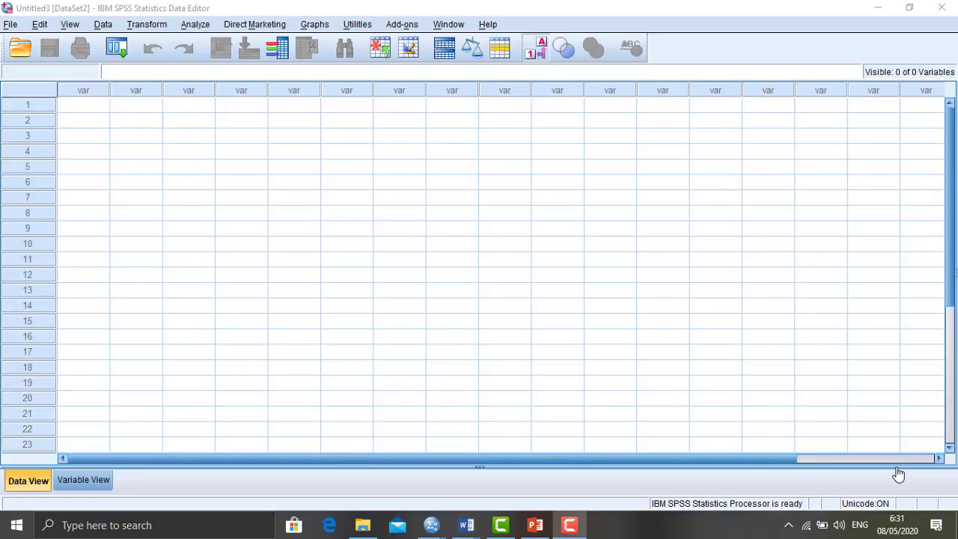
Step: Switch to the 2 MEAN INDEPENDEN PowerPoint presentation and review slides 2 to 4, highlighting "Tidak berkorelasi (independen)" under the two-sample comparison
click(535, 525)
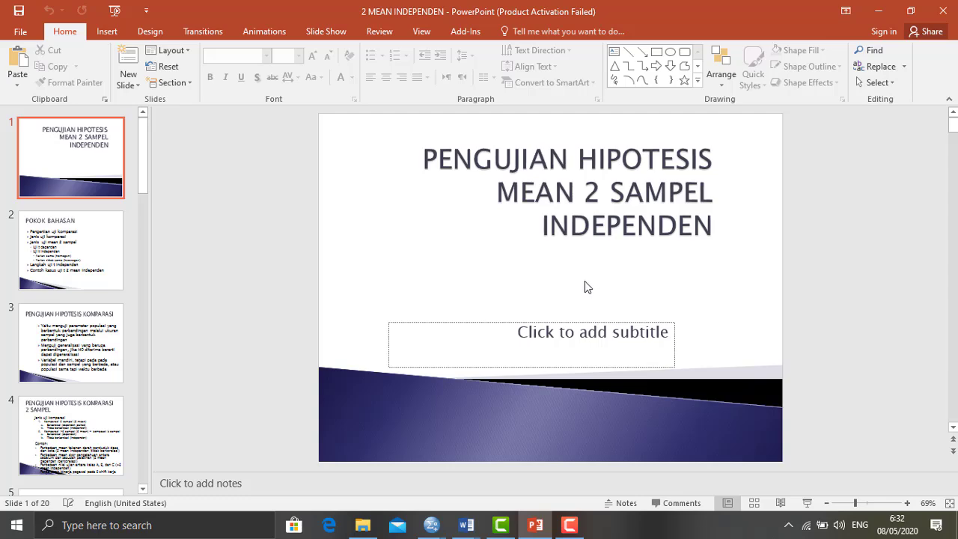
click(83, 250)
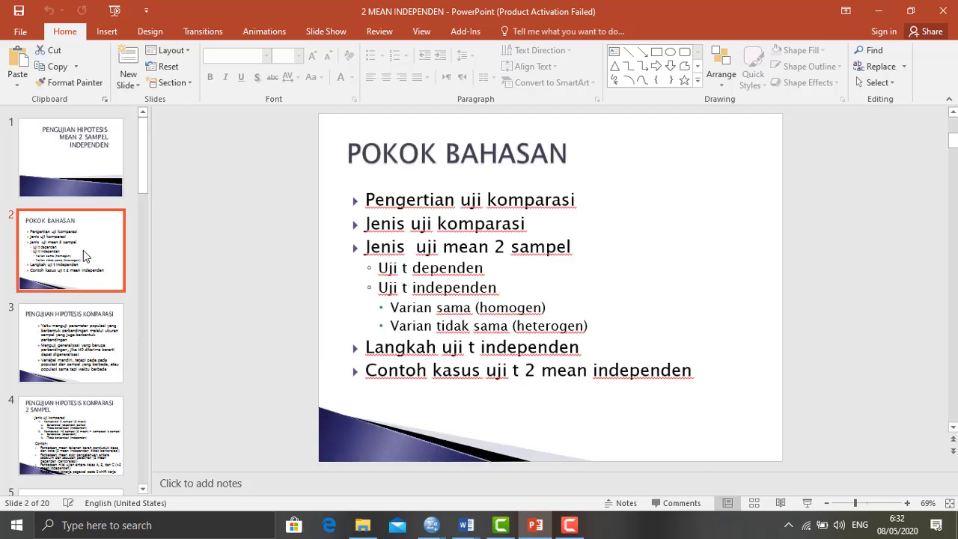
key(Down)
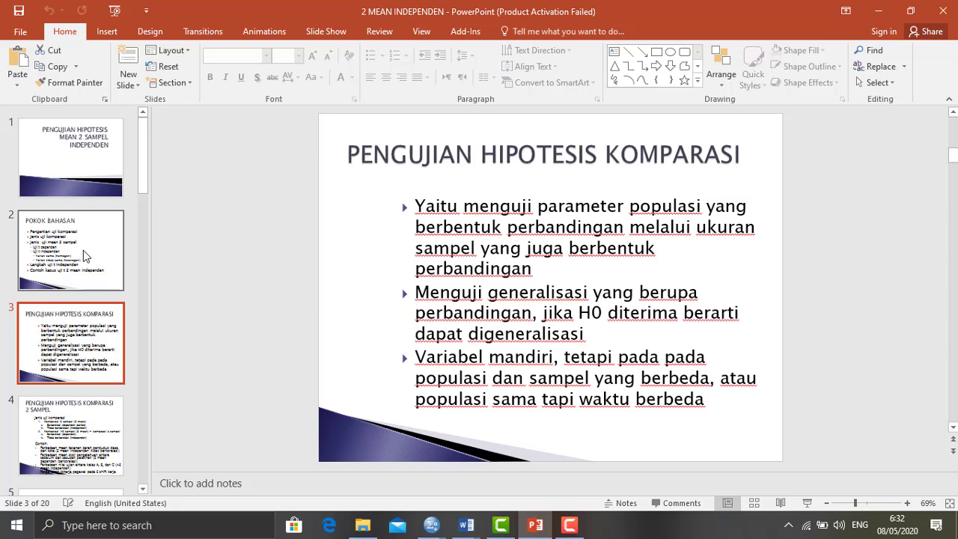
key(Up)
key(Down)
key(Down)
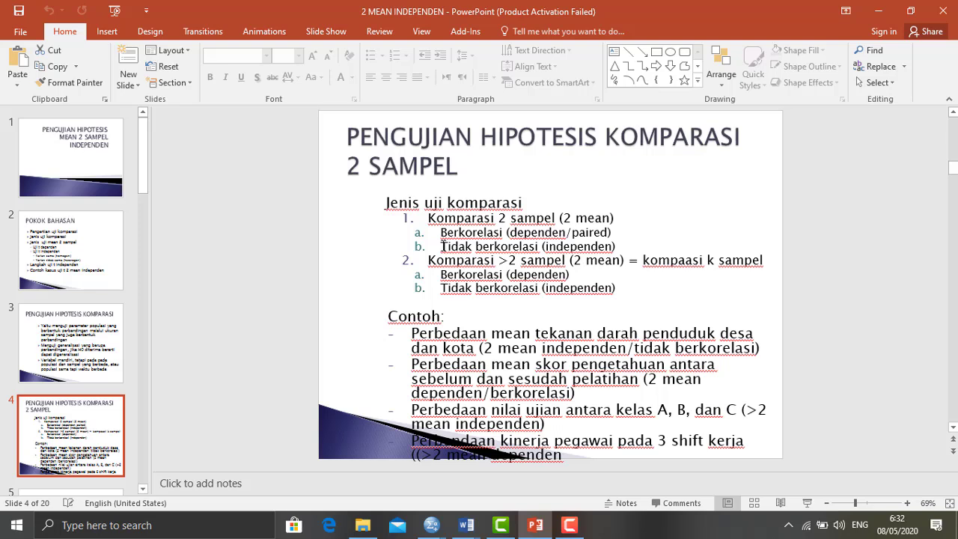
drag(442, 246, 620, 249)
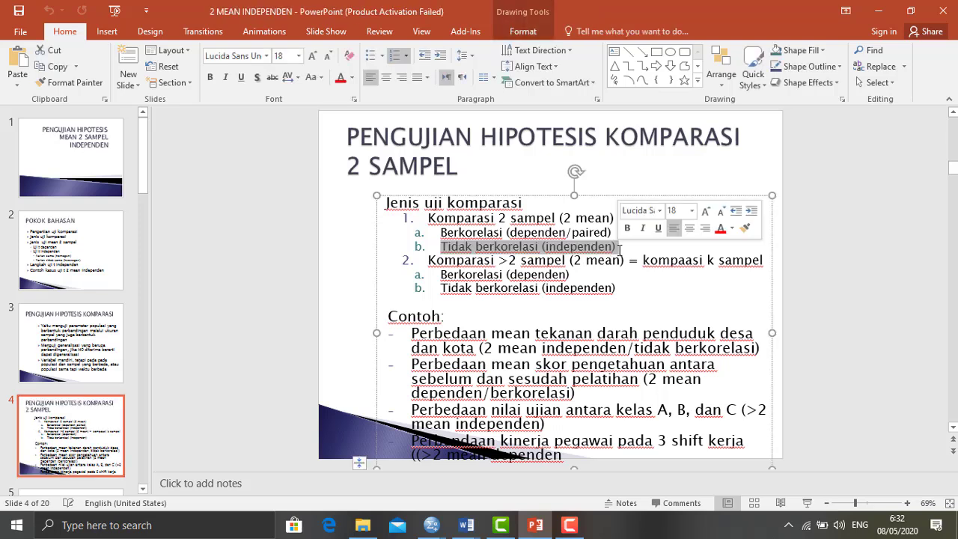
click(95, 427)
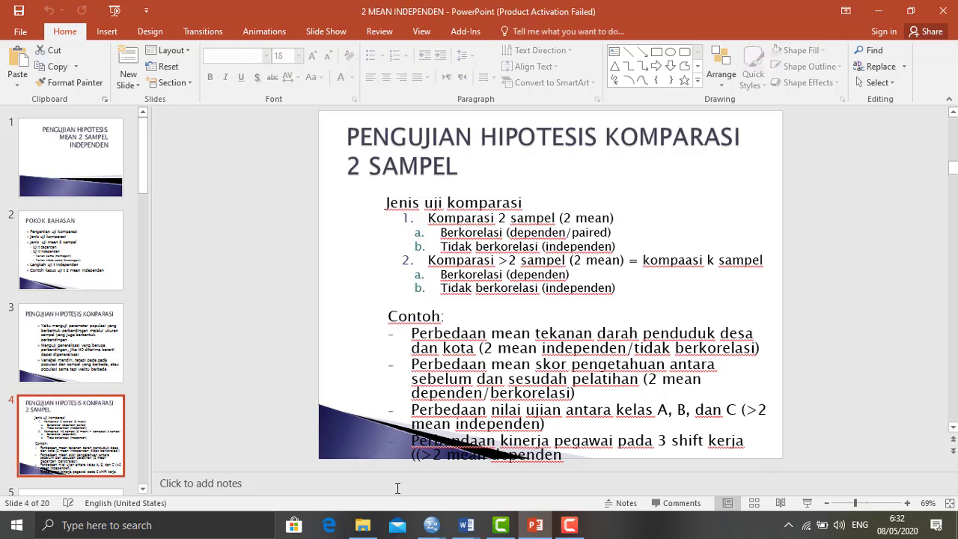
Step: Switch to the PAIRED SAMPLE Word document and read the training-method case on page 1 through its Standar and Baru data table
mouse_move(469, 530)
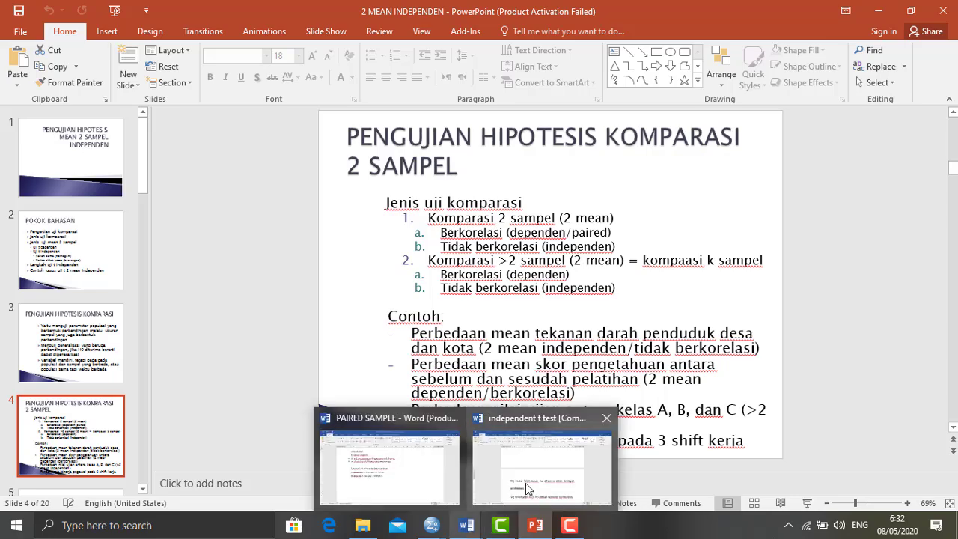
click(413, 486)
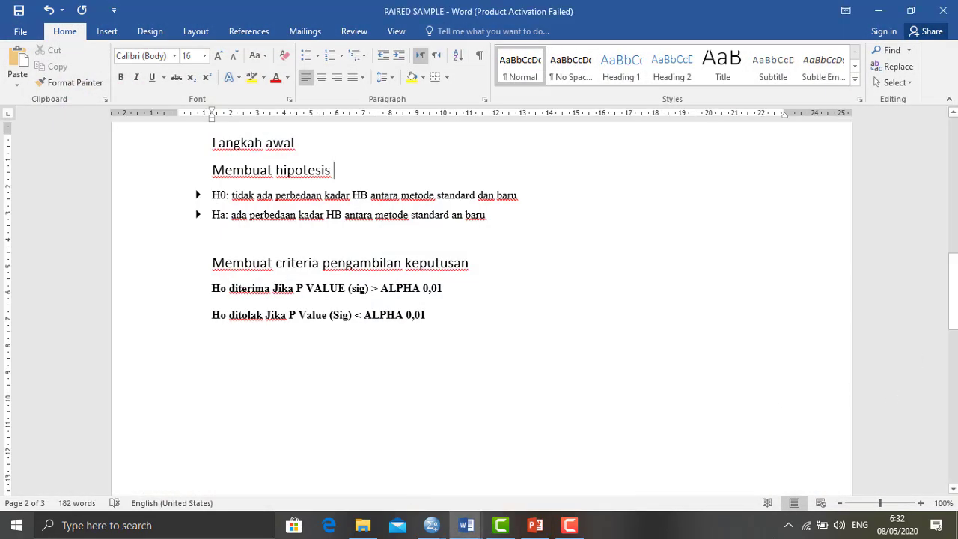
drag(952, 292, 953, 153)
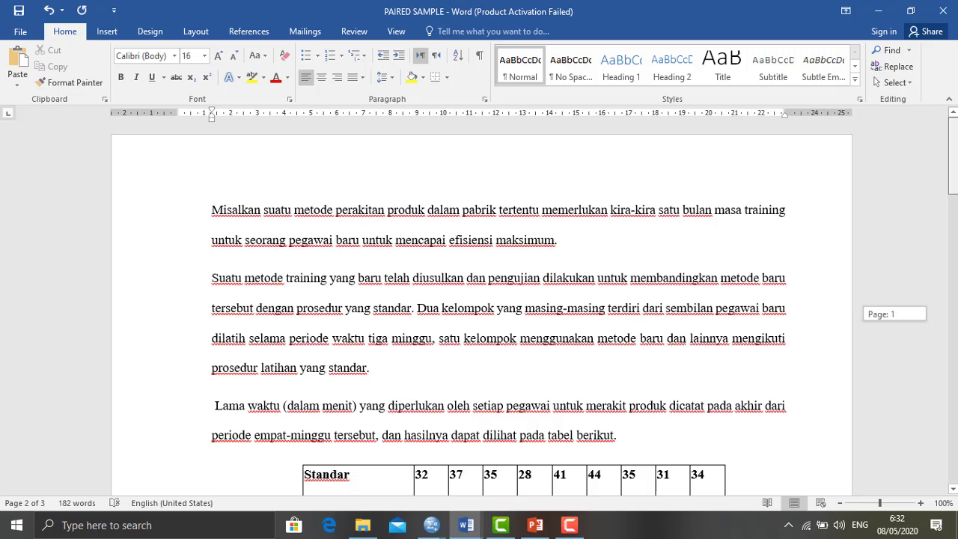
drag(955, 5, 956, 6)
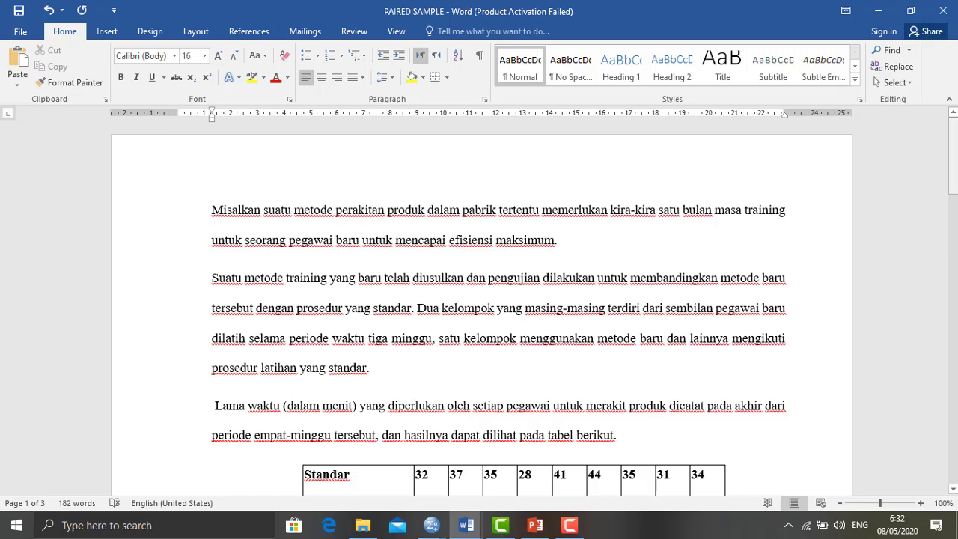
drag(953, 156, 953, 176)
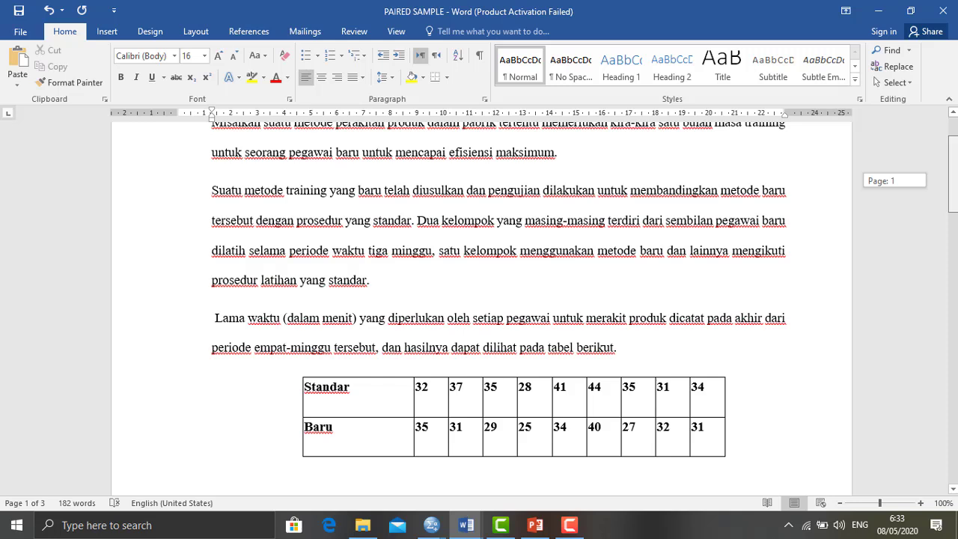
Step: Examine the Standar and Baru assembly times in the data table on page 1
drag(952, 174, 953, 173)
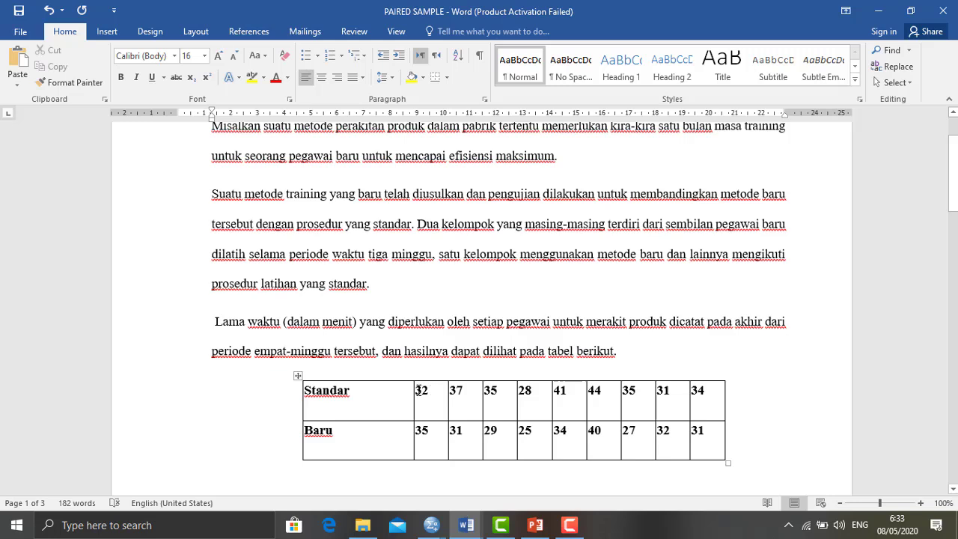
drag(418, 390, 711, 446)
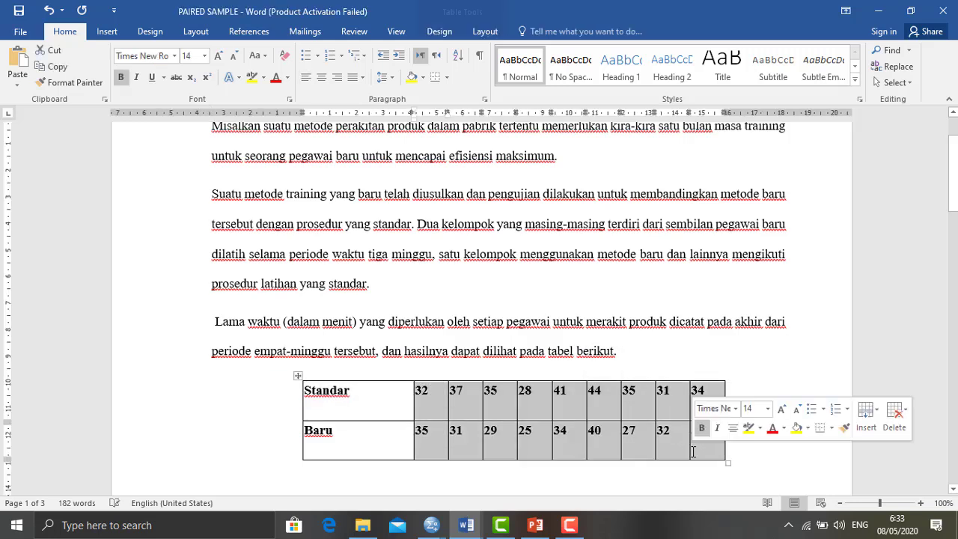
click(745, 352)
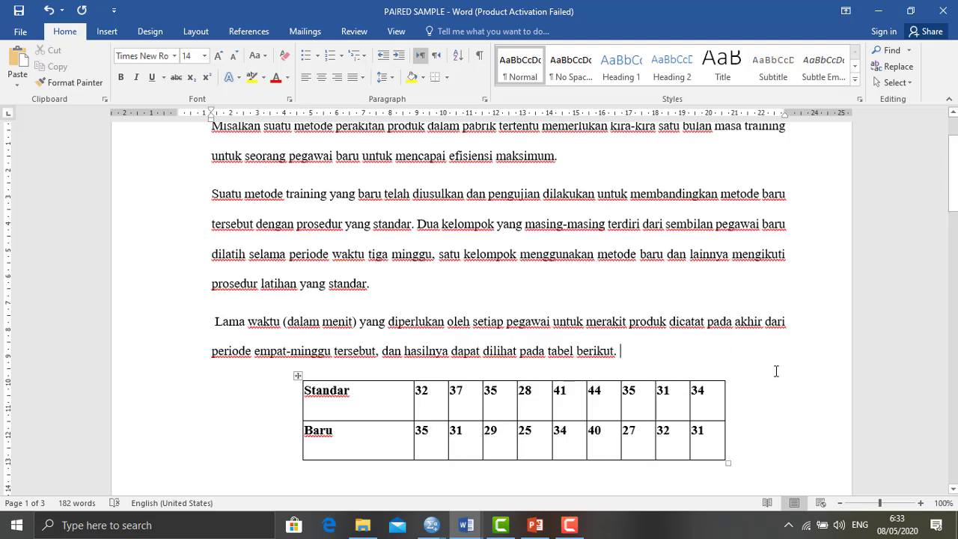
key(Down)
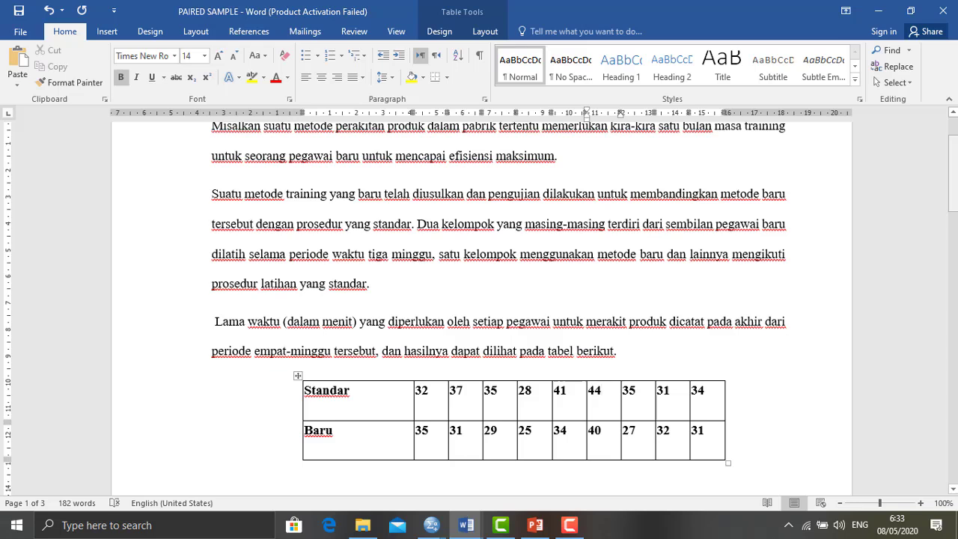
Step: Delete "kadar HB" from the H0 line under "Membuat hipotesis" on page 2
drag(953, 174, 953, 259)
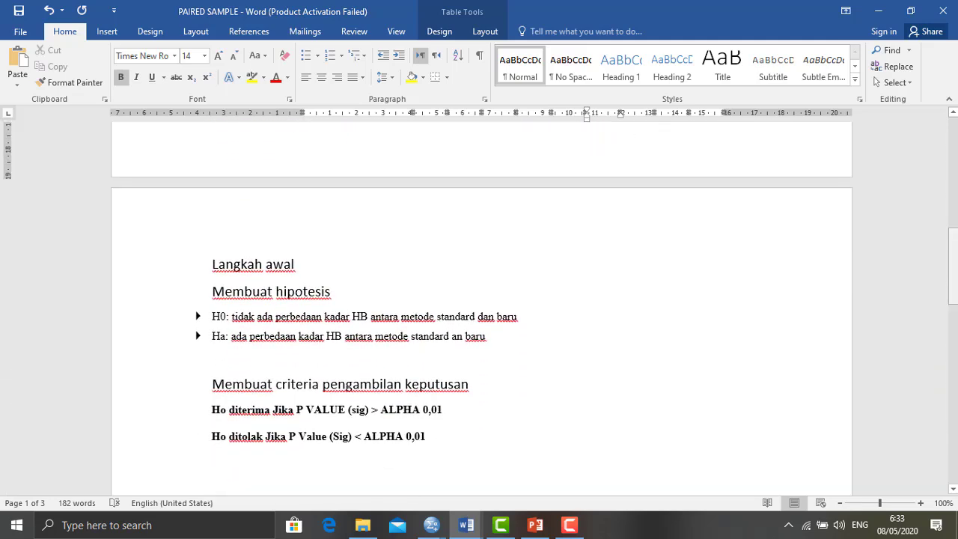
click(373, 320)
key(BackSpace)
key(BackSpace)
key(BackSpace)
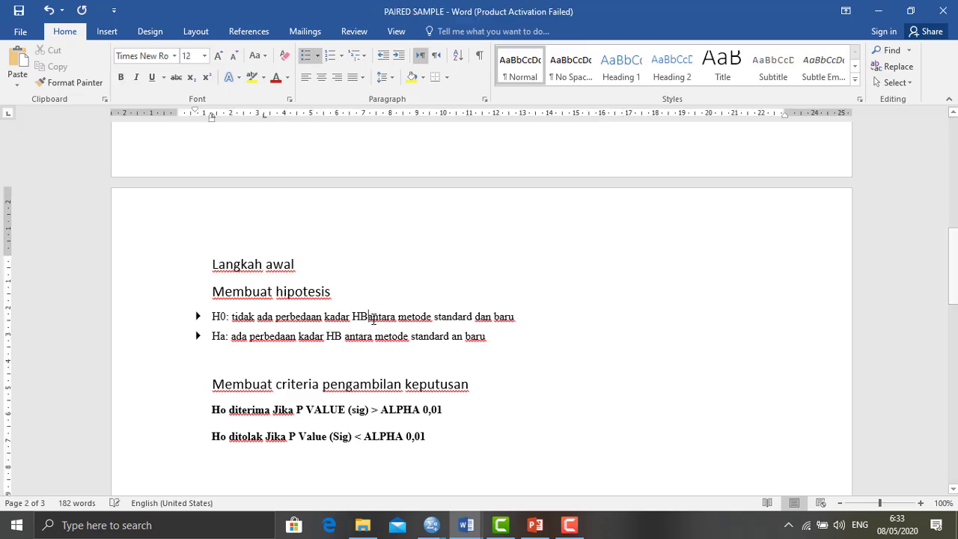
key(BackSpace)
key(BackSpace)
key(BackSpace)
key(BackSpace)
key(BackSpace)
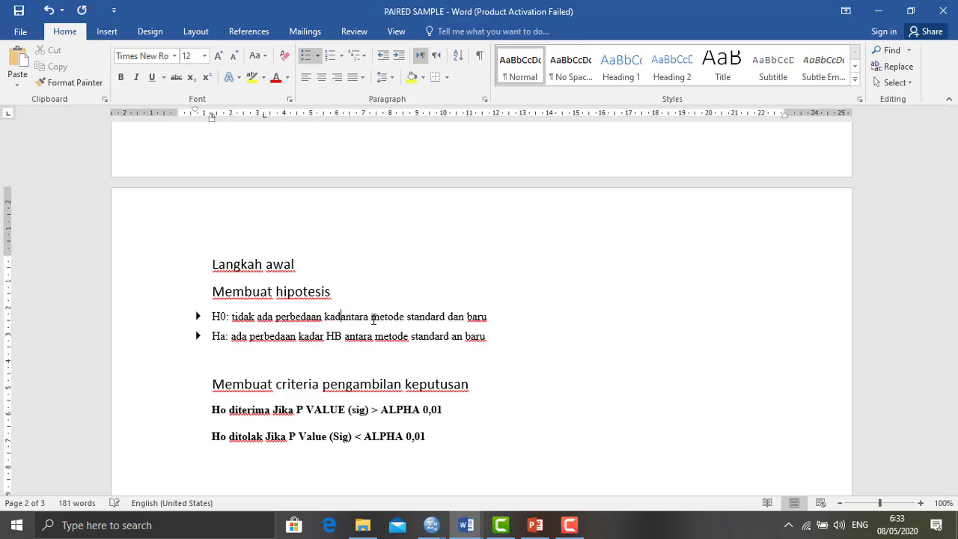
key(BackSpace)
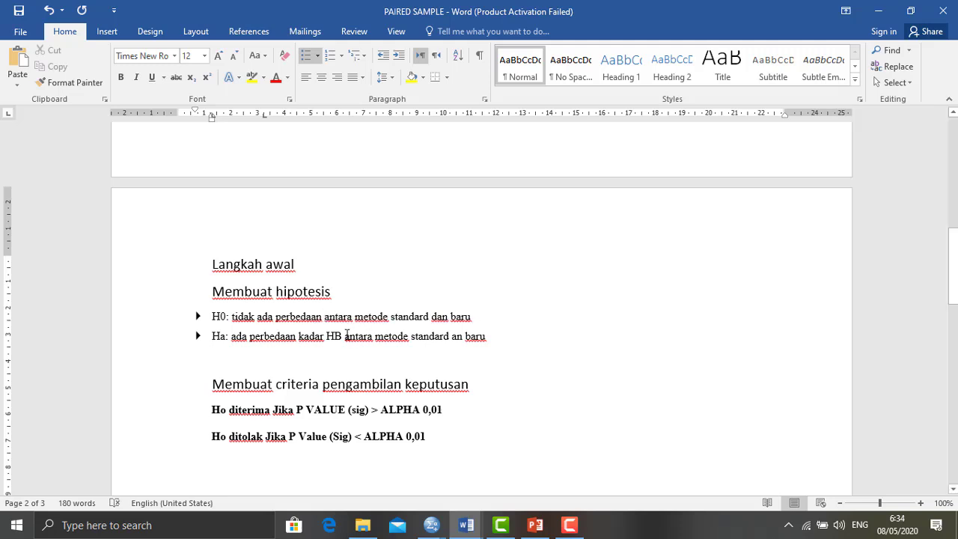
Step: Remove "HB" from the Ha line and insert "waktu" before "antara" in the H0 line
click(344, 336)
key(BackSpace)
key(BackSpace)
key(BackSpace)
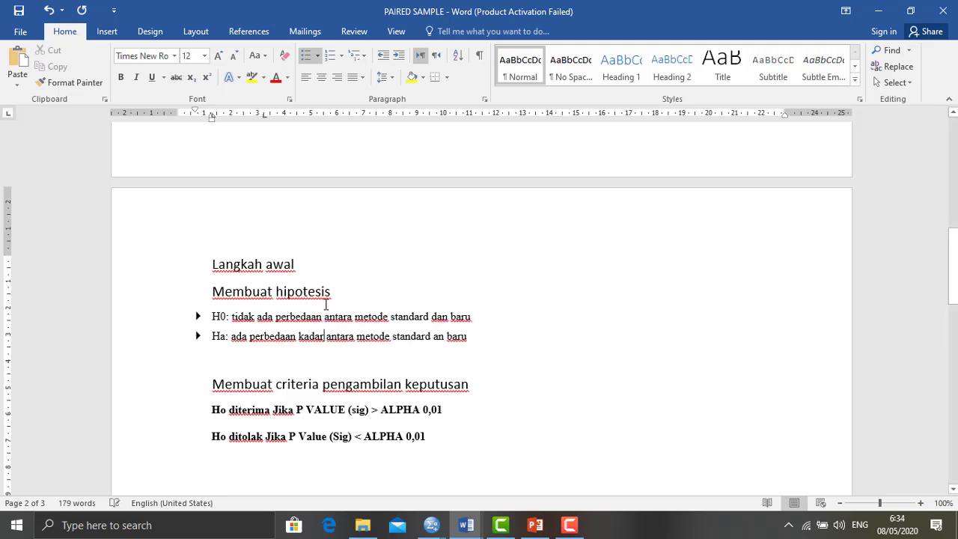
click(324, 315)
text(kadar )
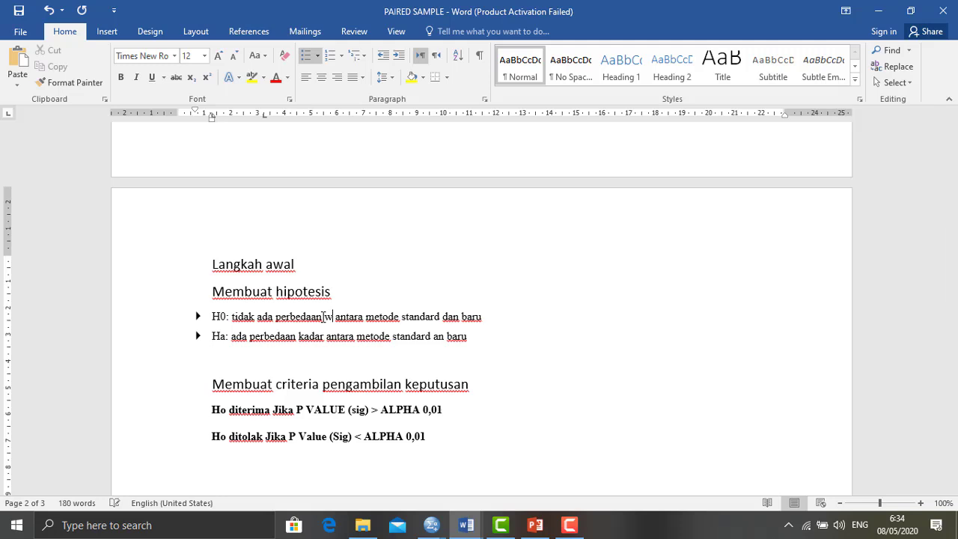
text(tu)
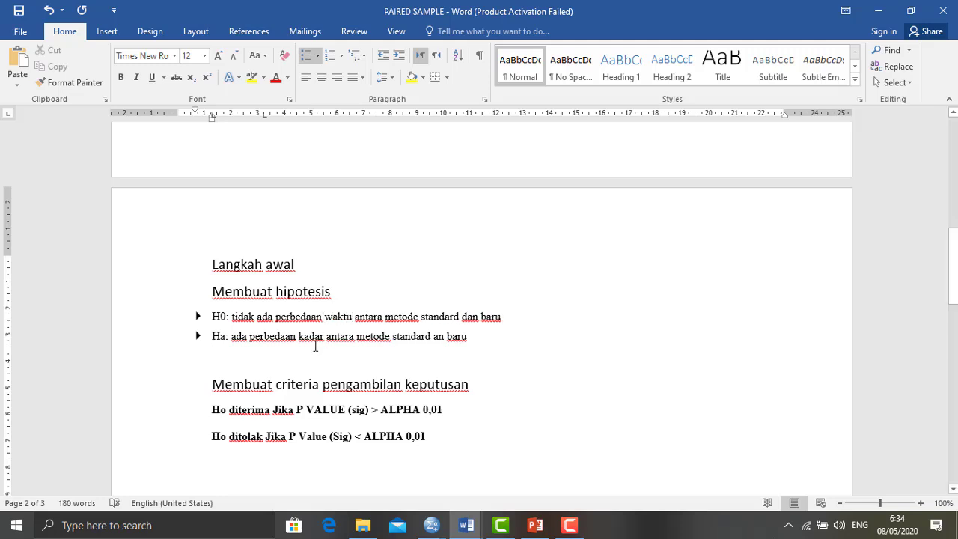
Step: Reword the Ha line to read "ada perbedaan waktu antara metode standard dan baru"
click(328, 338)
text(waktu)
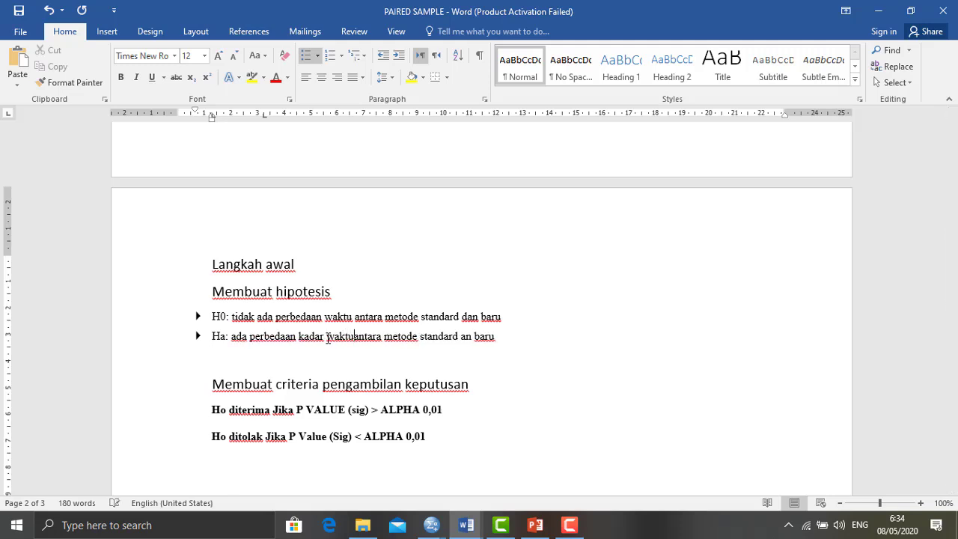
click(463, 338)
text(d)
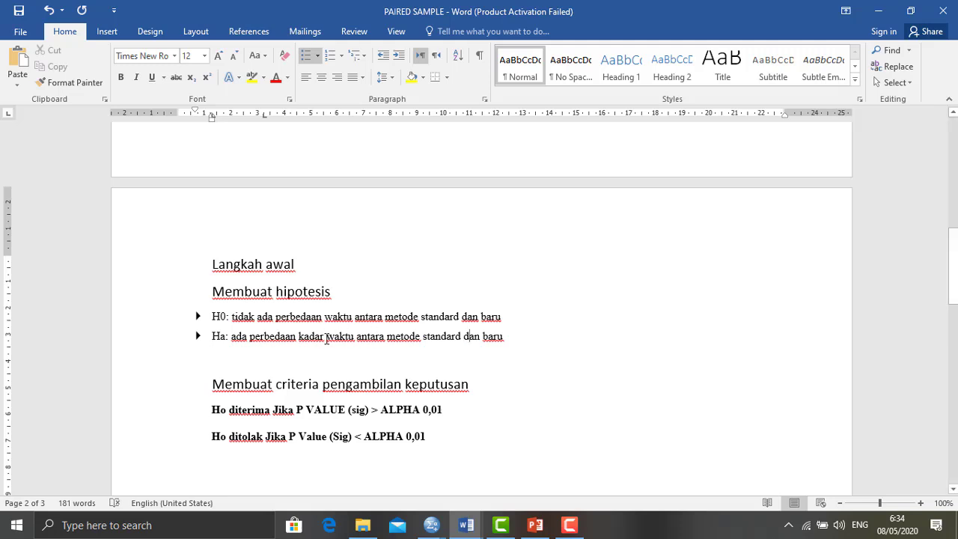
key(BackSpace)
key(BackSpace)
key(BackSpace)
key(BackSpace)
key(BackSpace)
key(BackSpace)
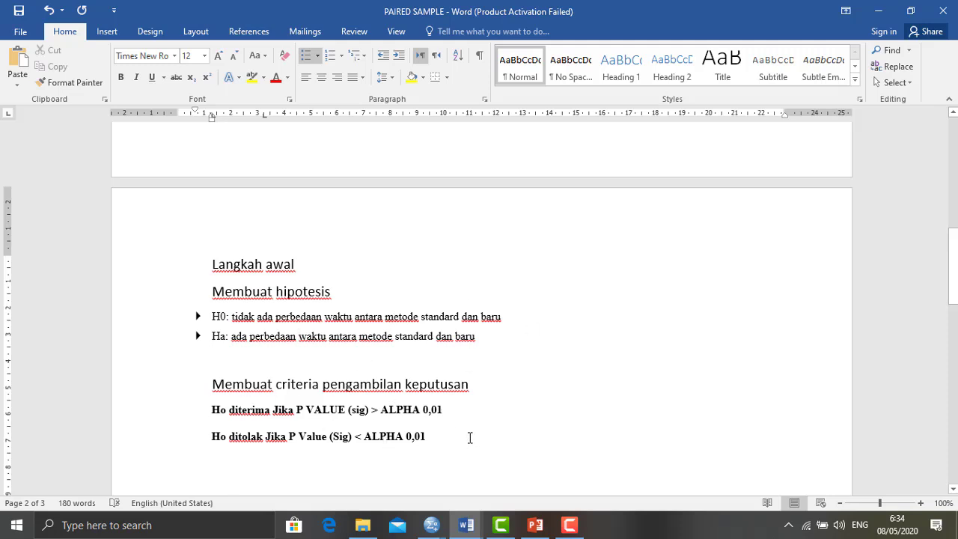
Step: Set the alpha to 0,05 in both the "Ho diterima" and "Ho ditolak" decision criteria
click(451, 412)
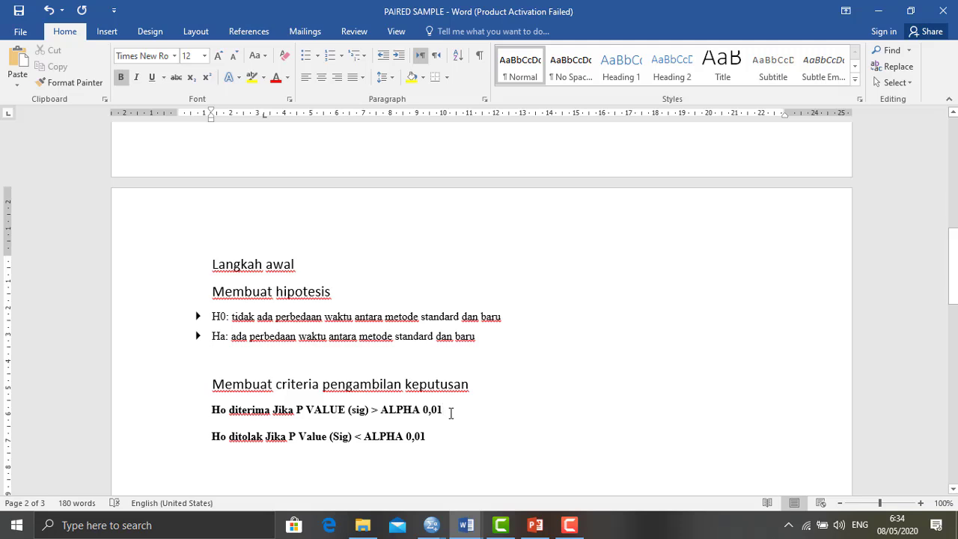
key(BackSpace)
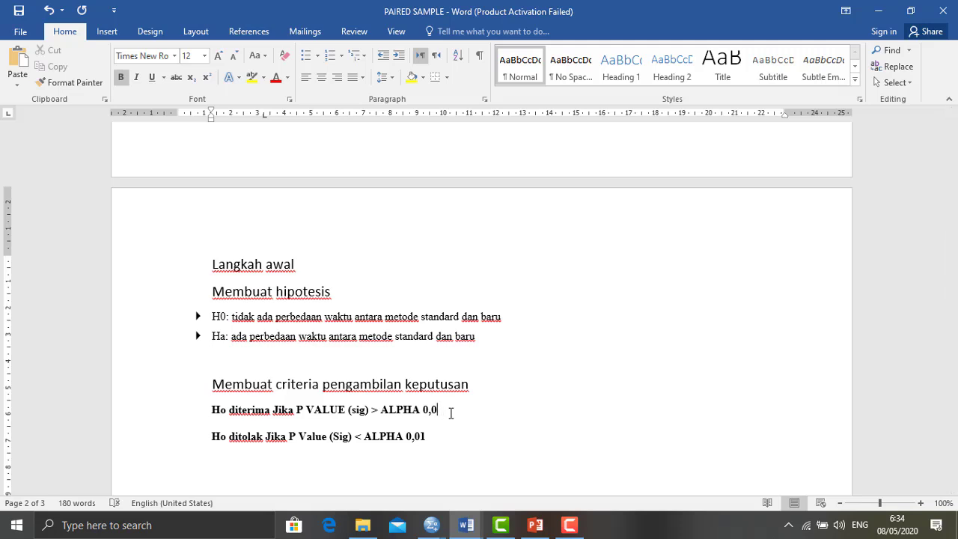
text(5)
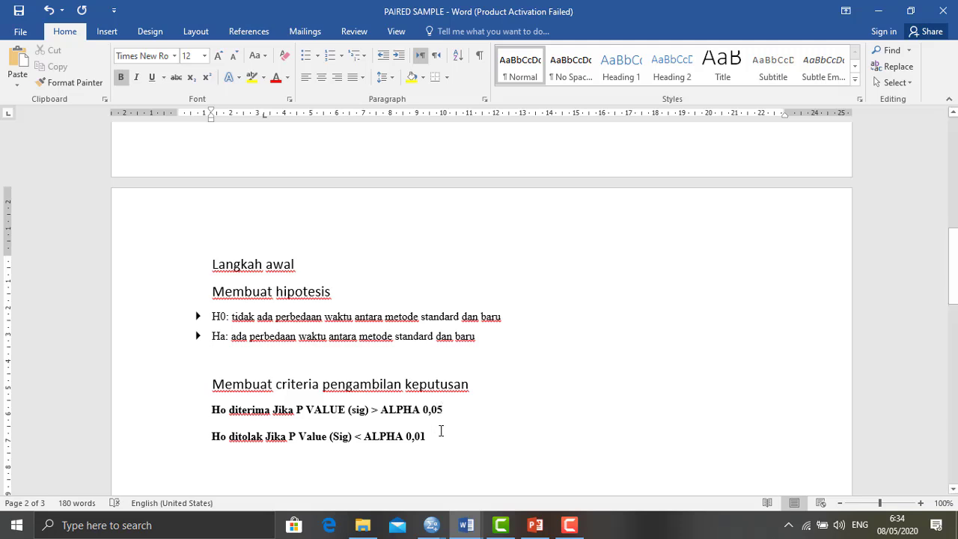
key(BackSpace)
text(5)
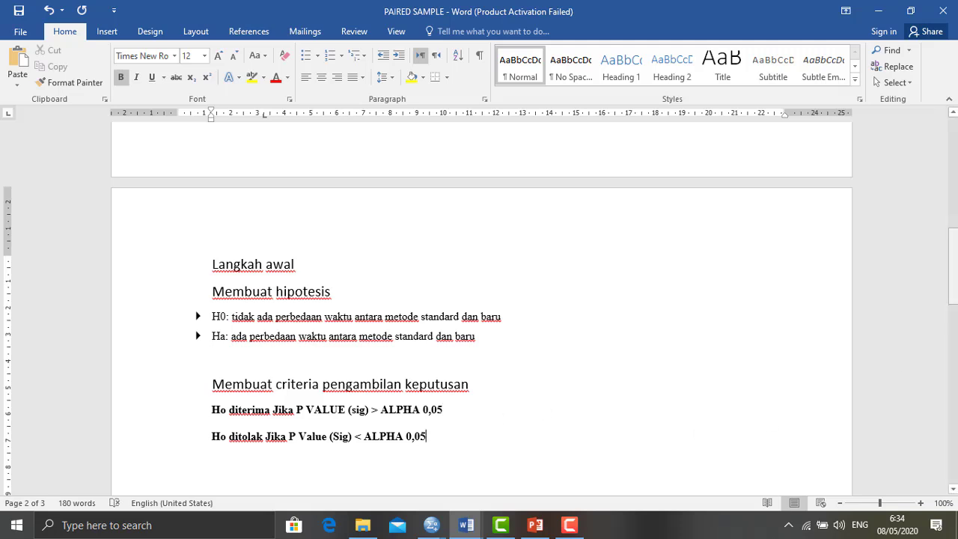
Step: Switch to the empty Untitled3 dataset in SPSS and define two variables named Waktu and Metode
drag(953, 266, 954, 241)
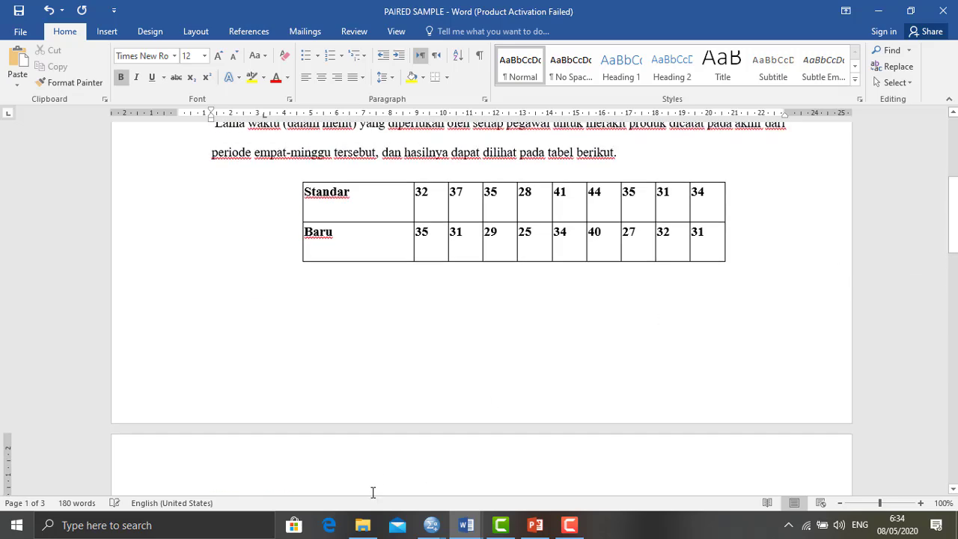
mouse_move(430, 533)
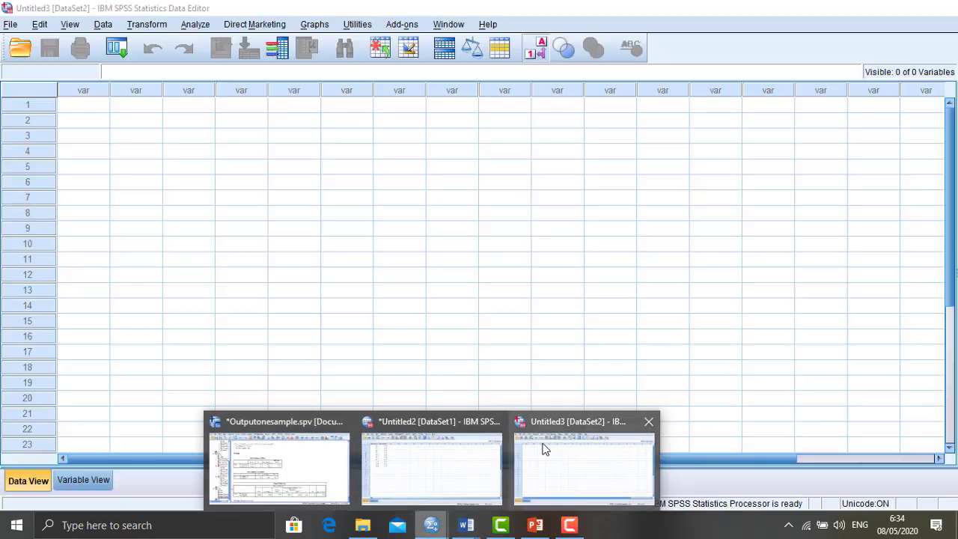
click(544, 448)
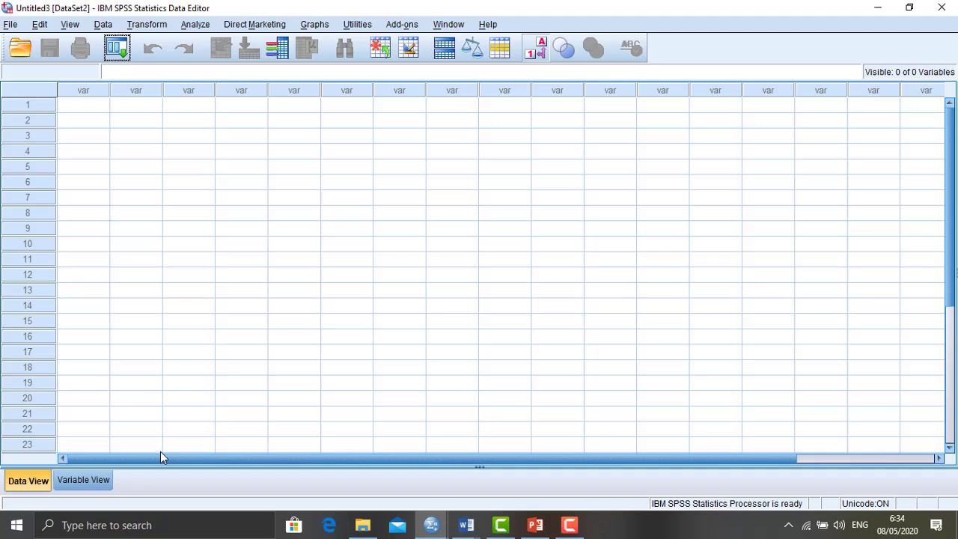
click(100, 479)
click(101, 90)
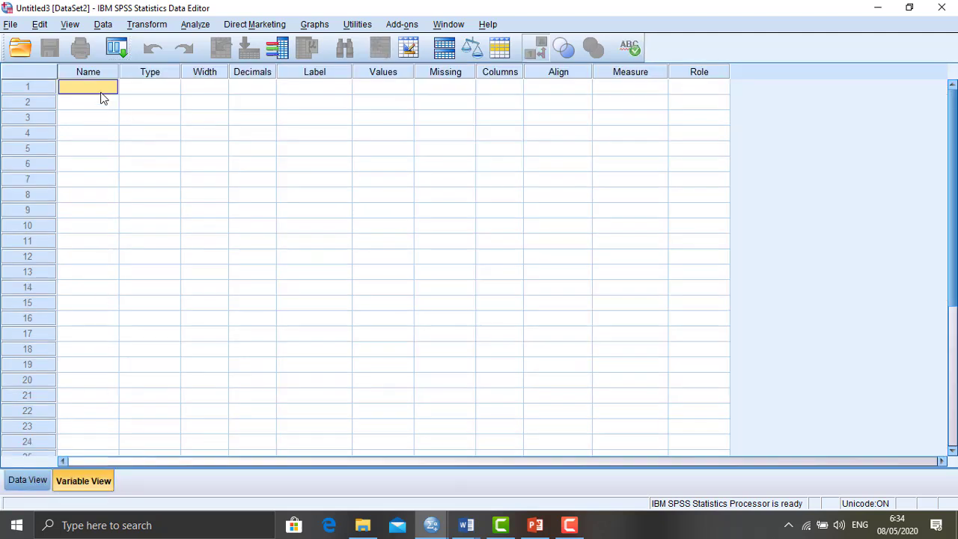
text(Wakt)
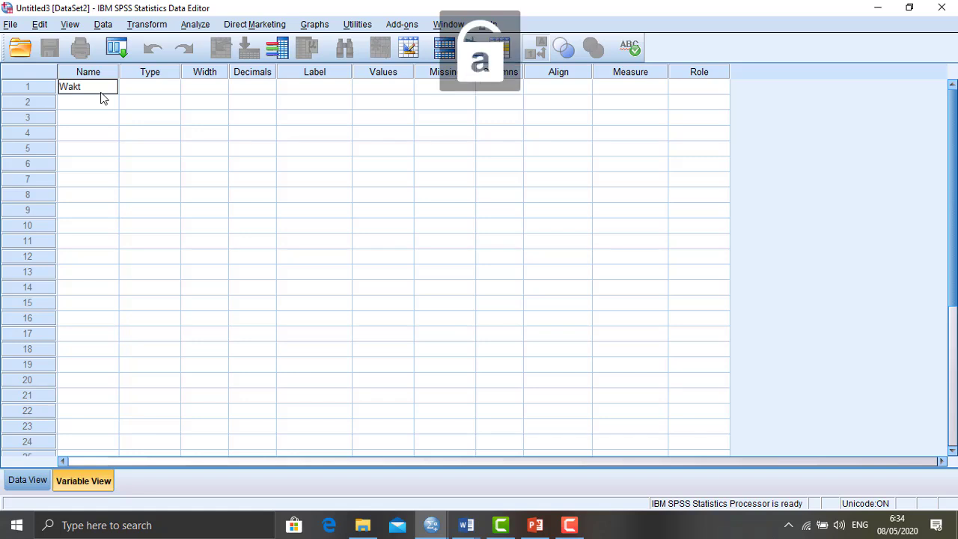
text(u)
click(111, 107)
text(M)
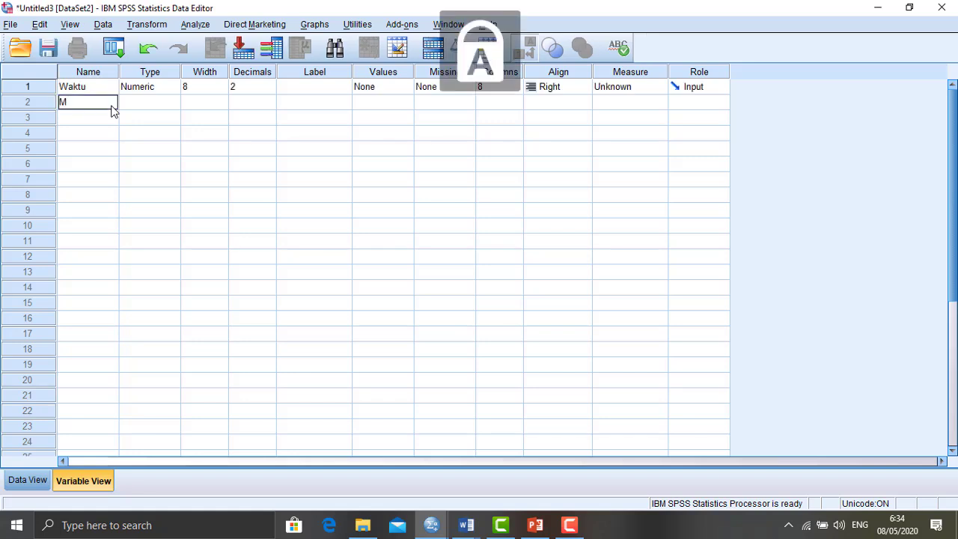
key(Caps_Lock)
text(etode)
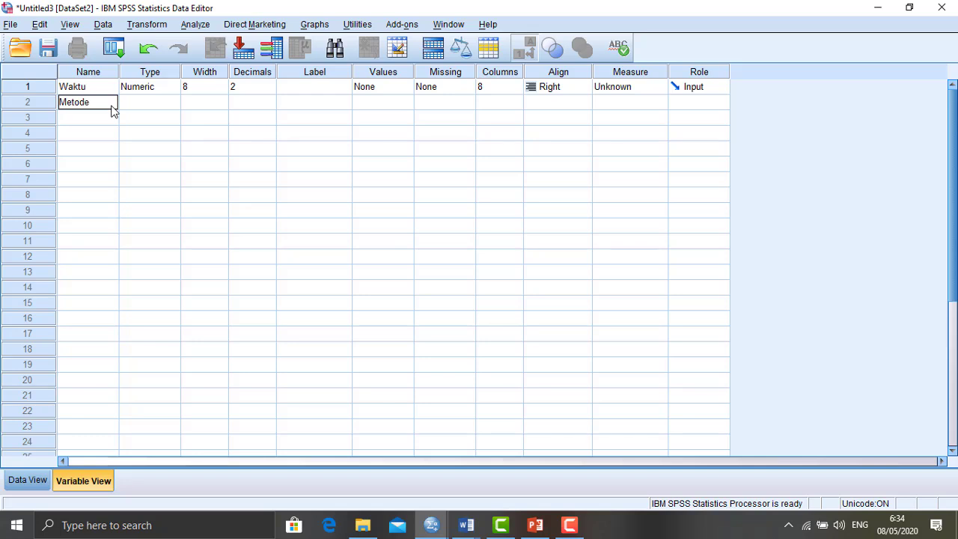
click(170, 105)
click(172, 103)
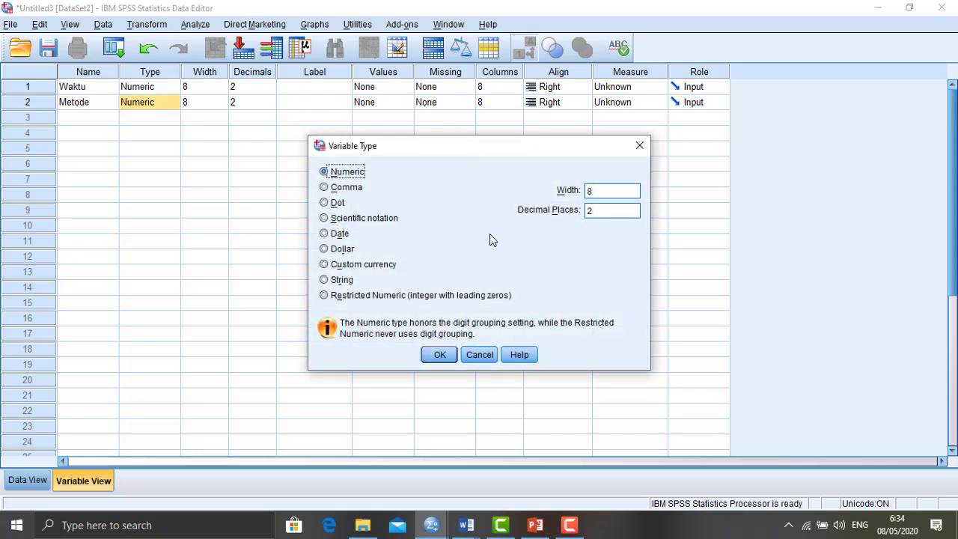
click(640, 147)
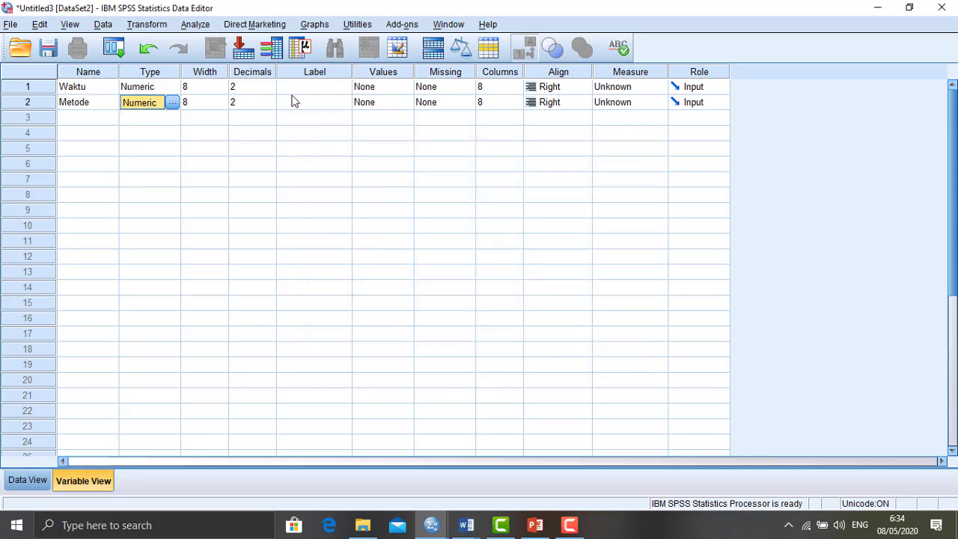
Step: Set the decimals of both Waktu and Metode to 0
click(254, 86)
click(271, 84)
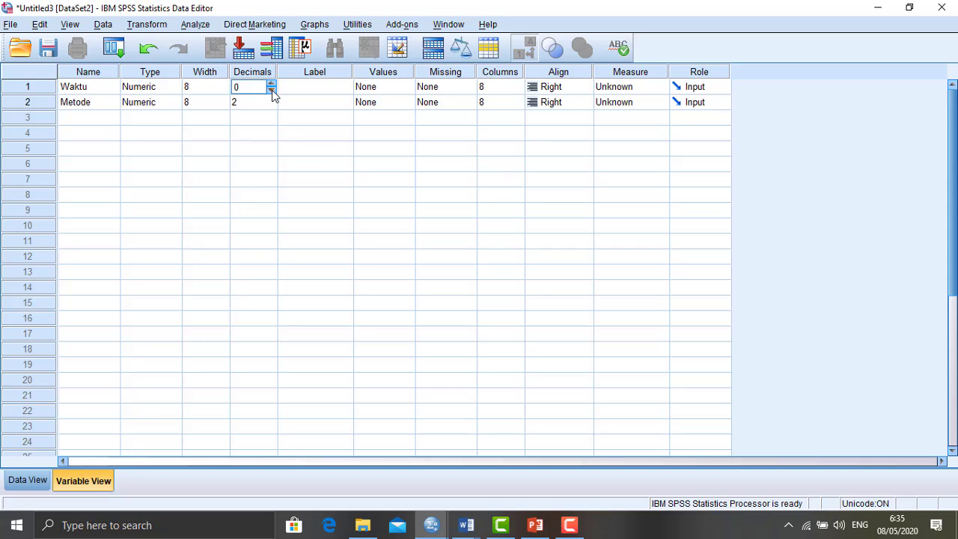
click(272, 102)
click(271, 106)
click(321, 90)
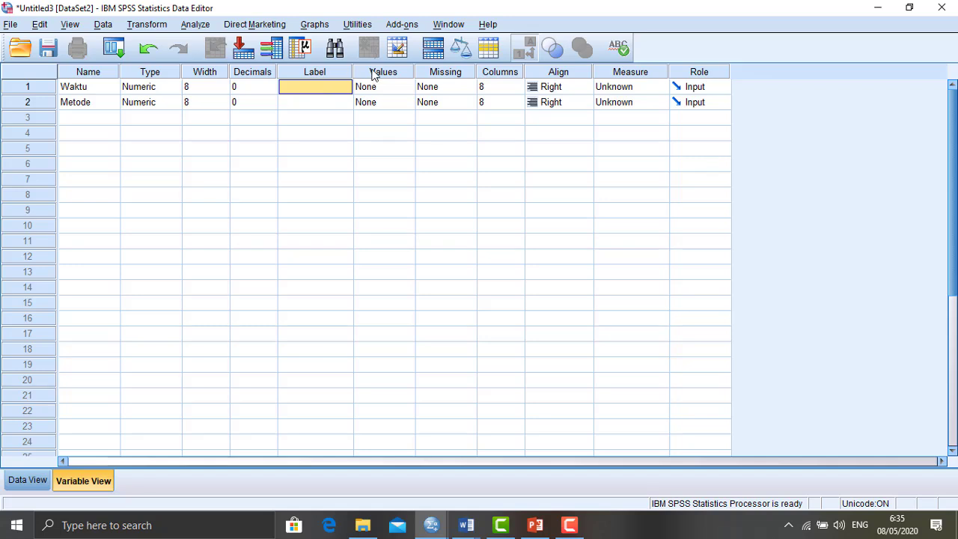
Step: Add the value label 1 = "Standar" to the Metode variable
click(388, 88)
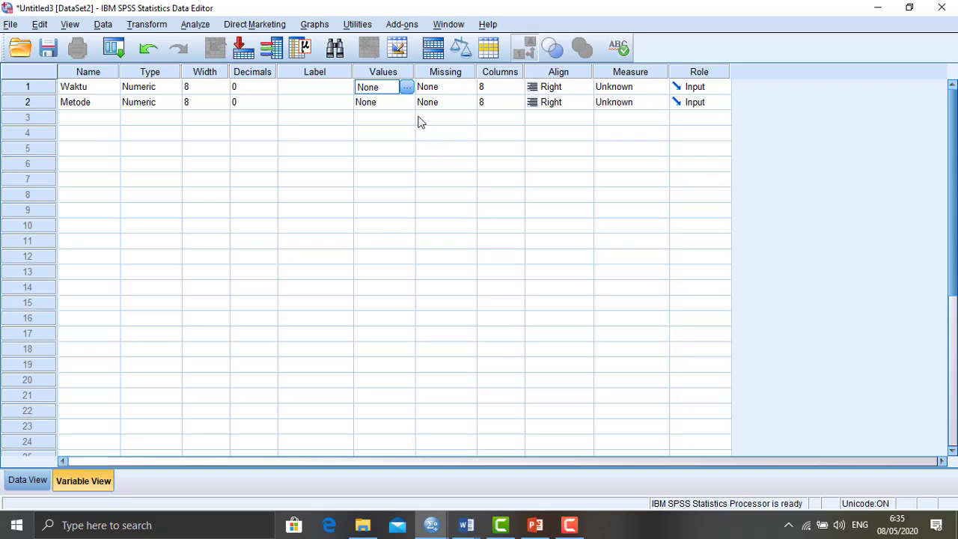
click(380, 105)
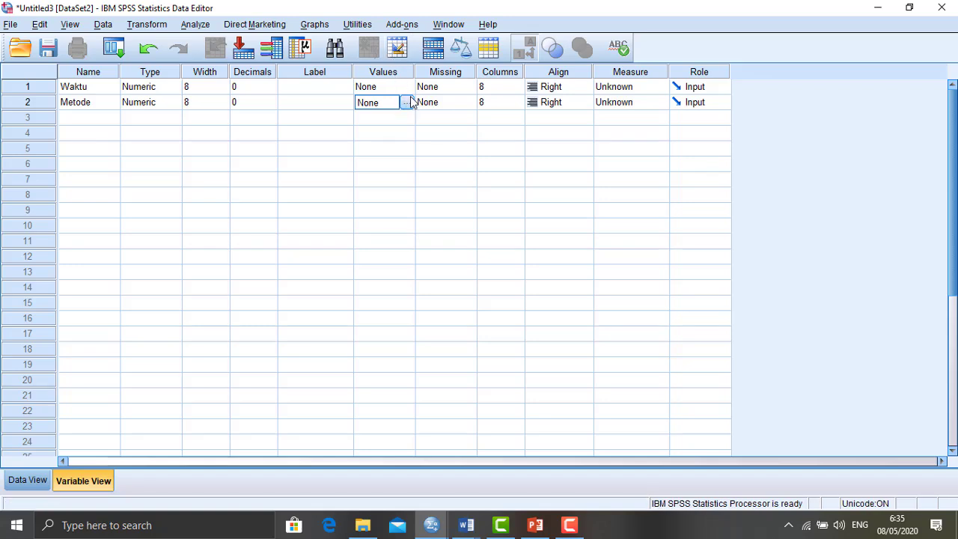
click(406, 103)
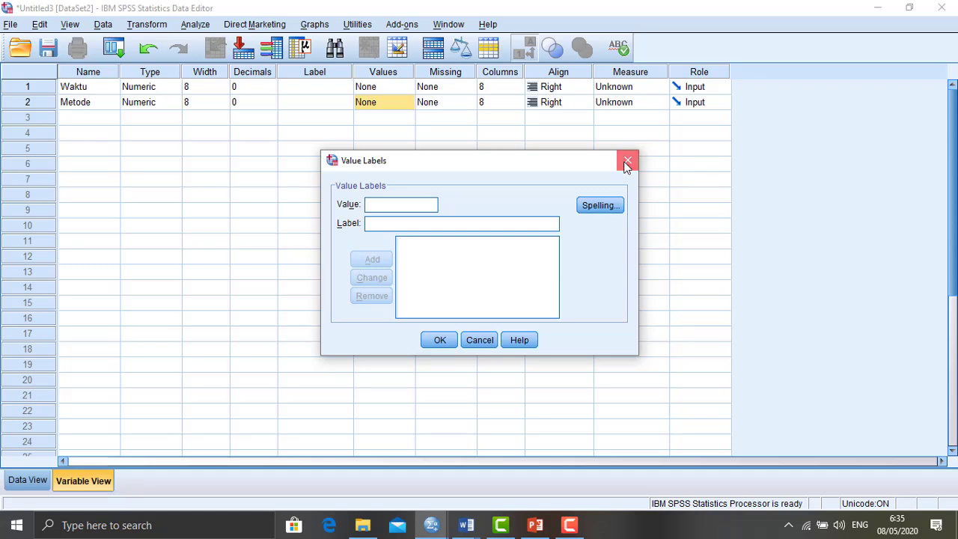
click(627, 161)
click(406, 103)
text(1)
click(400, 219)
text(Standa)
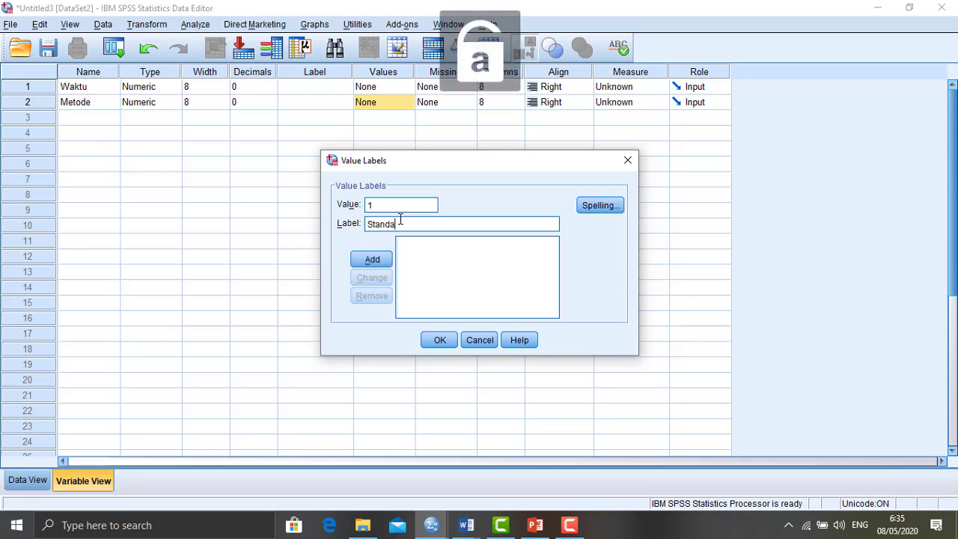
text(r)
click(377, 262)
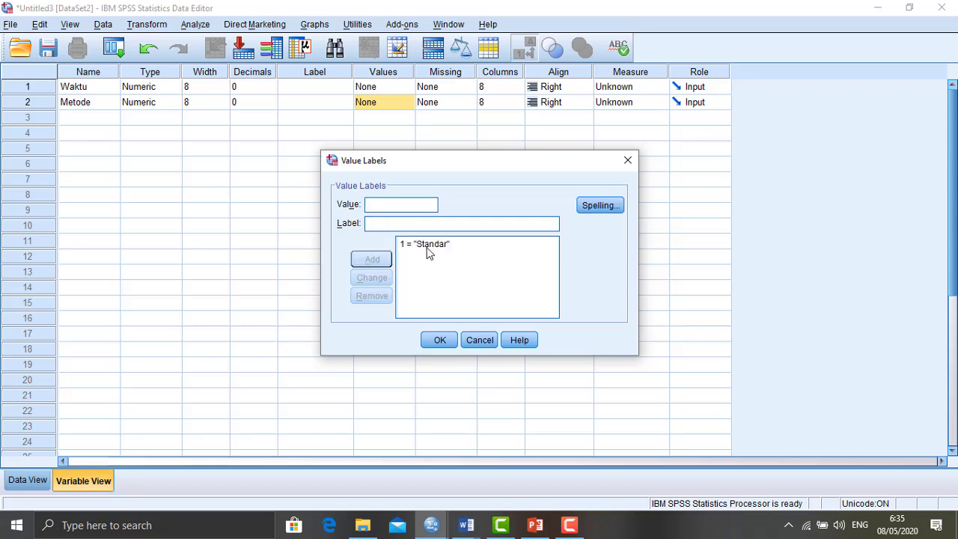
Step: Add the value label 2 = "Baru" to the Metode variable and accept the value labels
click(385, 207)
text(2)
text(Baru)
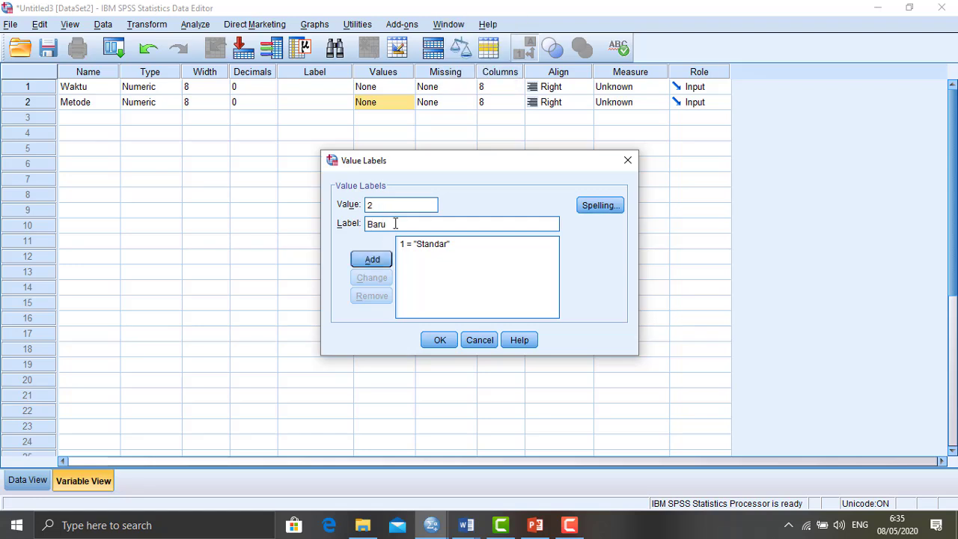
click(374, 259)
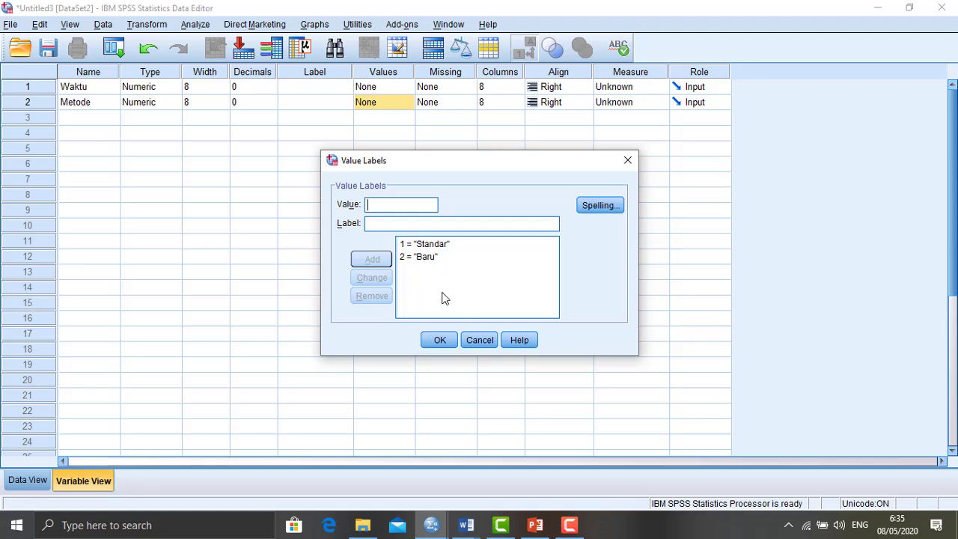
click(414, 257)
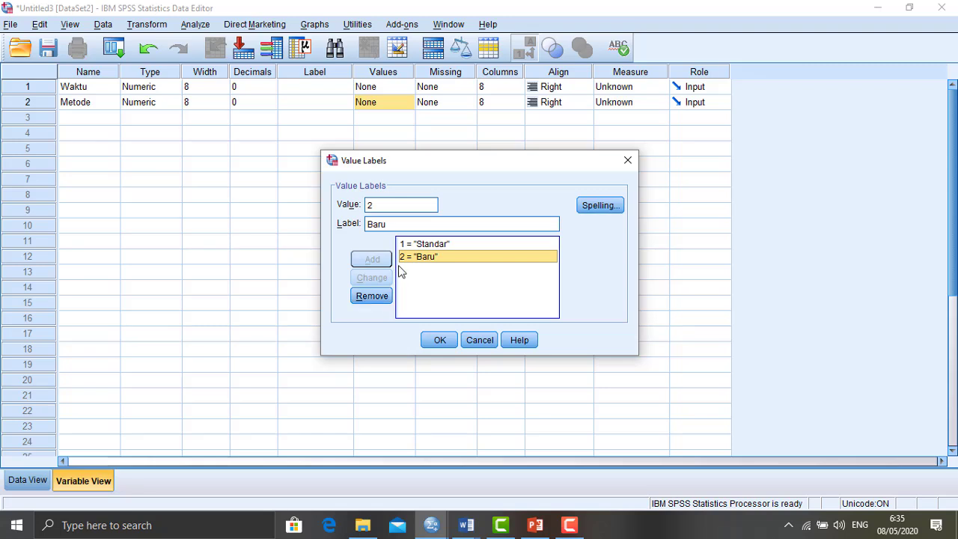
click(440, 341)
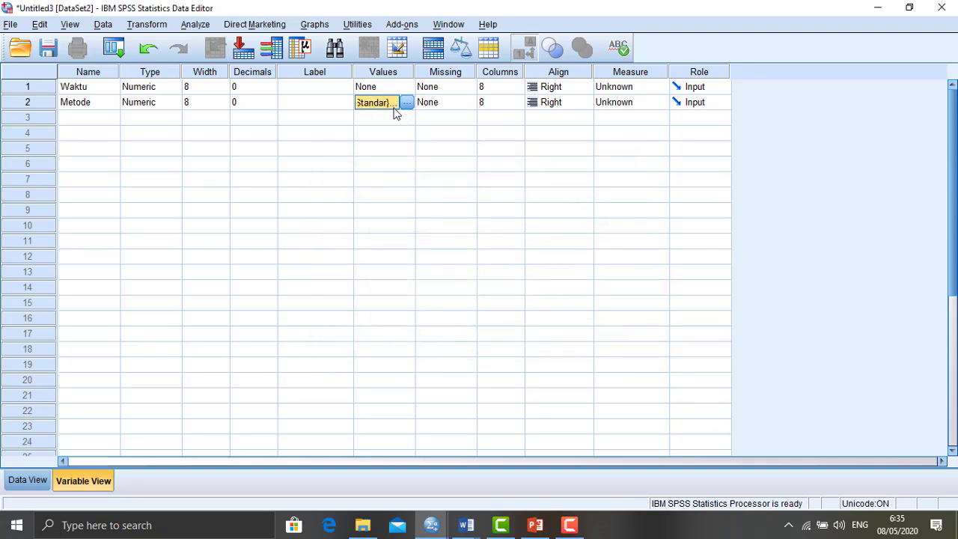
click(470, 107)
click(469, 105)
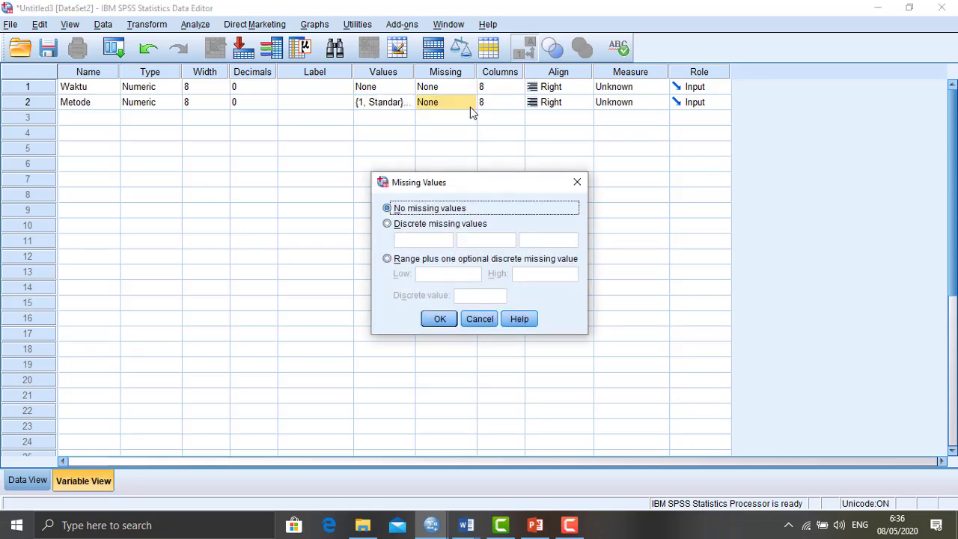
click(577, 183)
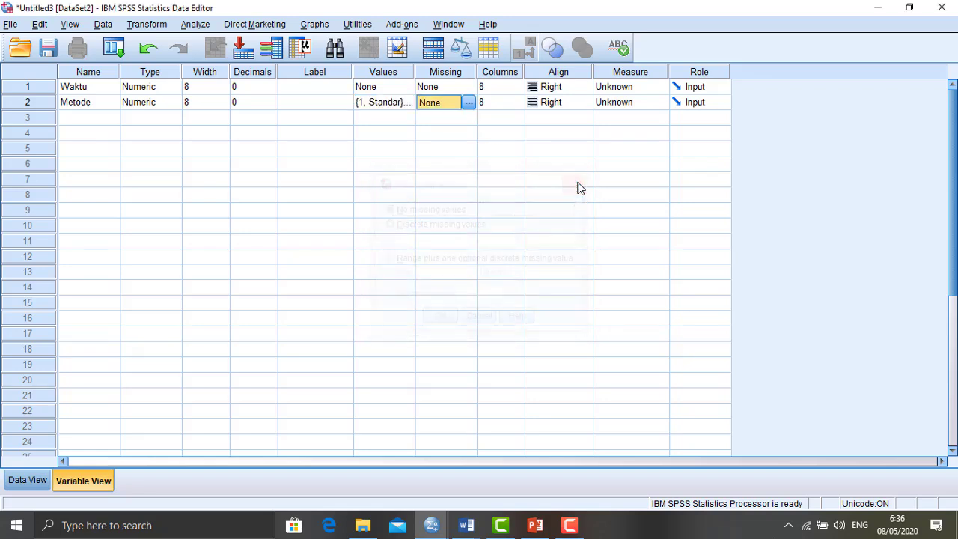
Step: Set the measurement level of Waktu to Scale and of Metode to Nominal
click(614, 92)
click(618, 102)
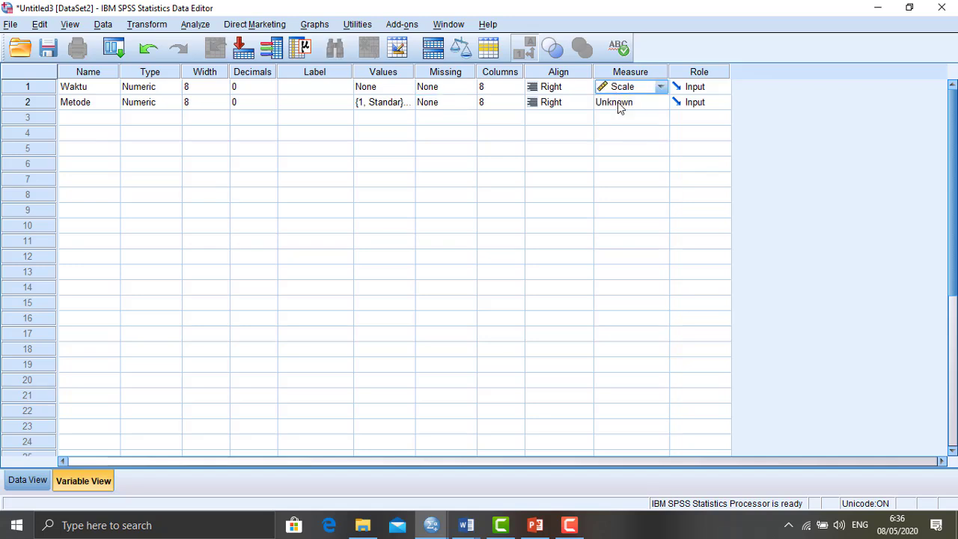
click(618, 105)
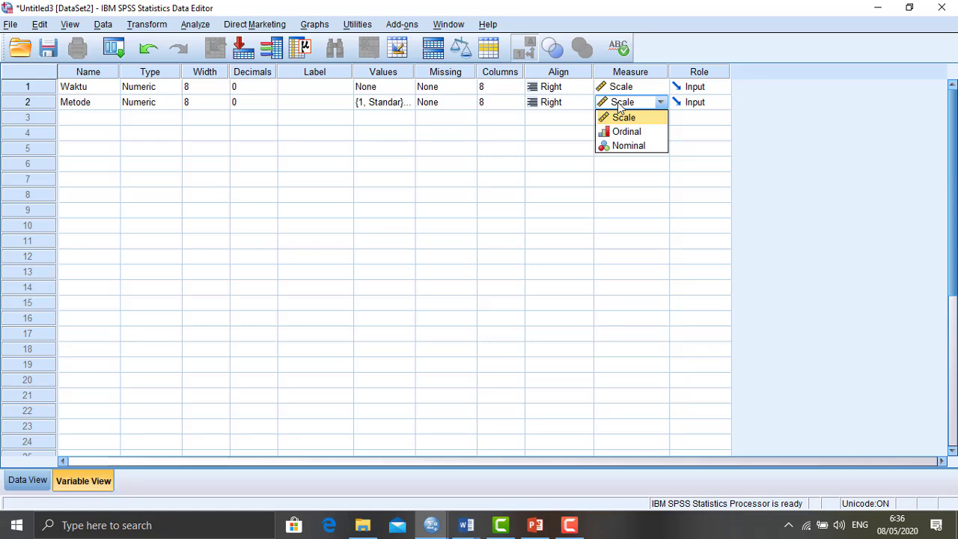
click(643, 146)
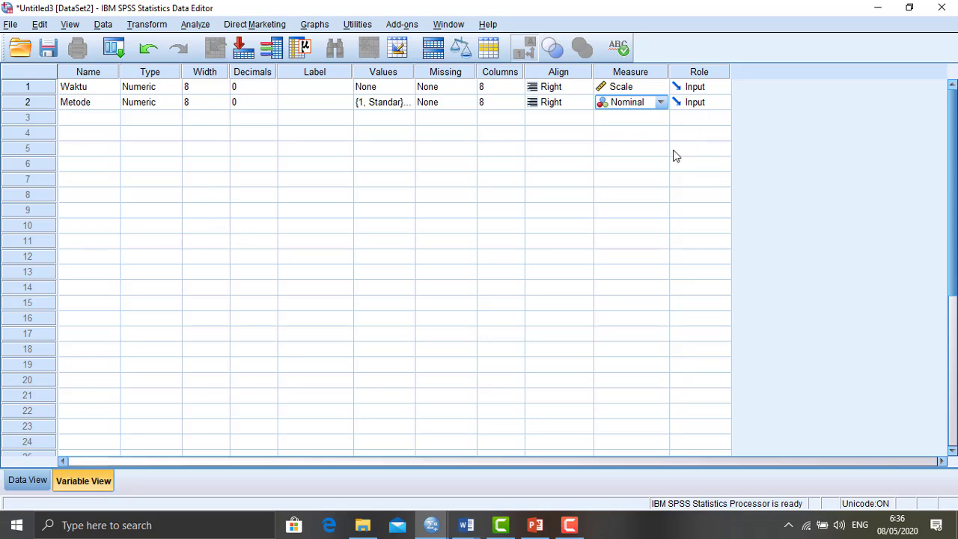
Step: Show the data grid of Untitled3, then switch to the PAIRED SAMPLE document in Word and look up the Standar times in its table
click(37, 481)
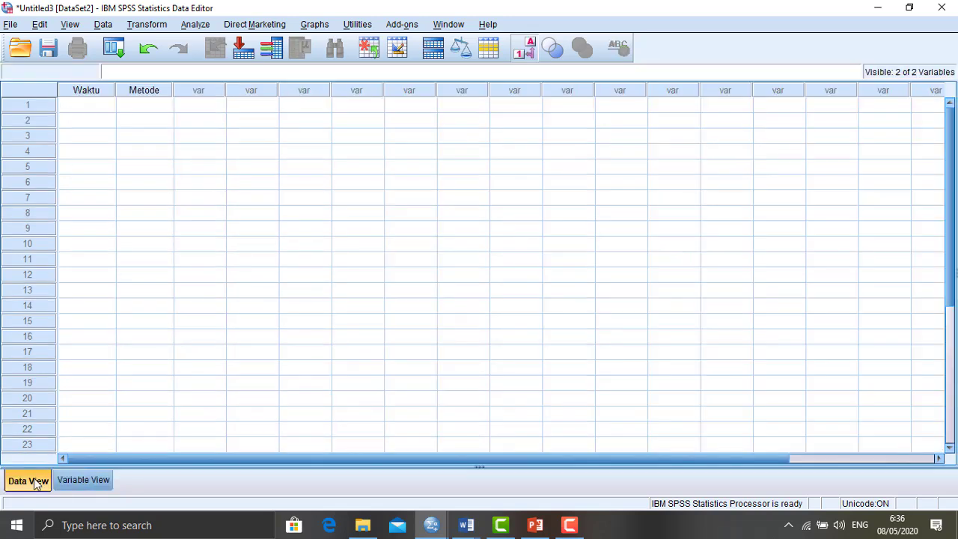
click(105, 111)
click(161, 104)
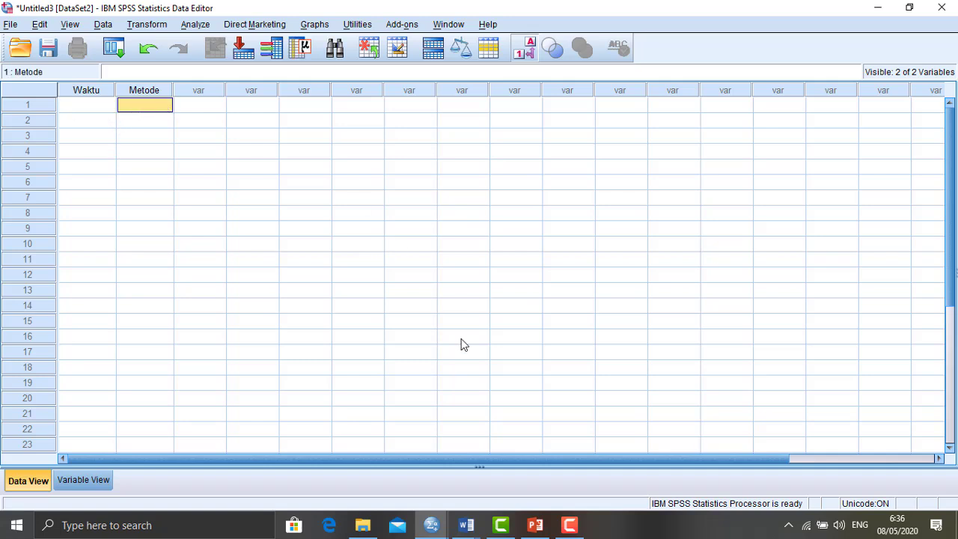
mouse_move(467, 526)
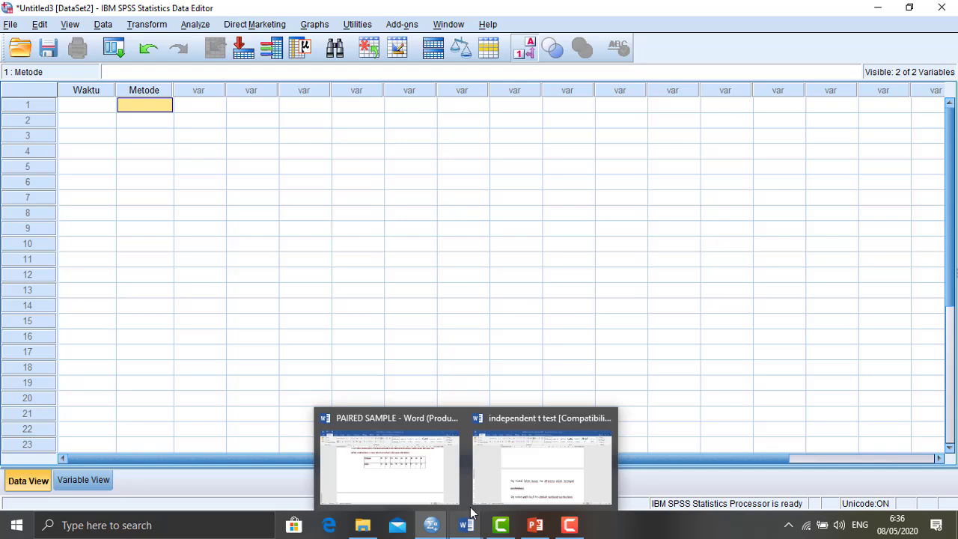
click(431, 457)
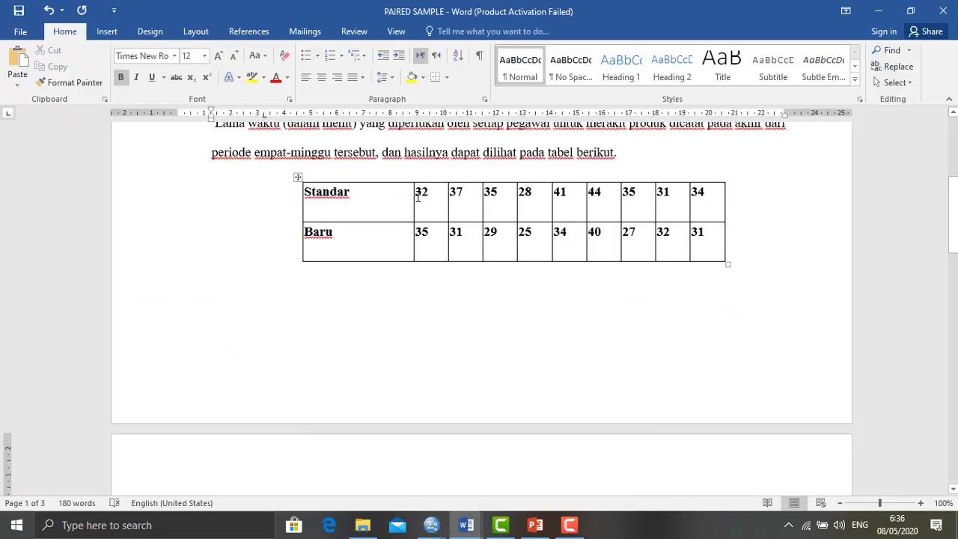
mouse_move(418, 197)
mouse_down()
mouse_move(677, 211)
mouse_move(731, 205)
mouse_up()
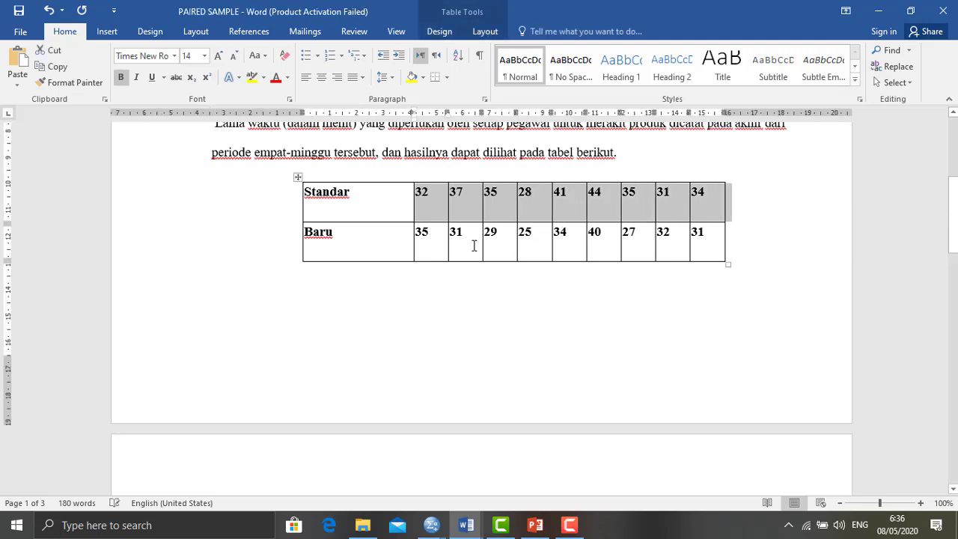
click(467, 291)
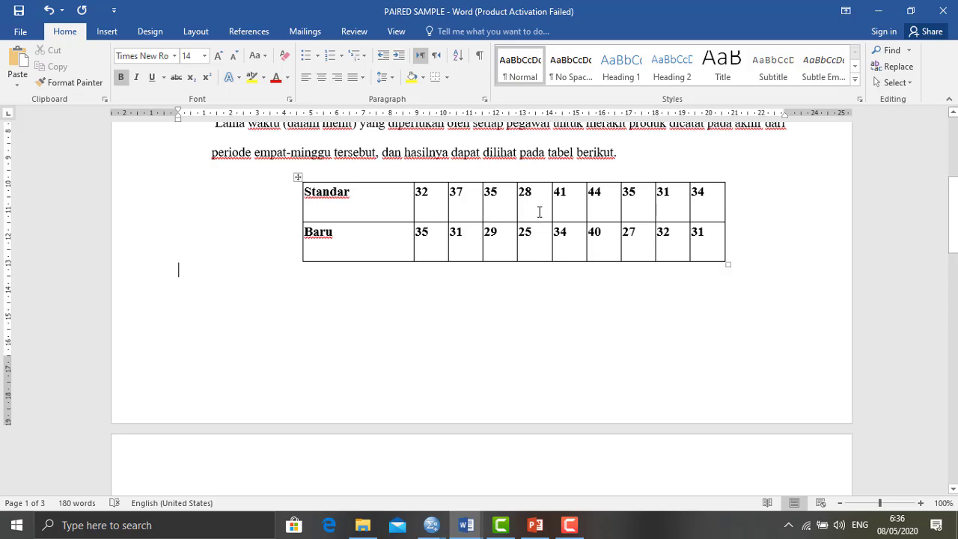
Step: Return to the Untitled3 dataset in SPSS and enter 32, 37 and 35 in rows 1 to 3 of Waktu
mouse_move(465, 525)
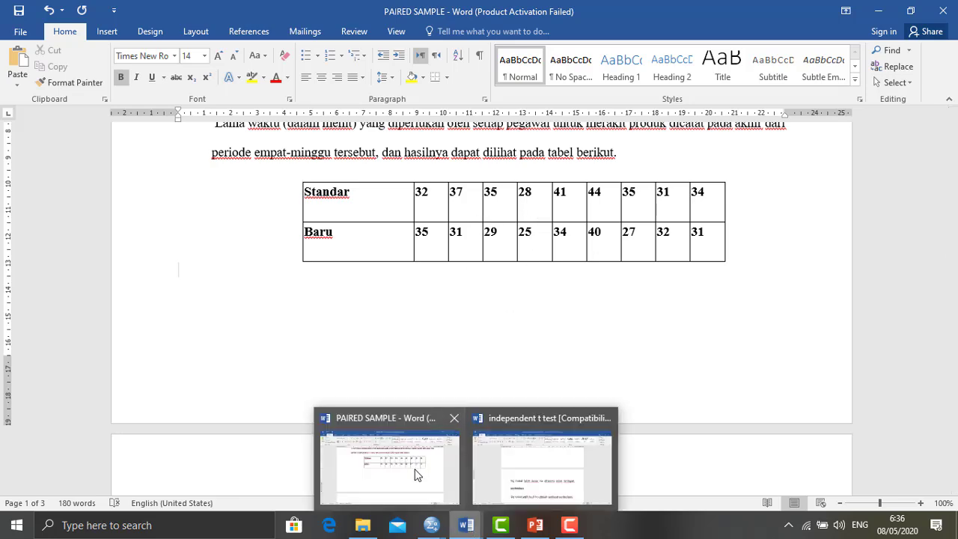
mouse_move(431, 525)
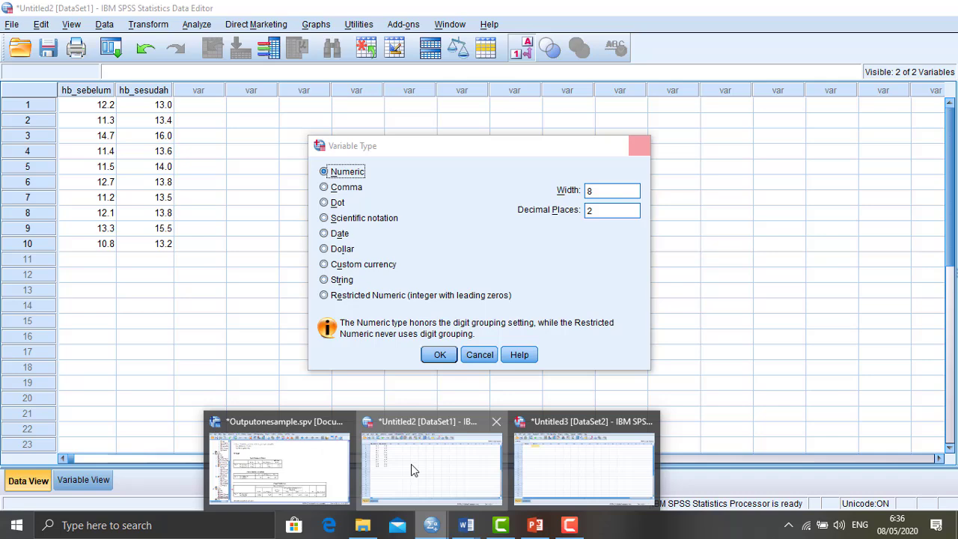
click(411, 470)
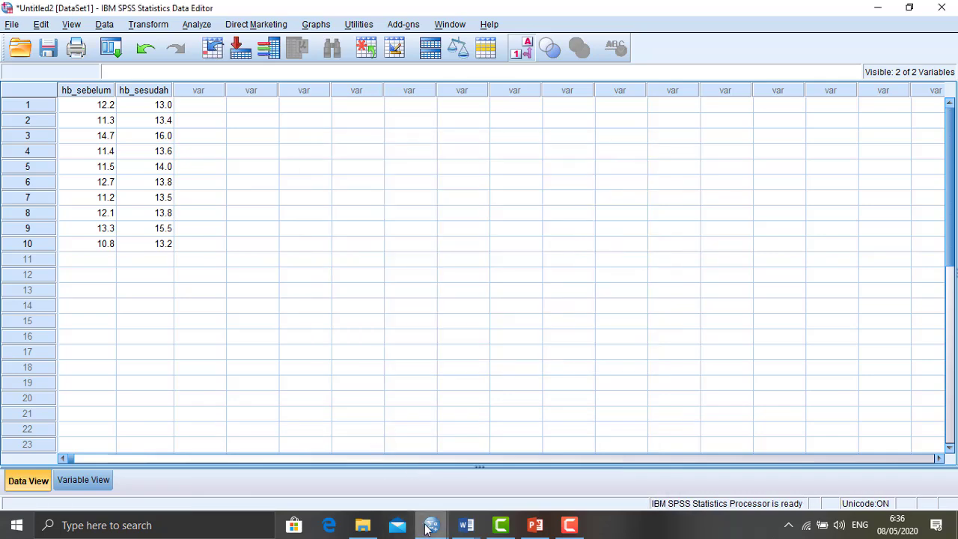
mouse_move(433, 522)
click(547, 457)
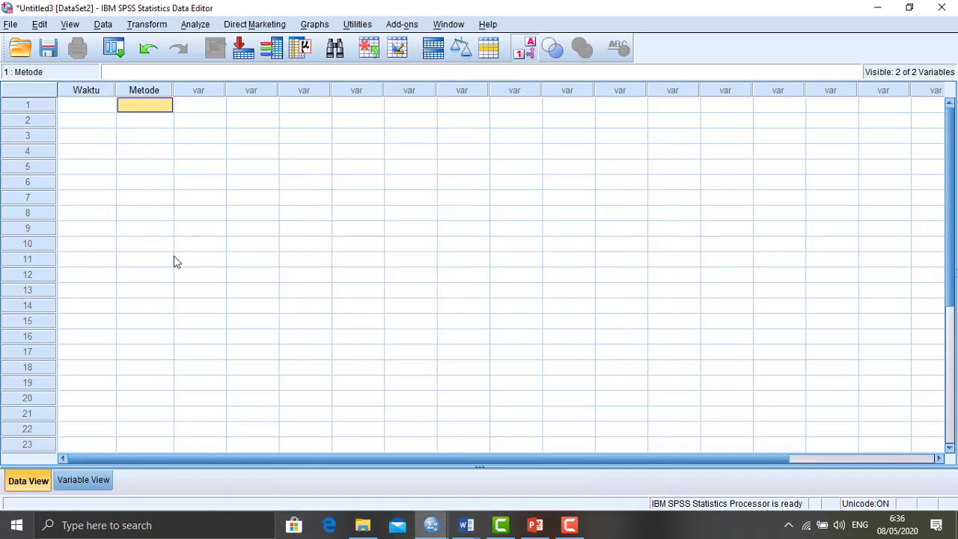
click(59, 105)
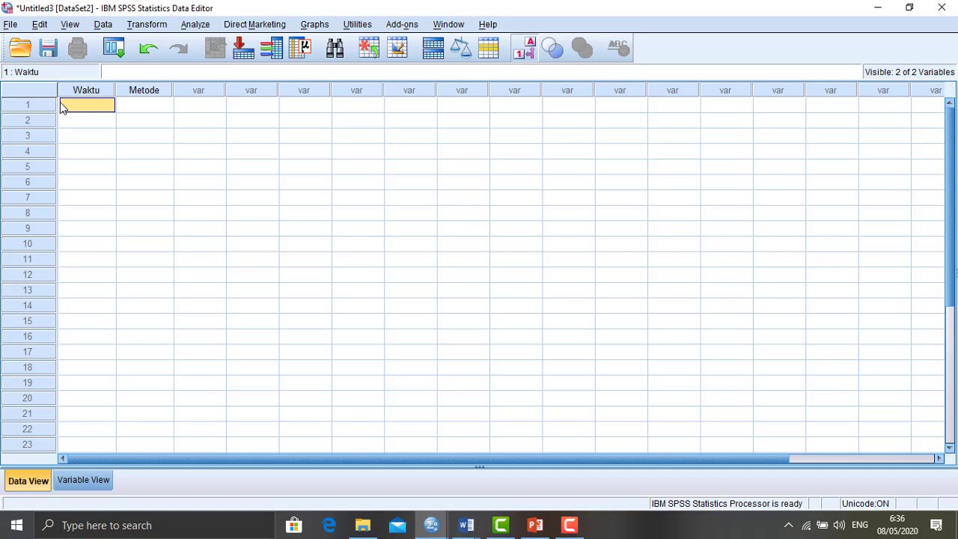
text(32)
key(Return)
text(37)
key(Return)
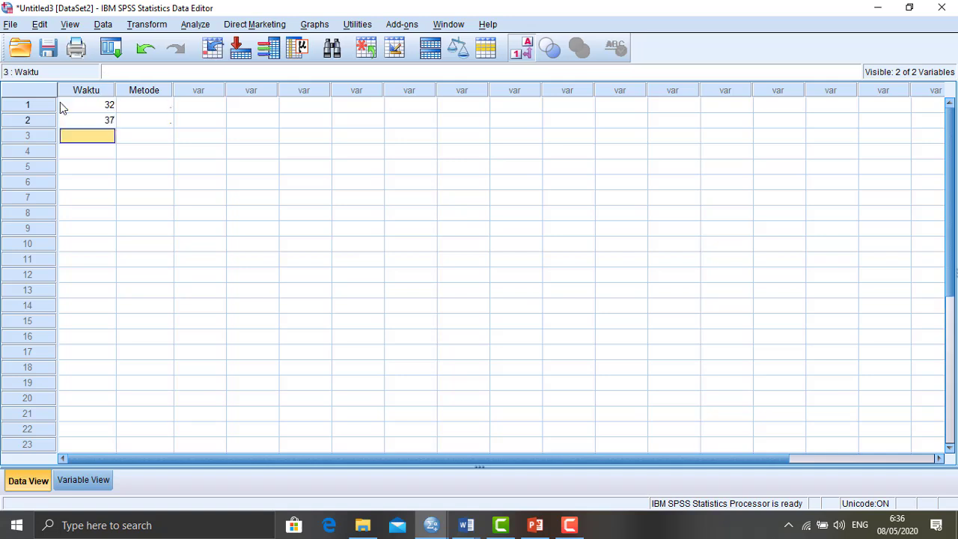
text(35)
key(Return)
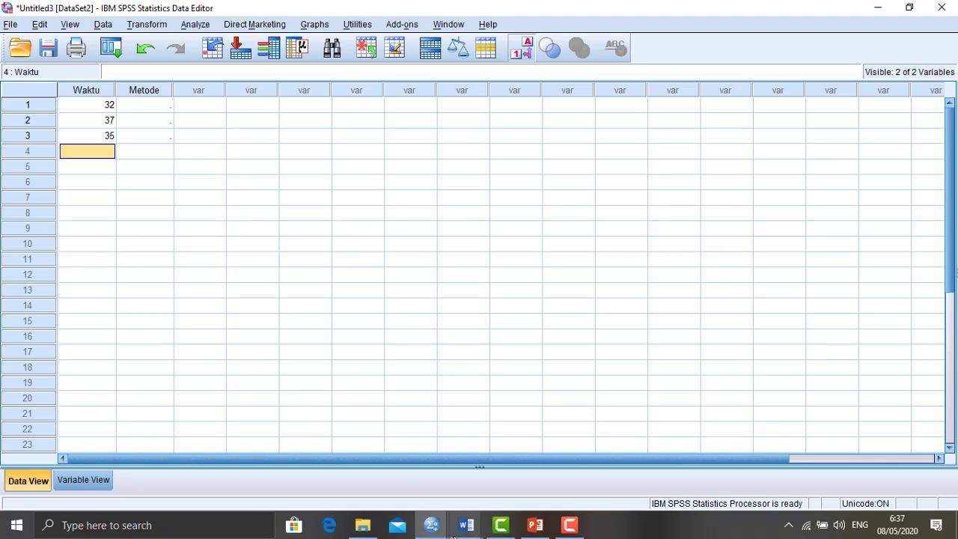
Step: Check the next Standar times in the Word table and enter 28, 41 and 44 in rows 4 to 6 of Waktu
mouse_move(454, 536)
mouse_move(411, 449)
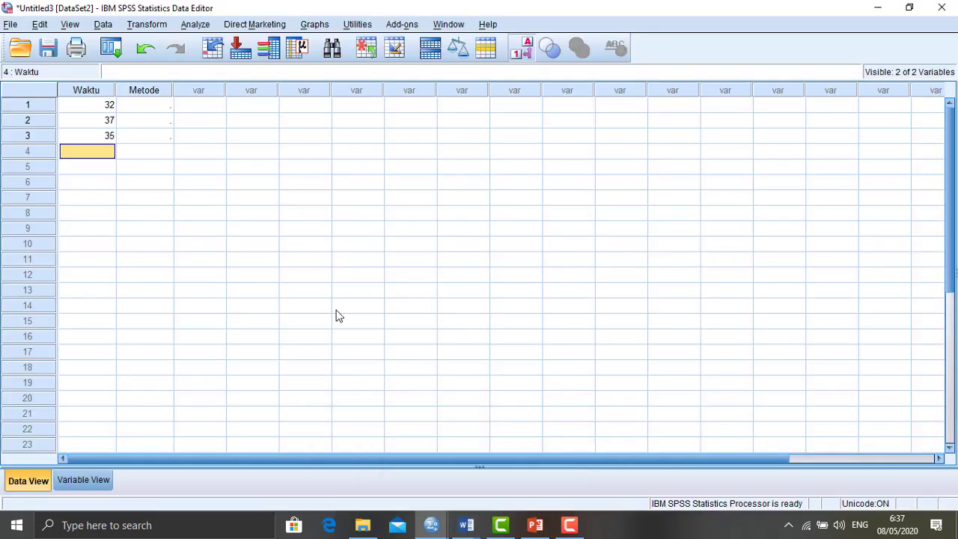
text(28)
key(Return)
text(41)
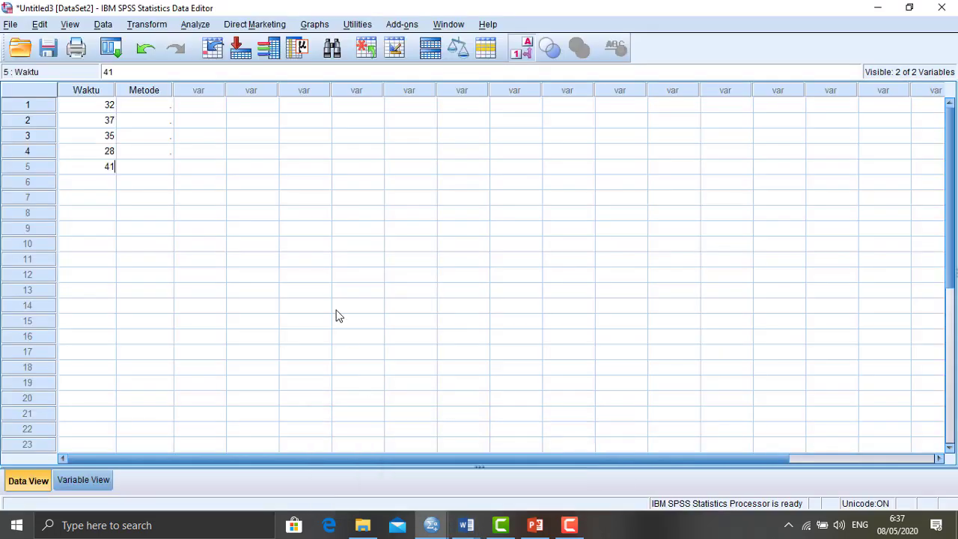
key(Return)
text(44)
key(Return)
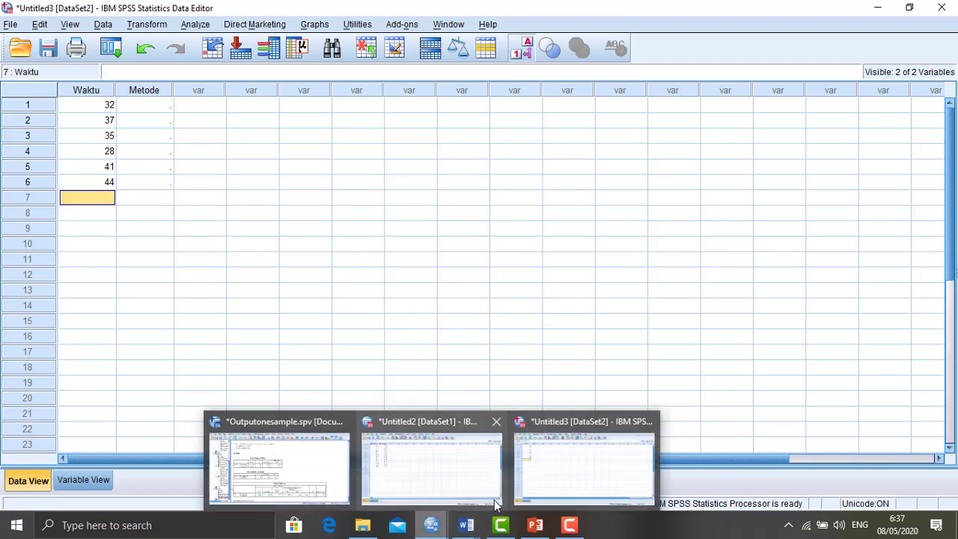
Step: Check the Word table again and enter 35, 31 and 44 in rows 7 to 9 of Waktu
mouse_move(450, 515)
mouse_move(432, 494)
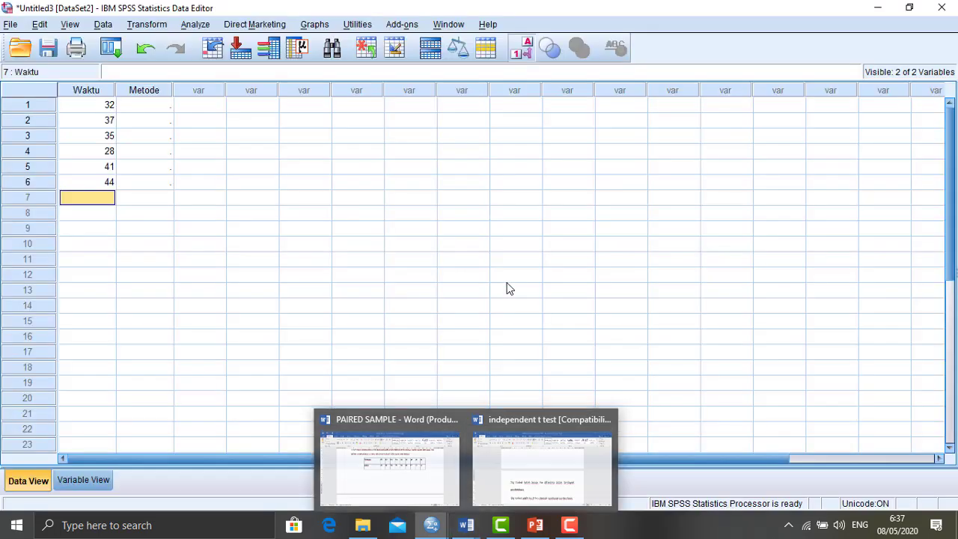
text(35)
key(Return)
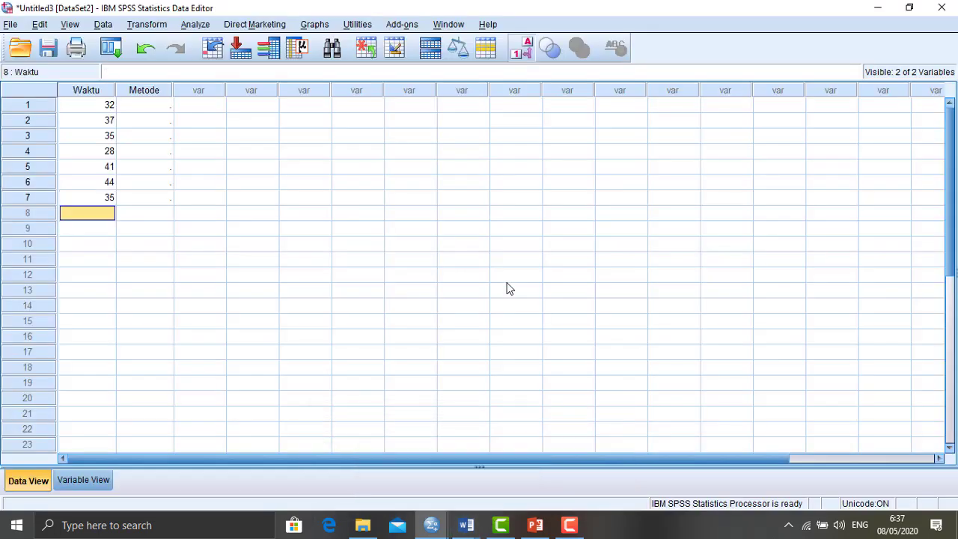
text(31)
key(Return)
text(44)
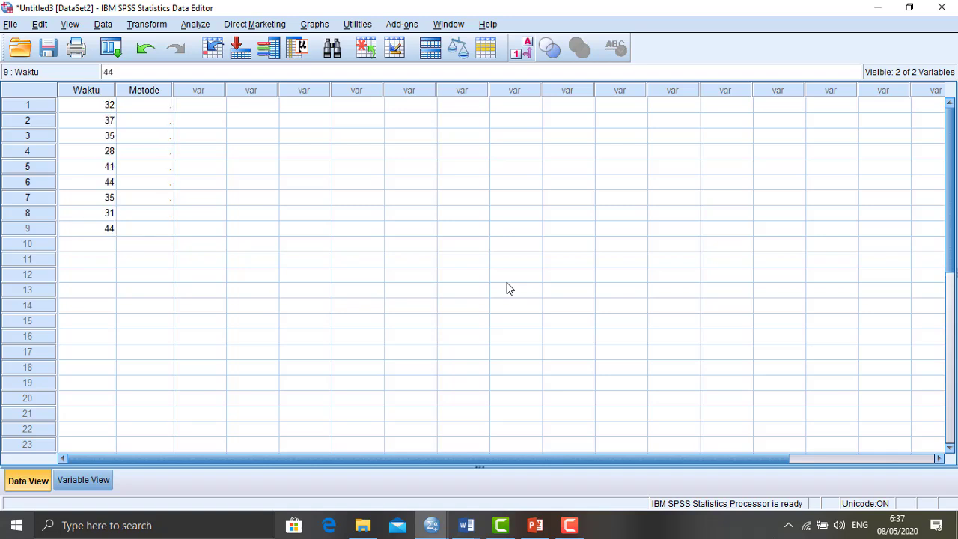
key(Return)
key(Return)
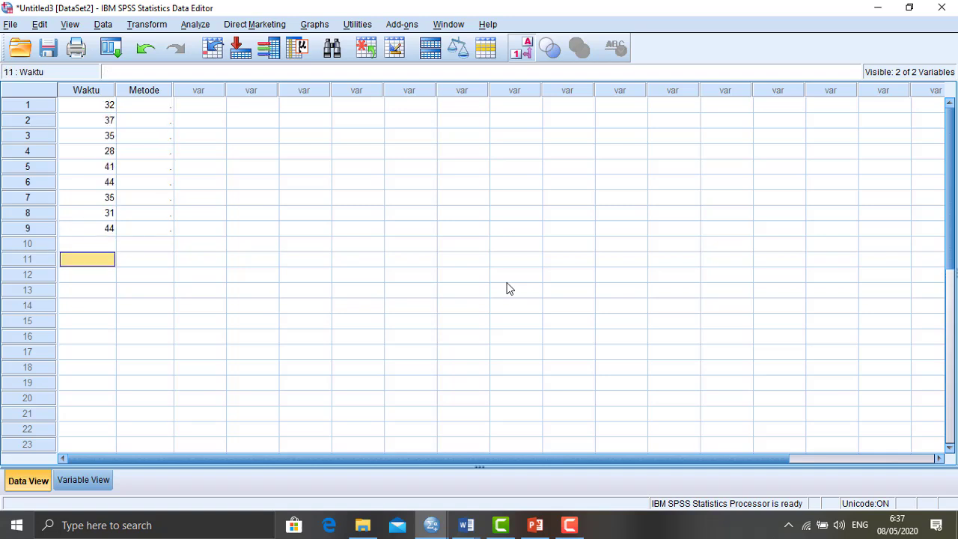
key(Up)
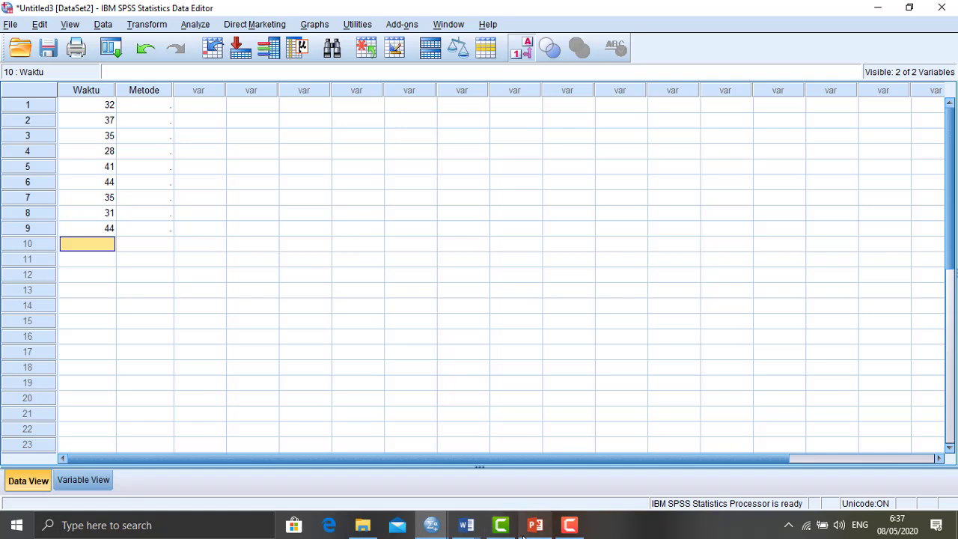
Step: Look up the Baru times in the PAIRED SAMPLE document and enter 35, 31 and 29 in rows 10 to 12 of Waktu
mouse_move(545, 526)
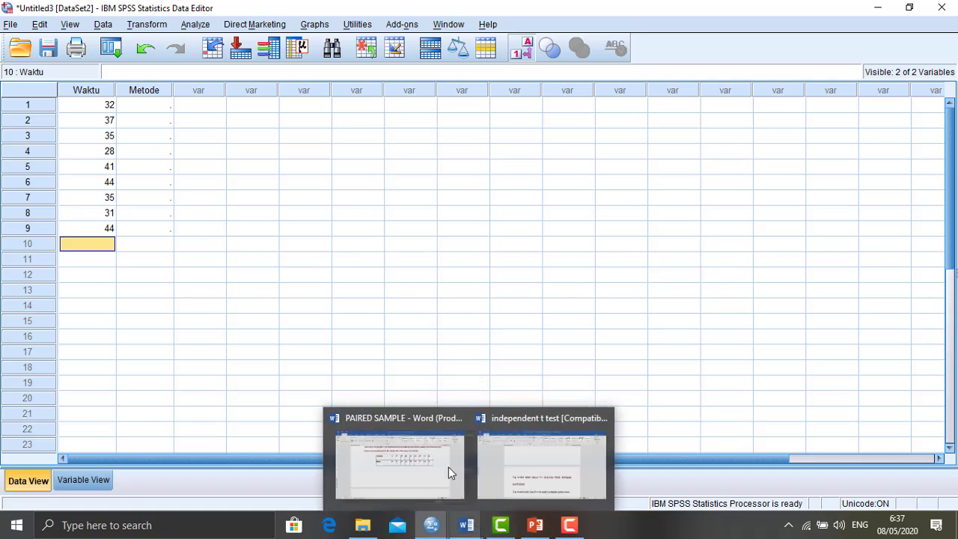
mouse_move(432, 465)
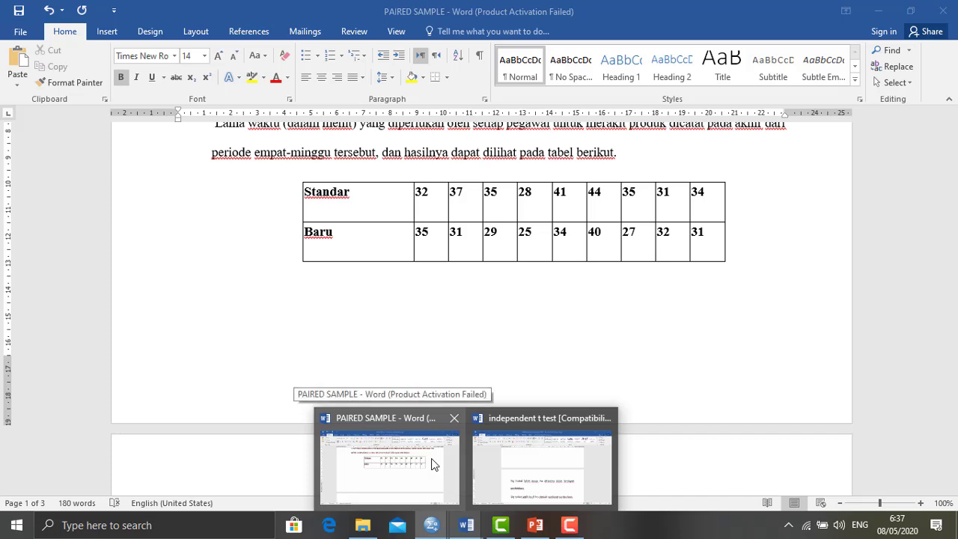
click(432, 464)
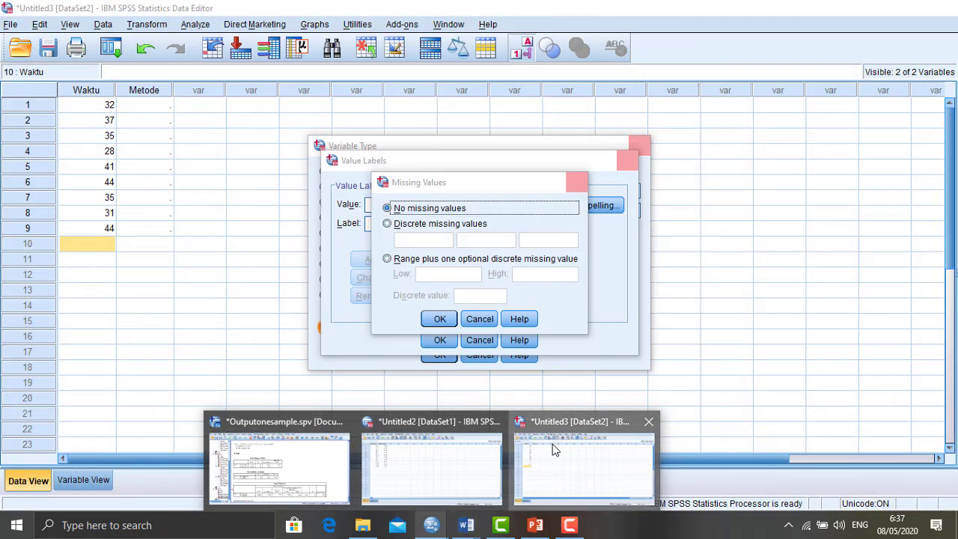
click(554, 449)
text(35)
key(Return)
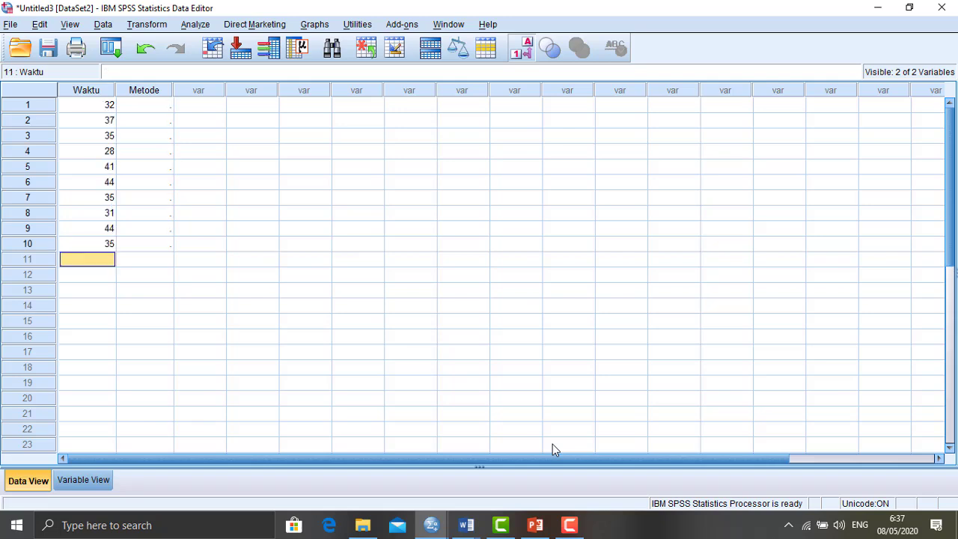
text(31)
key(Return)
text(29)
key(Return)
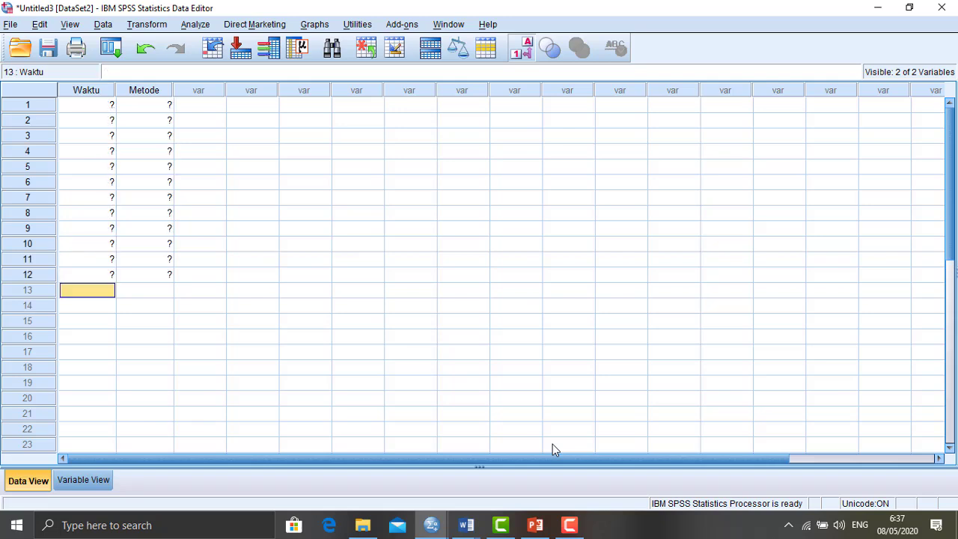
Step: Enter the next Baru times from the Word table, 25, 34 and 40, in rows 13 to 15 of Waktu
mouse_move(466, 525)
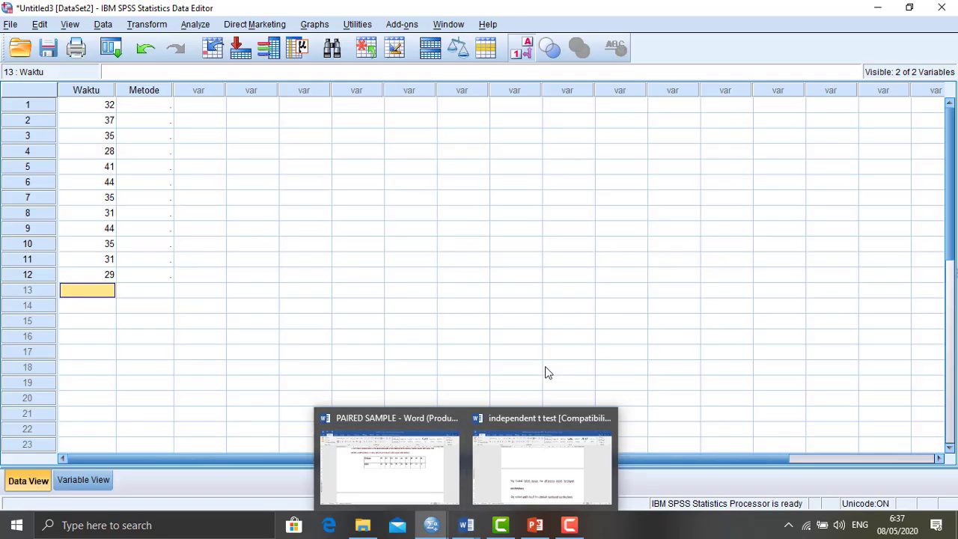
text(25)
key(Return)
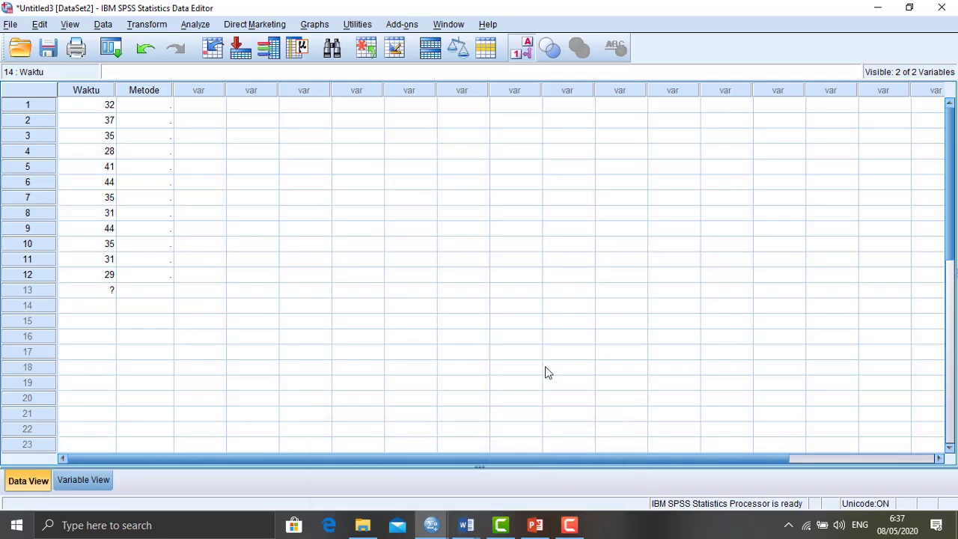
text(34)
key(Return)
text(40)
key(Return)
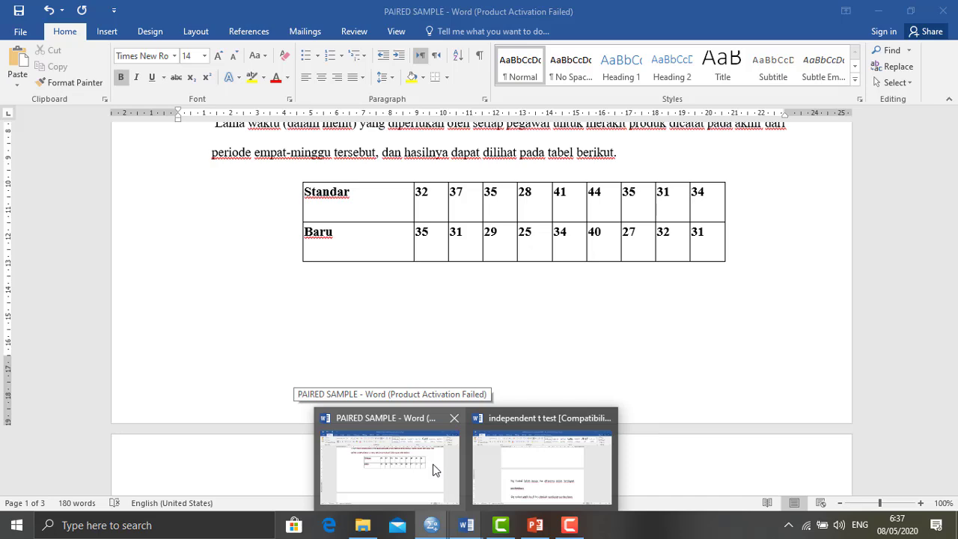
Step: Enter the last Baru times, 27, 32 and 31, in rows 16 to 18 of Waktu and return to row 1
text(2)
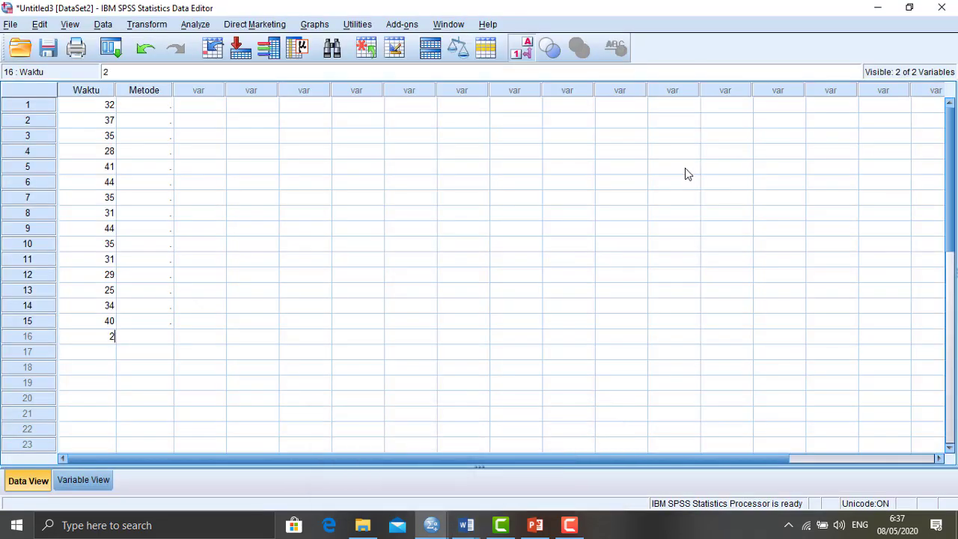
text(7)
key(Return)
text(32)
key(Return)
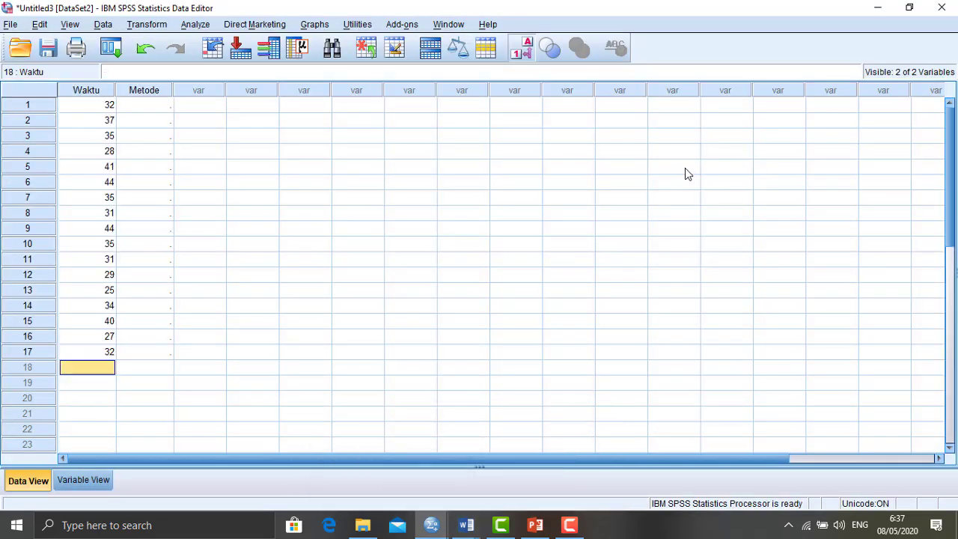
text(31)
key(Return)
key(Up)
key(Up)
key(Up)
key(Up)
key(Up)
key(Up)
key(Up)
key(Up)
key(Up)
key(Up)
key(Up)
key(Up)
key(Up)
key(Up)
key(Up)
key(Up)
key(Up)
key(Up)
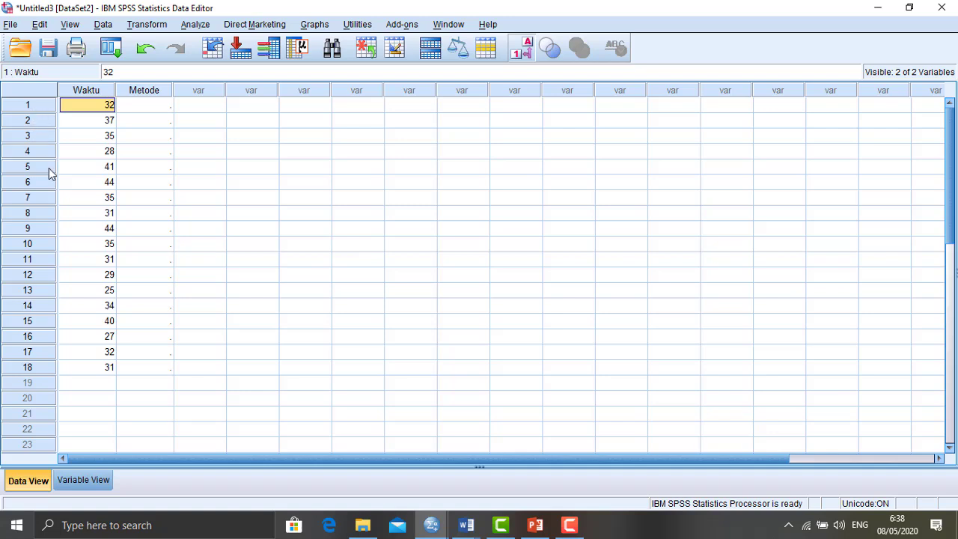
Step: Review the value labels defined for the Metode variable and close their dialog
click(141, 109)
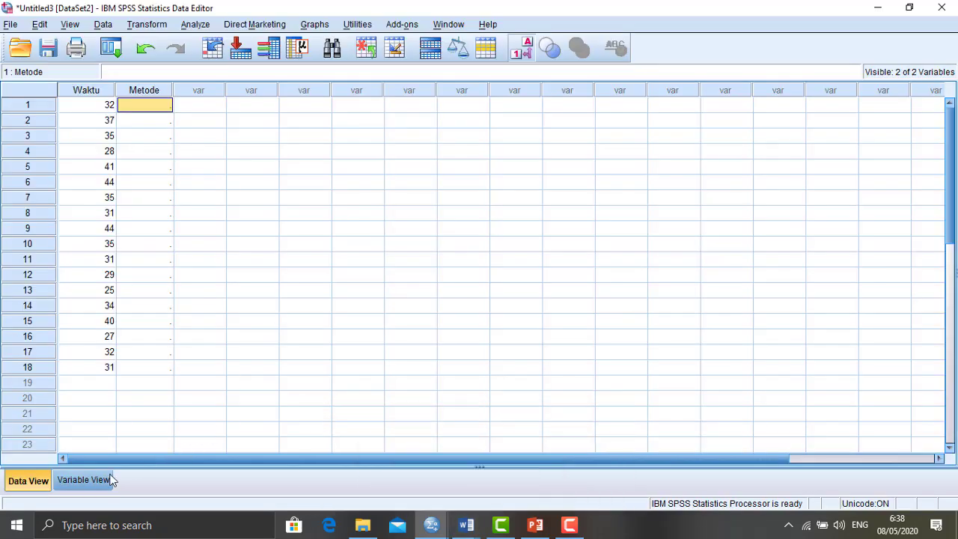
click(95, 480)
click(389, 103)
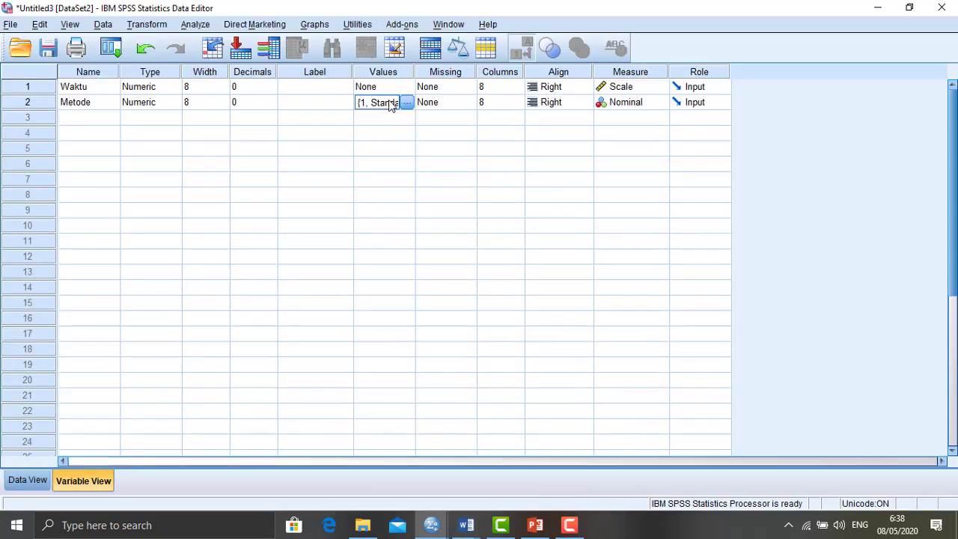
click(406, 103)
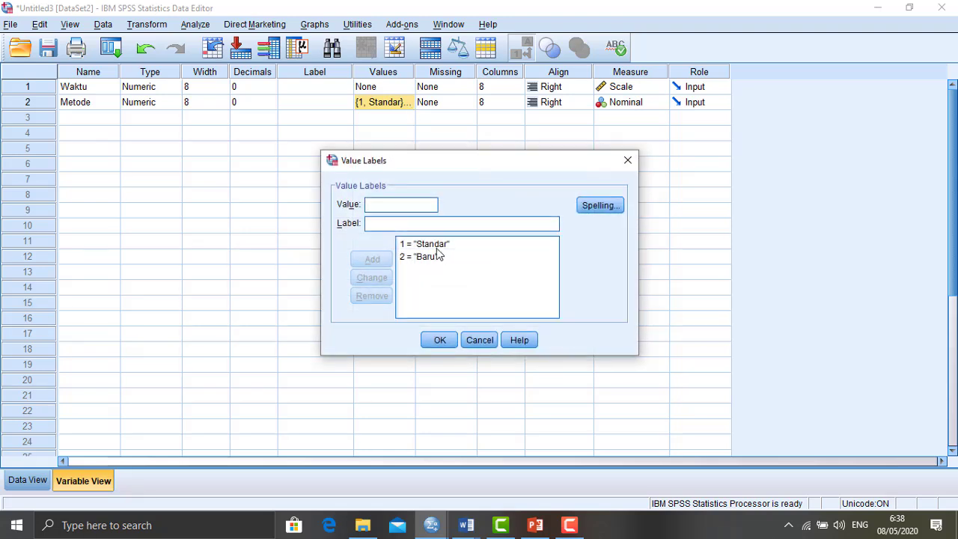
click(440, 340)
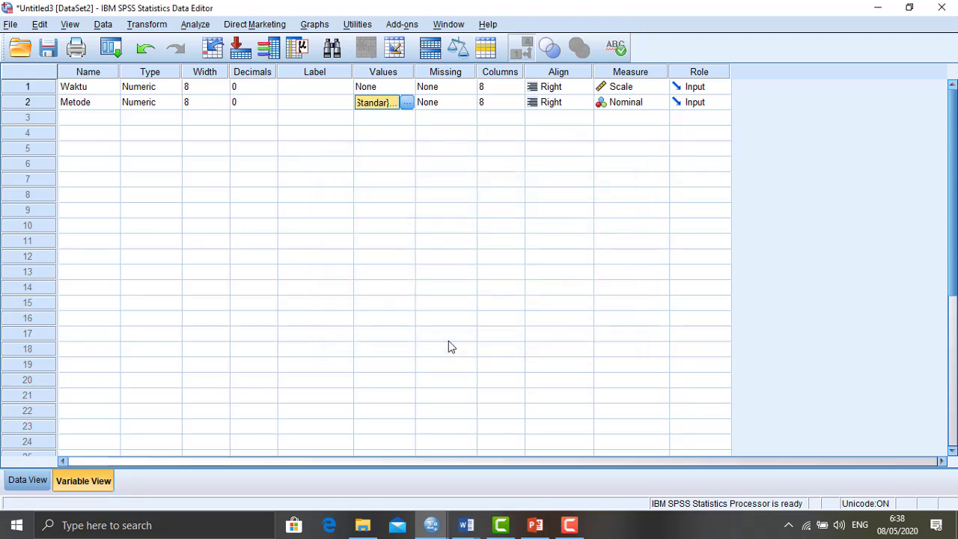
Step: Return to the data cells, enter 1 in row 1 of Metode, and turn off the value label display
click(34, 481)
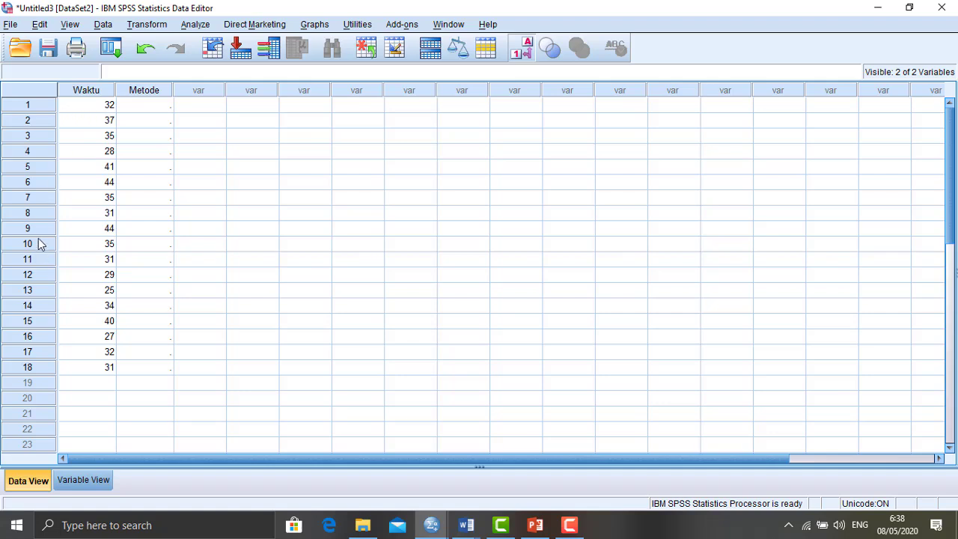
click(169, 112)
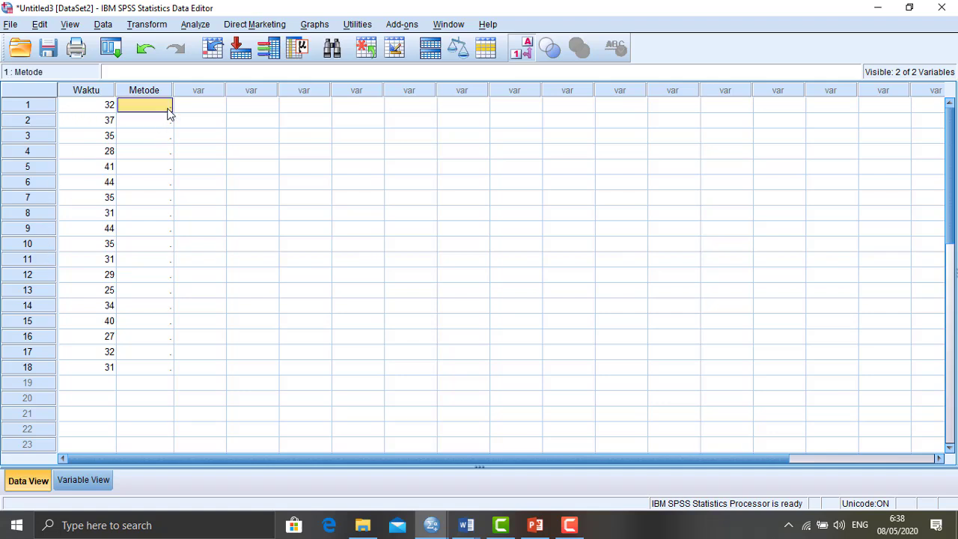
text(1)
click(164, 106)
click(166, 117)
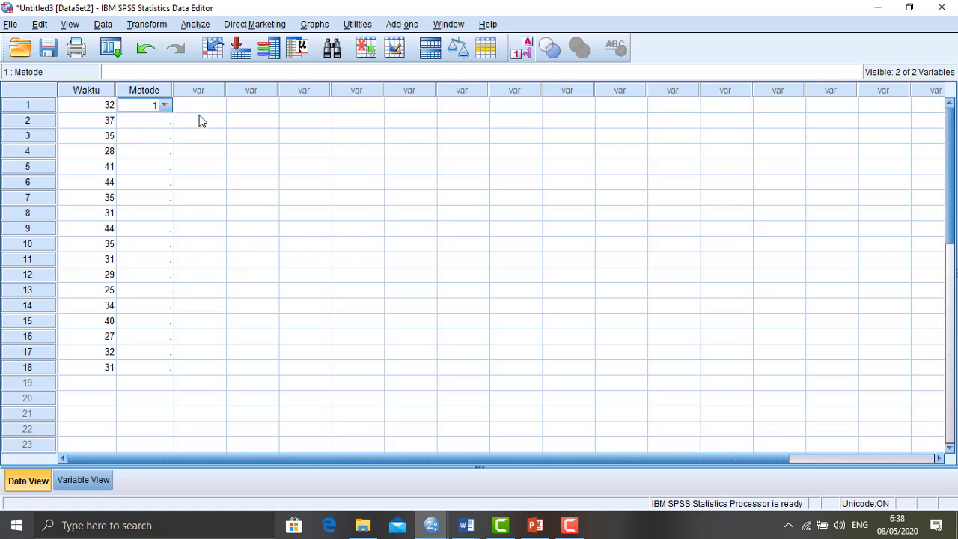
click(199, 119)
click(523, 50)
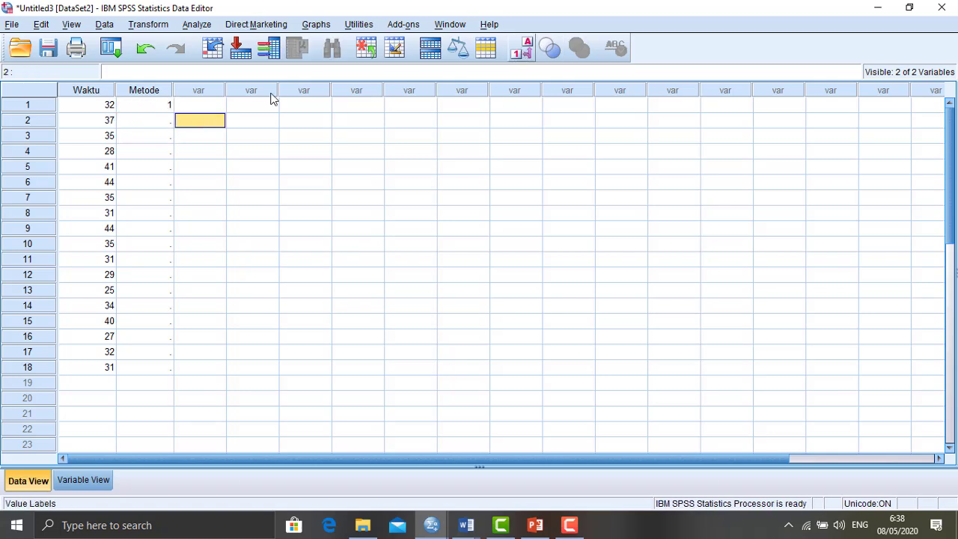
Step: Enter the code 1 for the standard method in rows 2 to 9 of Metode
click(169, 109)
key(Return)
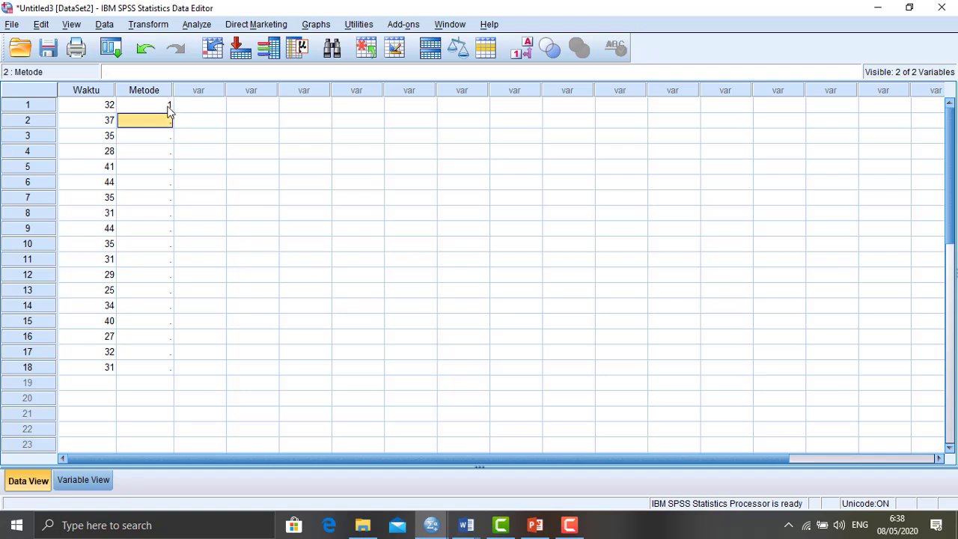
text(1)
key(Return)
text(1)
key(Return)
text(1)
key(Return)
text(1)
key(Return)
text(1)
key(Return)
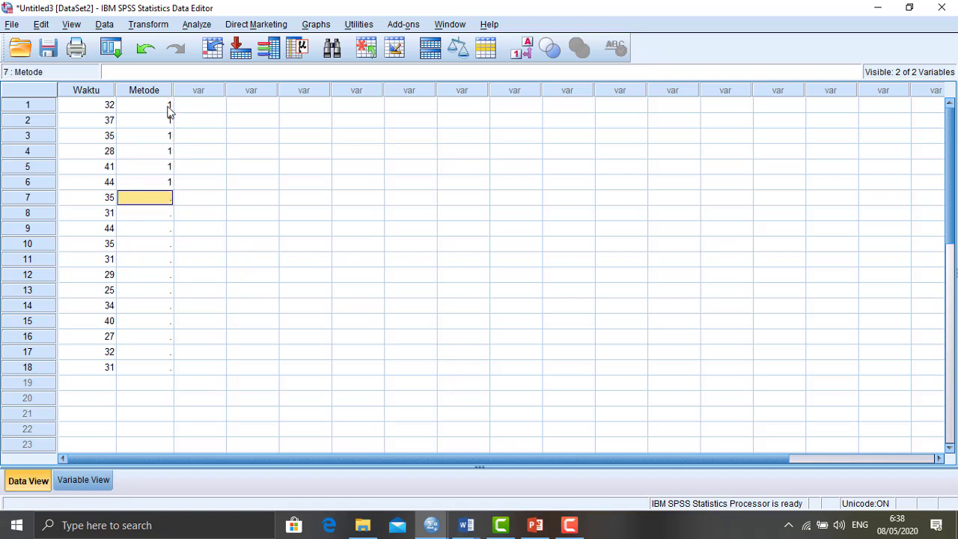
text(1)
key(Return)
text(1)
key(Return)
text(1)
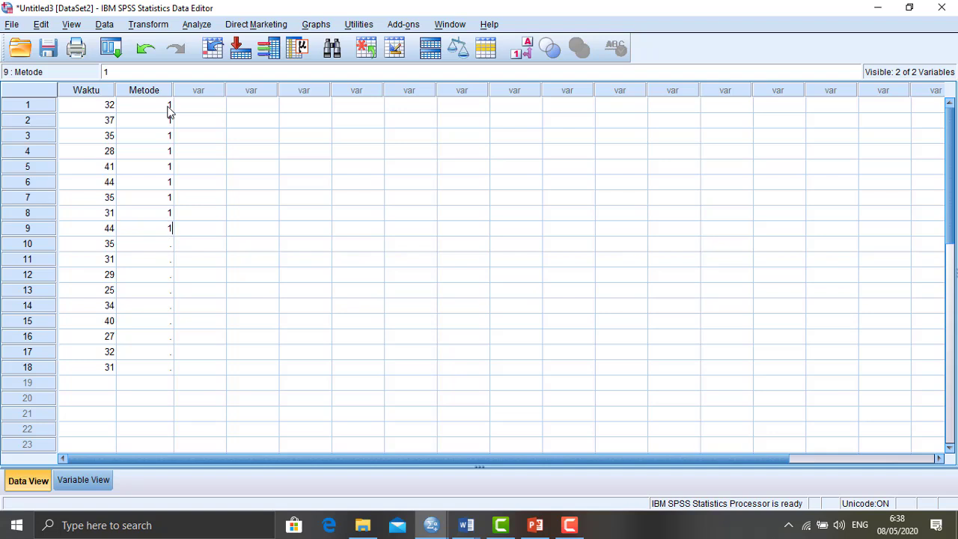
key(Return)
Step: Enter the code 2 for the new method in rows 10 to 18 of Metode
text(2)
key(Return)
text(2 2 2 2 2 2)
key(Return)
text(2)
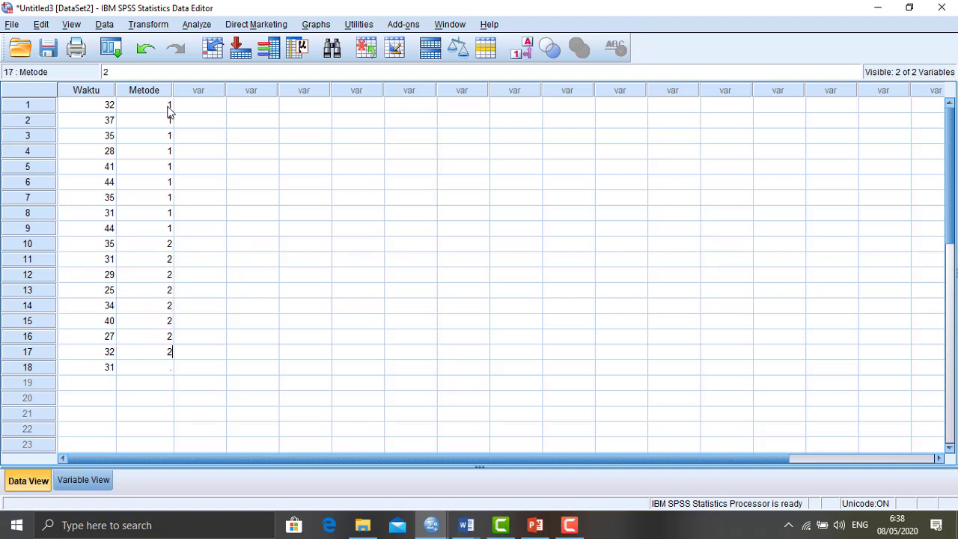
key(Return)
text(2)
key(Return)
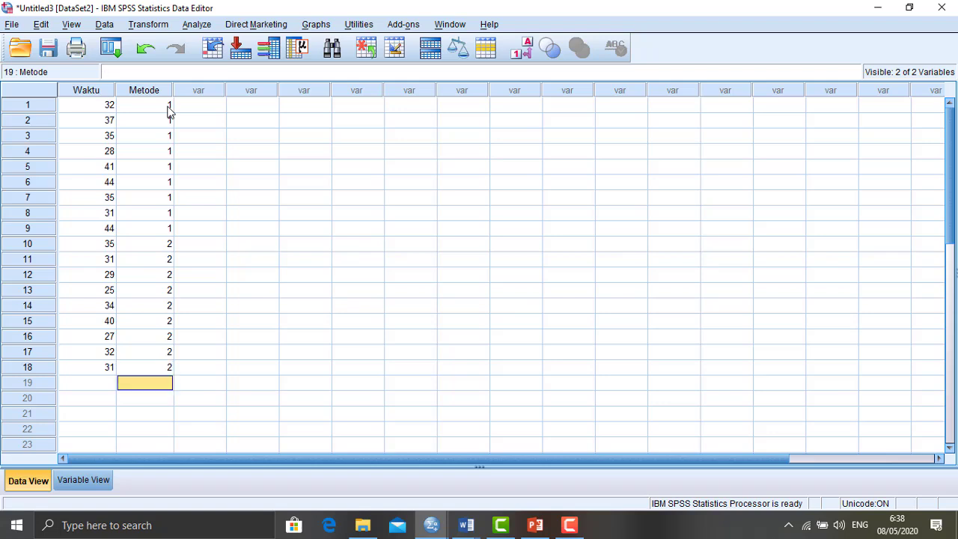
Step: Check the Metode codes row by row, especially where the Standar group changes to the Baru group
key(Up)
key(Up)
key(Up)
key(Up)
key(Up)
key(Up)
key(Up)
key(Up)
key(Up)
key(Up)
key(Up)
key(Up)
key(Up)
key(Up)
key(Up)
key(Up)
key(Up)
key(Up)
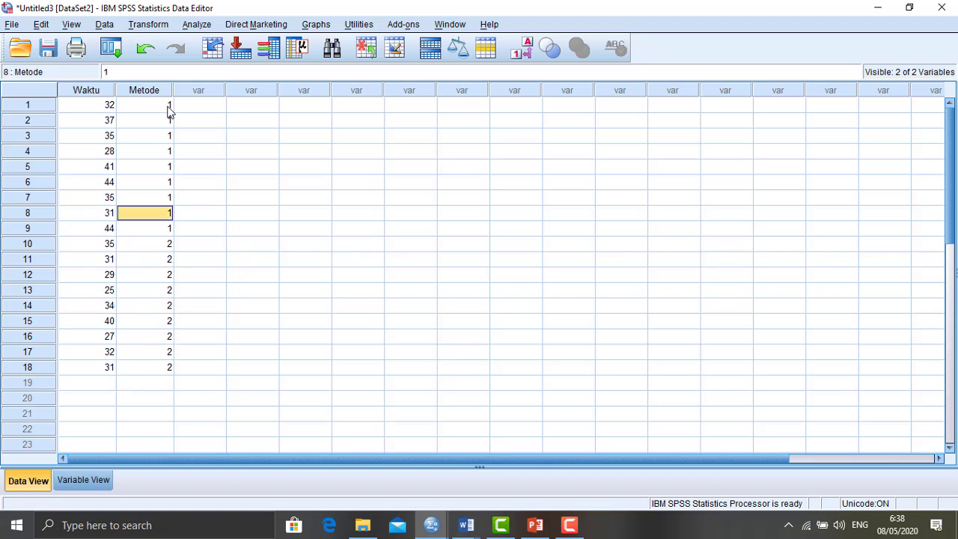
key(Down)
key(Down)
key(Down)
key(Down)
key(Down)
key(Down)
key(Down)
key(Down)
key(Down)
key(Down)
key(Down)
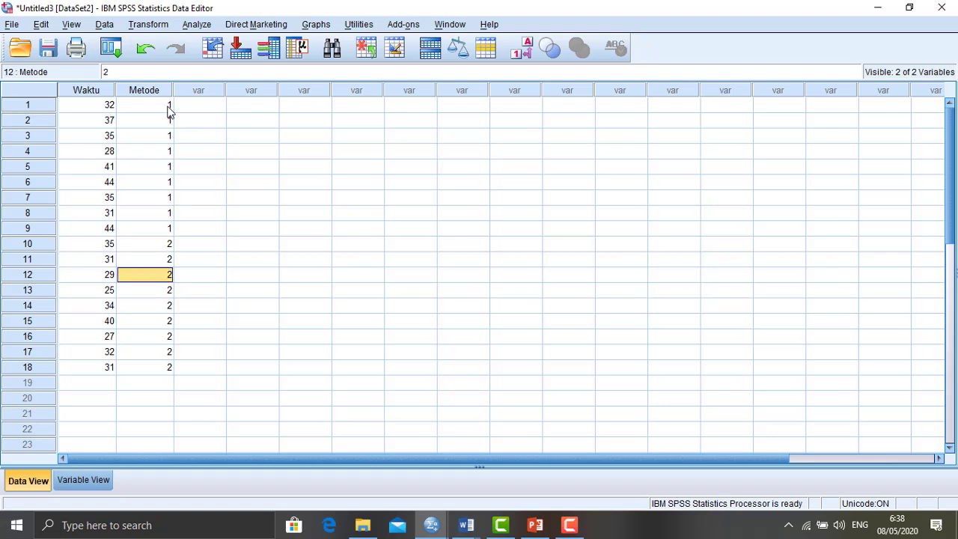
key(Up)
key(Up)
key(Up)
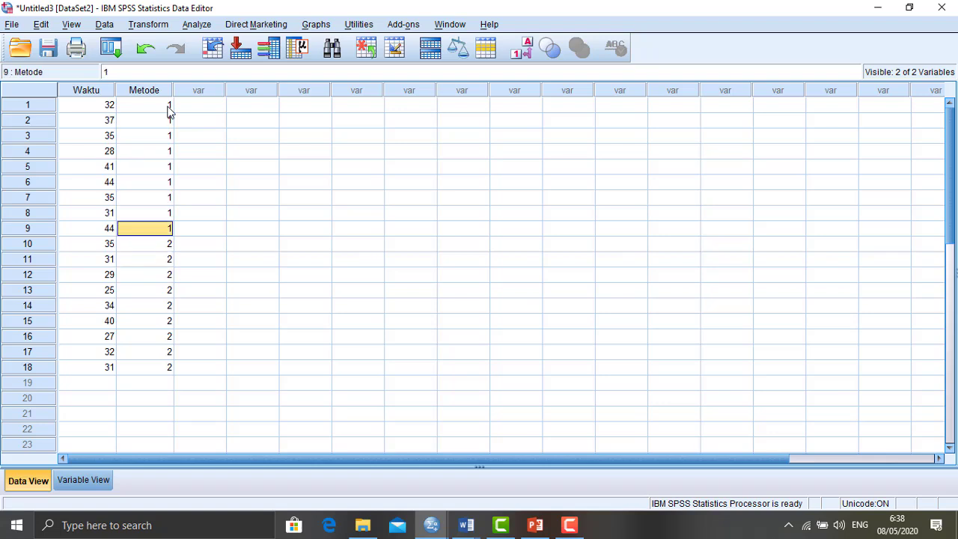
key(Down)
key(Down)
key(Down)
key(Down)
key(Down)
key(Down)
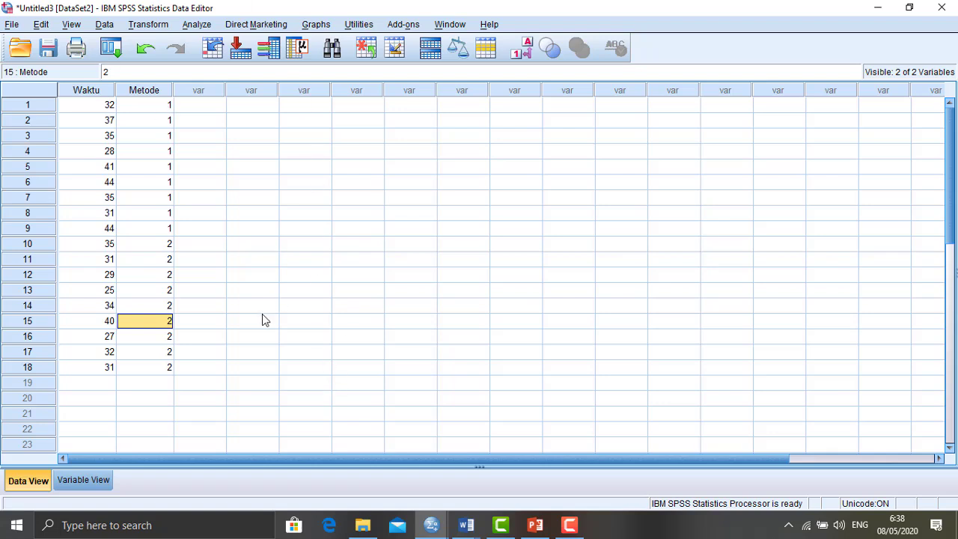
click(163, 120)
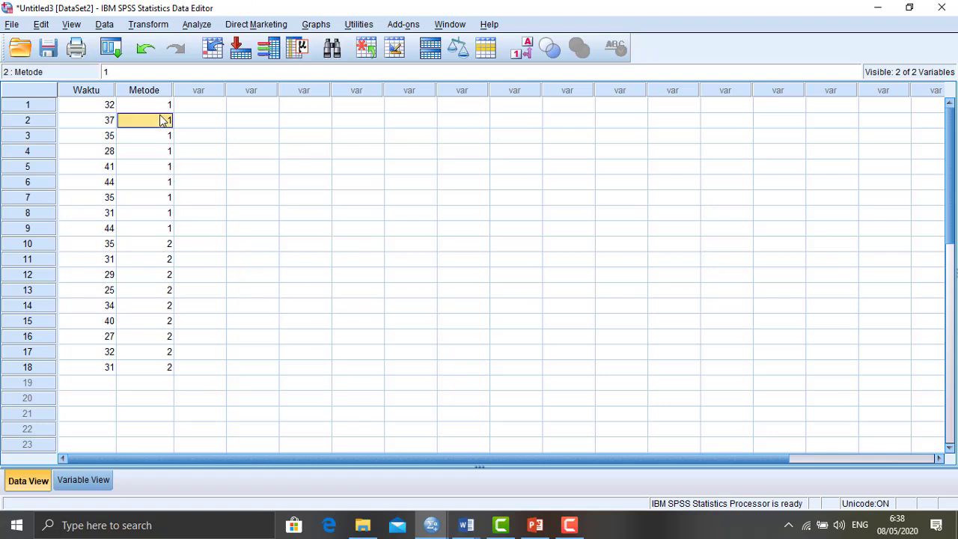
click(156, 105)
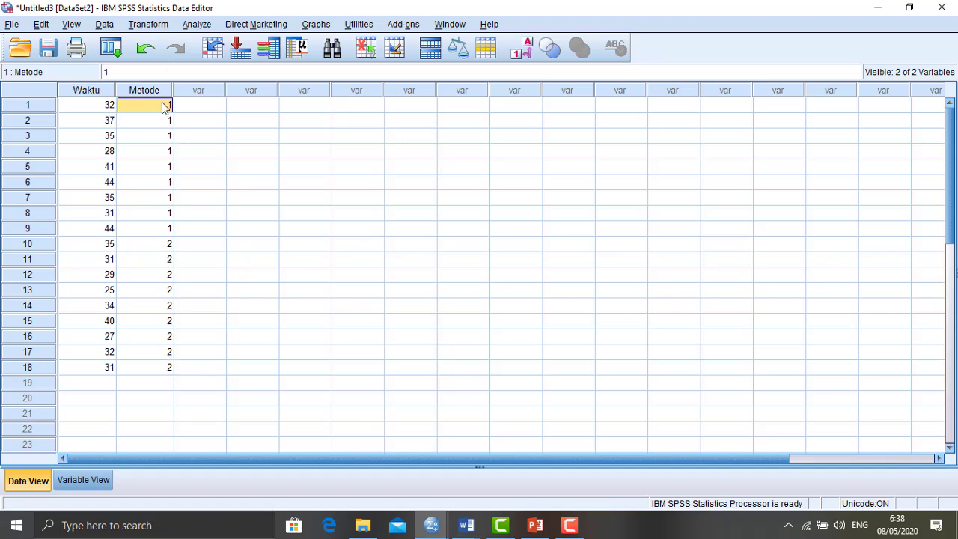
Step: Compare the label and code displays of Metode, leaving the value labels switched on
click(522, 51)
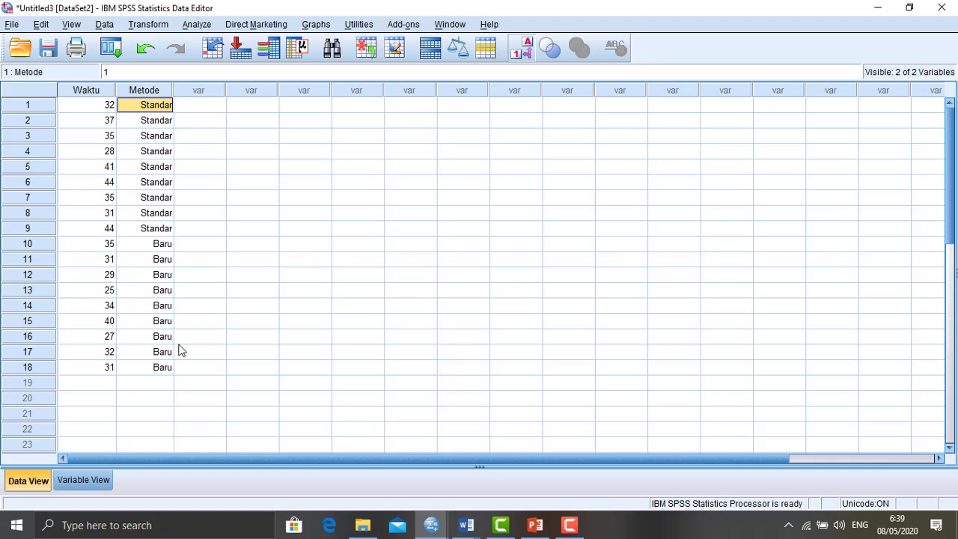
click(524, 52)
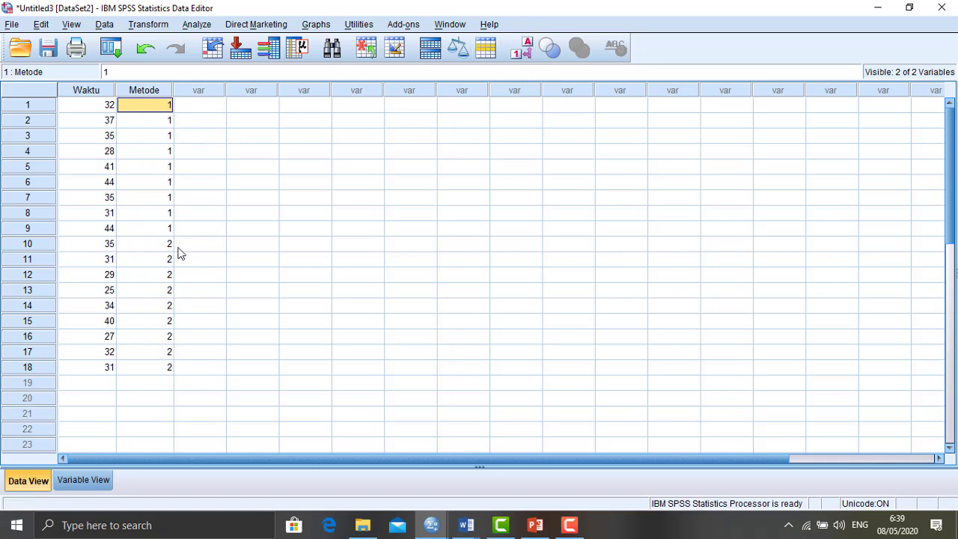
click(522, 49)
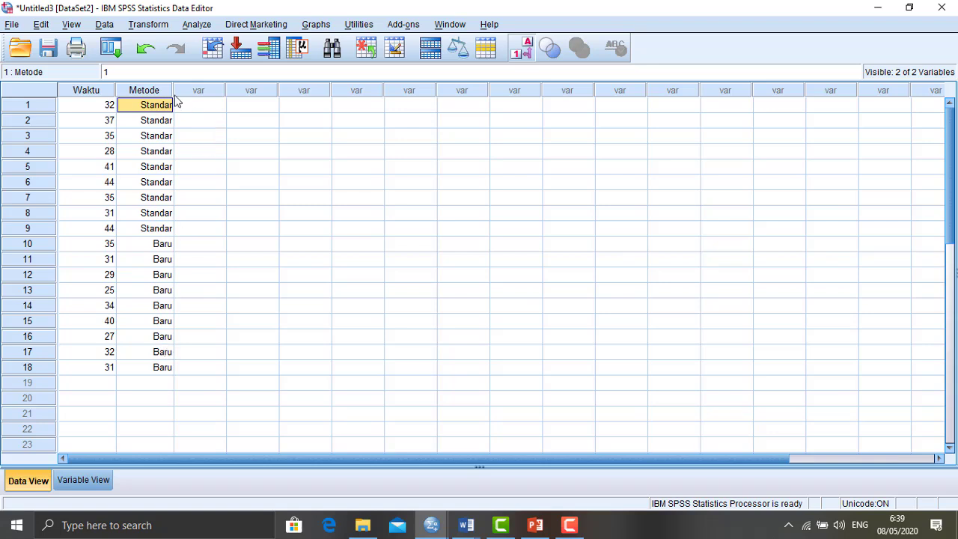
Step: Set up an independent-samples t test with Waktu as the test variable and Metode as the grouping variable
click(198, 25)
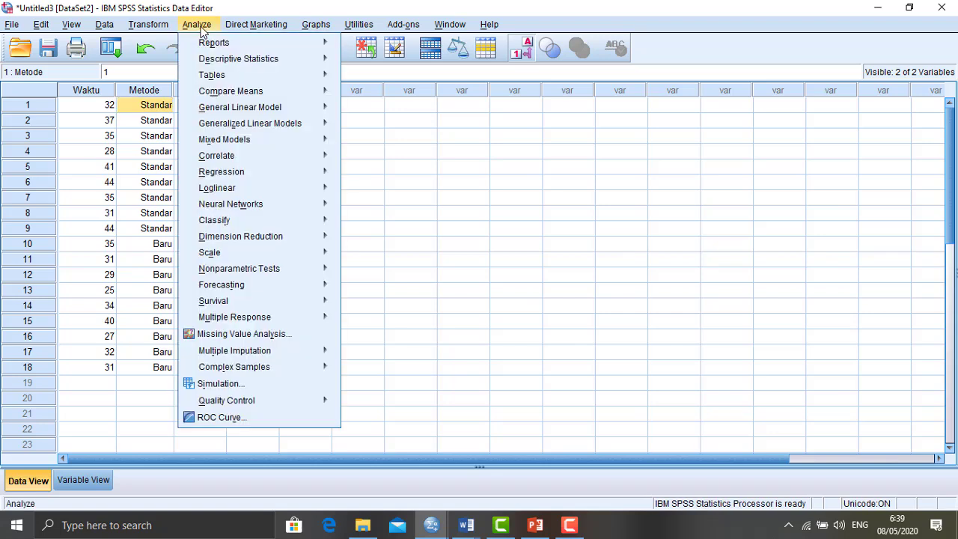
mouse_move(225, 91)
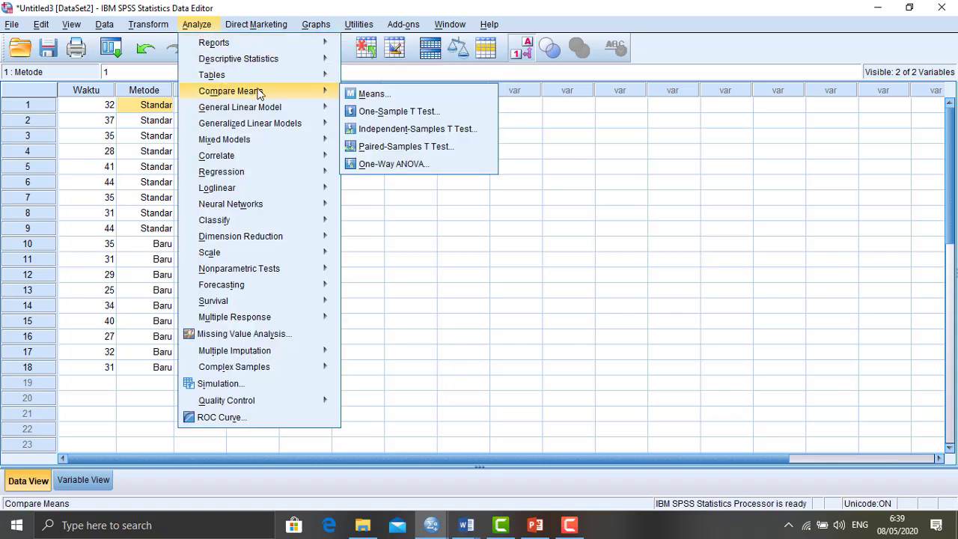
click(375, 132)
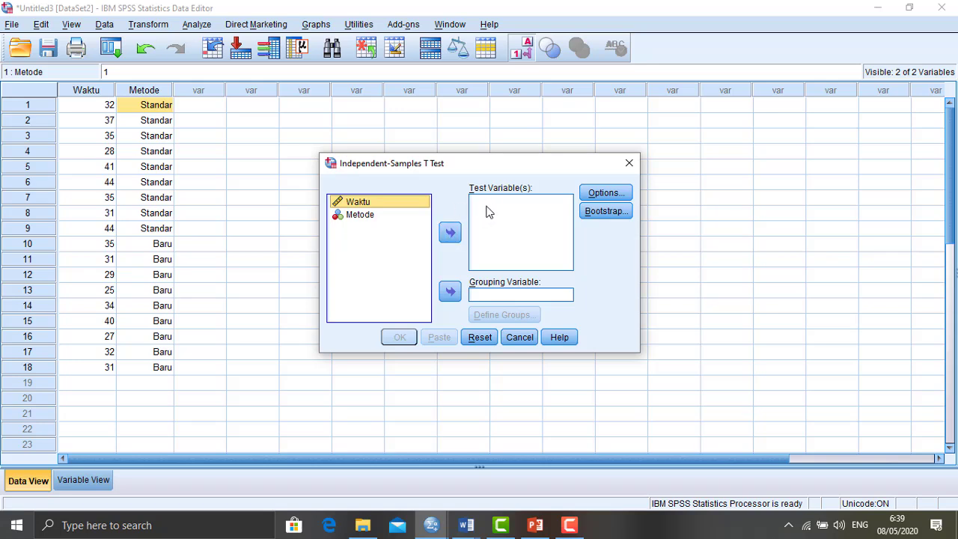
click(448, 233)
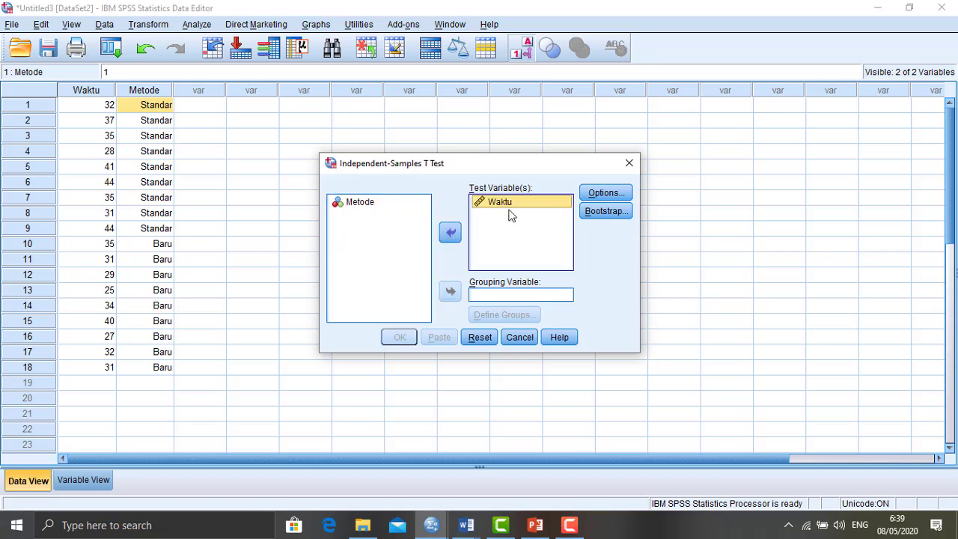
click(375, 201)
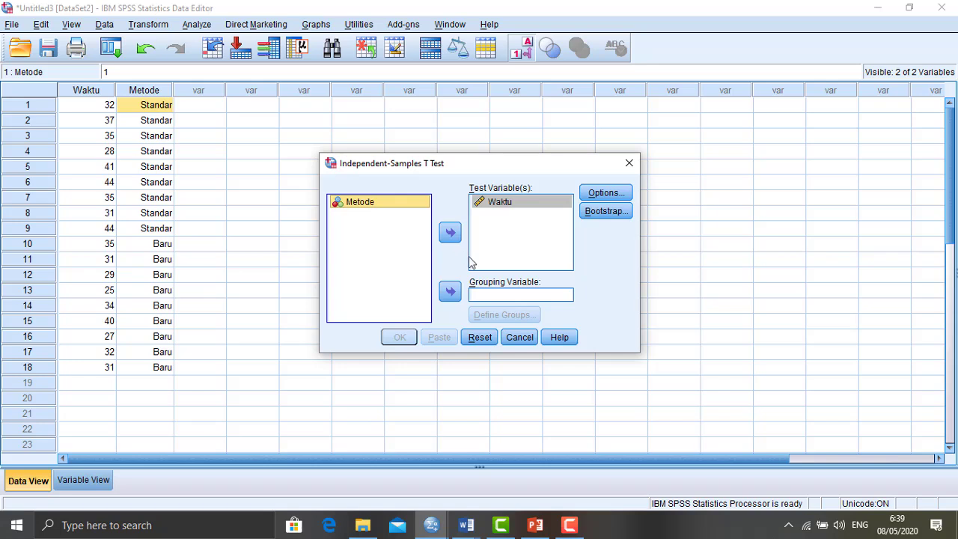
click(450, 292)
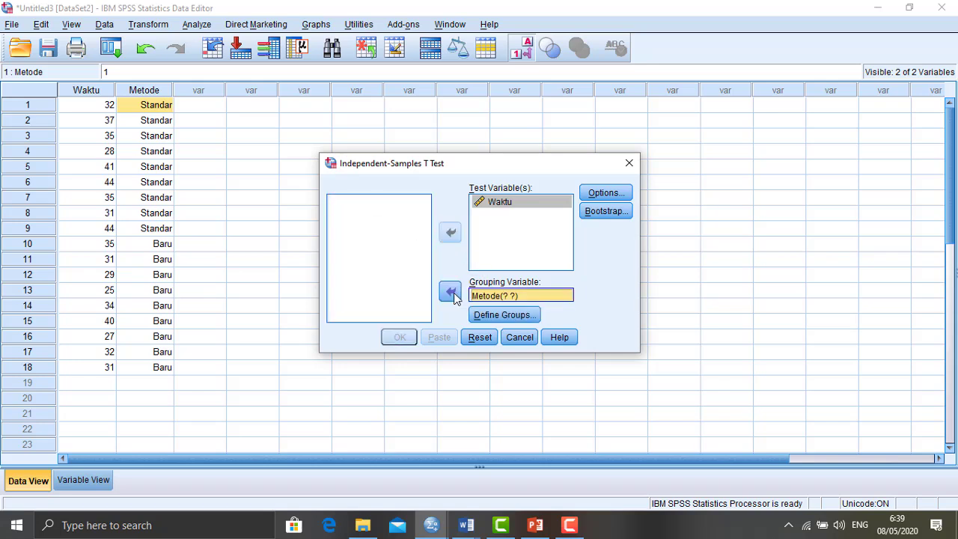
Step: Define the Metode groups with the specified values 1 for Group 1 and 2 for Group 2
click(504, 316)
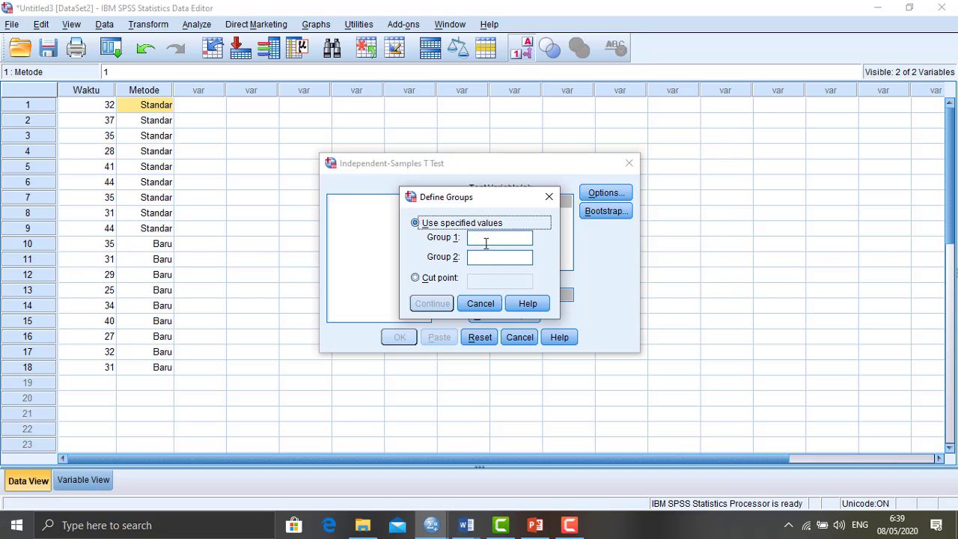
click(483, 238)
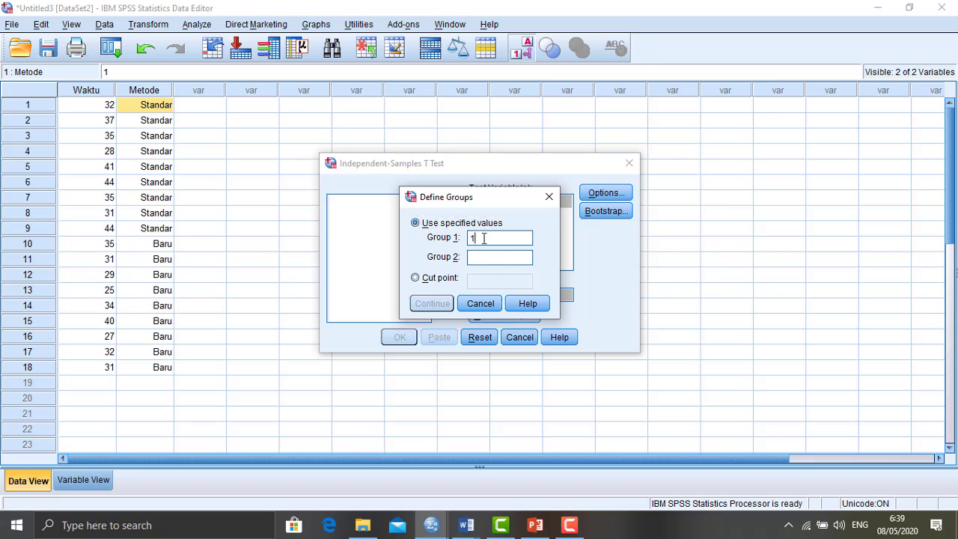
click(490, 253)
text(2)
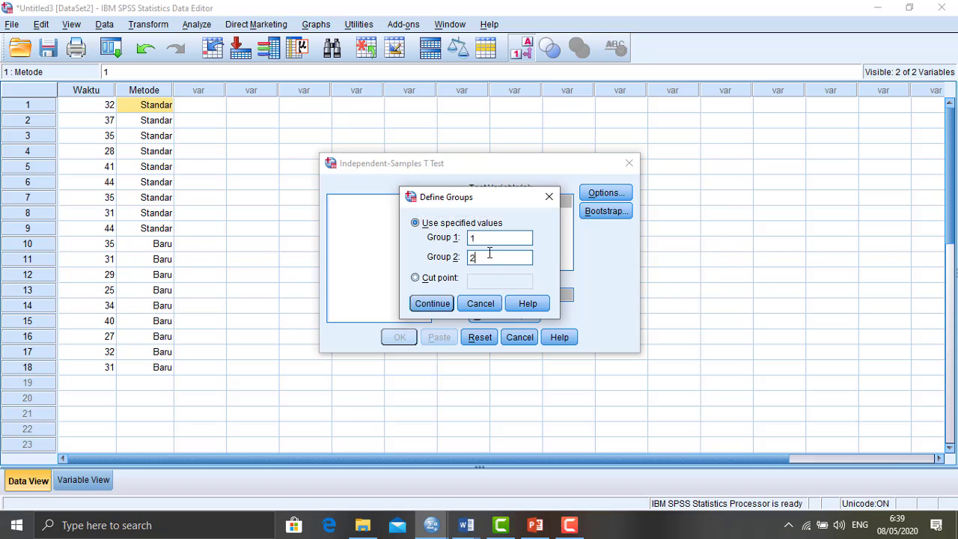
click(446, 304)
Step: Keep the 95% confidence interval and analysis-by-analysis exclusion in the test options, and run the t test
click(591, 194)
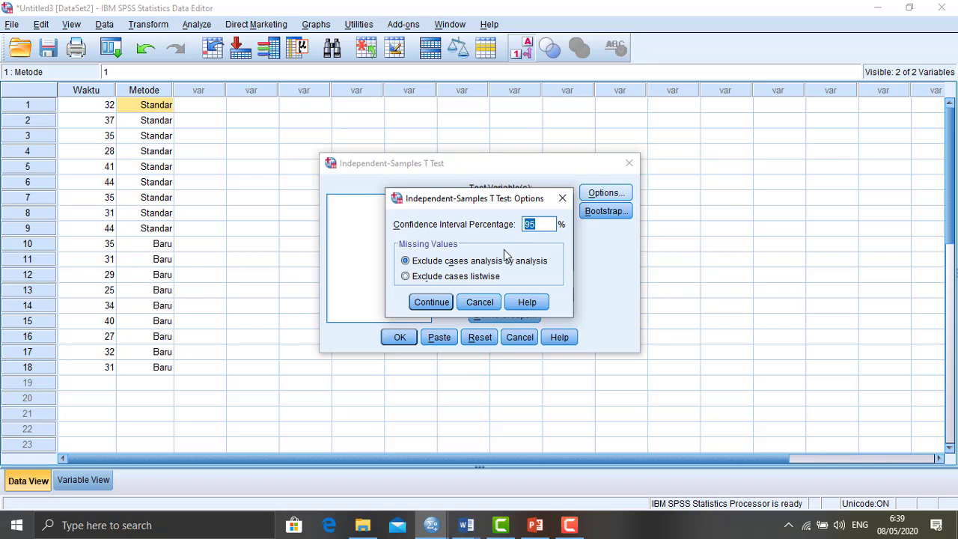
click(432, 303)
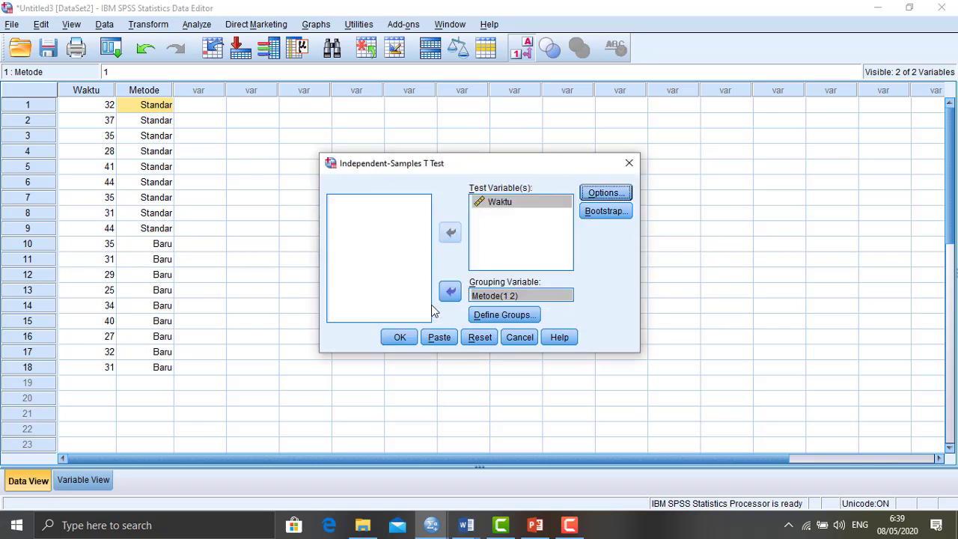
click(401, 338)
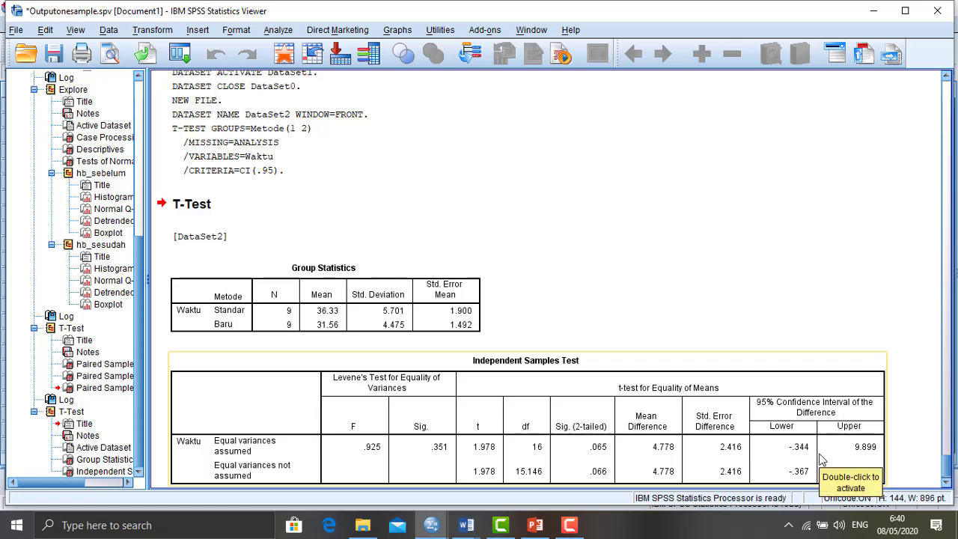
Step: Copy the Independent Samples Test table into the PAIRED SAMPLE Word document, below the heading "Menarik kesimpulan untuk masalah penelitian tersebut"
click(468, 405)
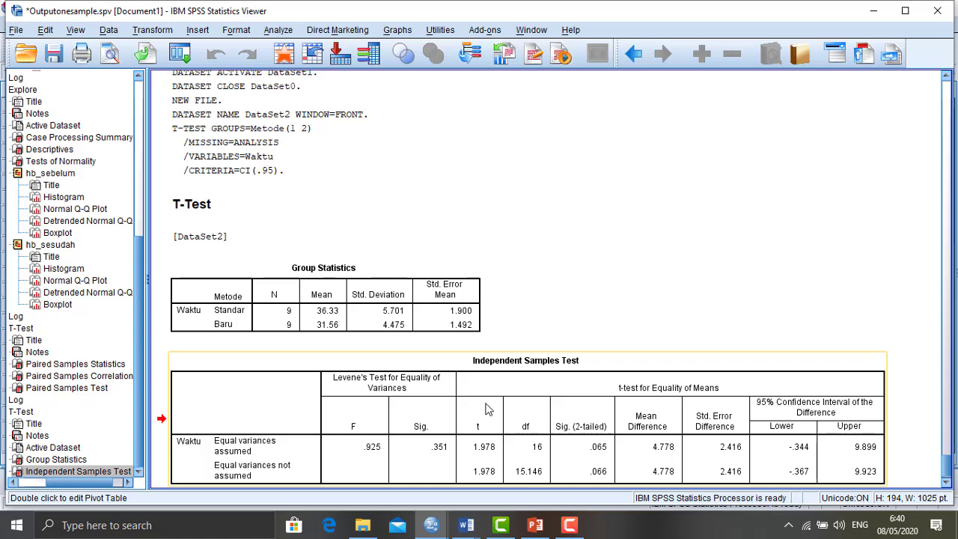
right_click(486, 409)
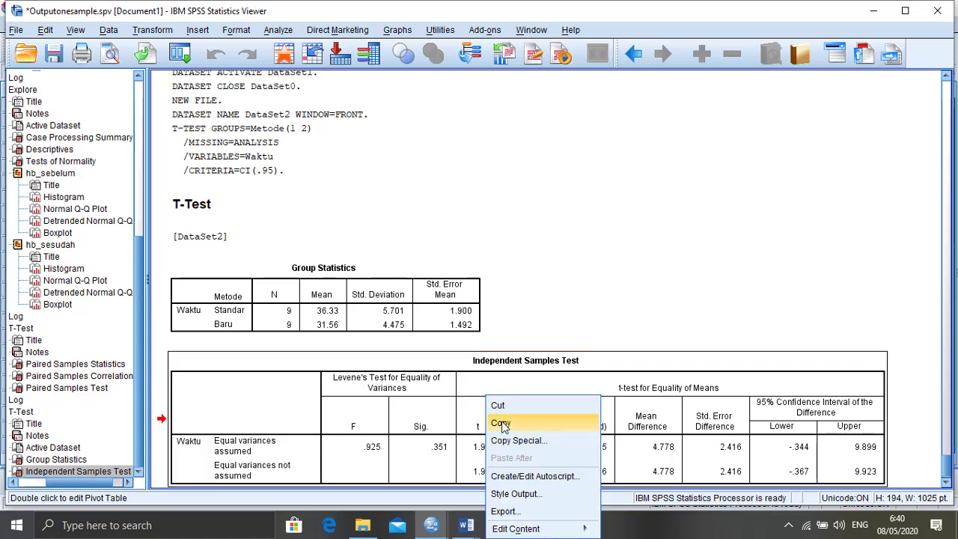
click(502, 423)
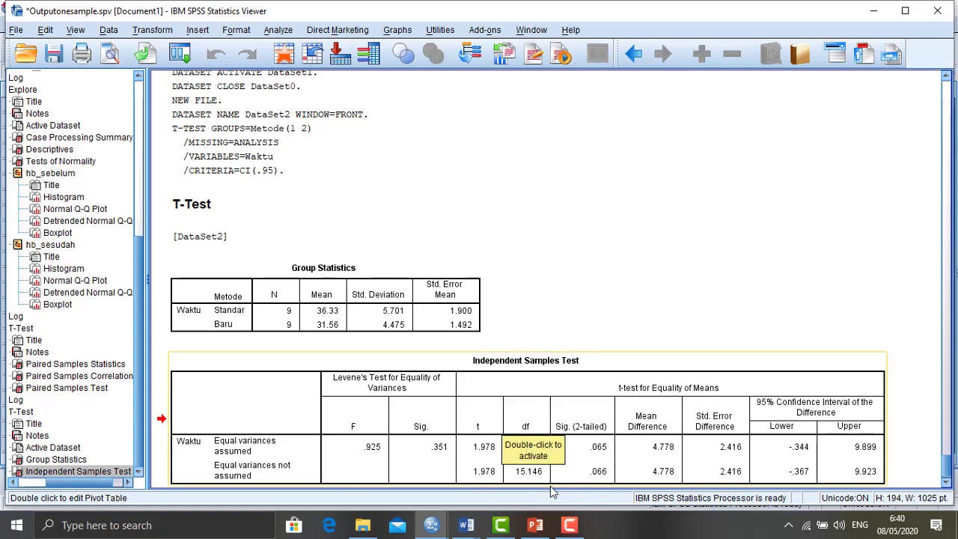
mouse_move(466, 525)
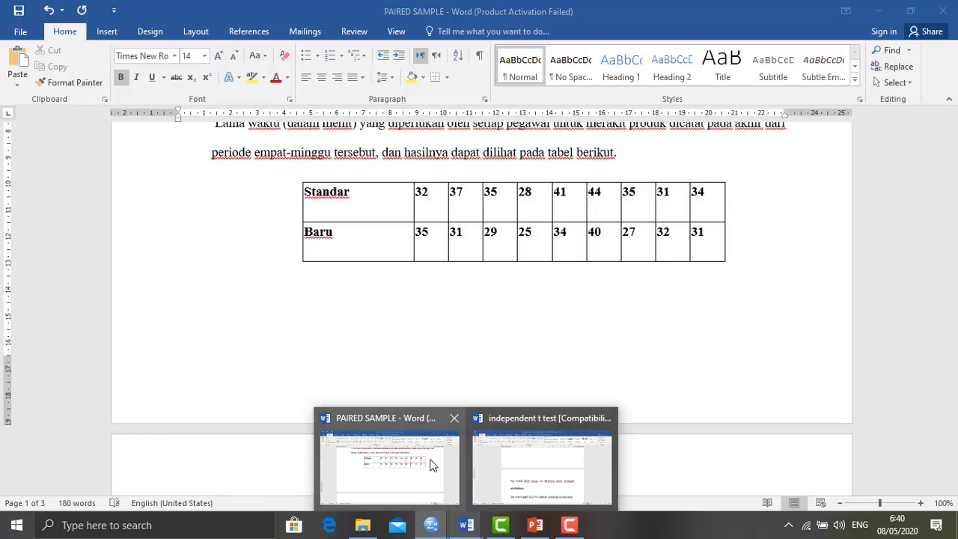
click(433, 464)
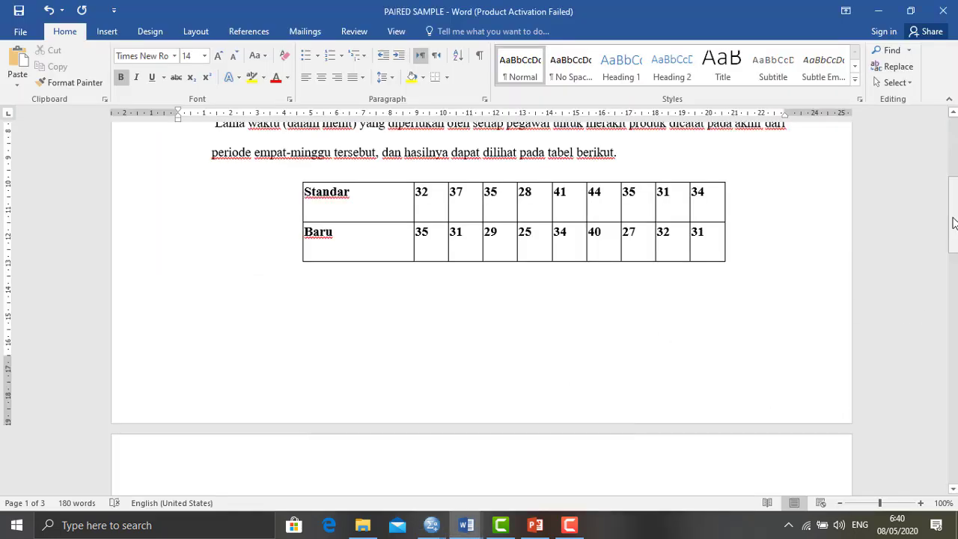
drag(954, 217, 953, 365)
click(513, 334)
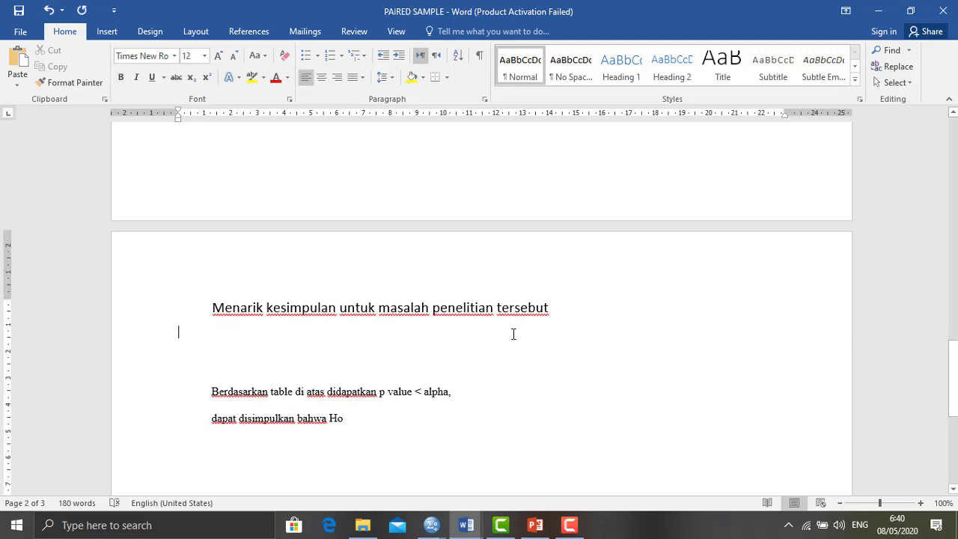
key(ctrl+v)
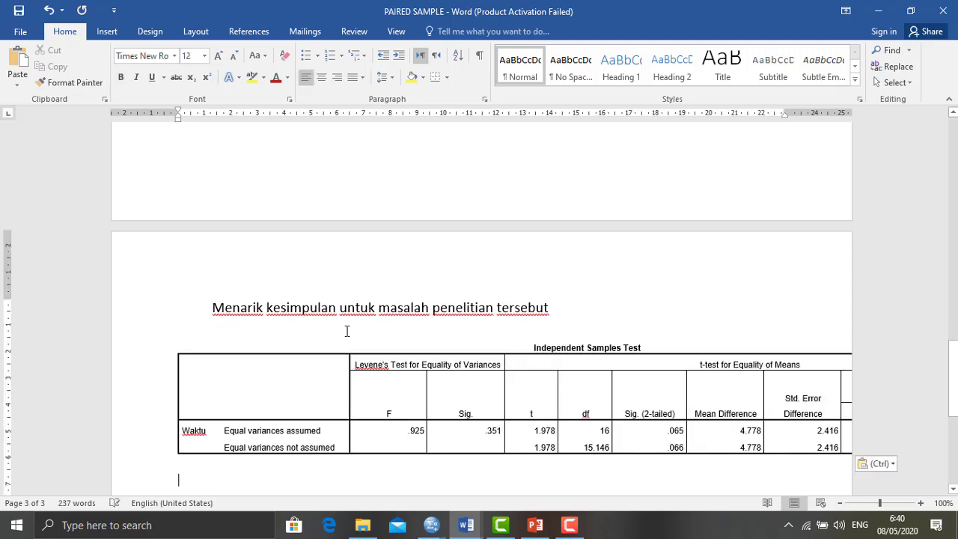
mouse_move(173, 333)
mouse_down()
mouse_move(131, 337)
mouse_move(148, 337)
mouse_up()
click(106, 334)
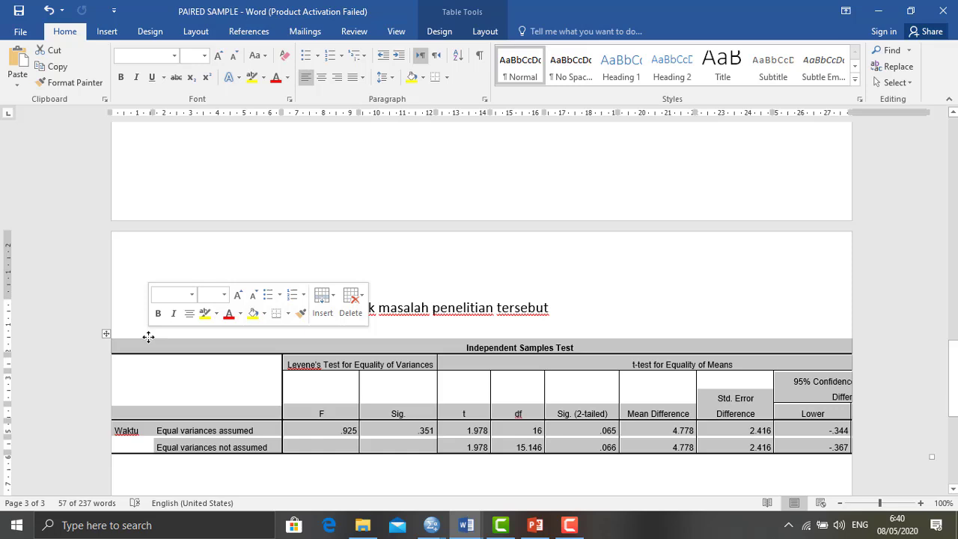
click(49, 12)
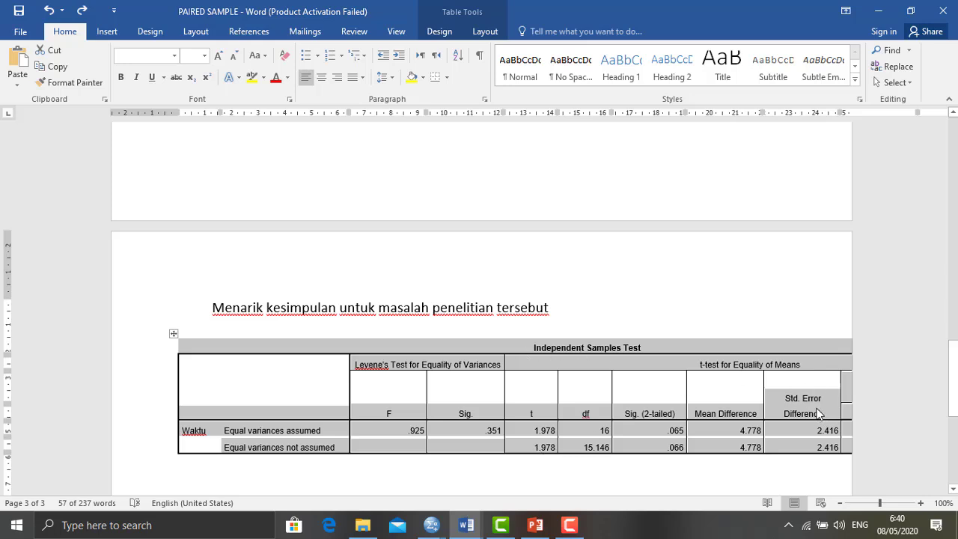
Step: Examine the Levene's test Sig. column in the pasted table and the draft conclusion below it
click(450, 386)
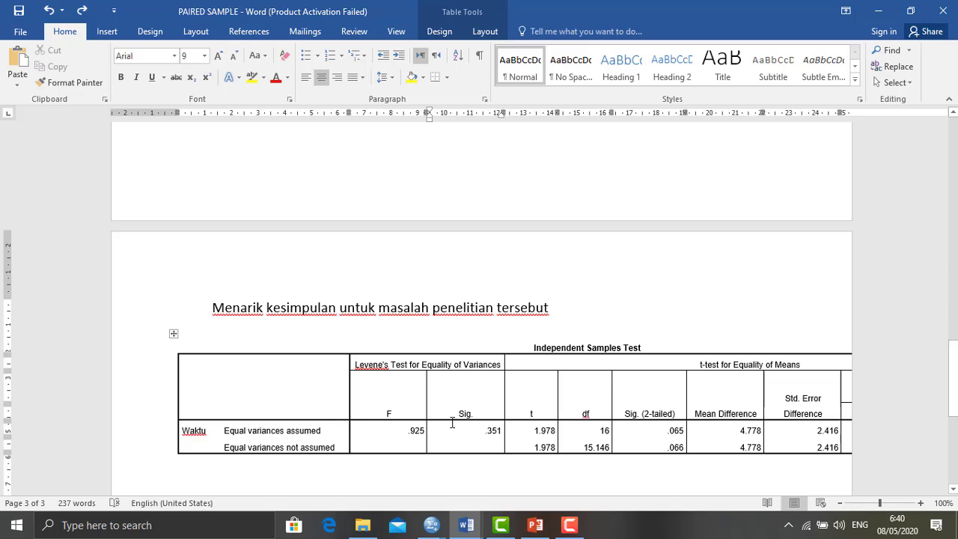
drag(452, 423, 492, 441)
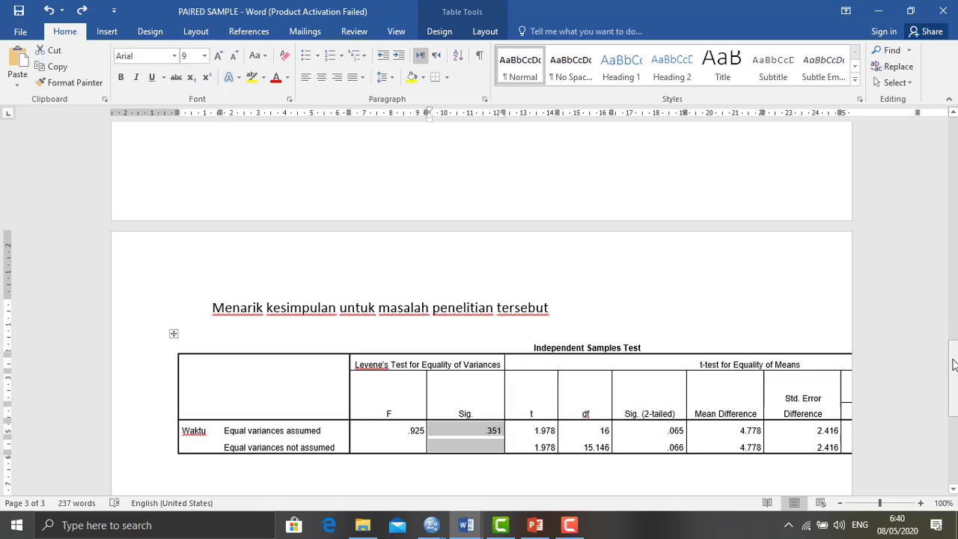
drag(952, 352, 952, 383)
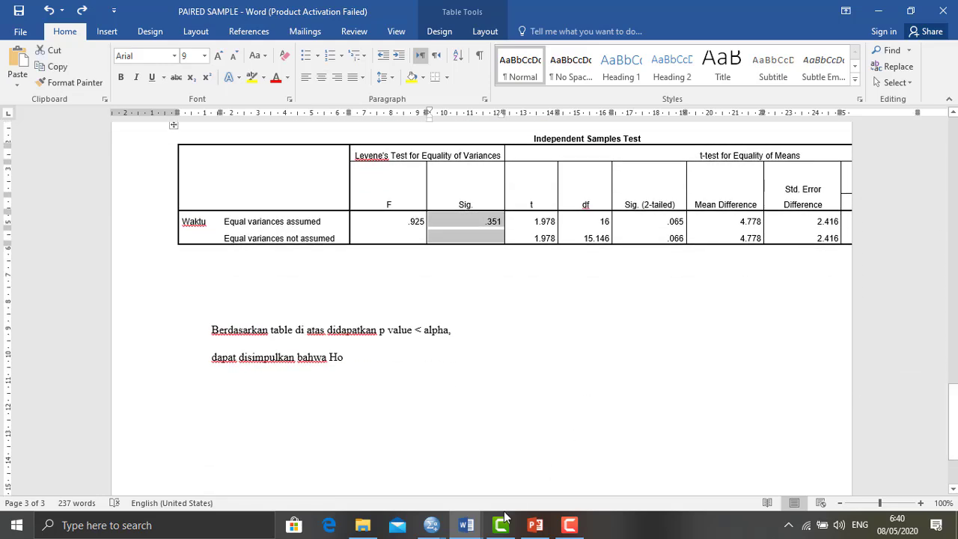
mouse_move(429, 528)
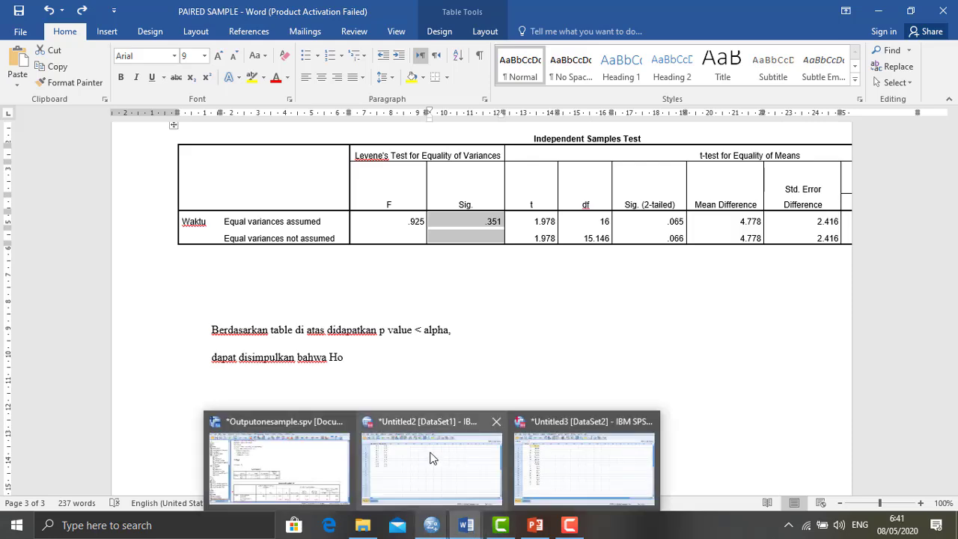
mouse_move(292, 475)
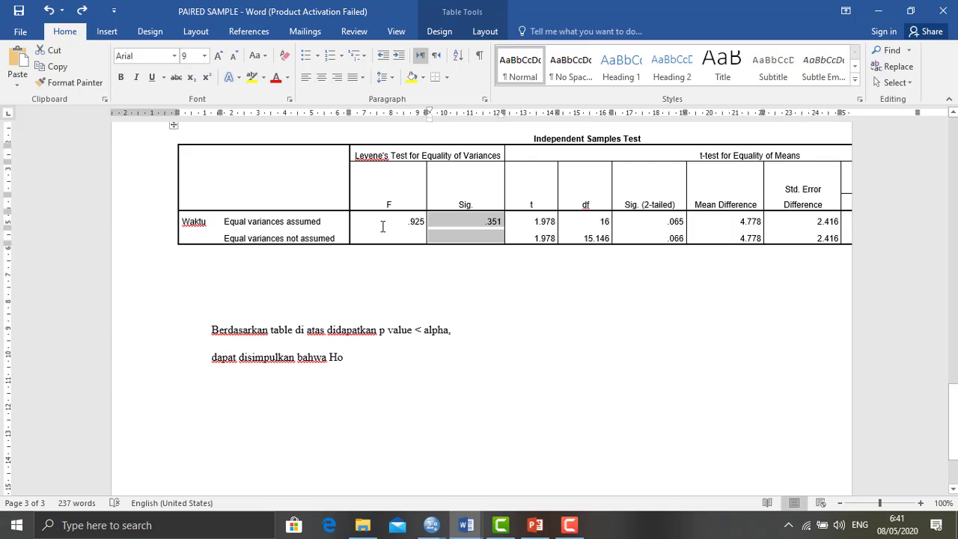
click(450, 271)
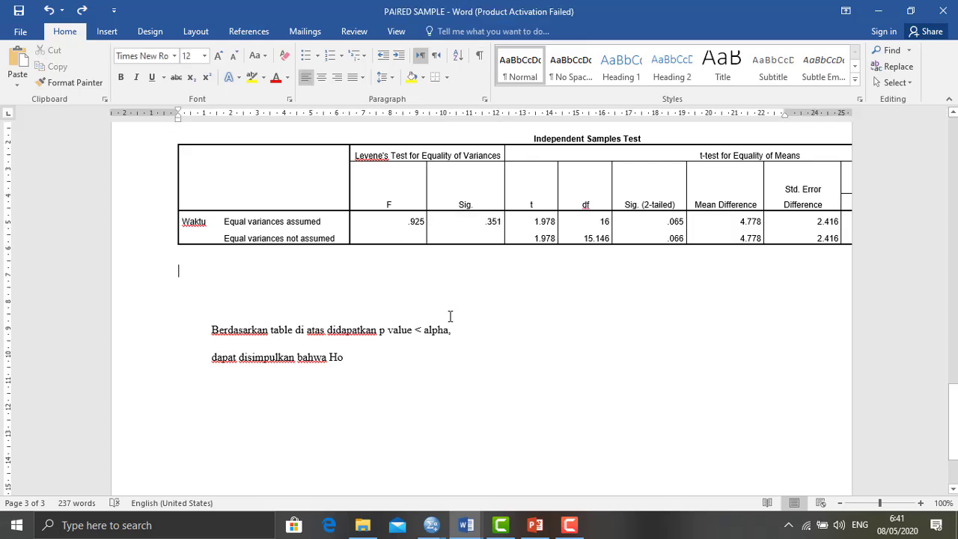
click(414, 331)
key(BackSpace)
key(BackSpace)
key(BackSpace)
key(BackSpace)
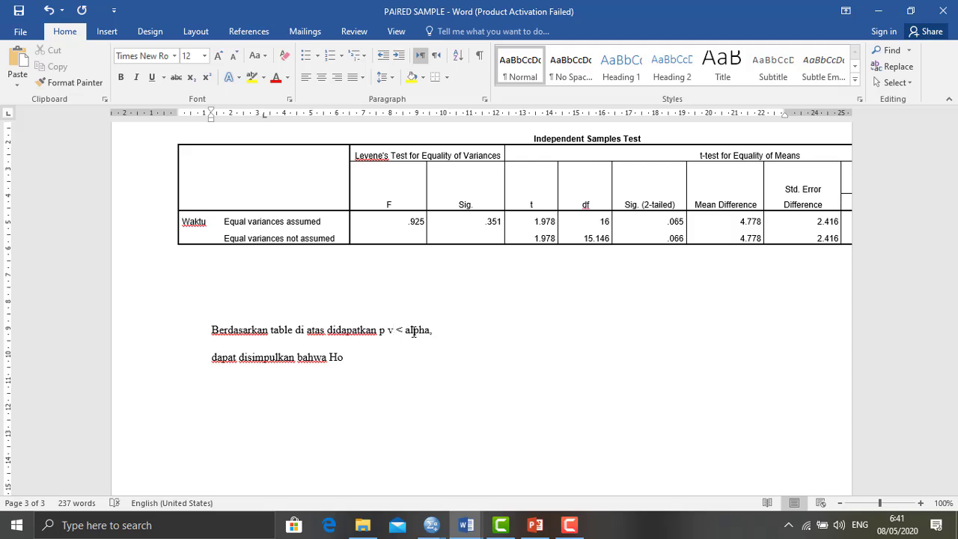
text(alue)
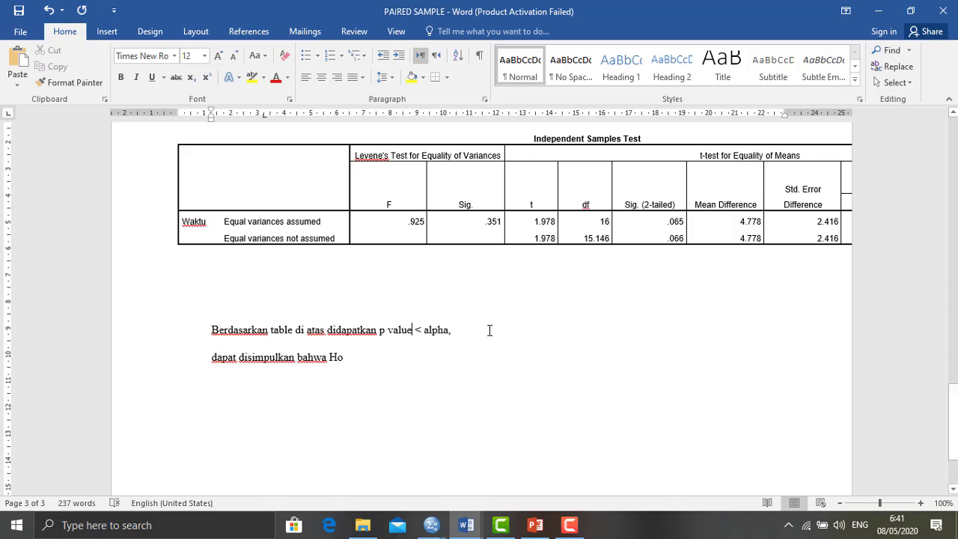
Step: Add the comparison "… 0.351 > 0.05" at the end of the p value line in the conclusion
text(..)
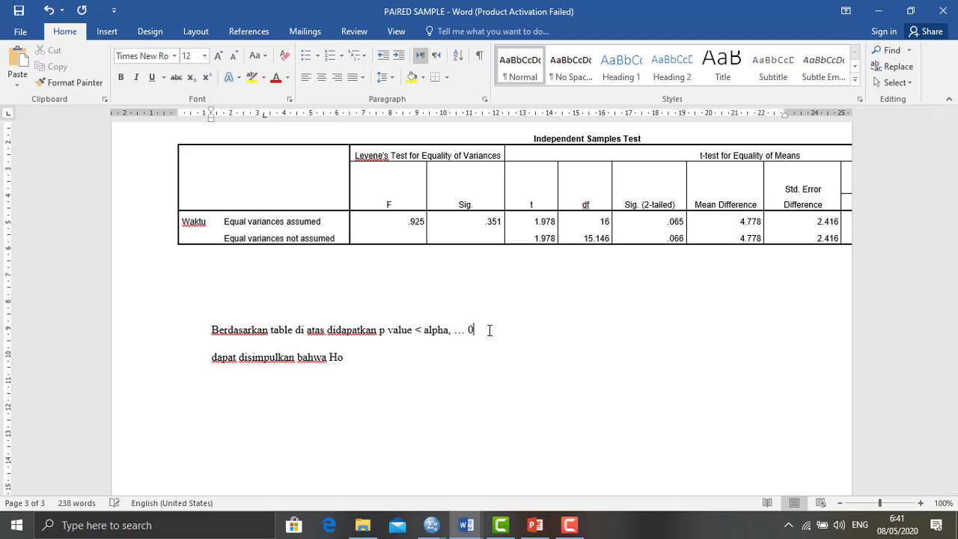
text(. 0.35 )
text(> 0.05)
key(Return)
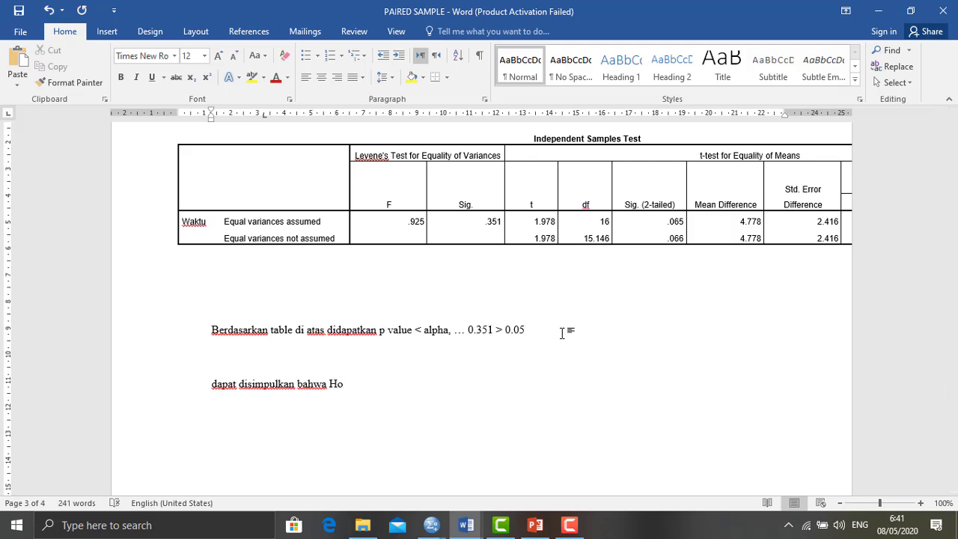
key(BackSpace)
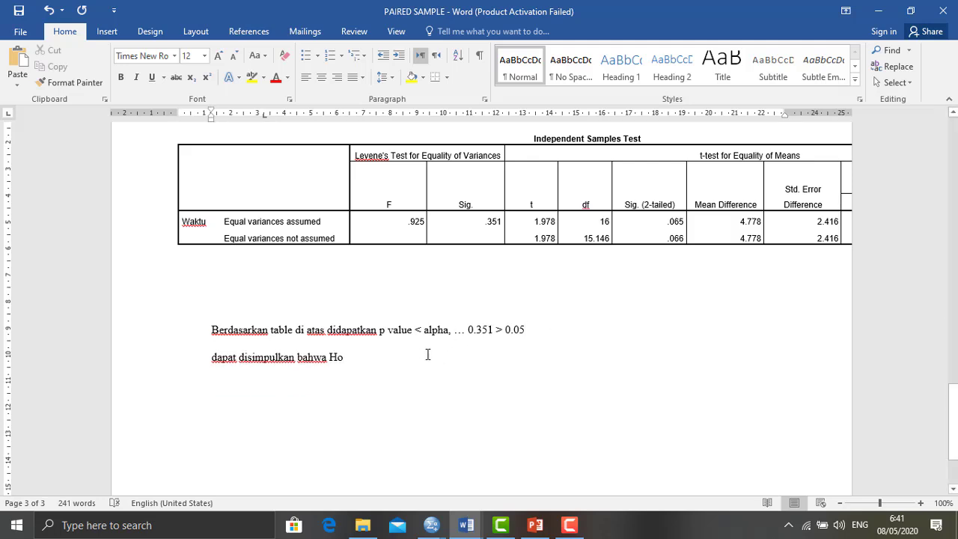
Step: Complete the conclusion after "Ho" with "diterima atau ha ditolak.. artinya tidak ada perbedaan waktu perakitan antara metode baru dan standar."
click(423, 353)
text(dit)
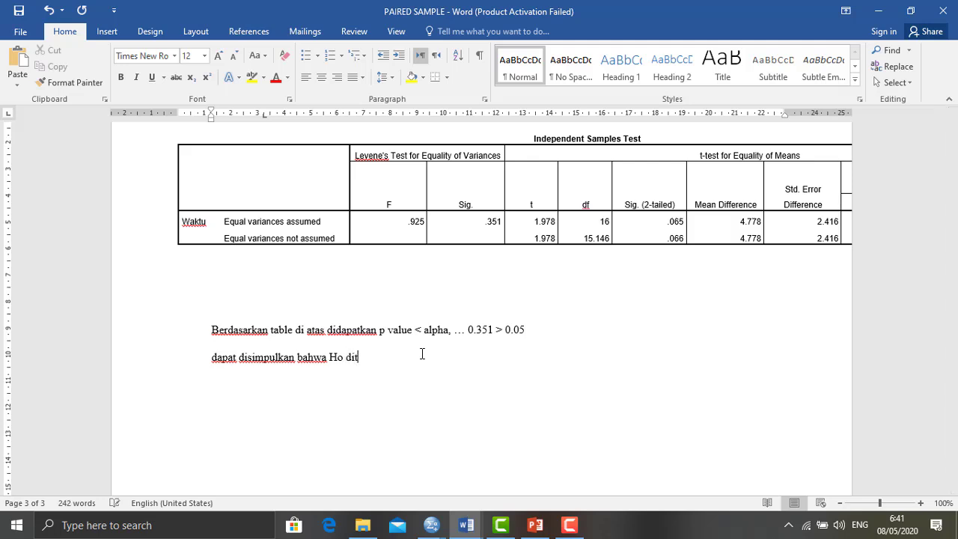
text(erima atau ha ditolak.. ar)
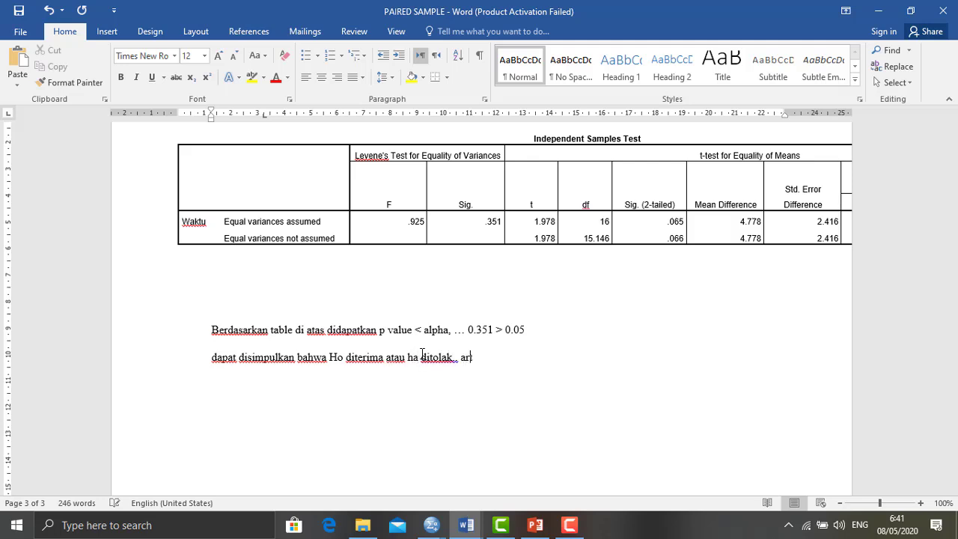
text(tinya tidak ada perb)
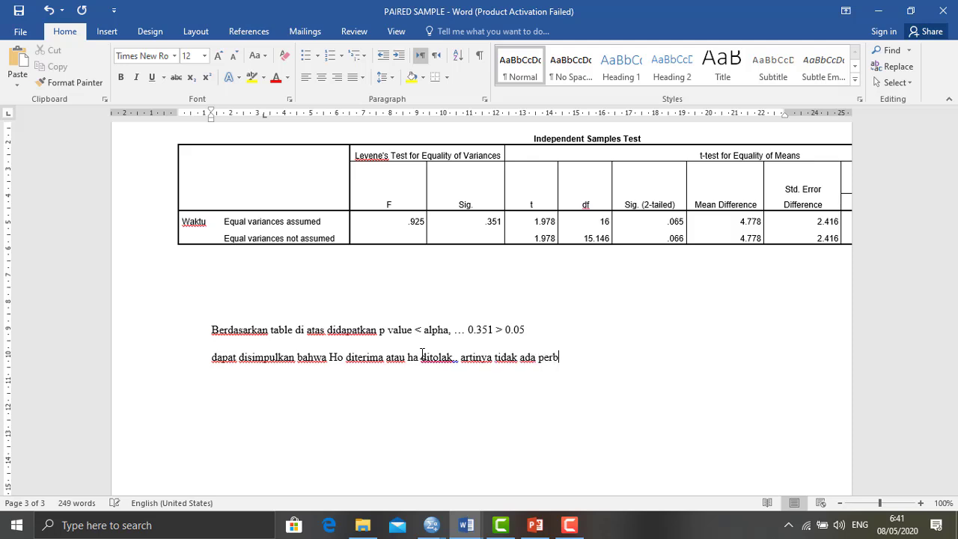
text(edaan wakt)
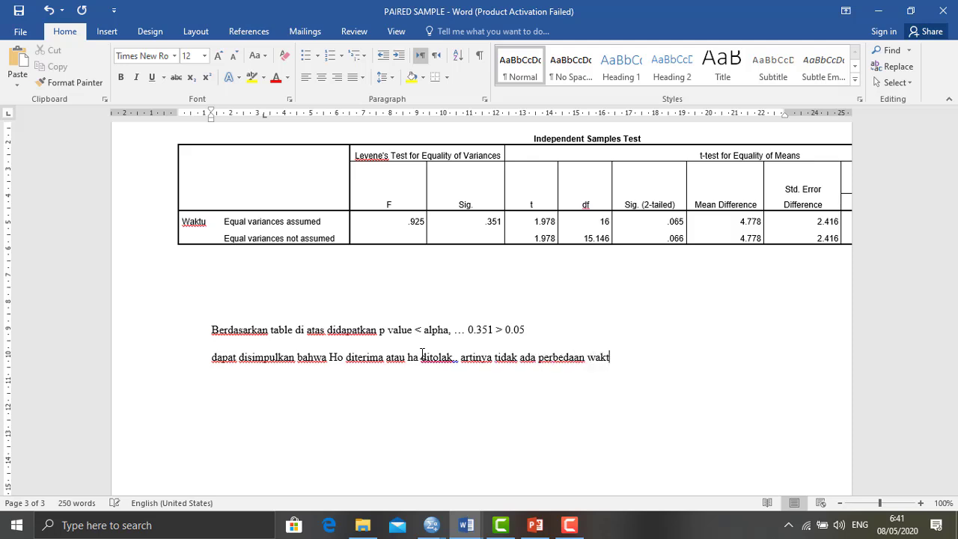
text(u perakitan antara m)
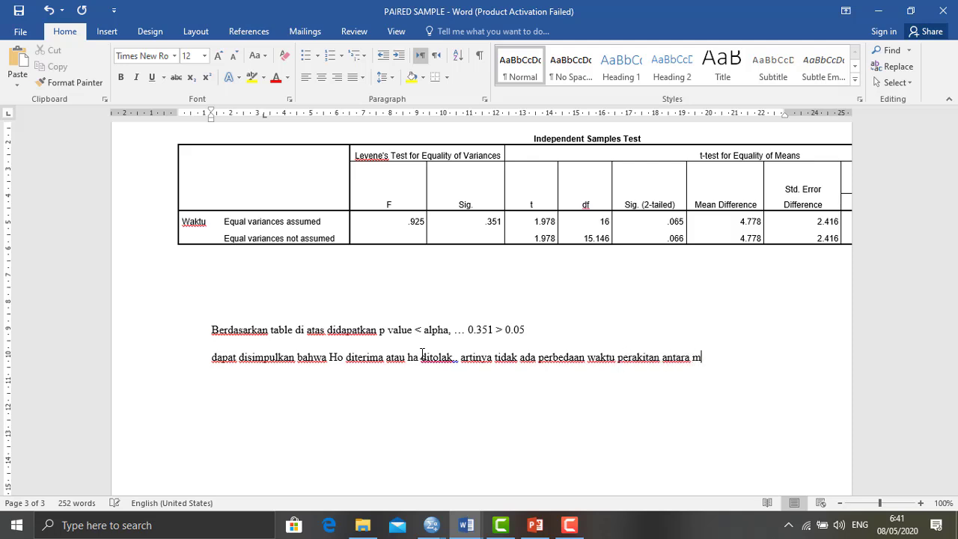
text(etode baru dan s)
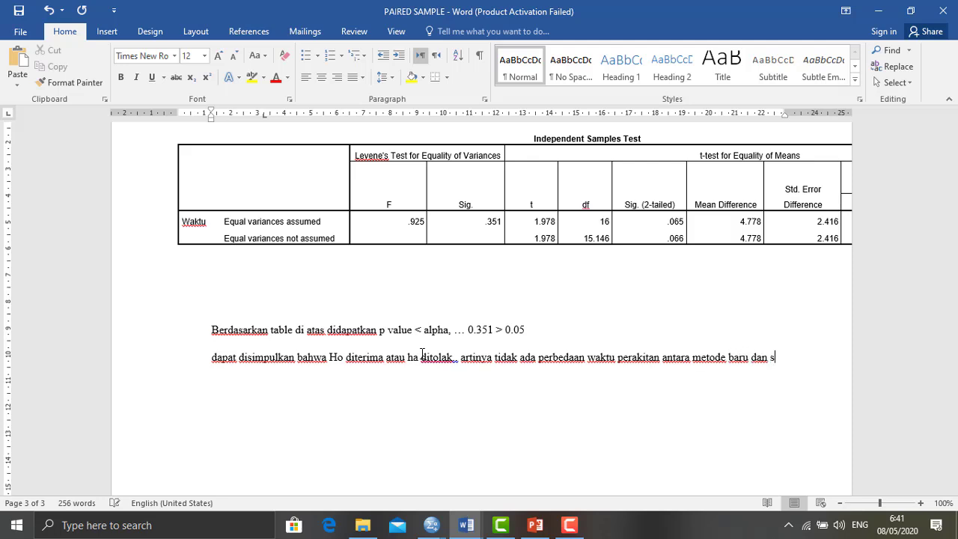
text(tandar)
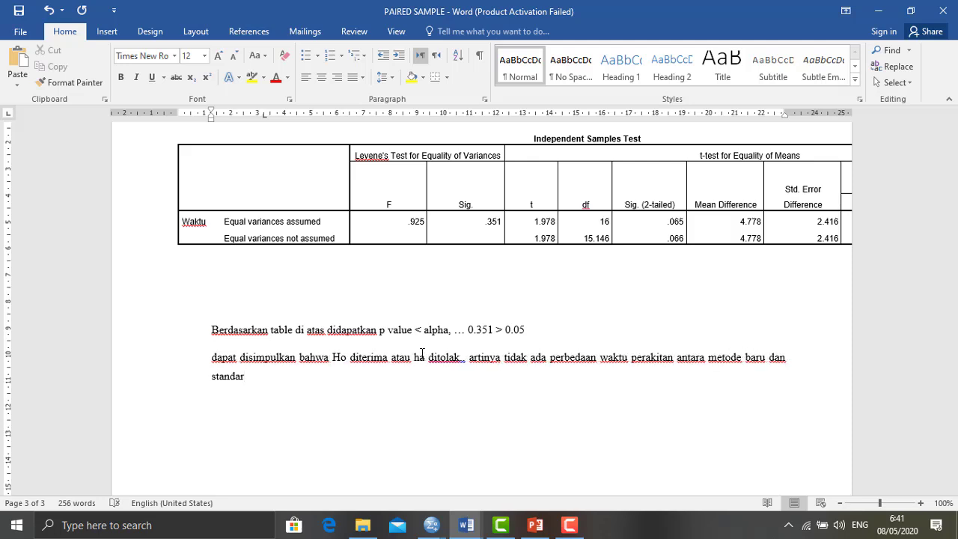
text(.)
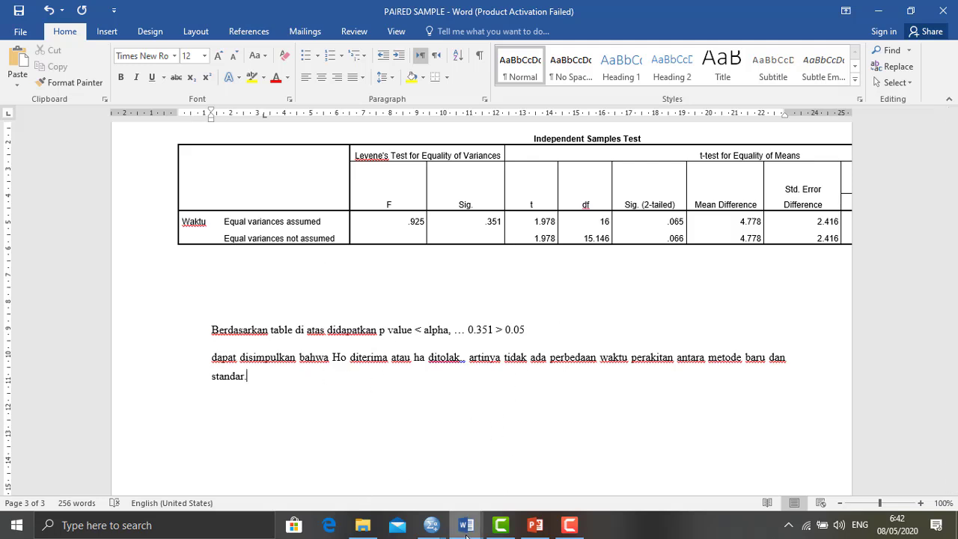
Step: Switch to the Untitled3 data set in SPSS and set up a Frequencies analysis of the variables Waktu and Metode
mouse_move(431, 525)
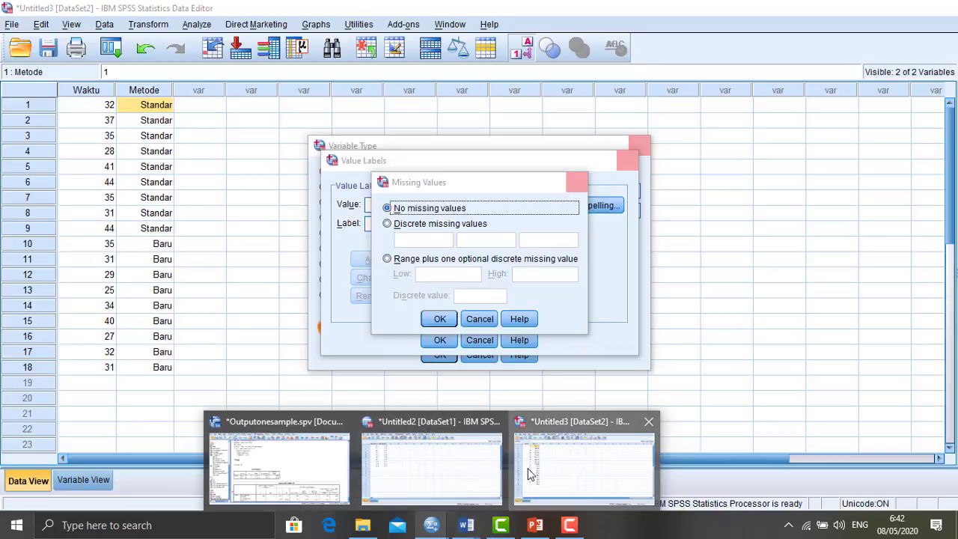
click(527, 473)
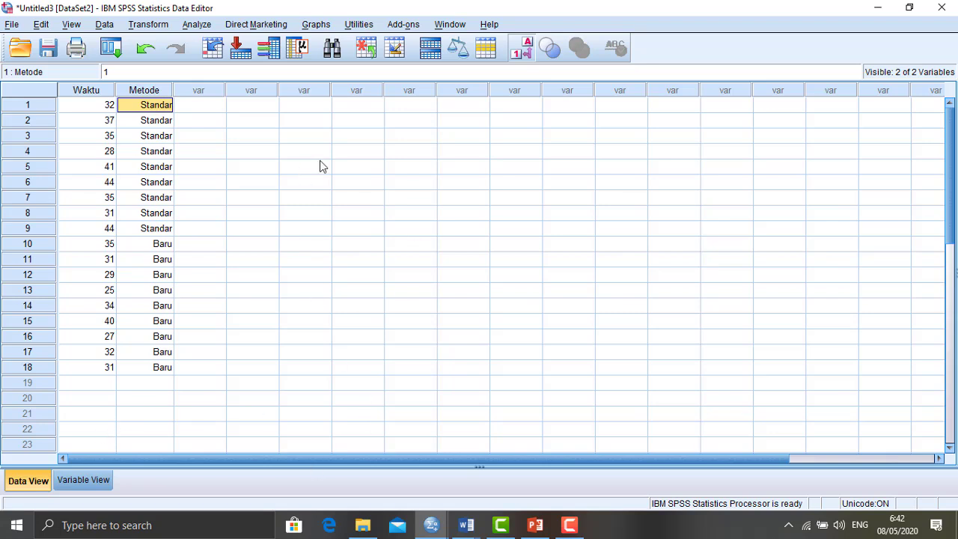
click(209, 25)
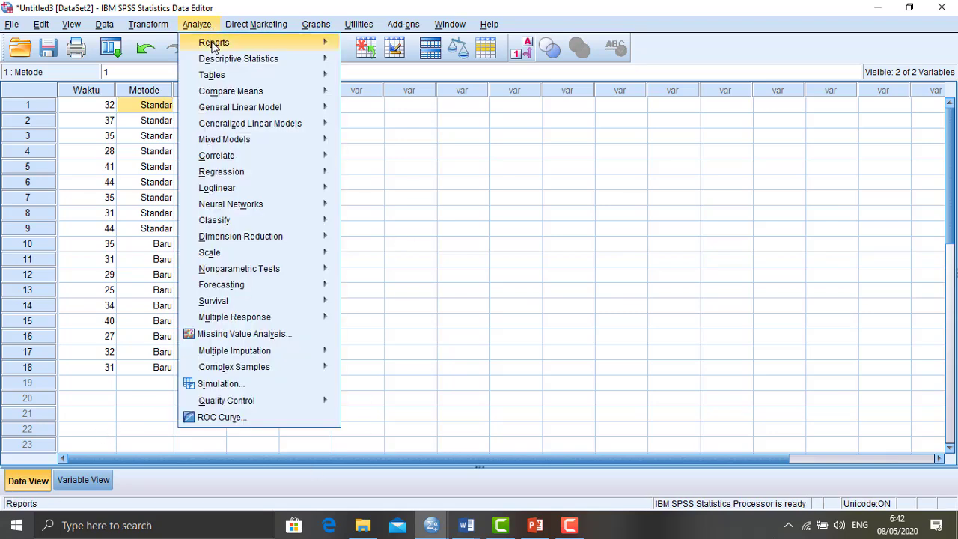
mouse_move(214, 64)
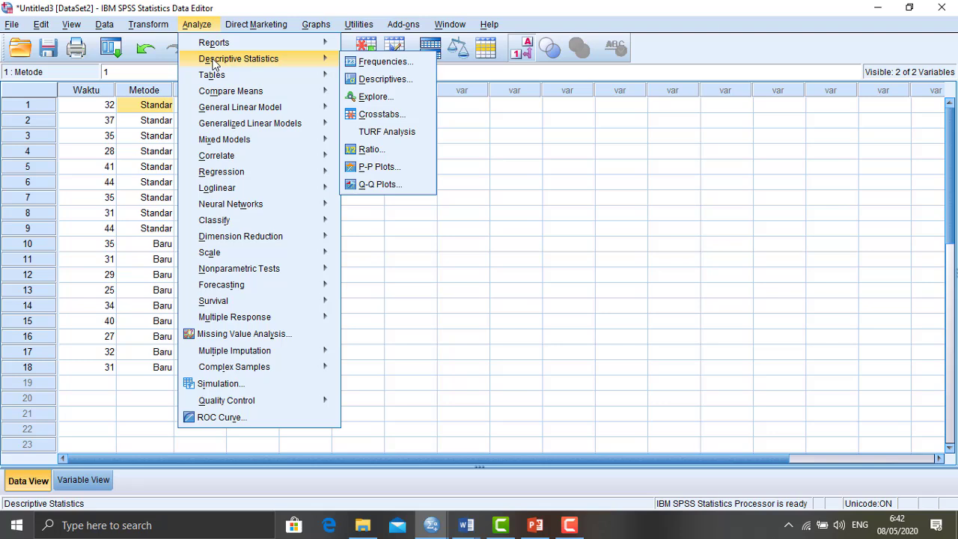
click(371, 64)
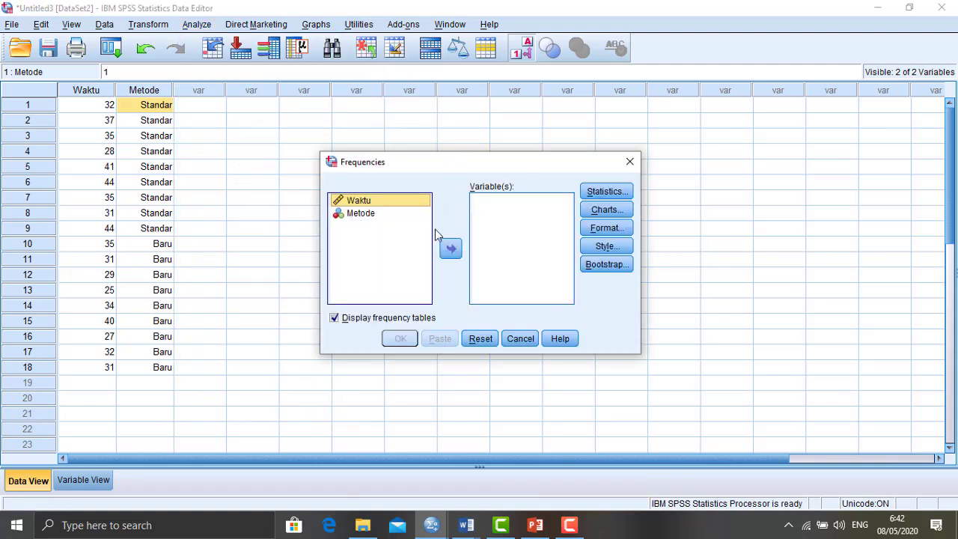
click(450, 248)
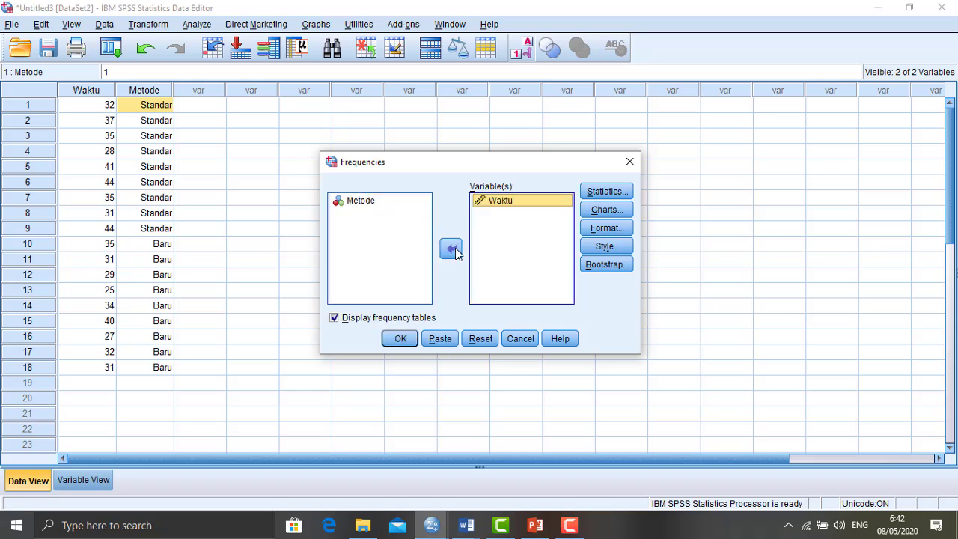
click(386, 202)
click(442, 246)
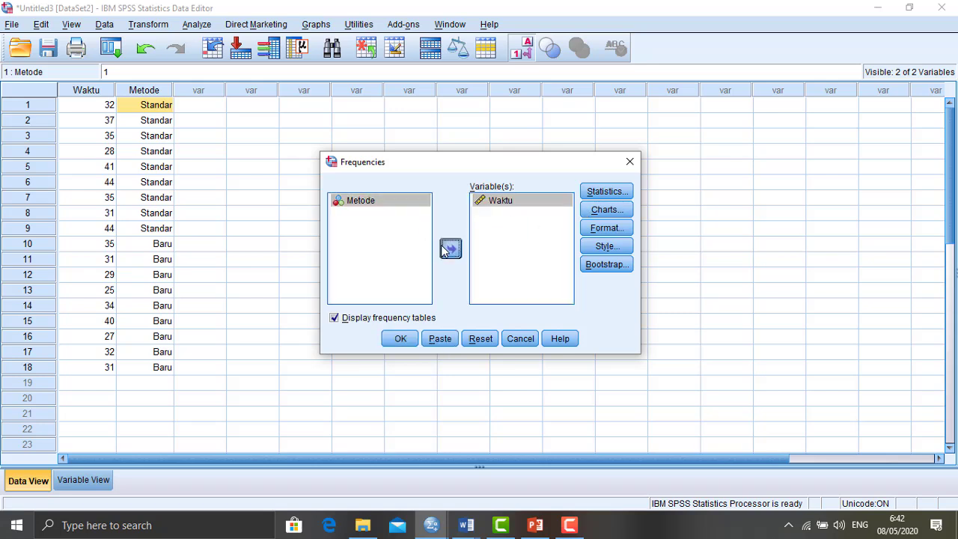
Step: Set the frequencies chart type to histograms without a normal curve, and run the analysis
click(606, 211)
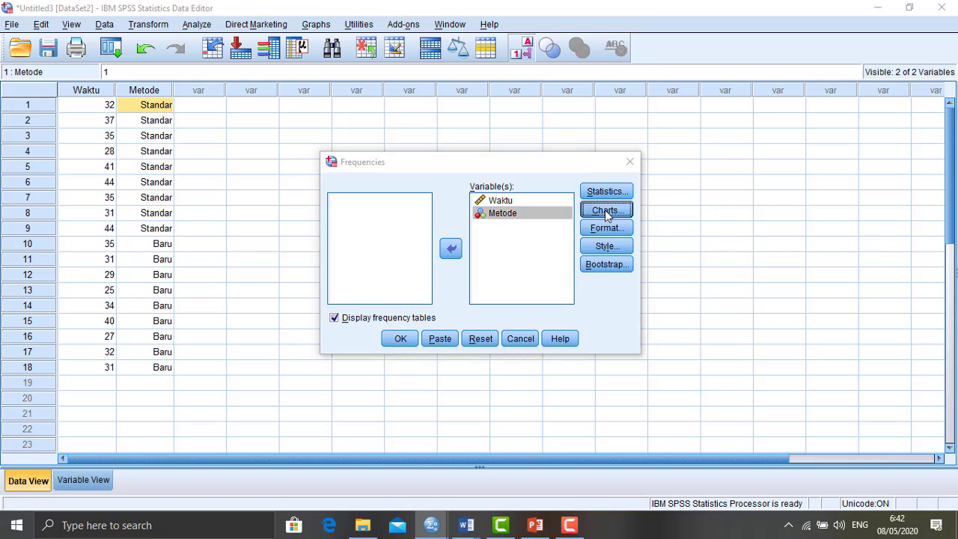
click(410, 253)
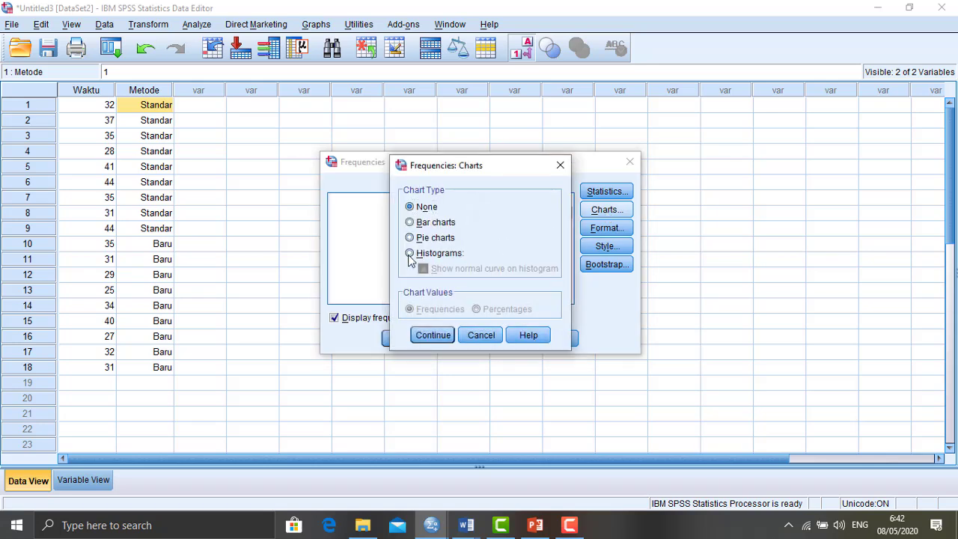
click(431, 335)
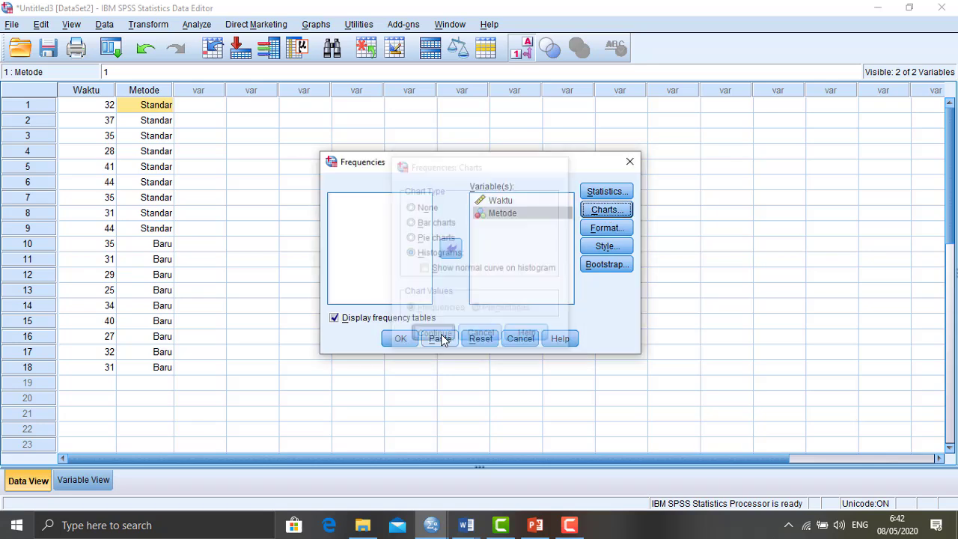
click(401, 338)
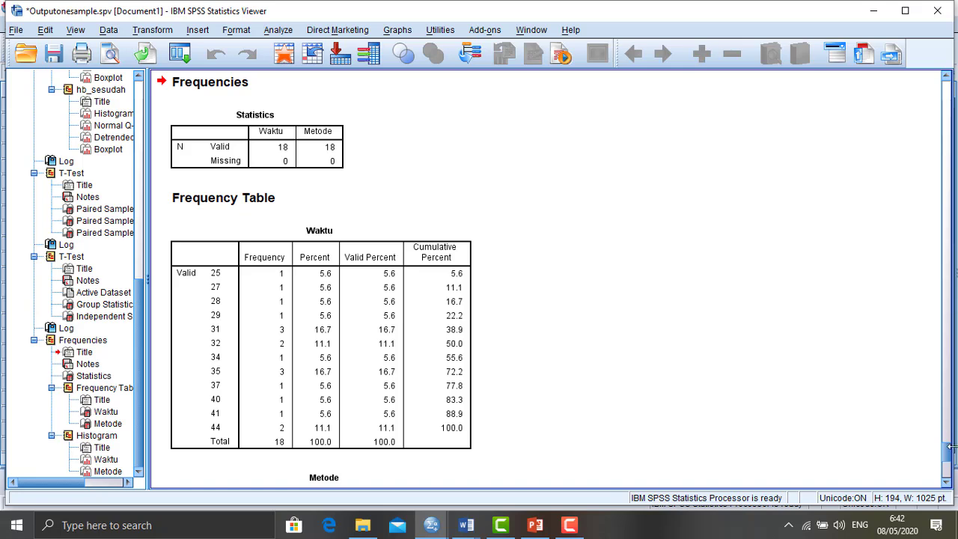
Step: Examine the frequency tables and the histograms of Waktu and Metode in the output, comparing them with the t-test table above
click(947, 483)
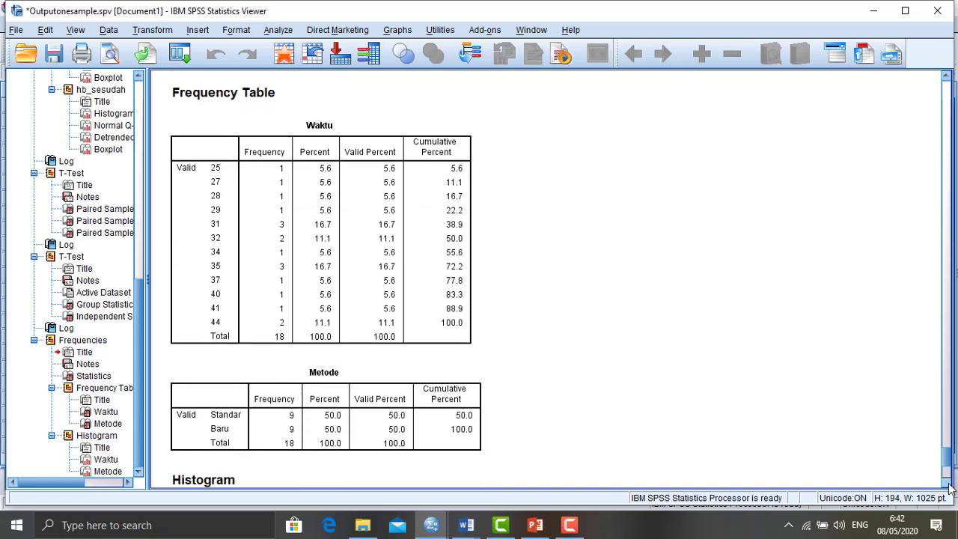
drag(948, 485, 947, 484)
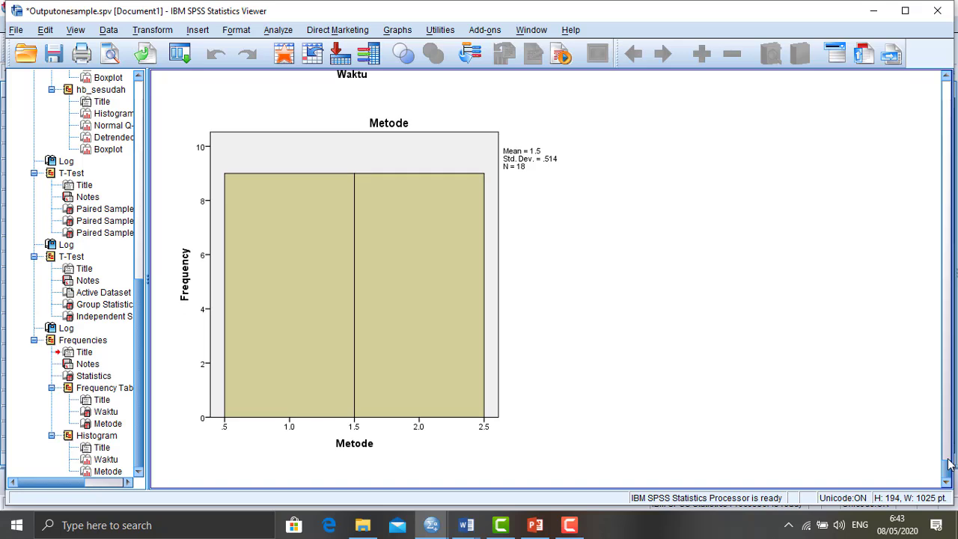
drag(949, 464, 949, 429)
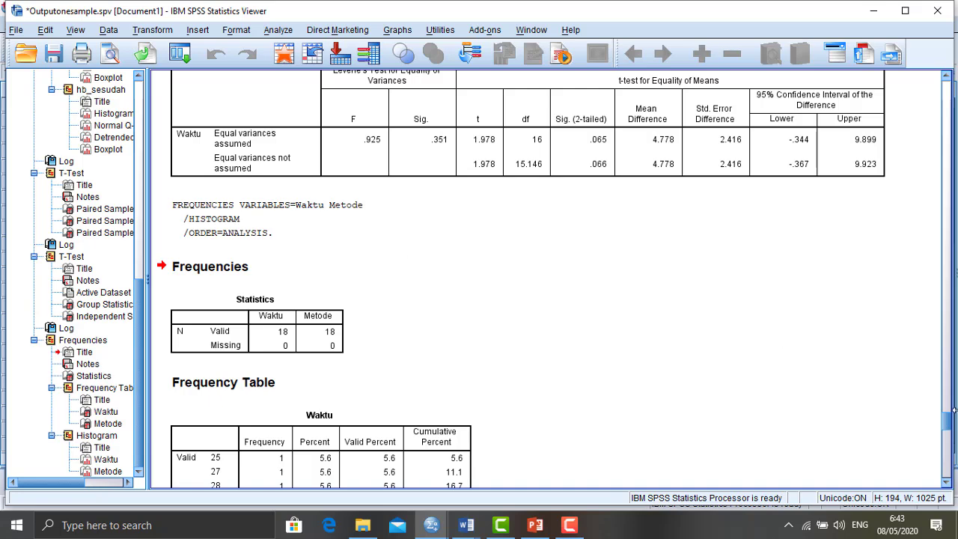
drag(944, 427, 952, 470)
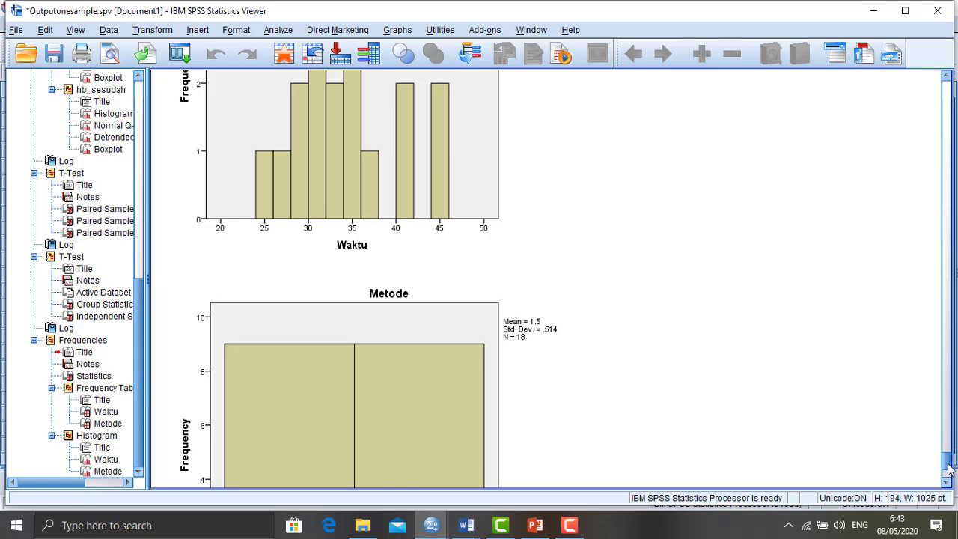
scroll(947, 468, down, 5)
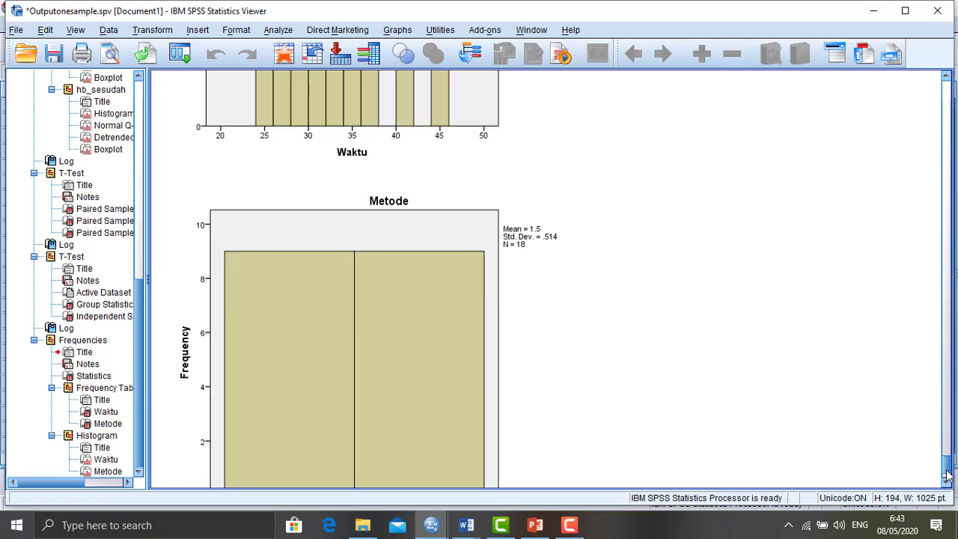
click(443, 454)
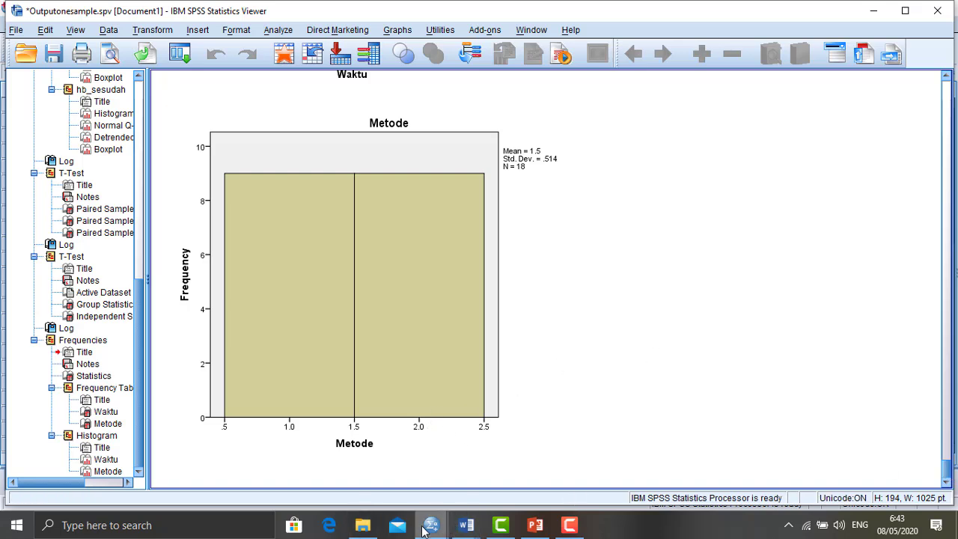
mouse_move(431, 525)
mouse_move(493, 530)
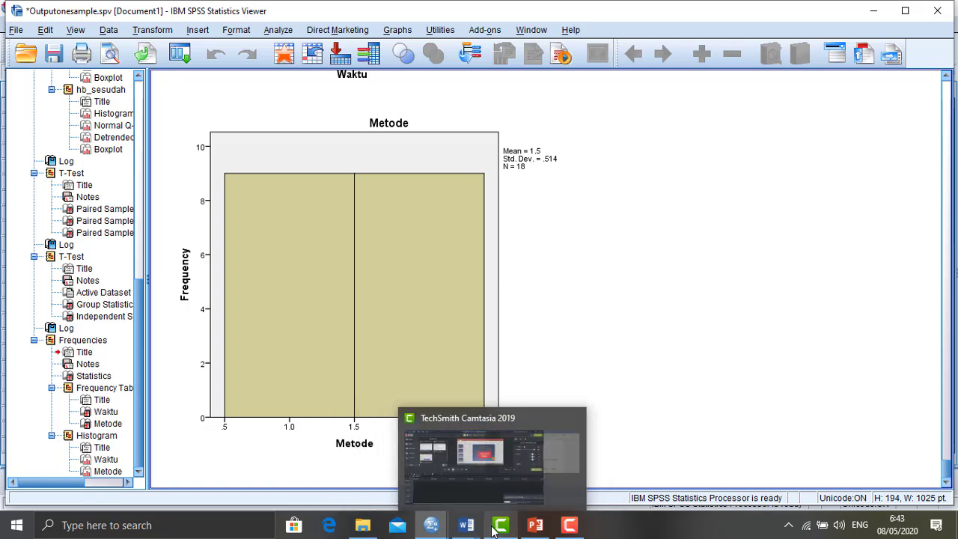